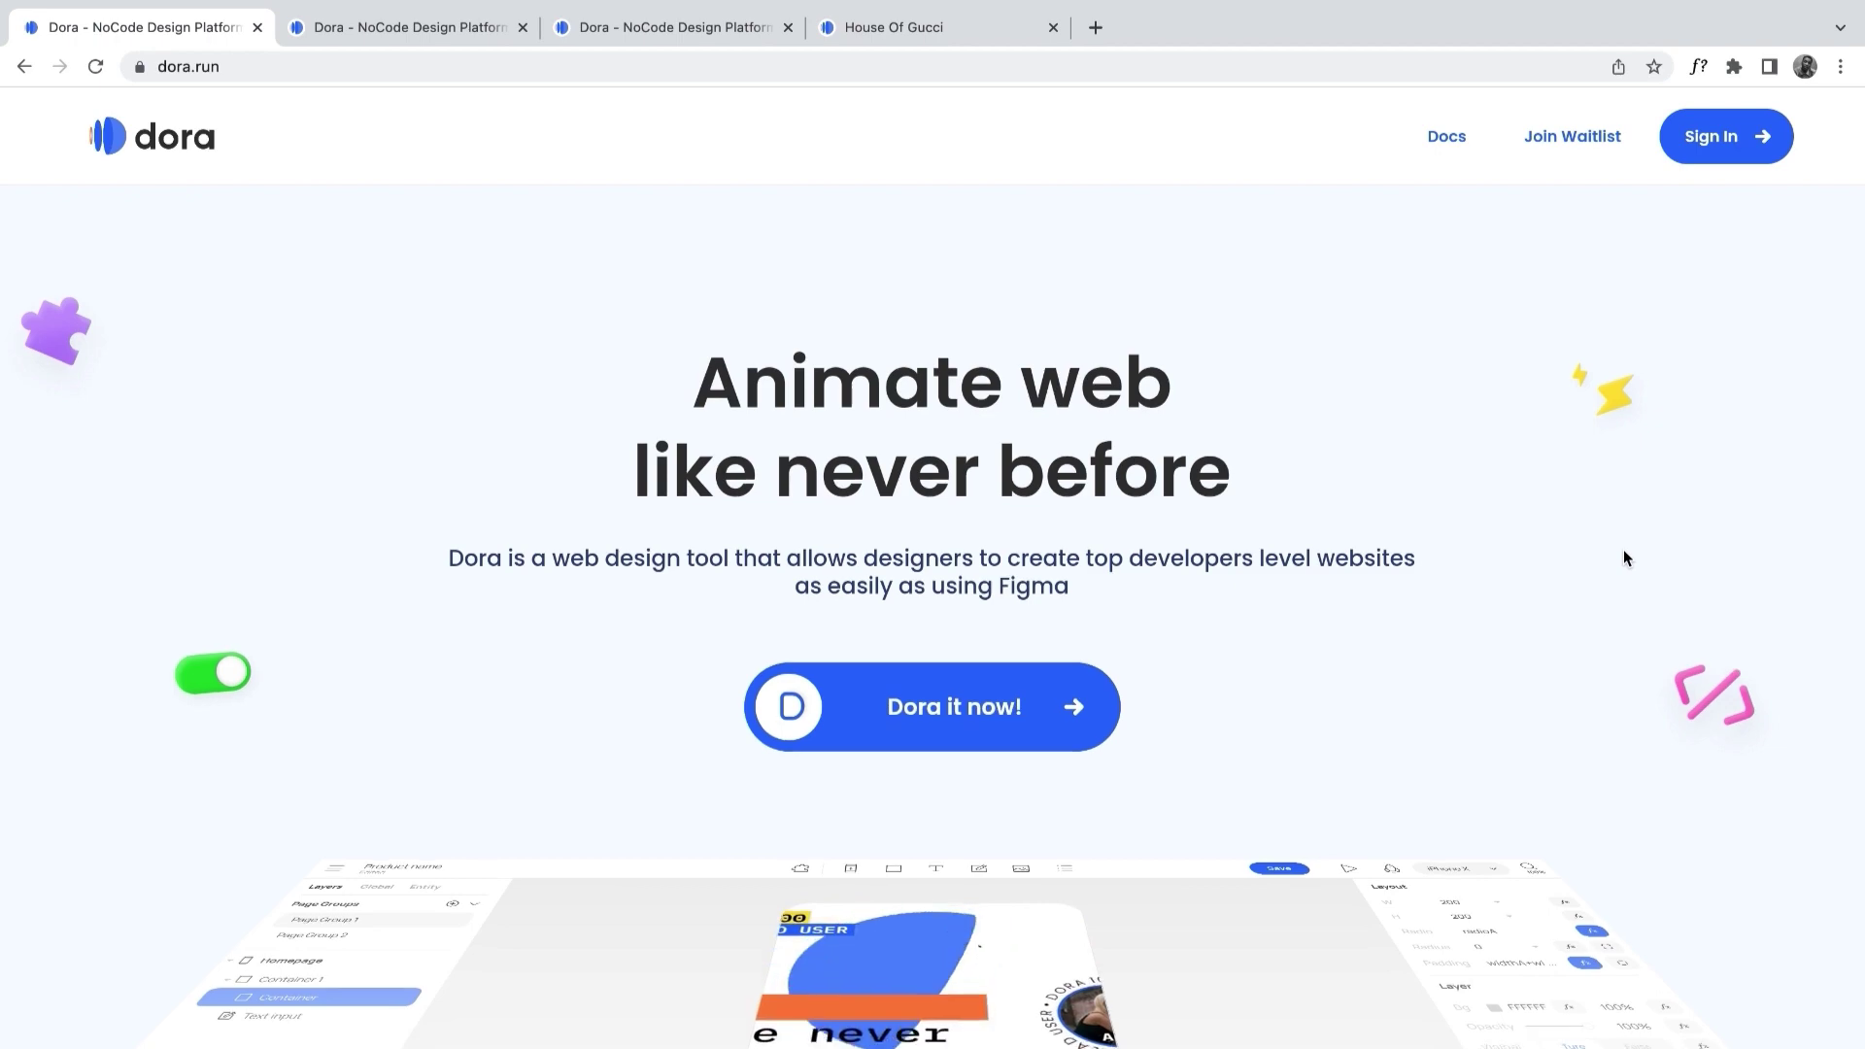
# Scroll the landing page past the Web Keyframe demo to the Constraint Layout section
pyautogui.scroll(-2, 1623, 550)
pyautogui.scroll(2, 1623, 550)
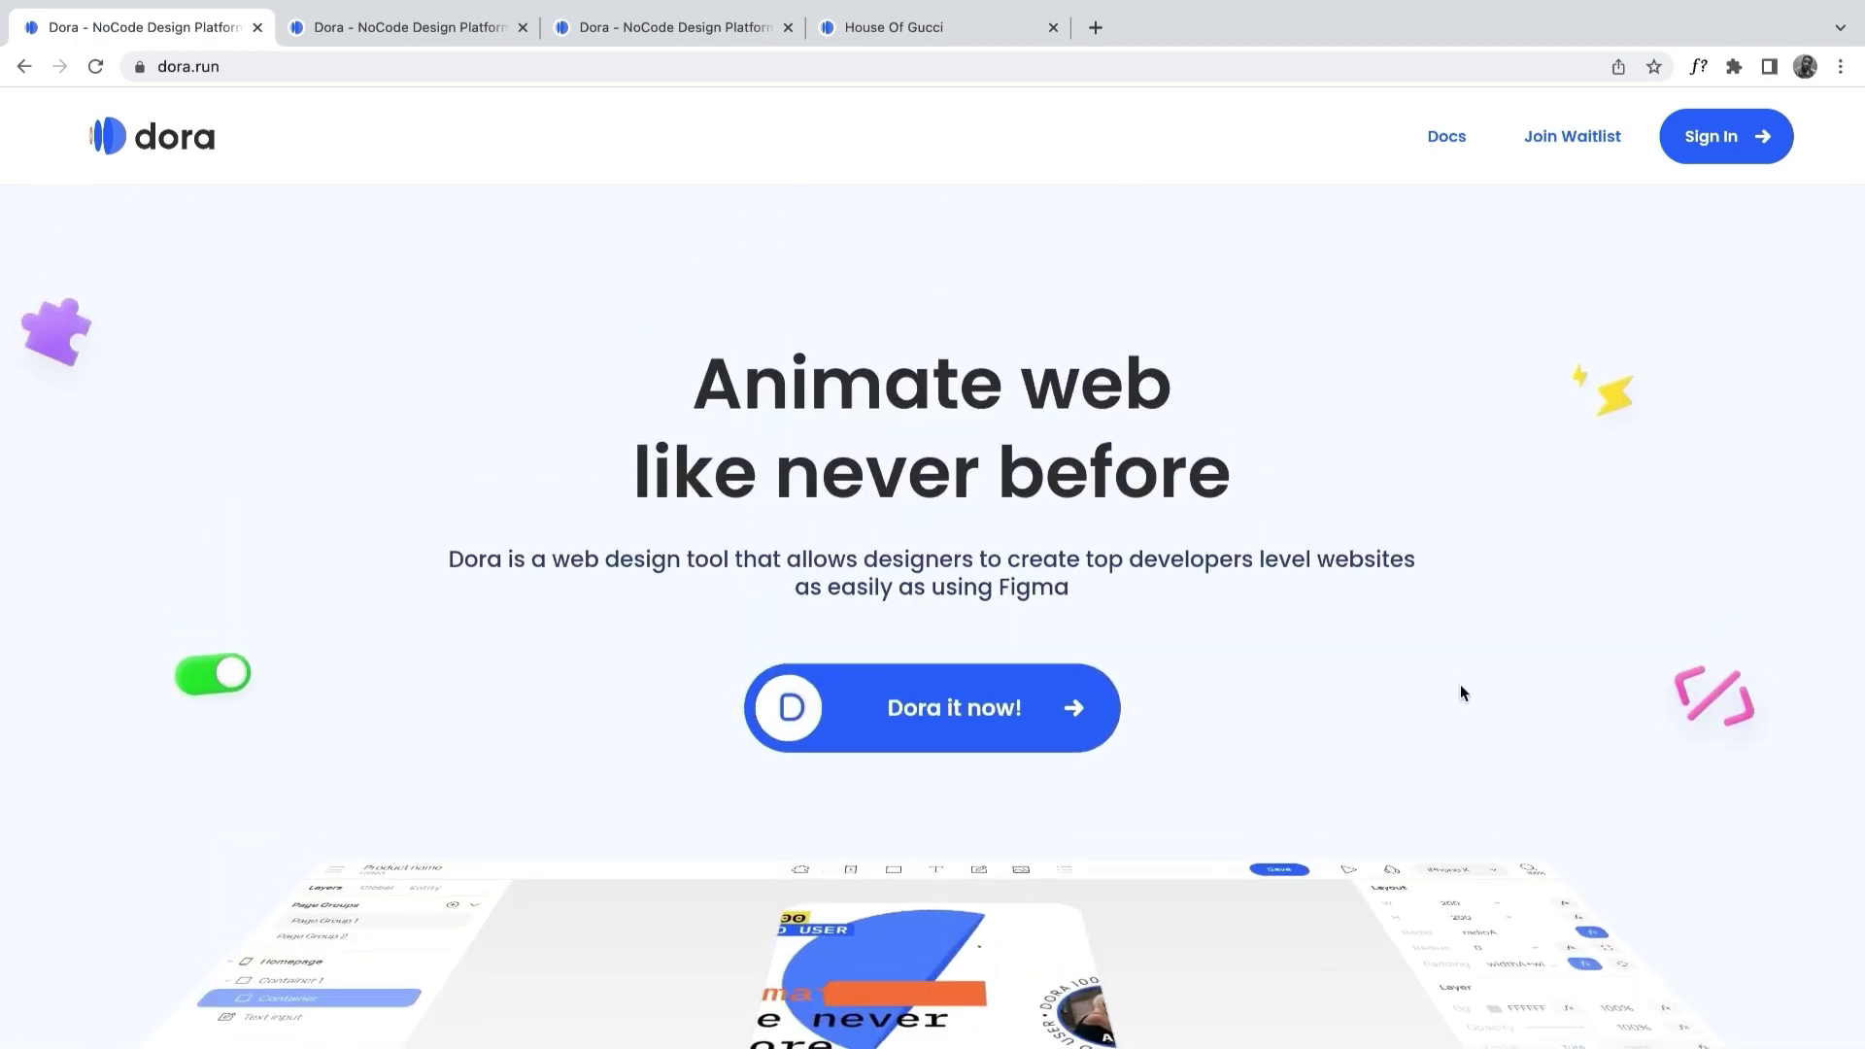
pyautogui.scroll(-5, 1467, 672)
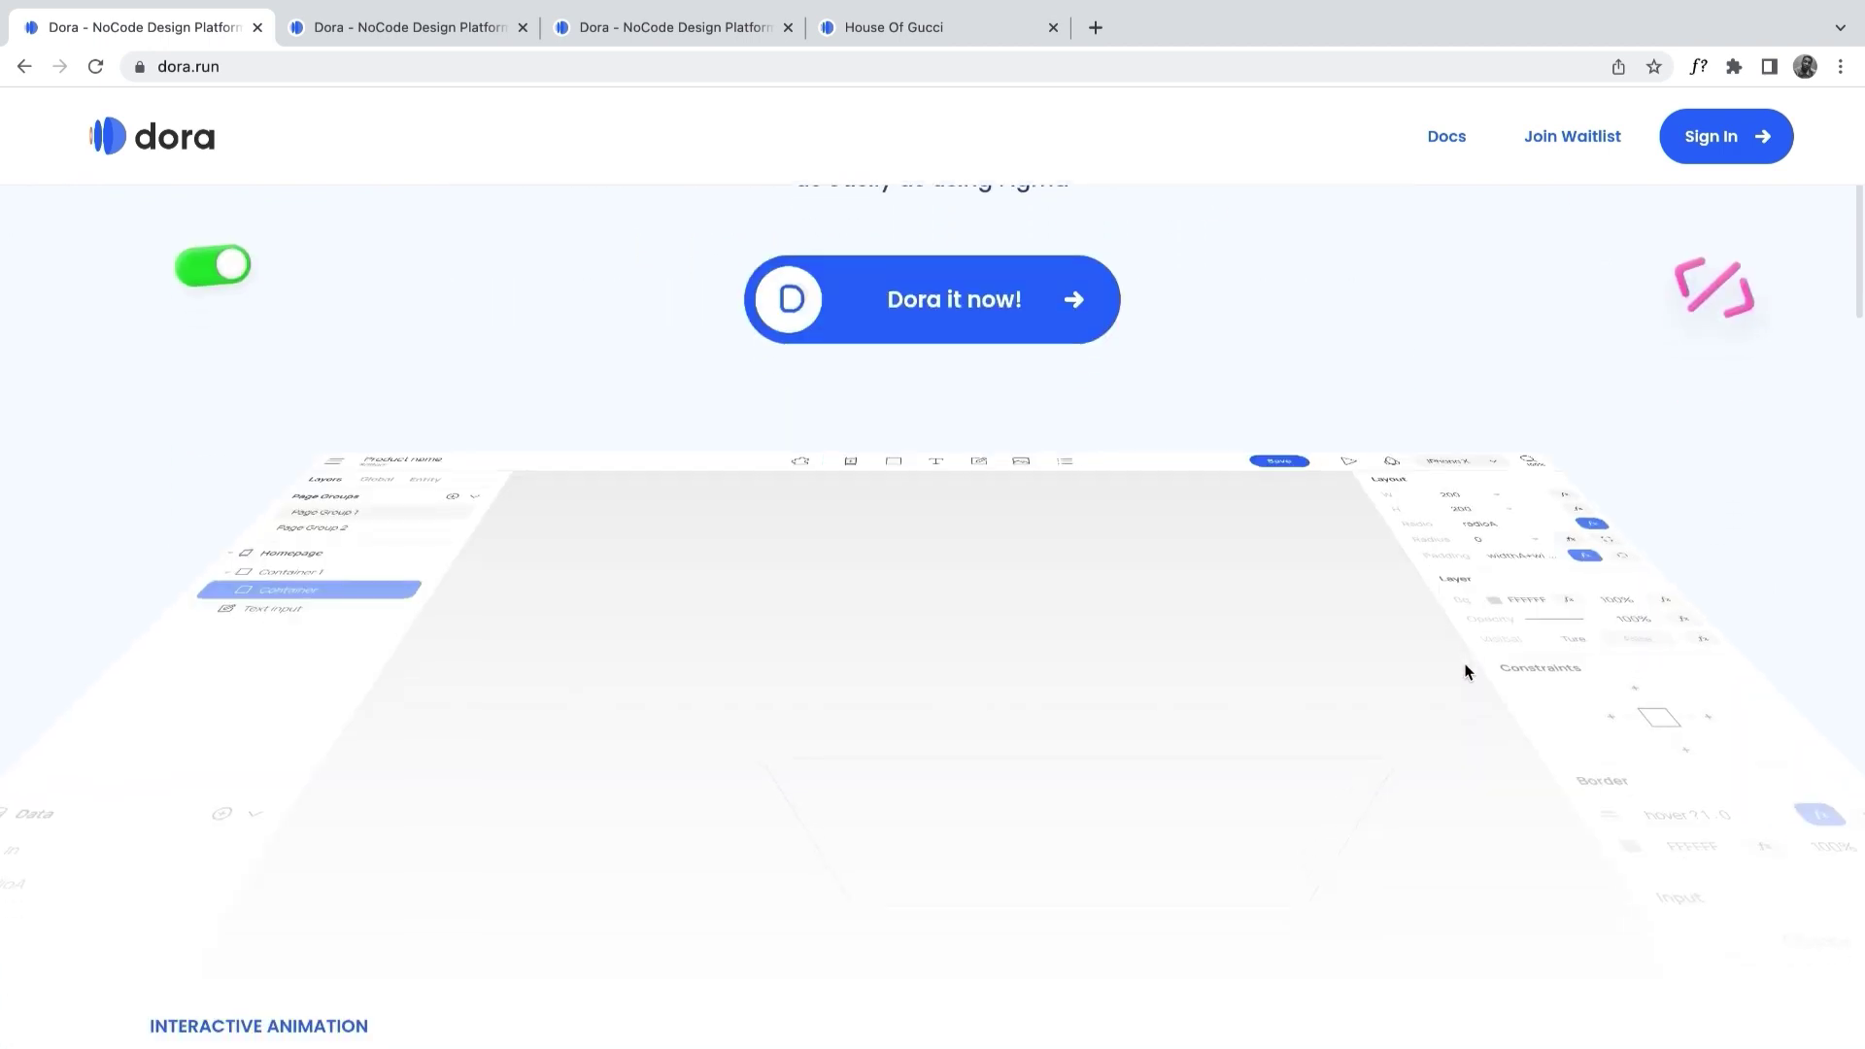
pyautogui.scroll(-5, 1467, 672)
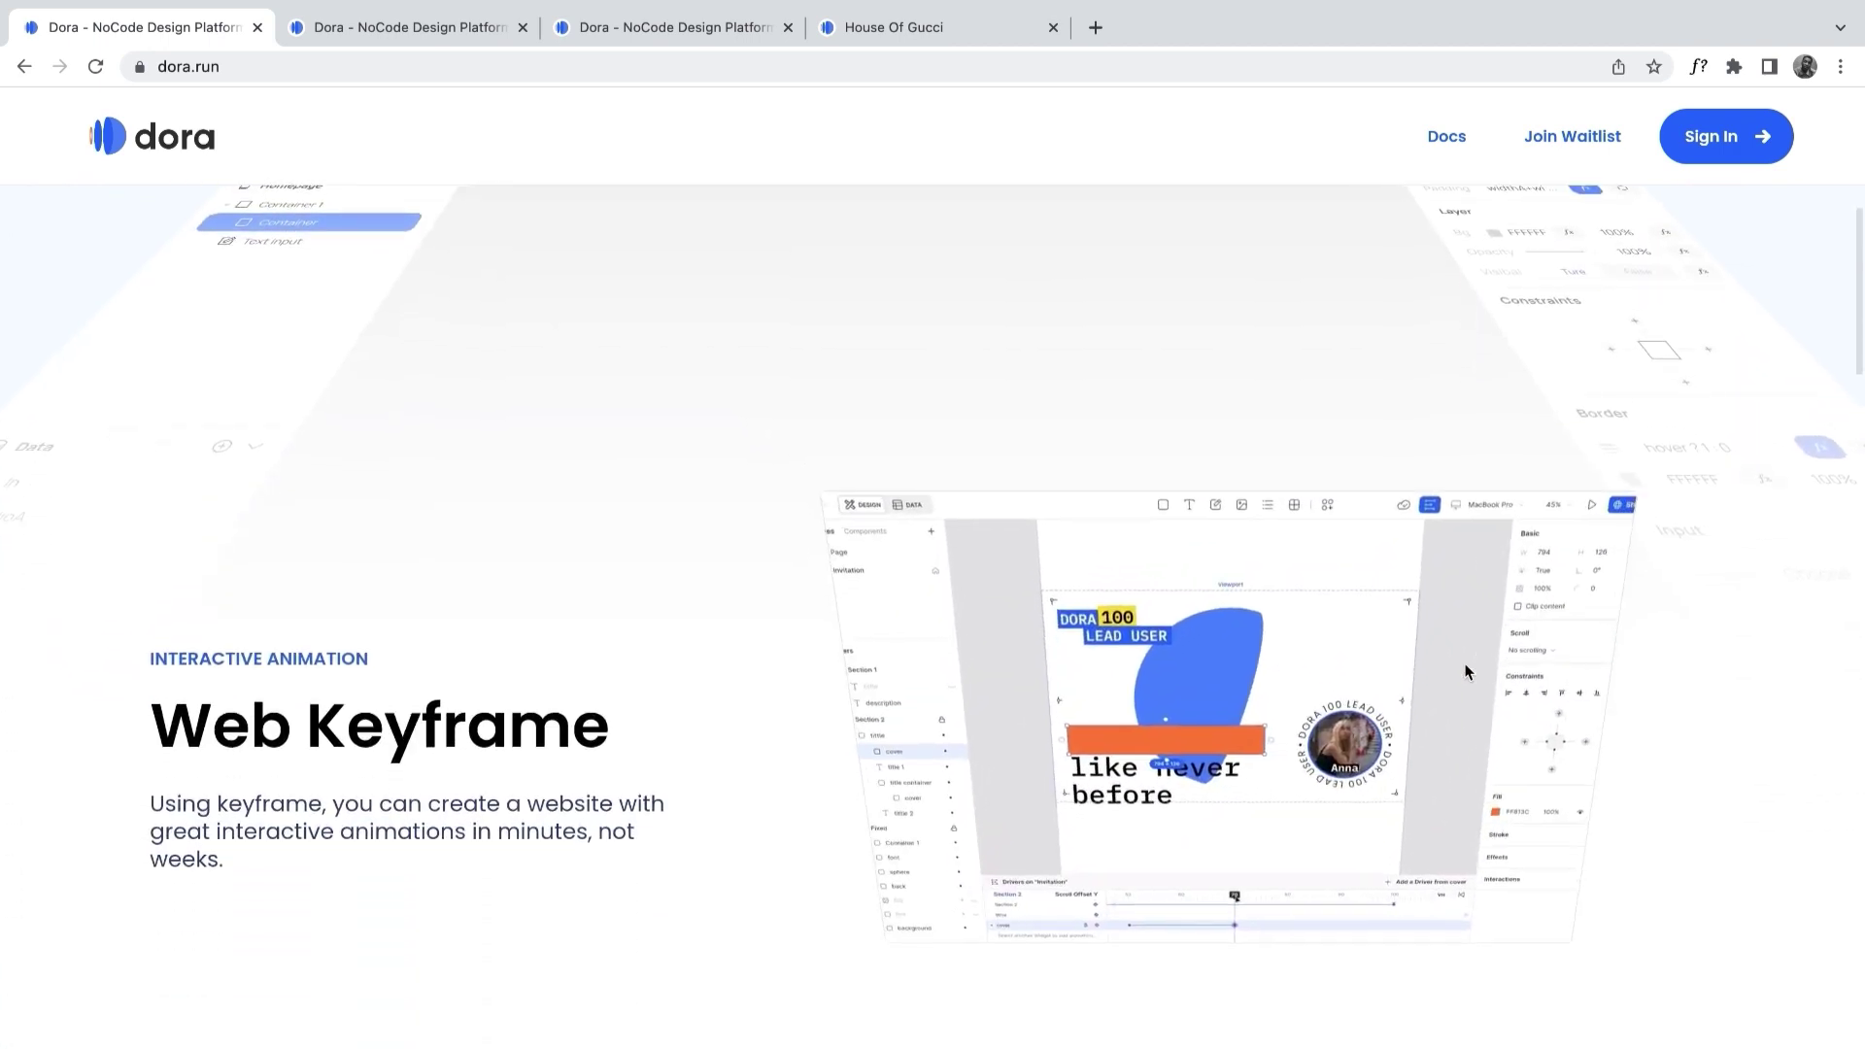
pyautogui.scroll(-1, 1467, 673)
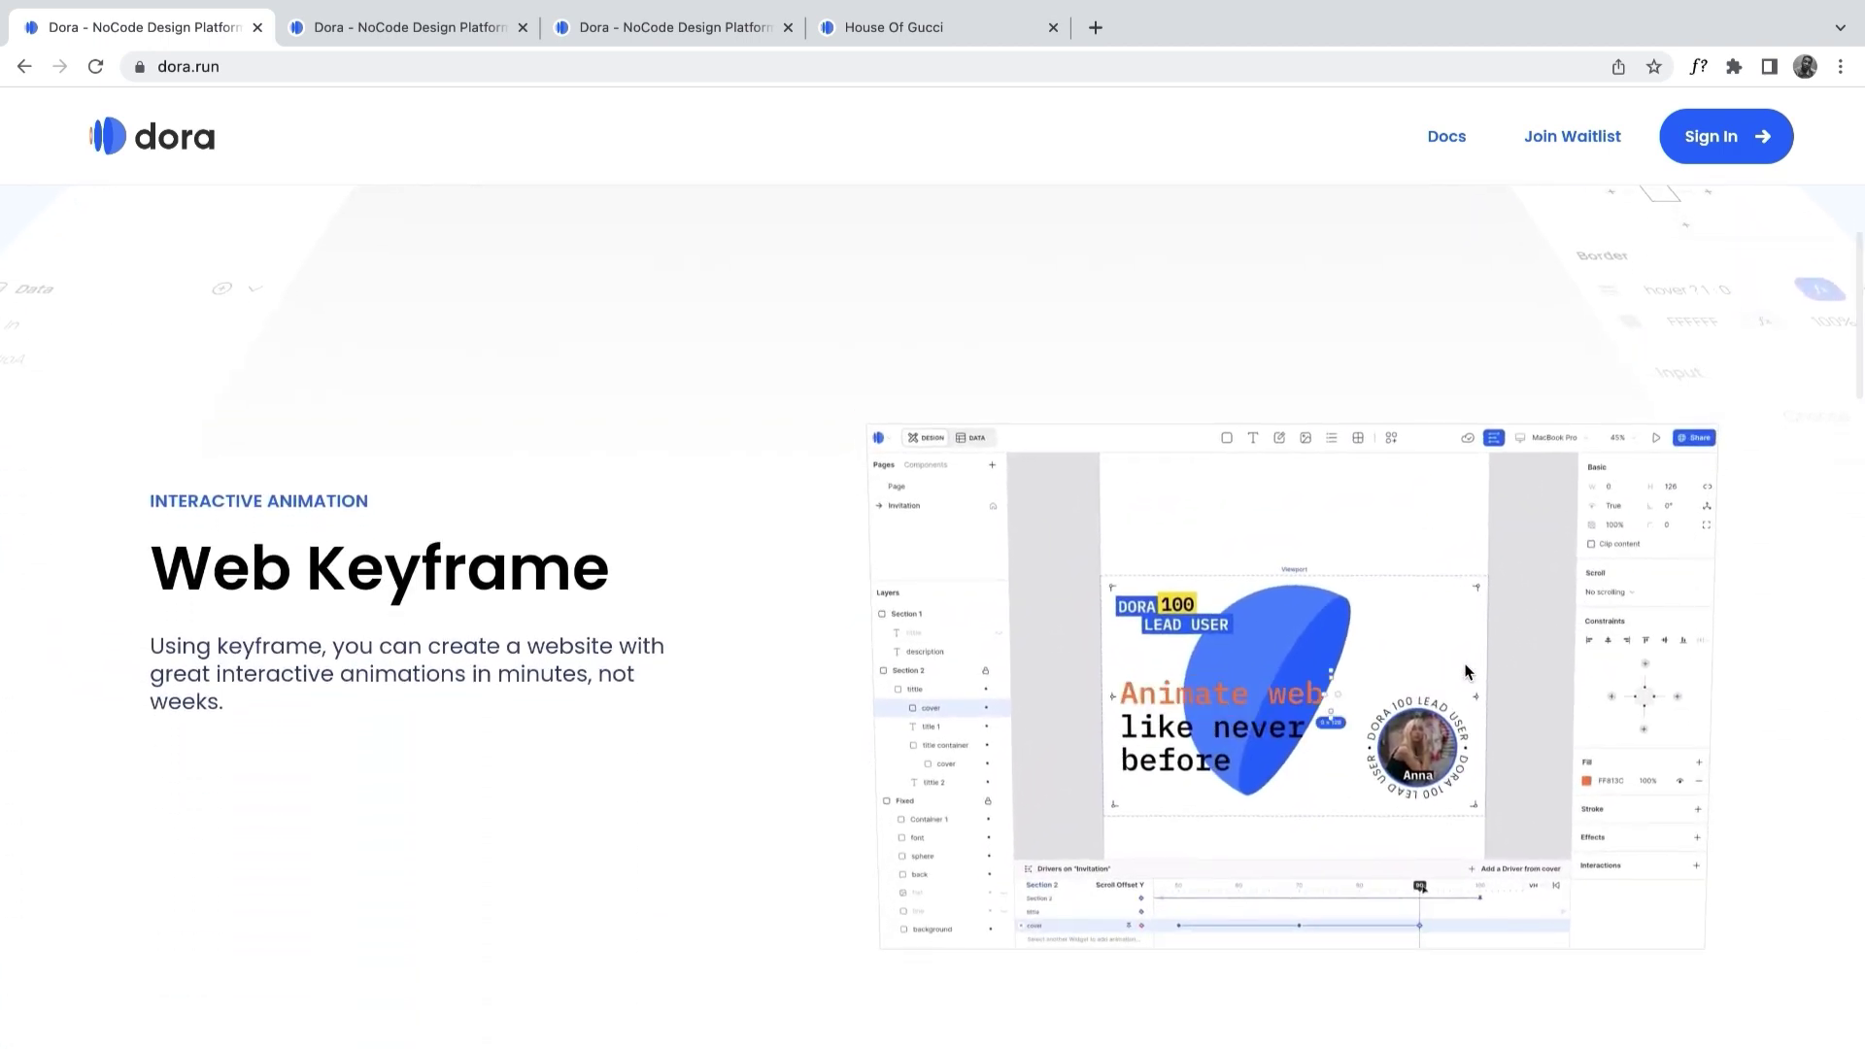
pyautogui.scroll(-2, 1467, 672)
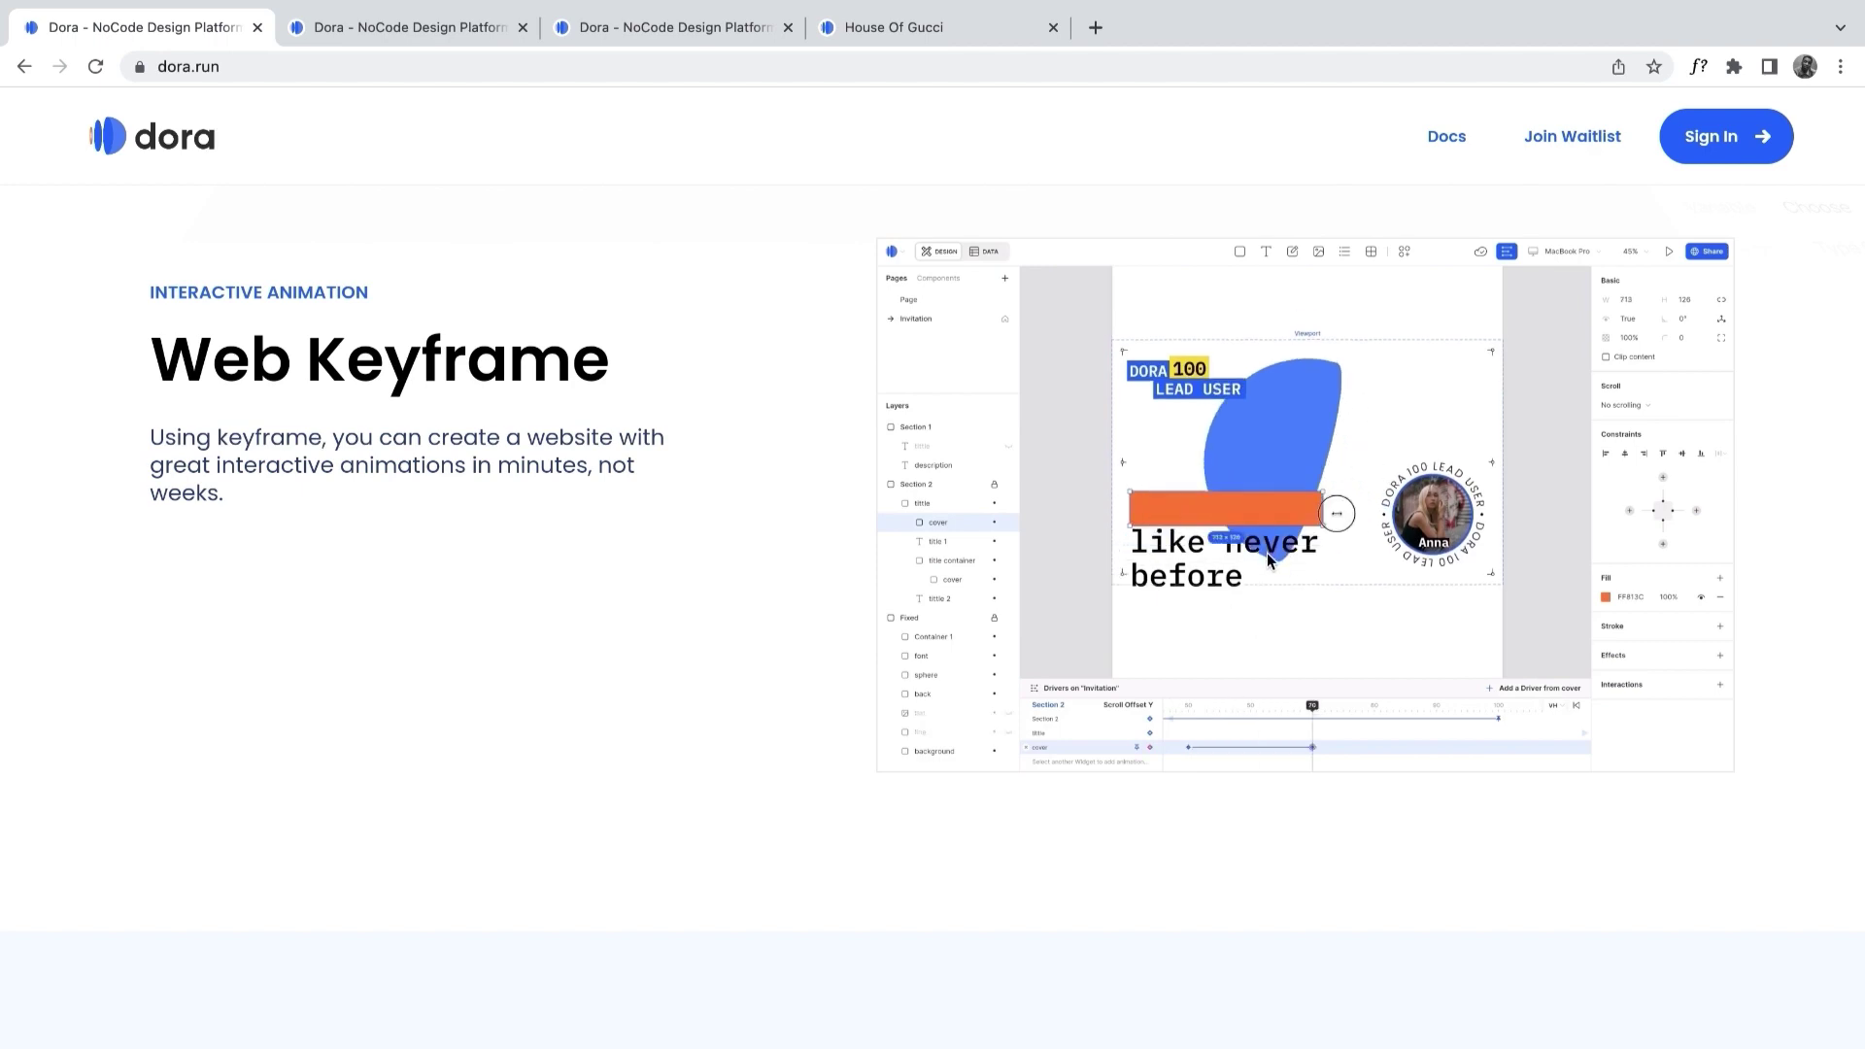
pyautogui.scroll(-2, 1279, 691)
pyautogui.scroll(1, 1279, 697)
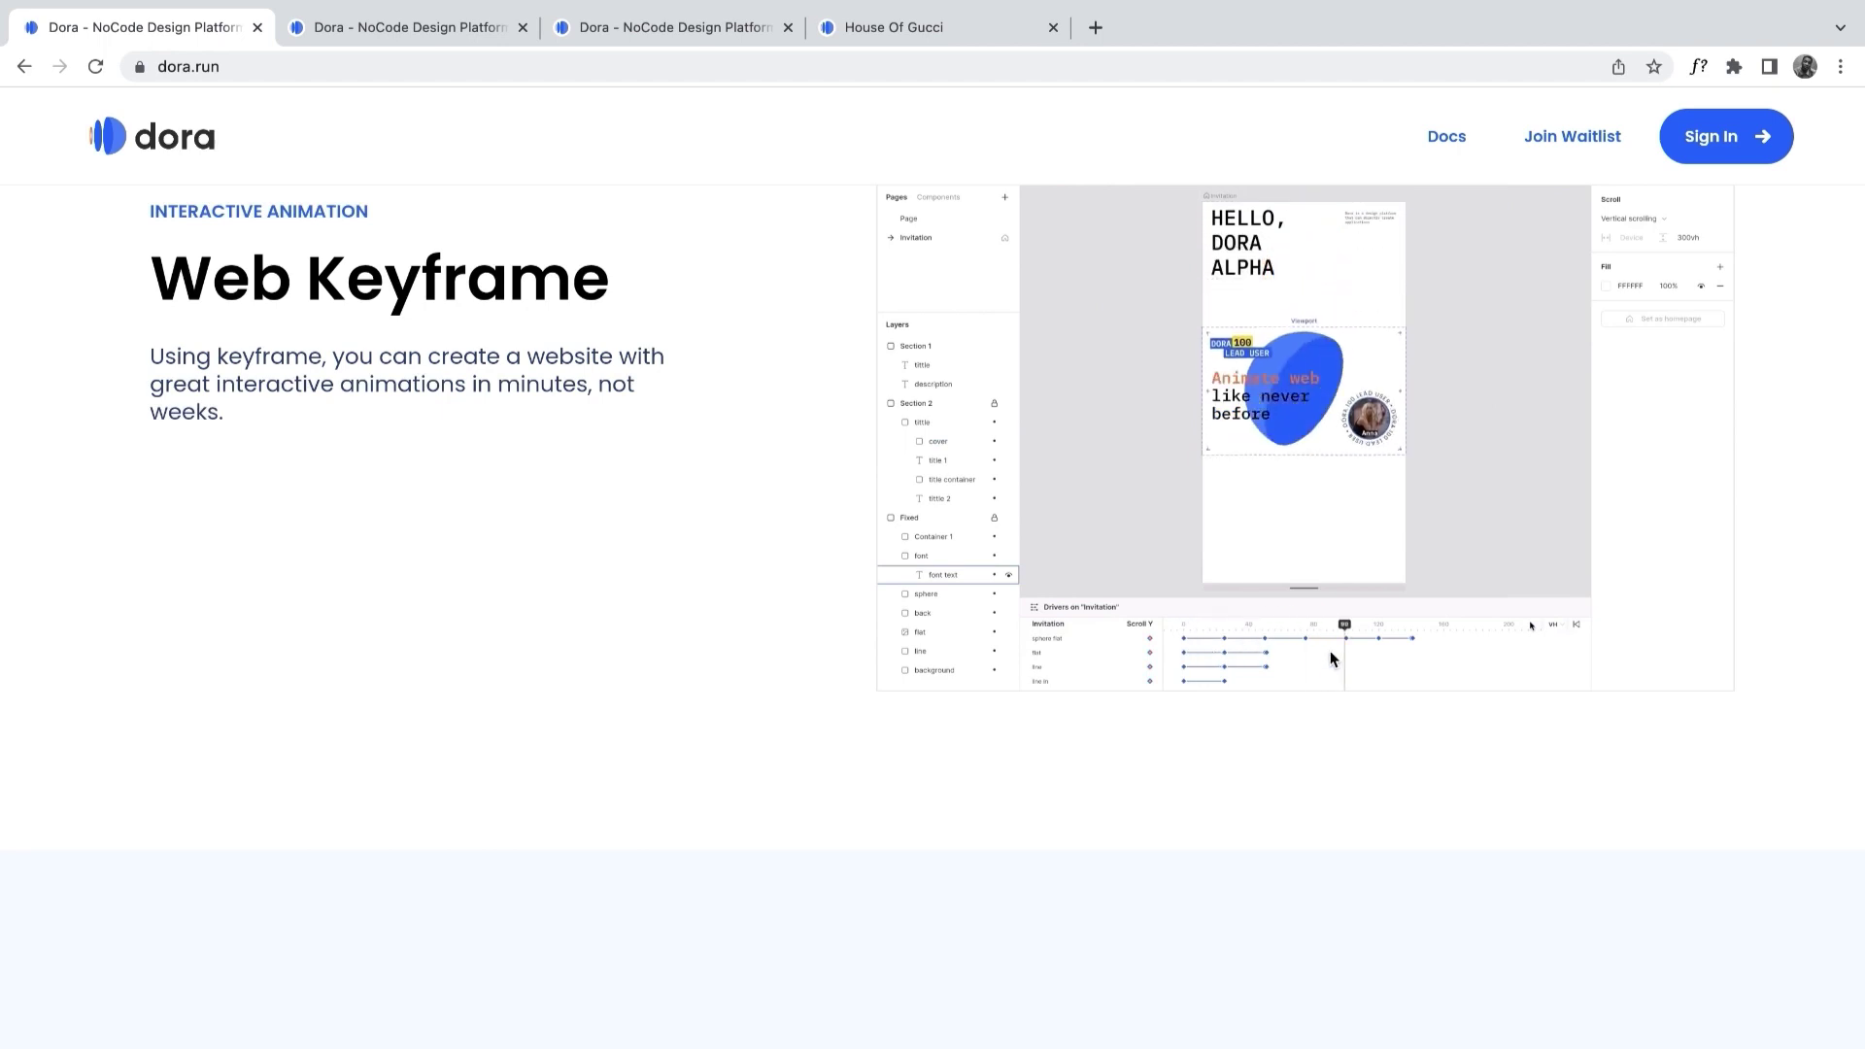
pyautogui.scroll(-5, 1325, 680)
# Scroll down through the Constraint Layout and Build for any screen sections
pyautogui.scroll(-4, 1325, 687)
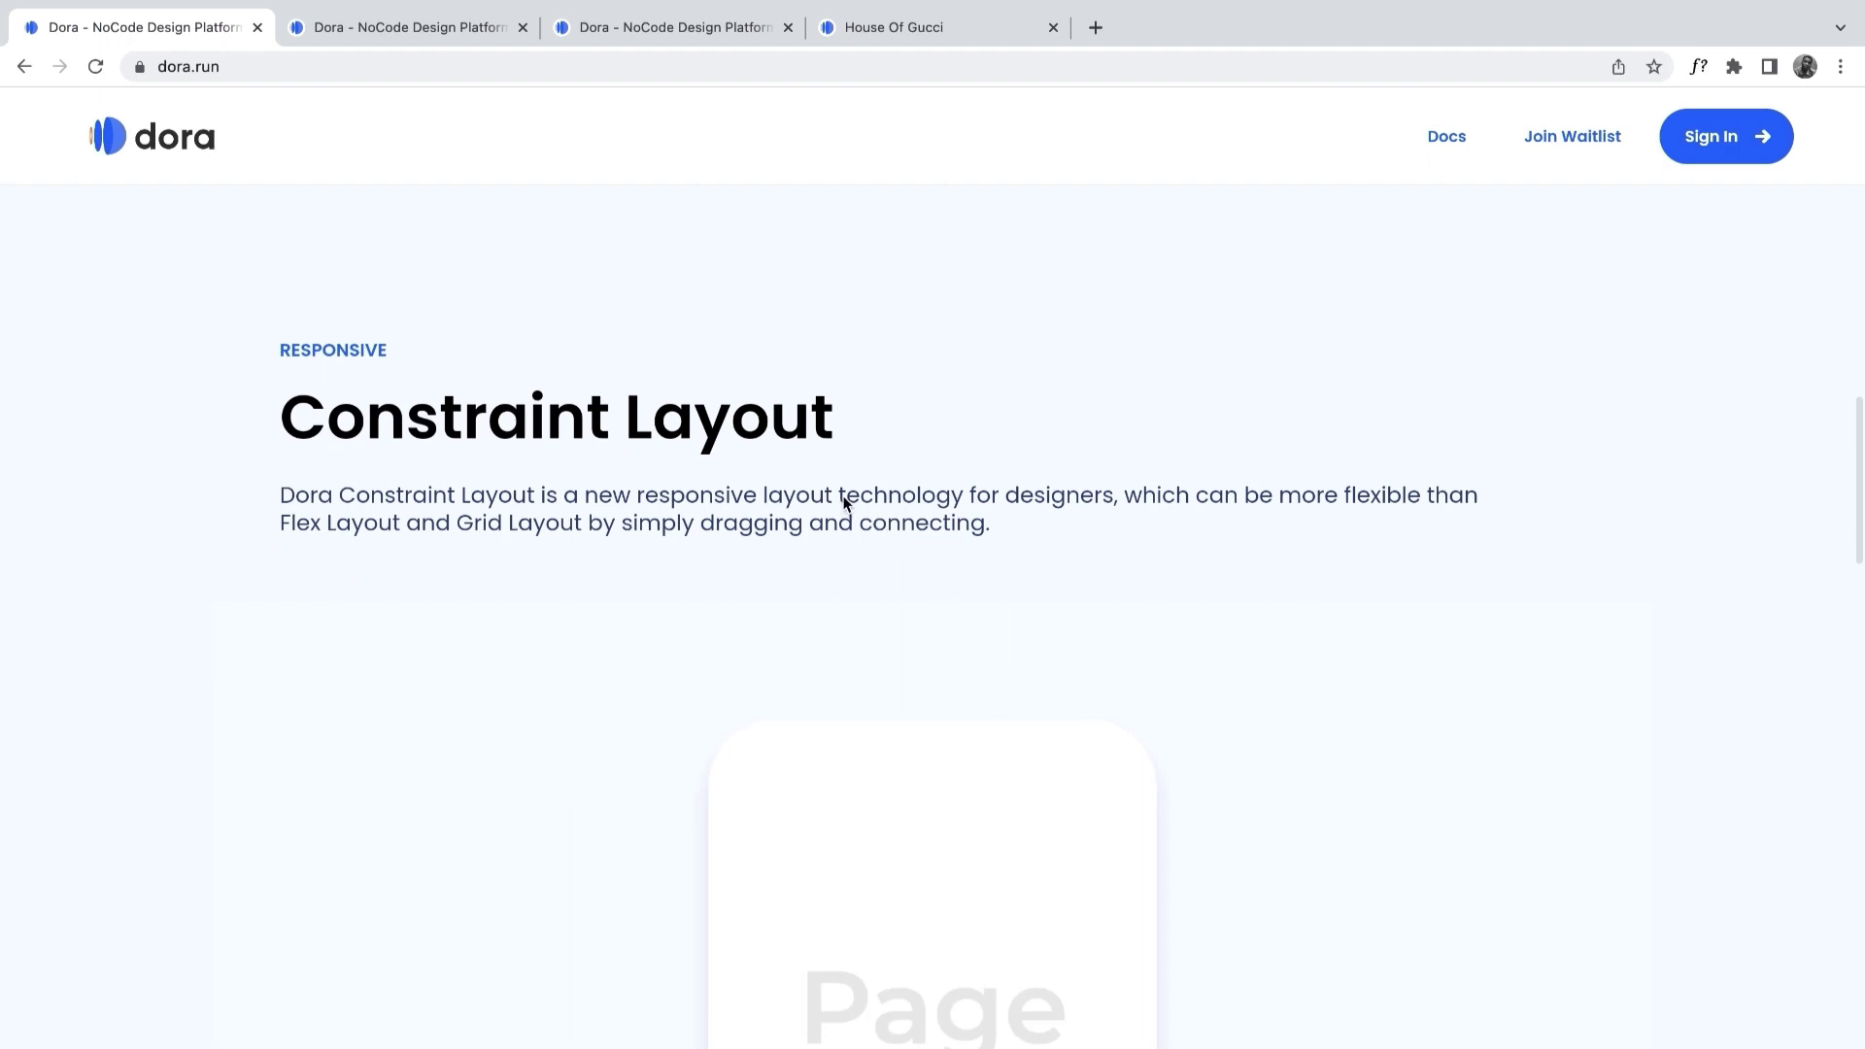
pyautogui.scroll(-3, 1183, 662)
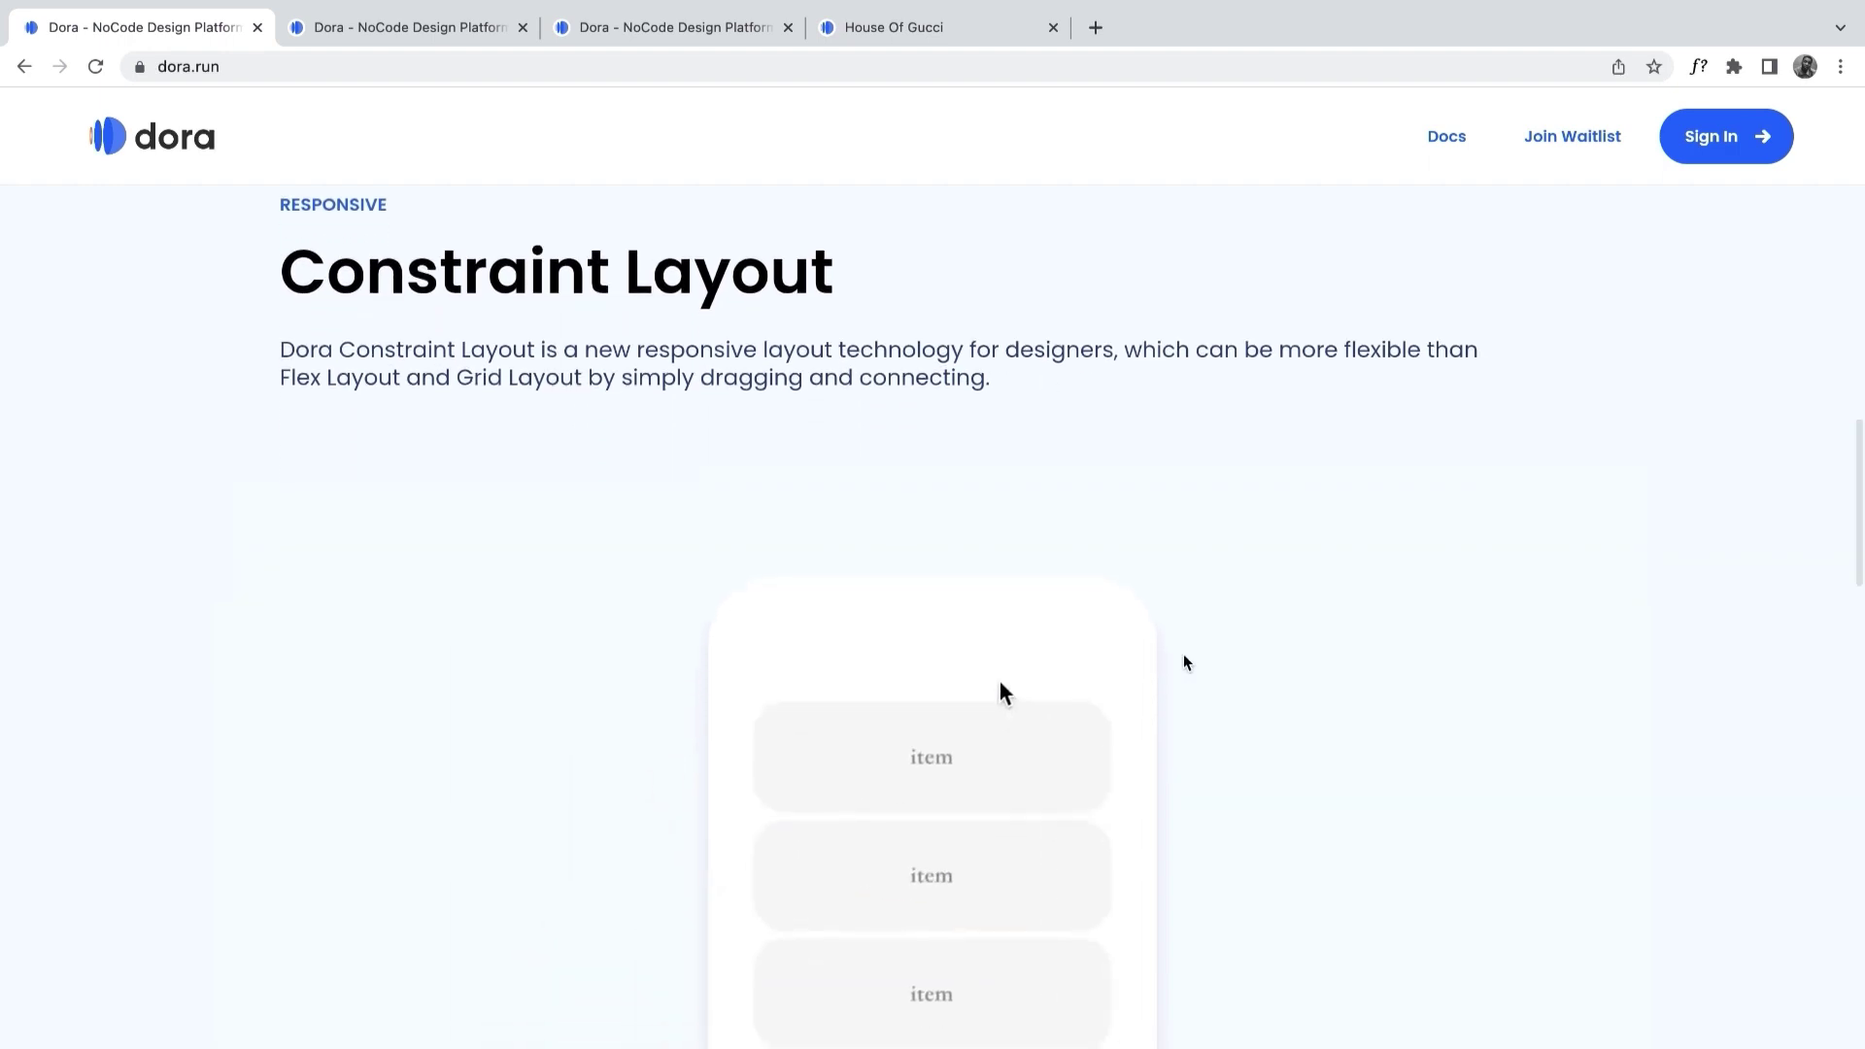
pyautogui.scroll(-3, 1183, 662)
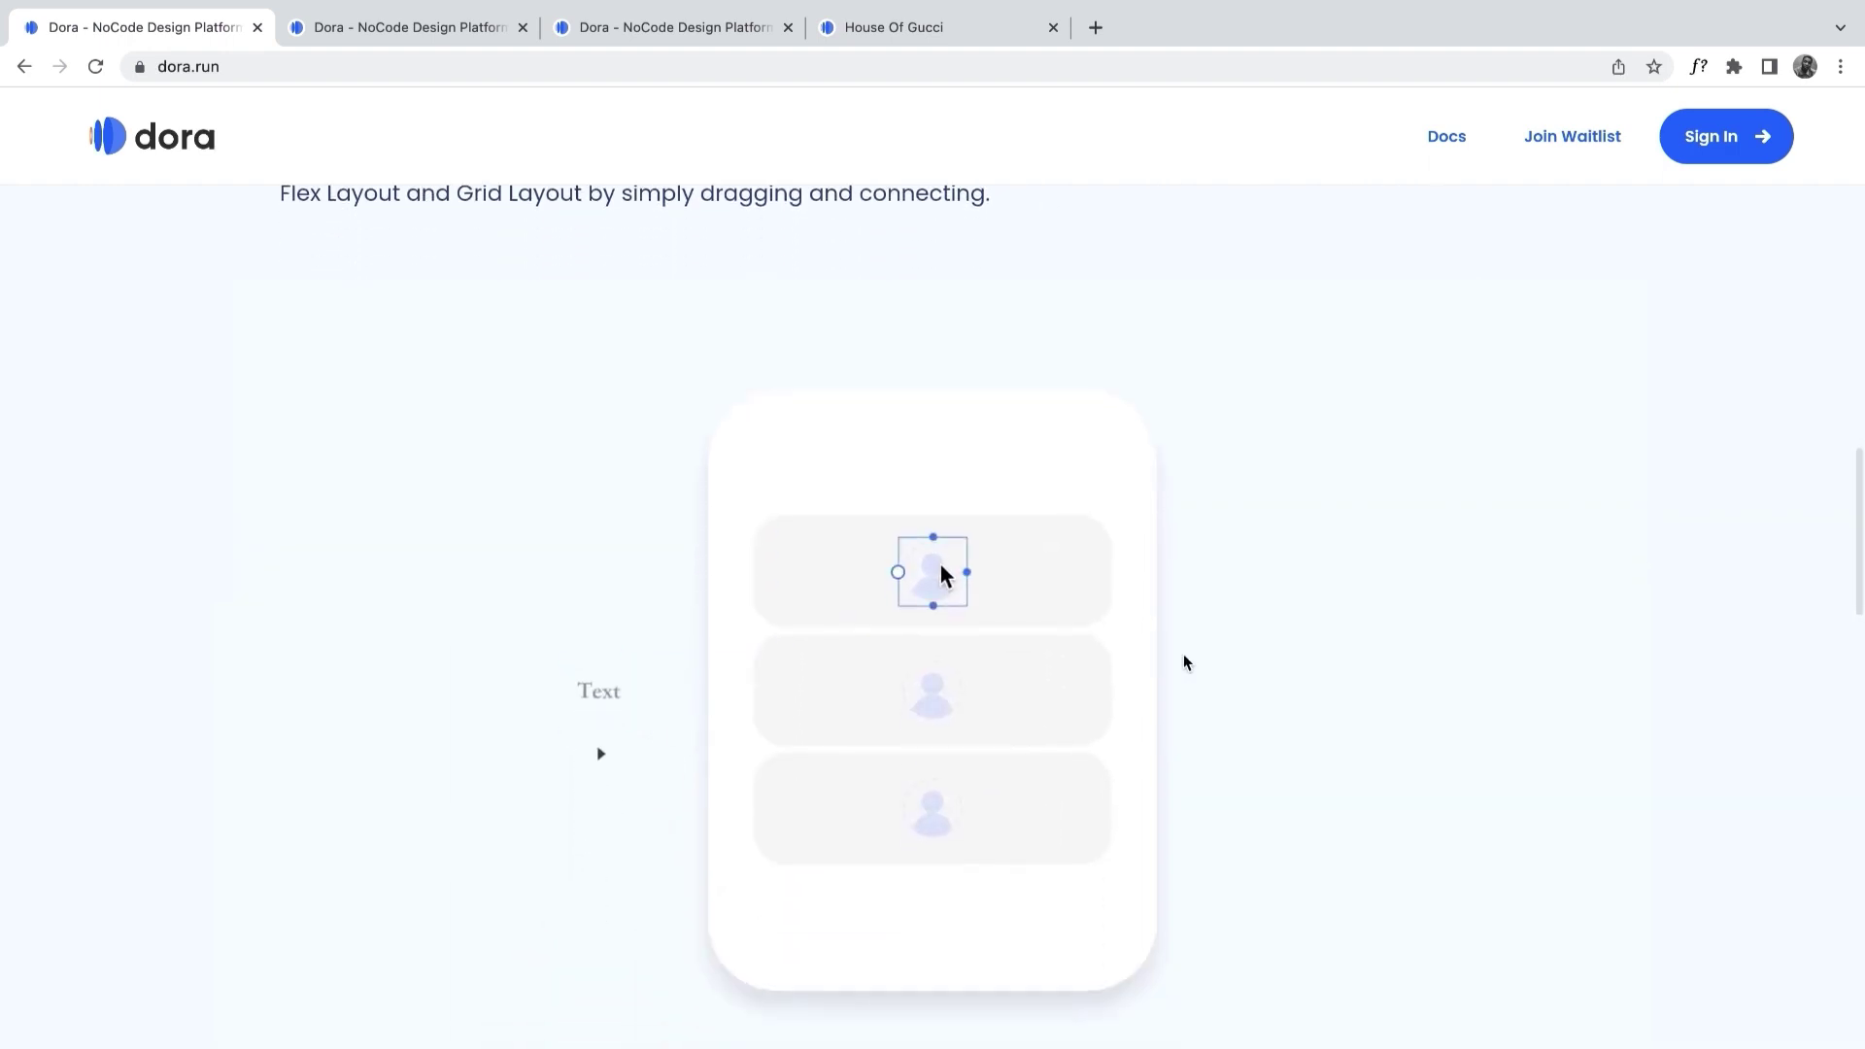
pyautogui.scroll(-2, 1183, 663)
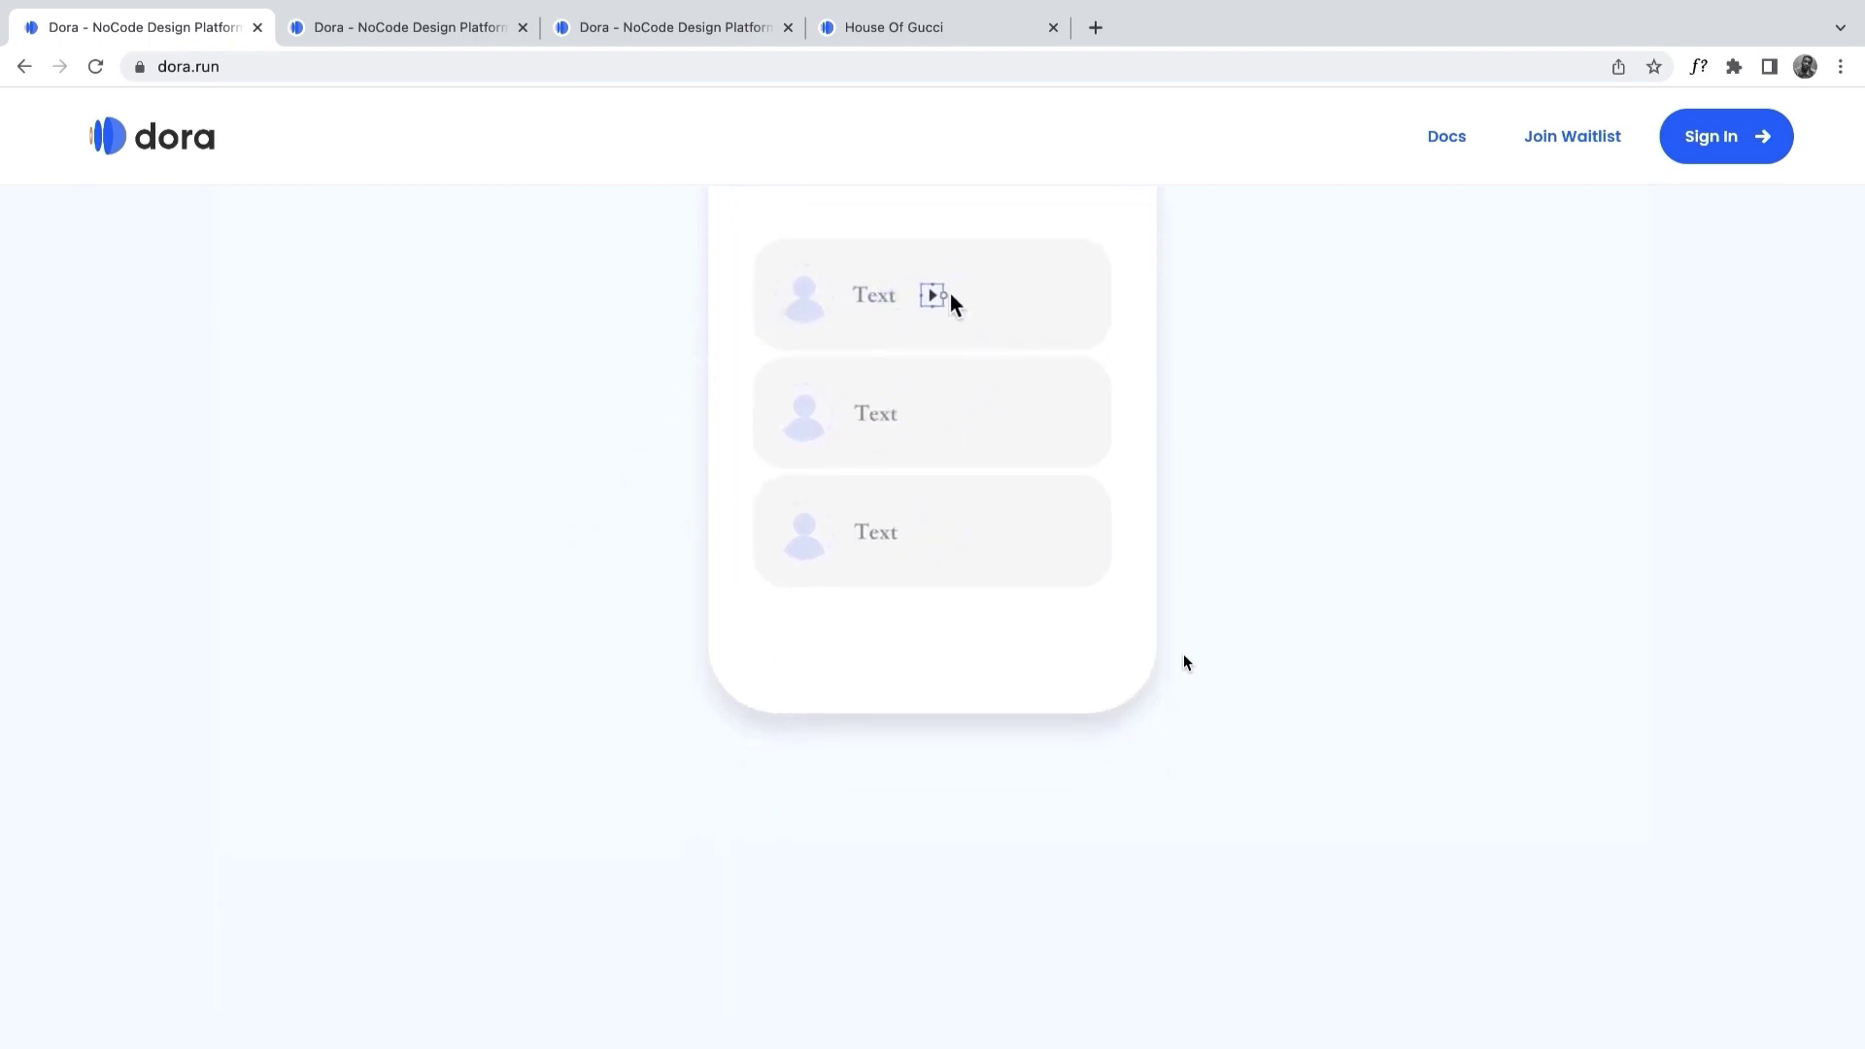
pyautogui.scroll(-2, 1183, 662)
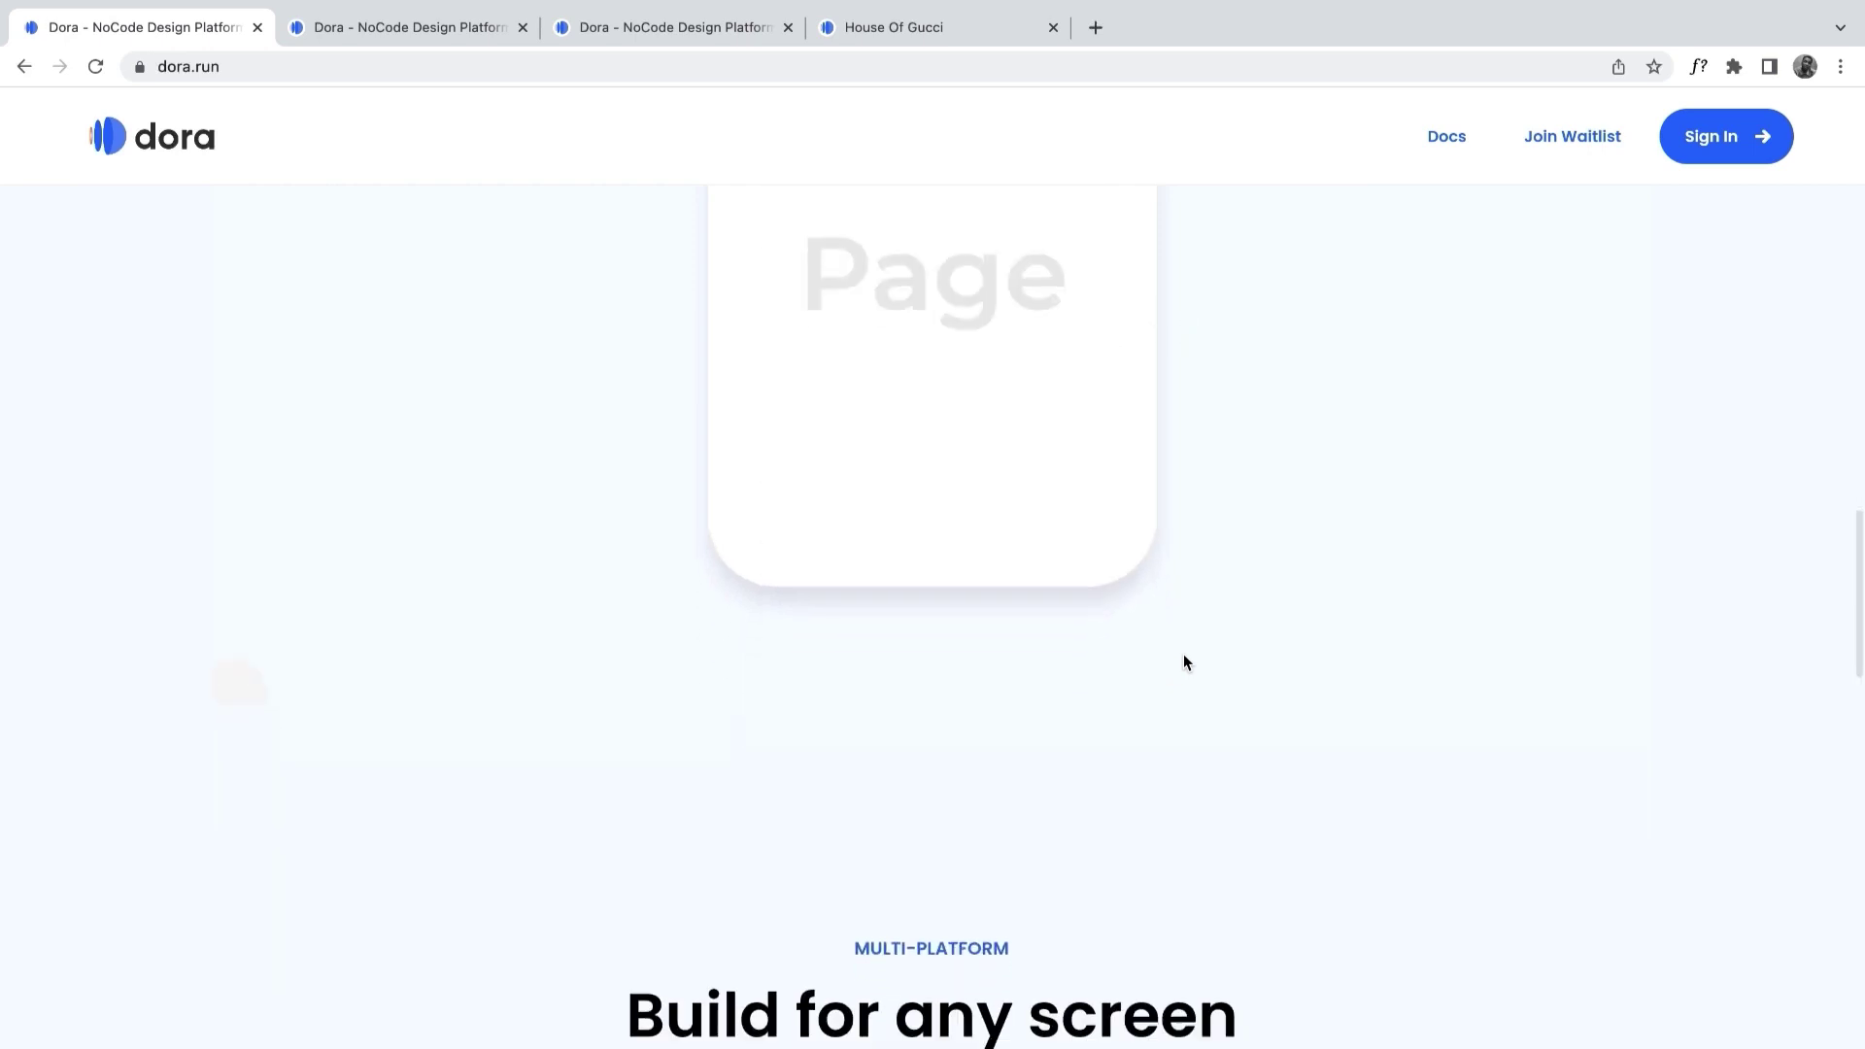
pyautogui.scroll(-4, 1183, 663)
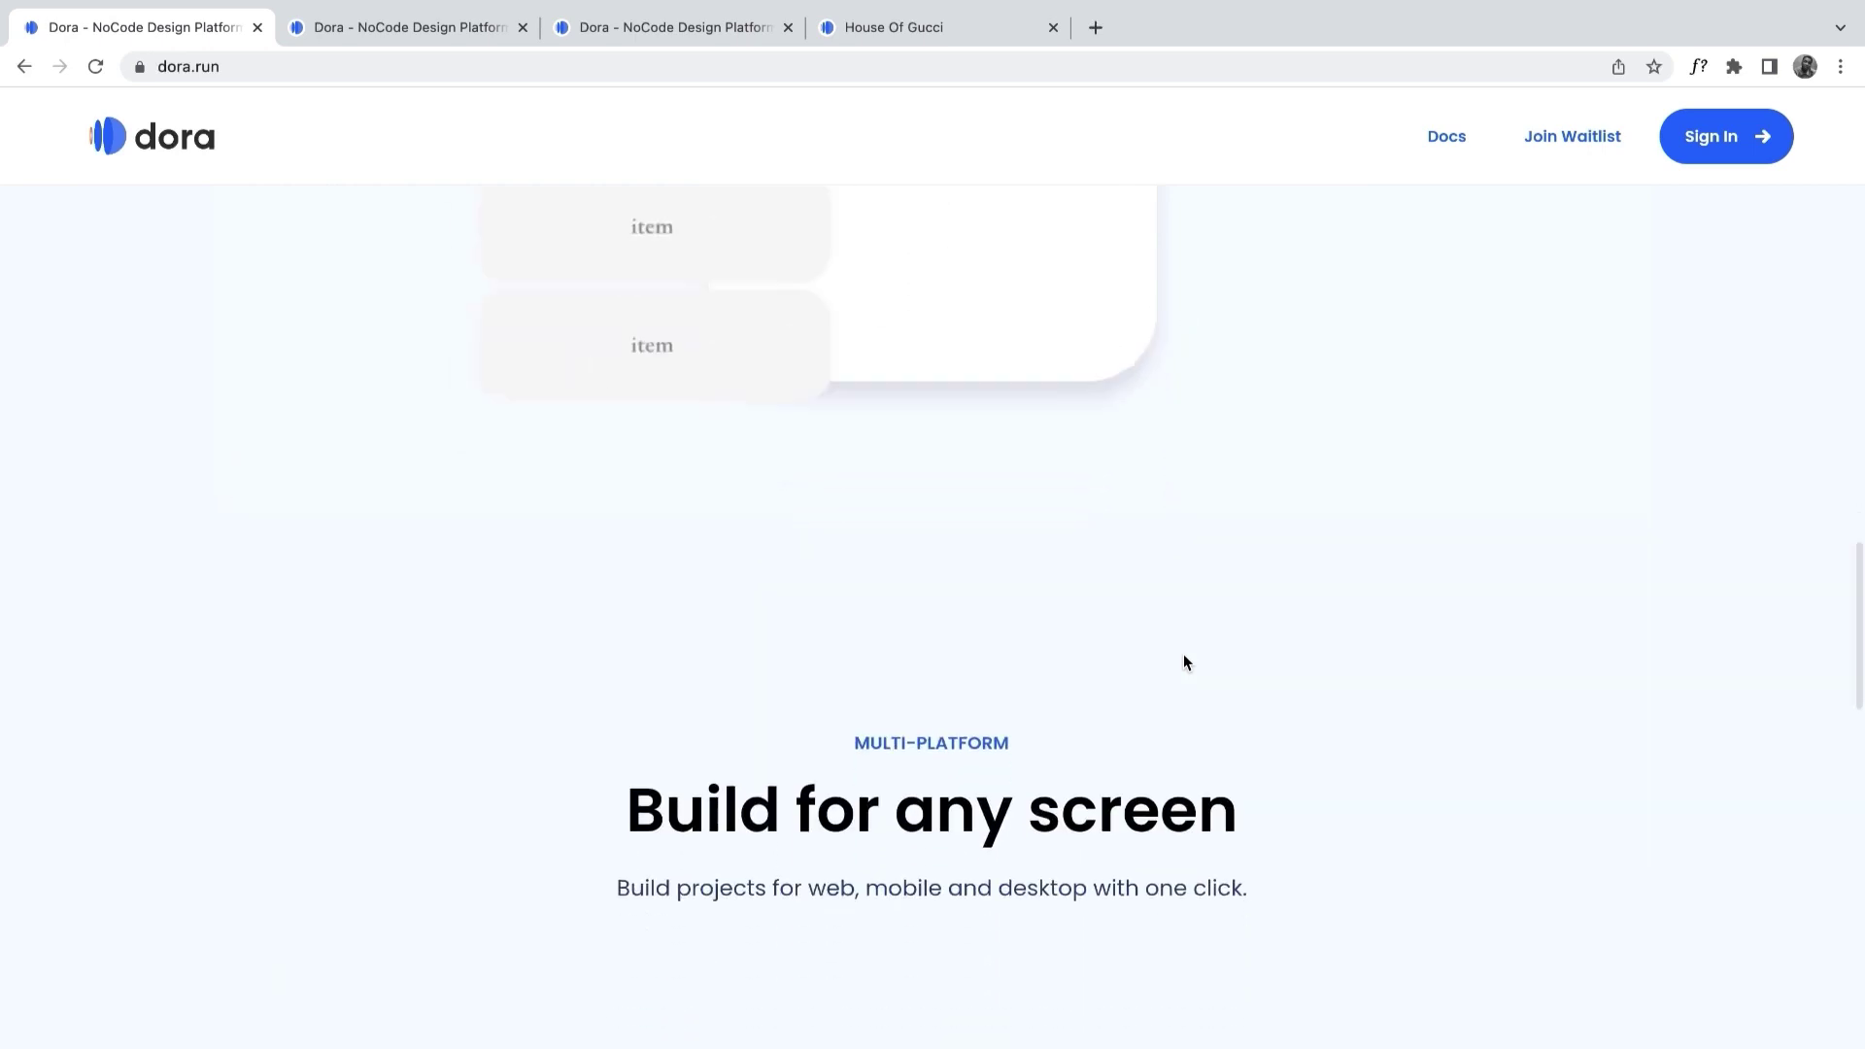
pyautogui.scroll(-4, 1183, 656)
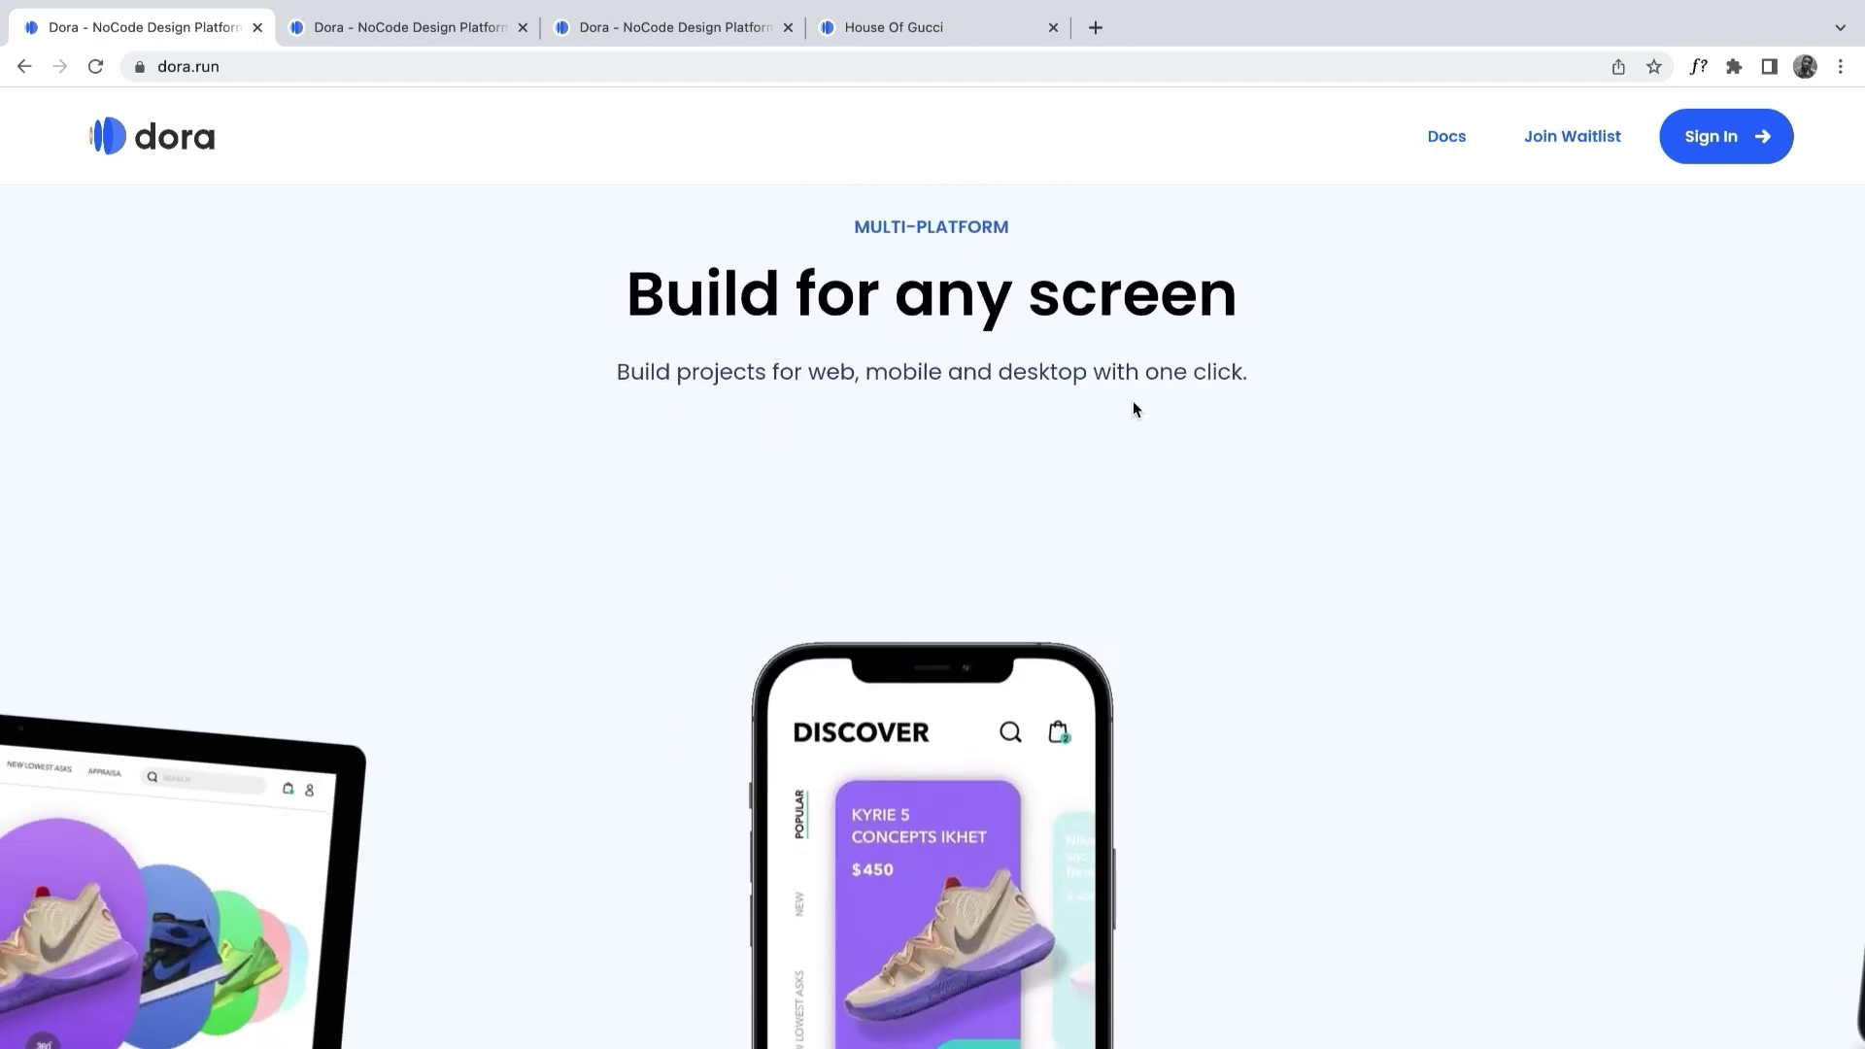
pyautogui.scroll(-4, 1179, 530)
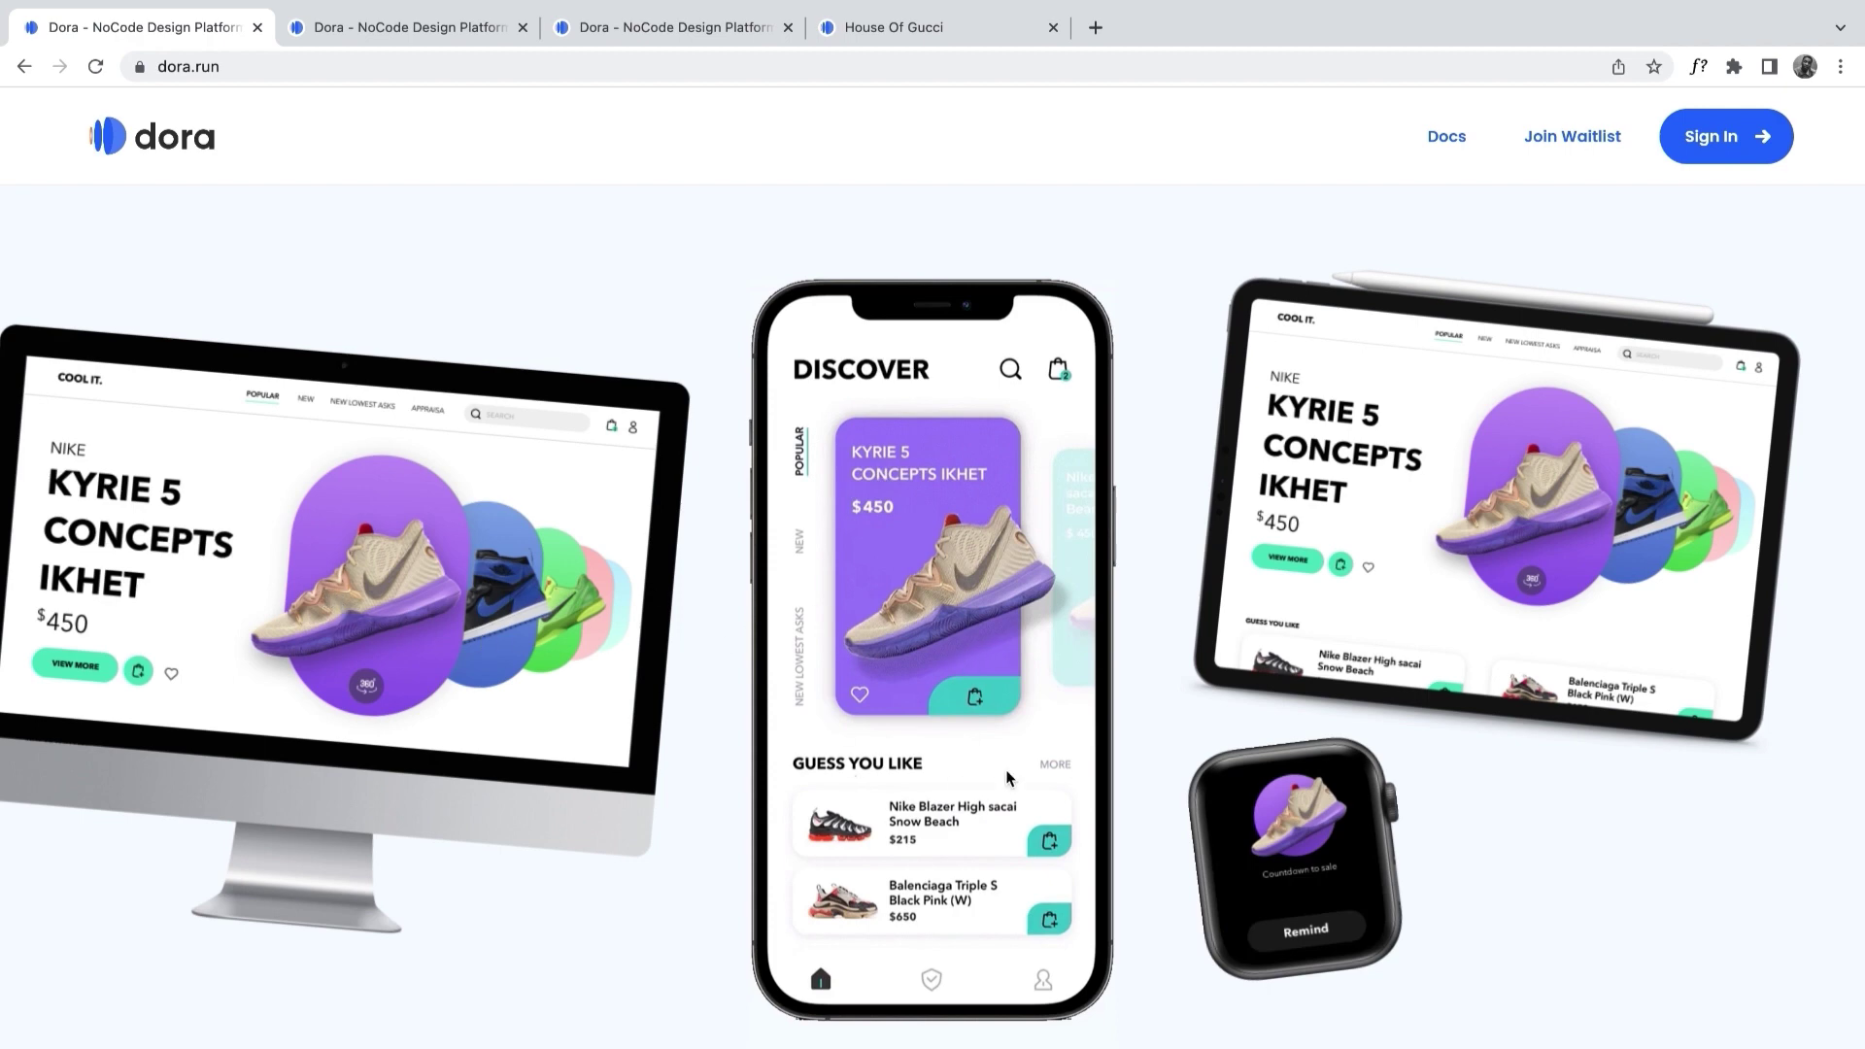
# Continue past Efficiency Leap to the 'Select your role to explore' cards
pyautogui.scroll(-7, 1007, 777)
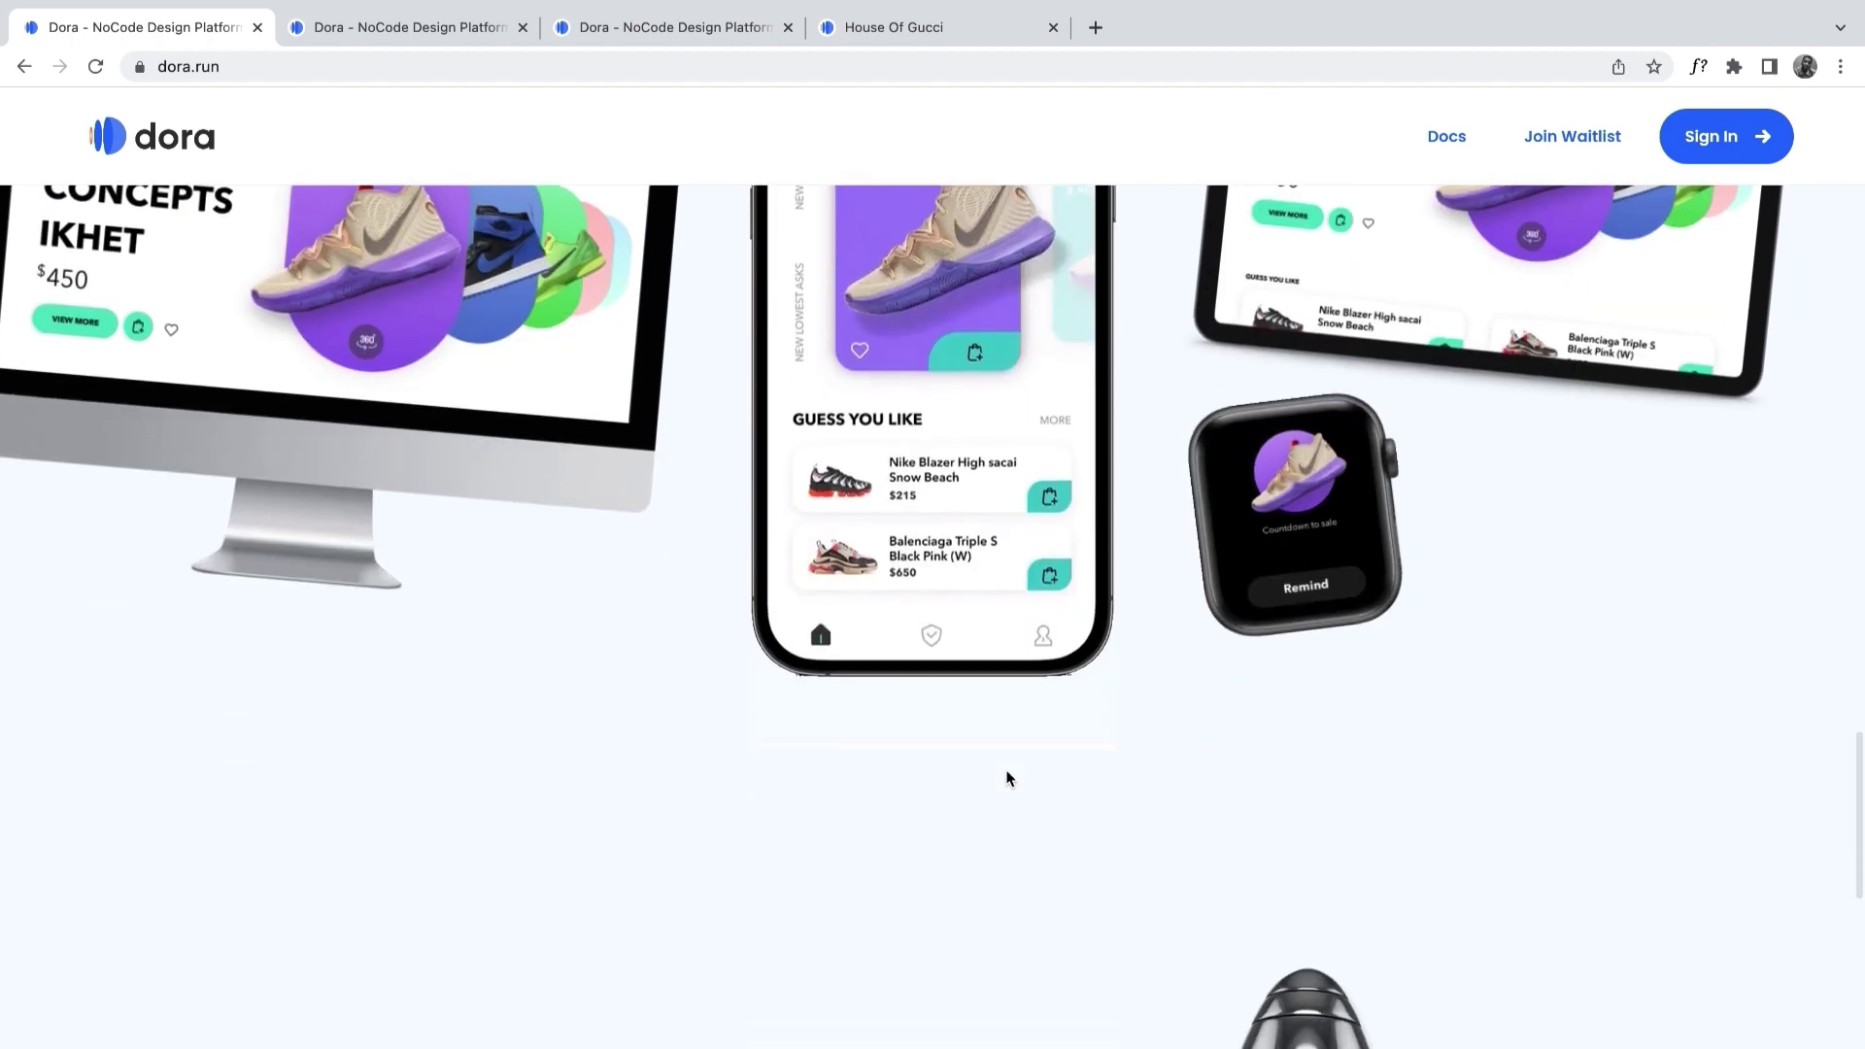
pyautogui.scroll(-4, 1008, 777)
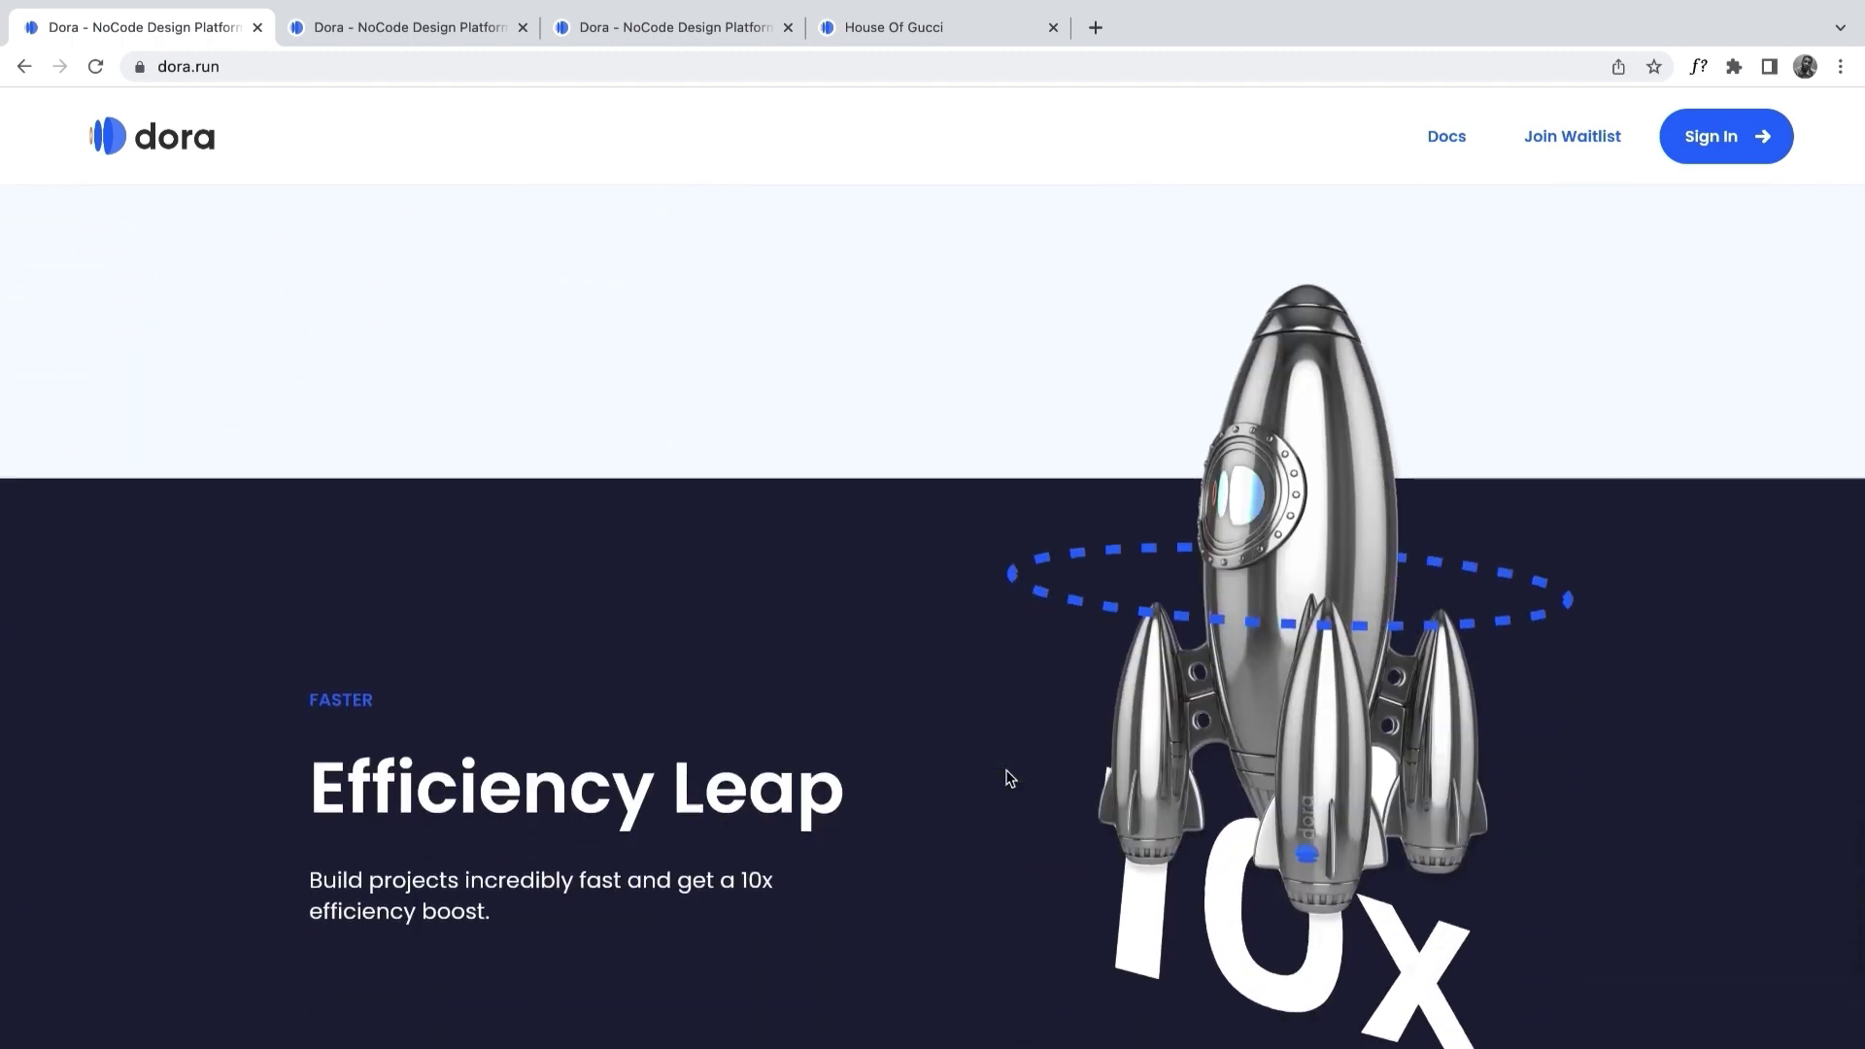
pyautogui.scroll(1, 1007, 777)
pyautogui.scroll(2, 1007, 777)
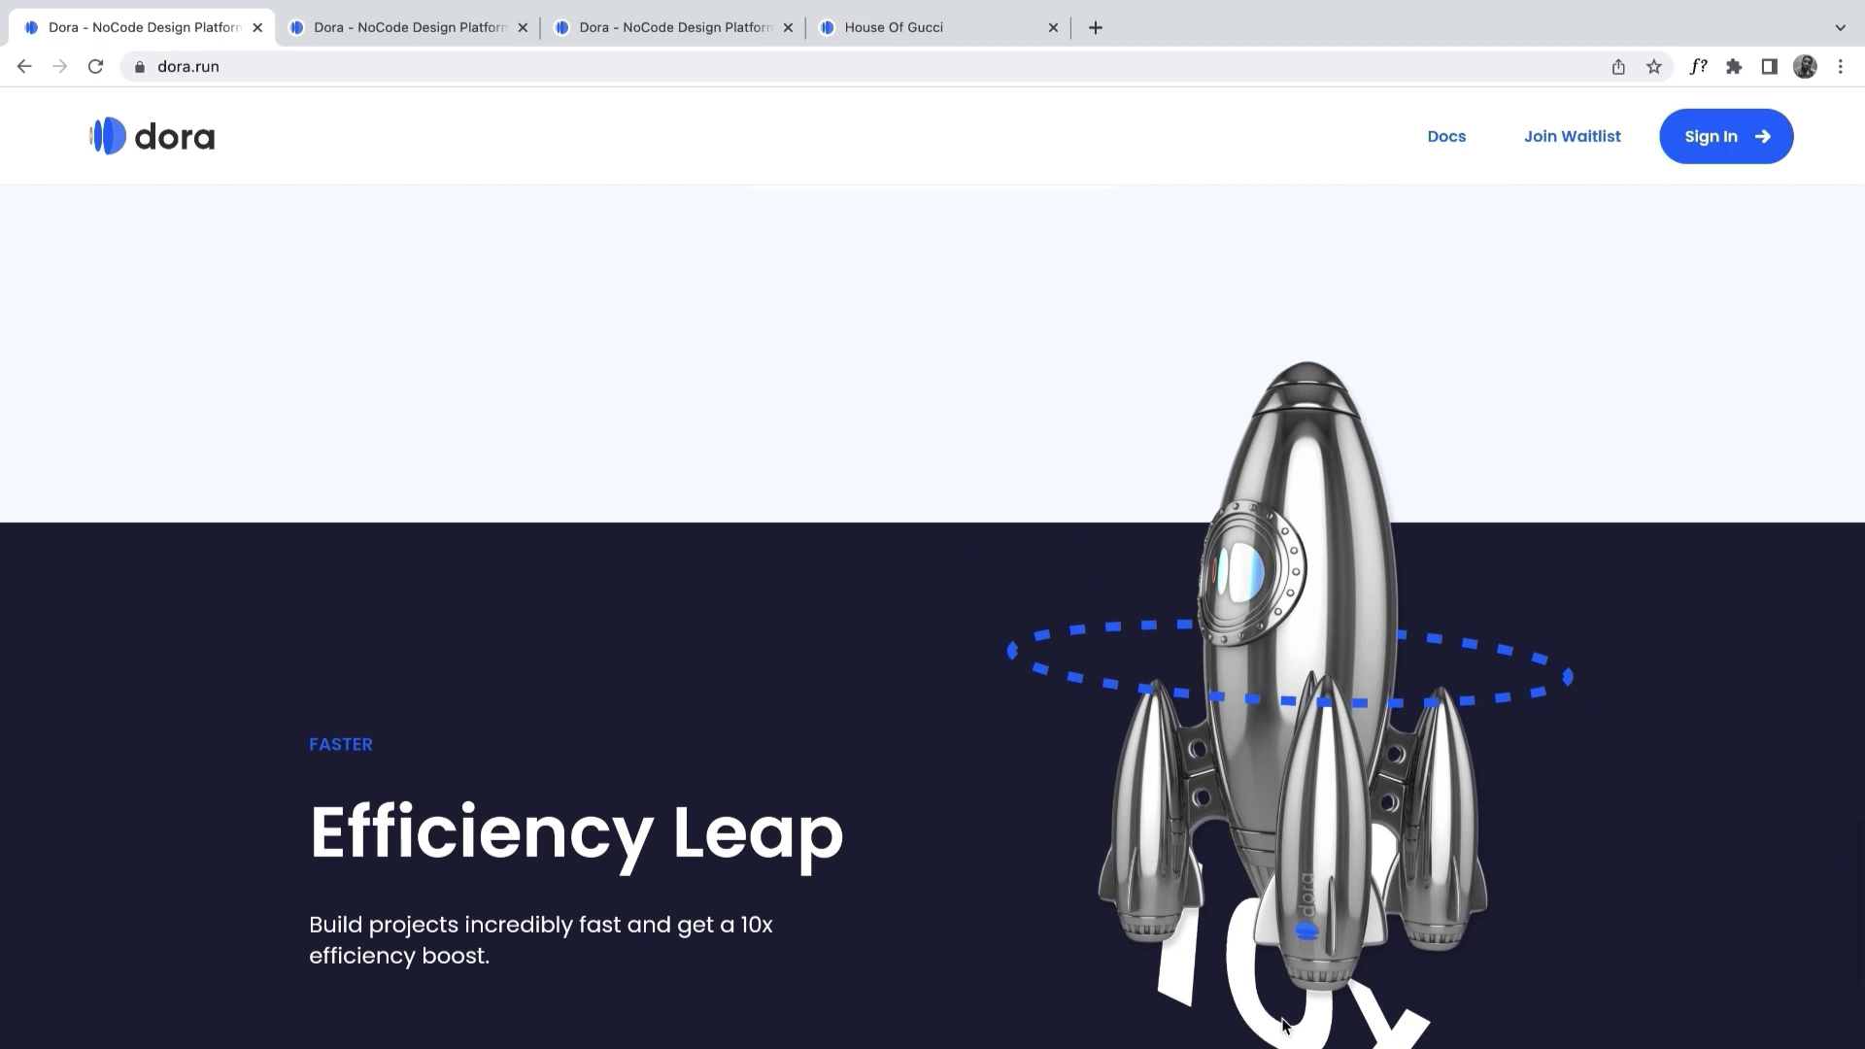
pyautogui.scroll(-4, 1132, 934)
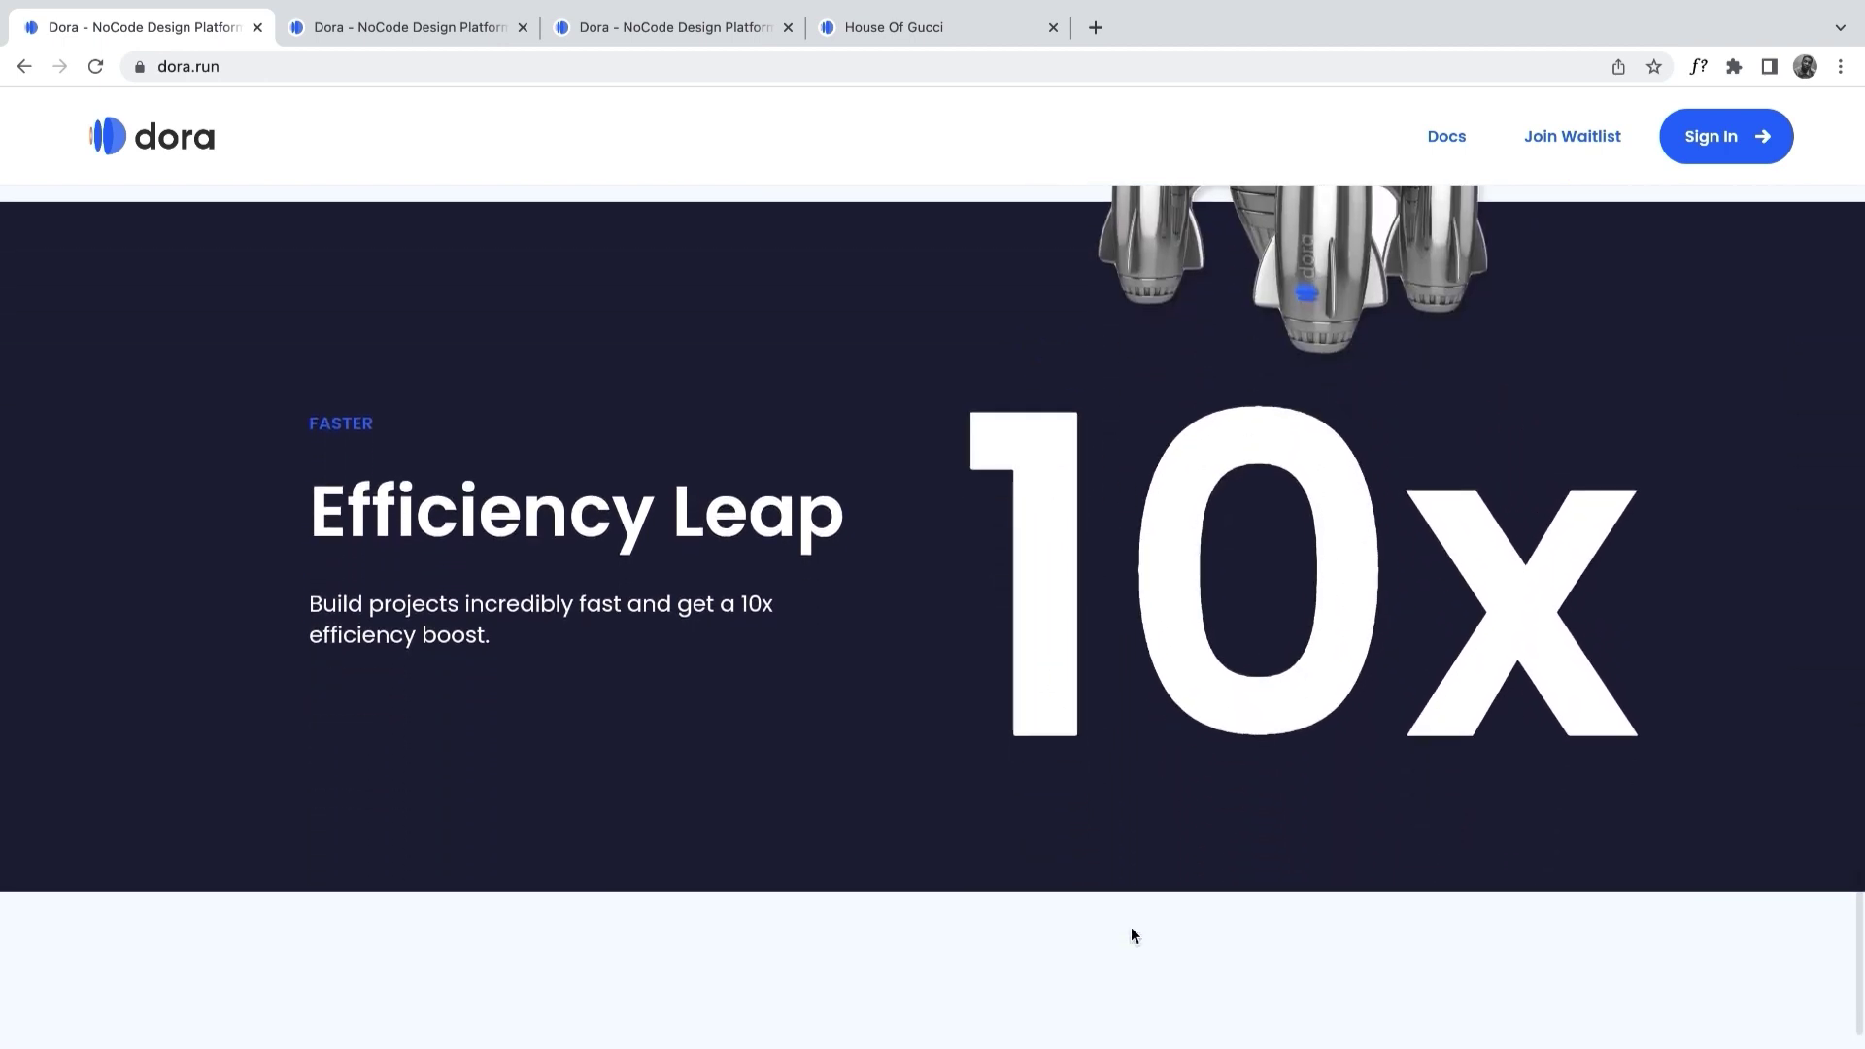
pyautogui.scroll(-5, 1133, 935)
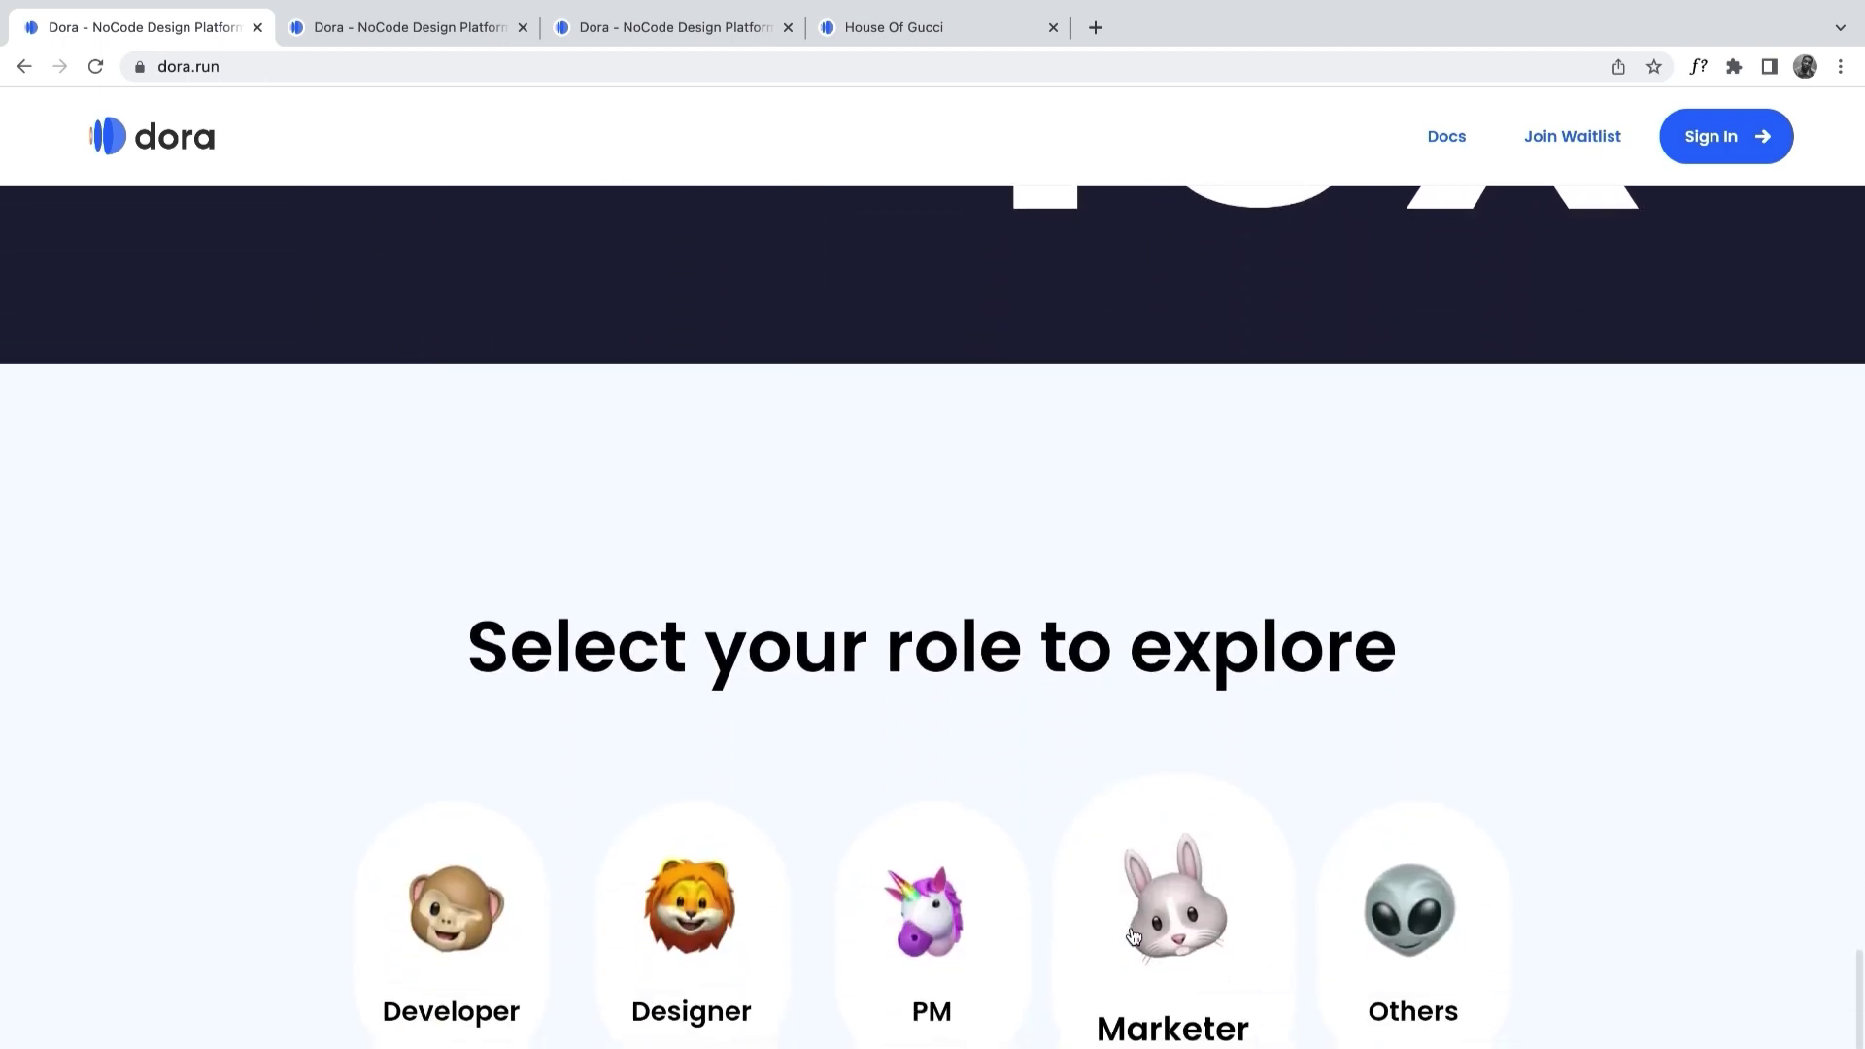
pyautogui.scroll(-3, 1133, 935)
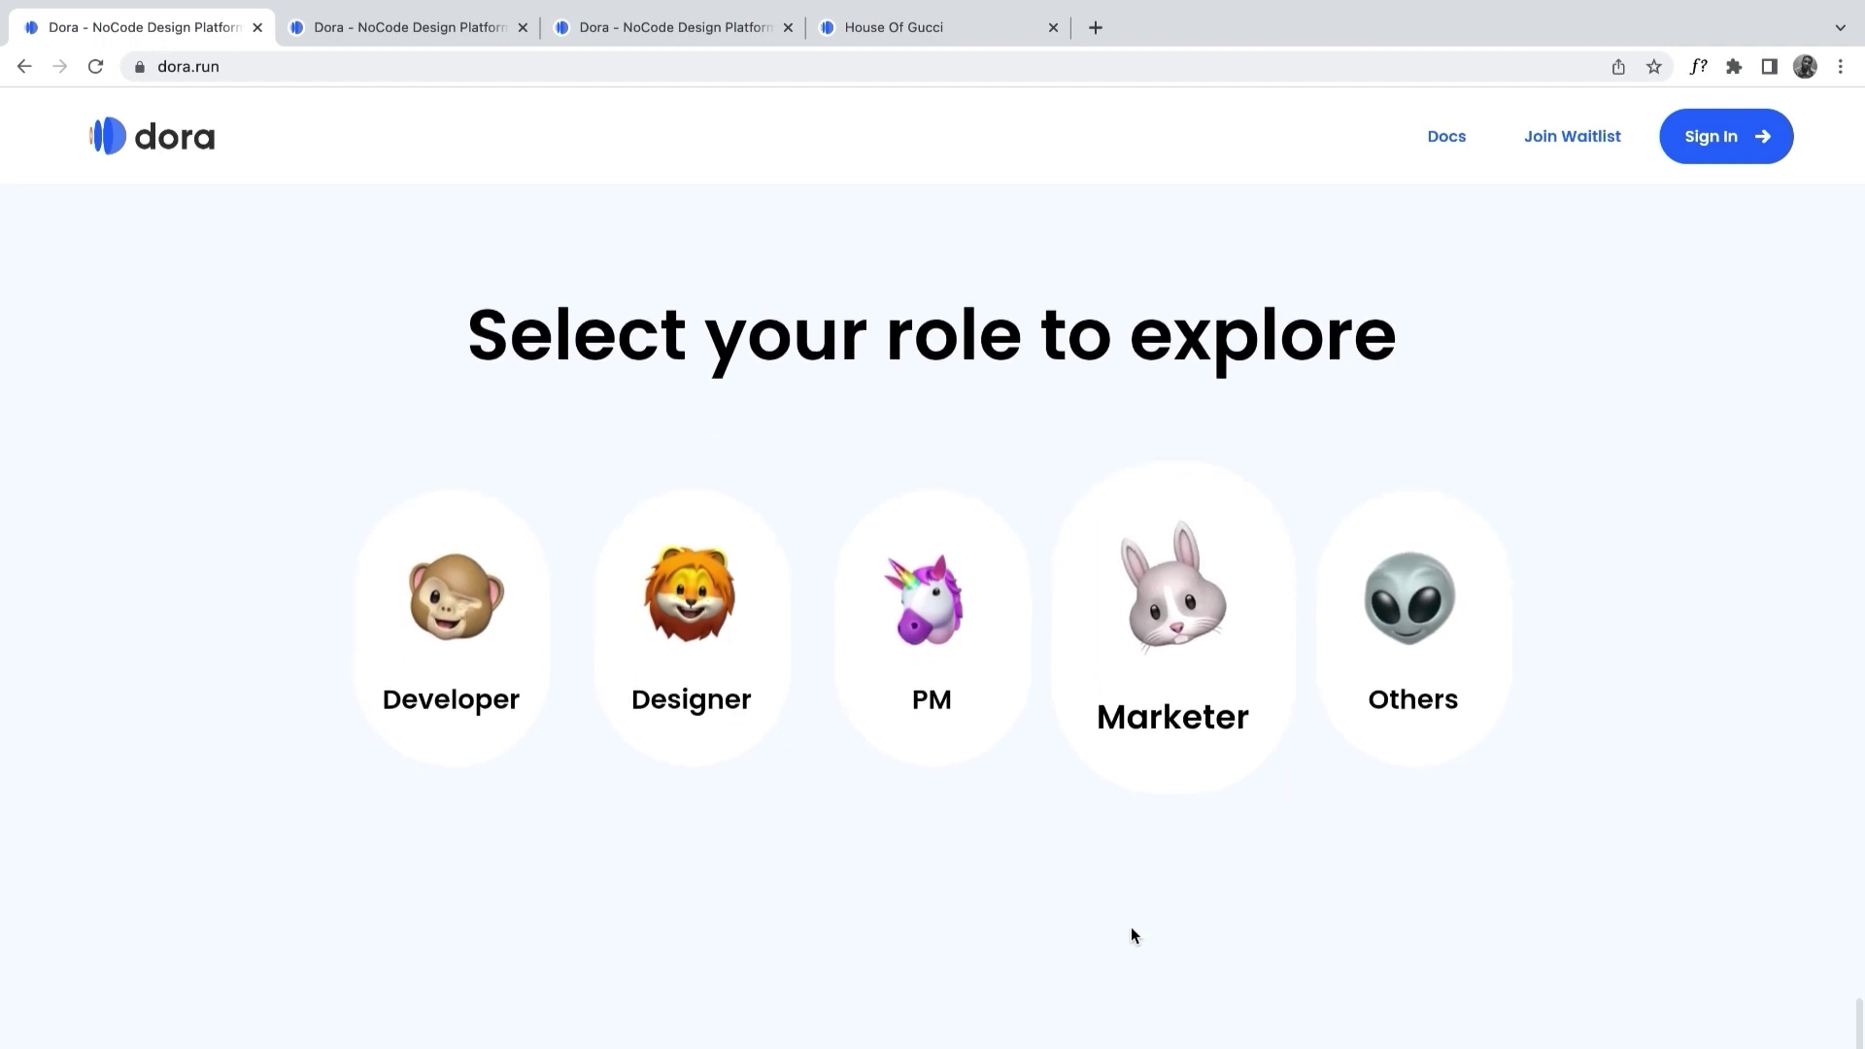
# Return to the 'Animate web like never before' headline at the top
pyautogui.scroll(10, 1133, 935)
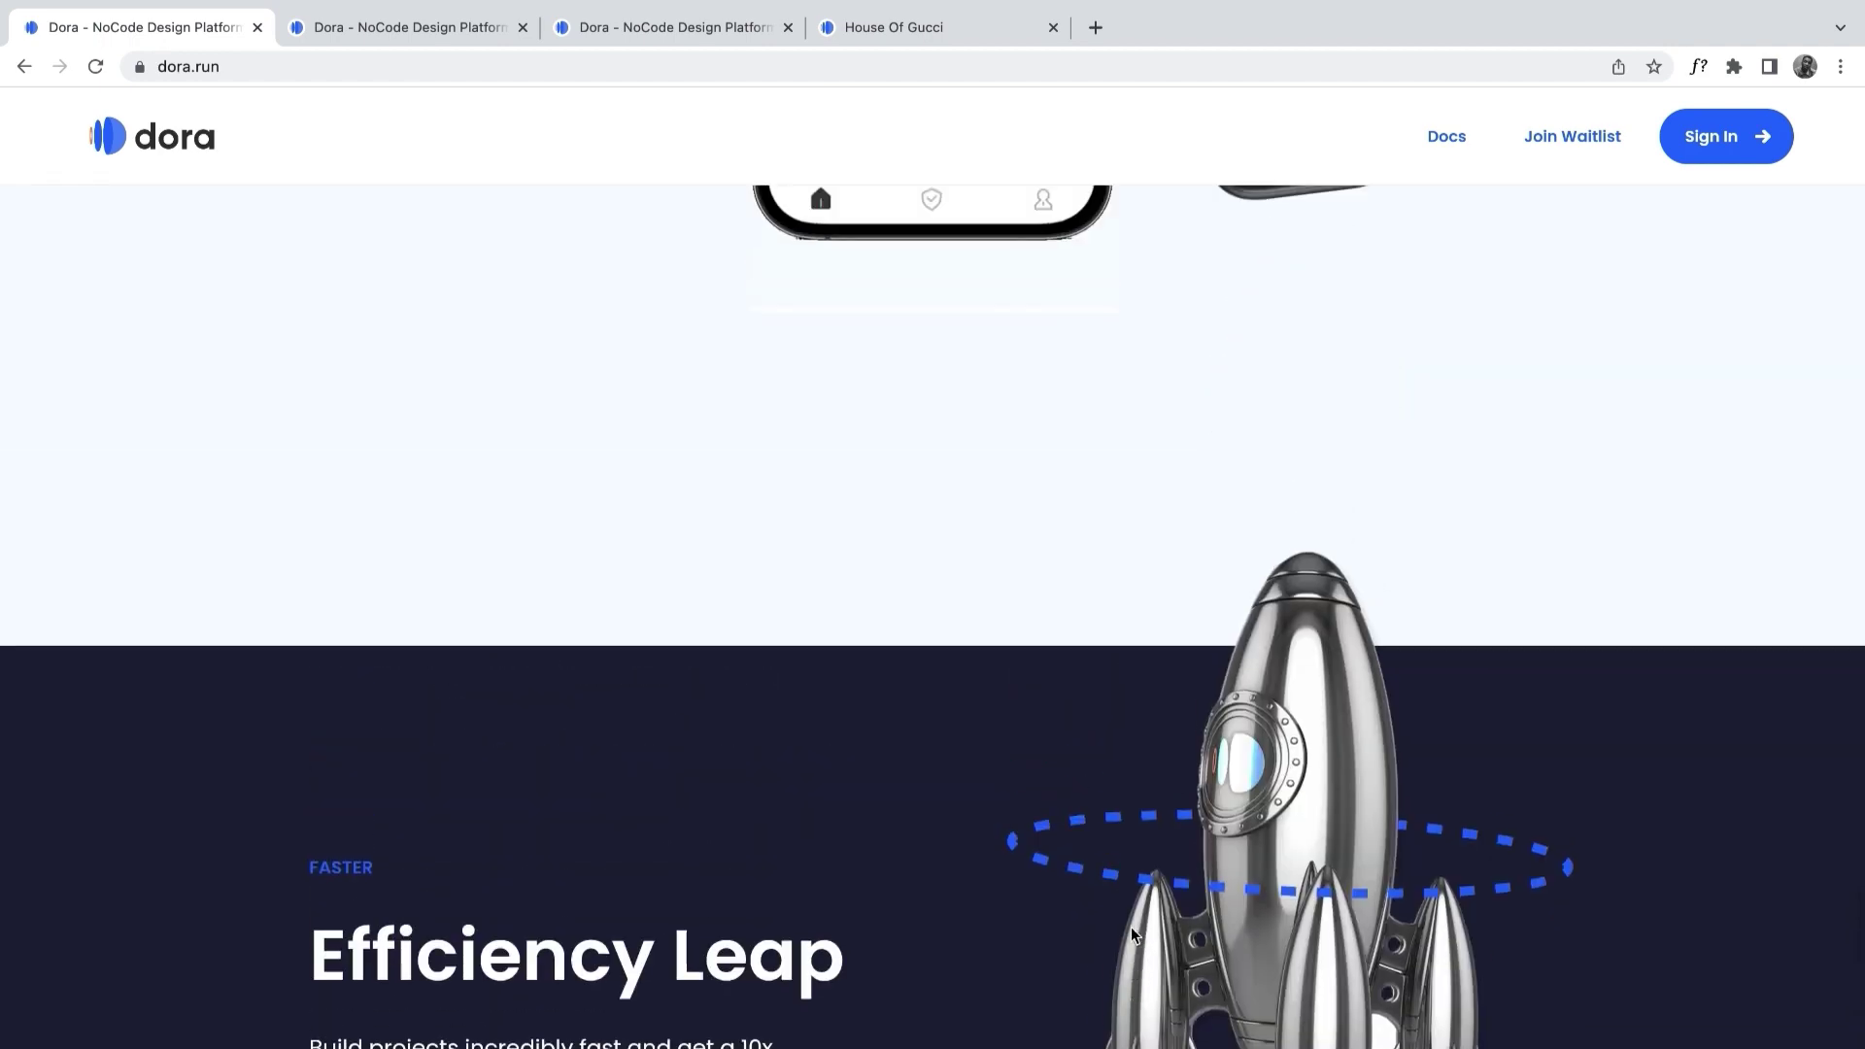
pyautogui.scroll(15, 1132, 934)
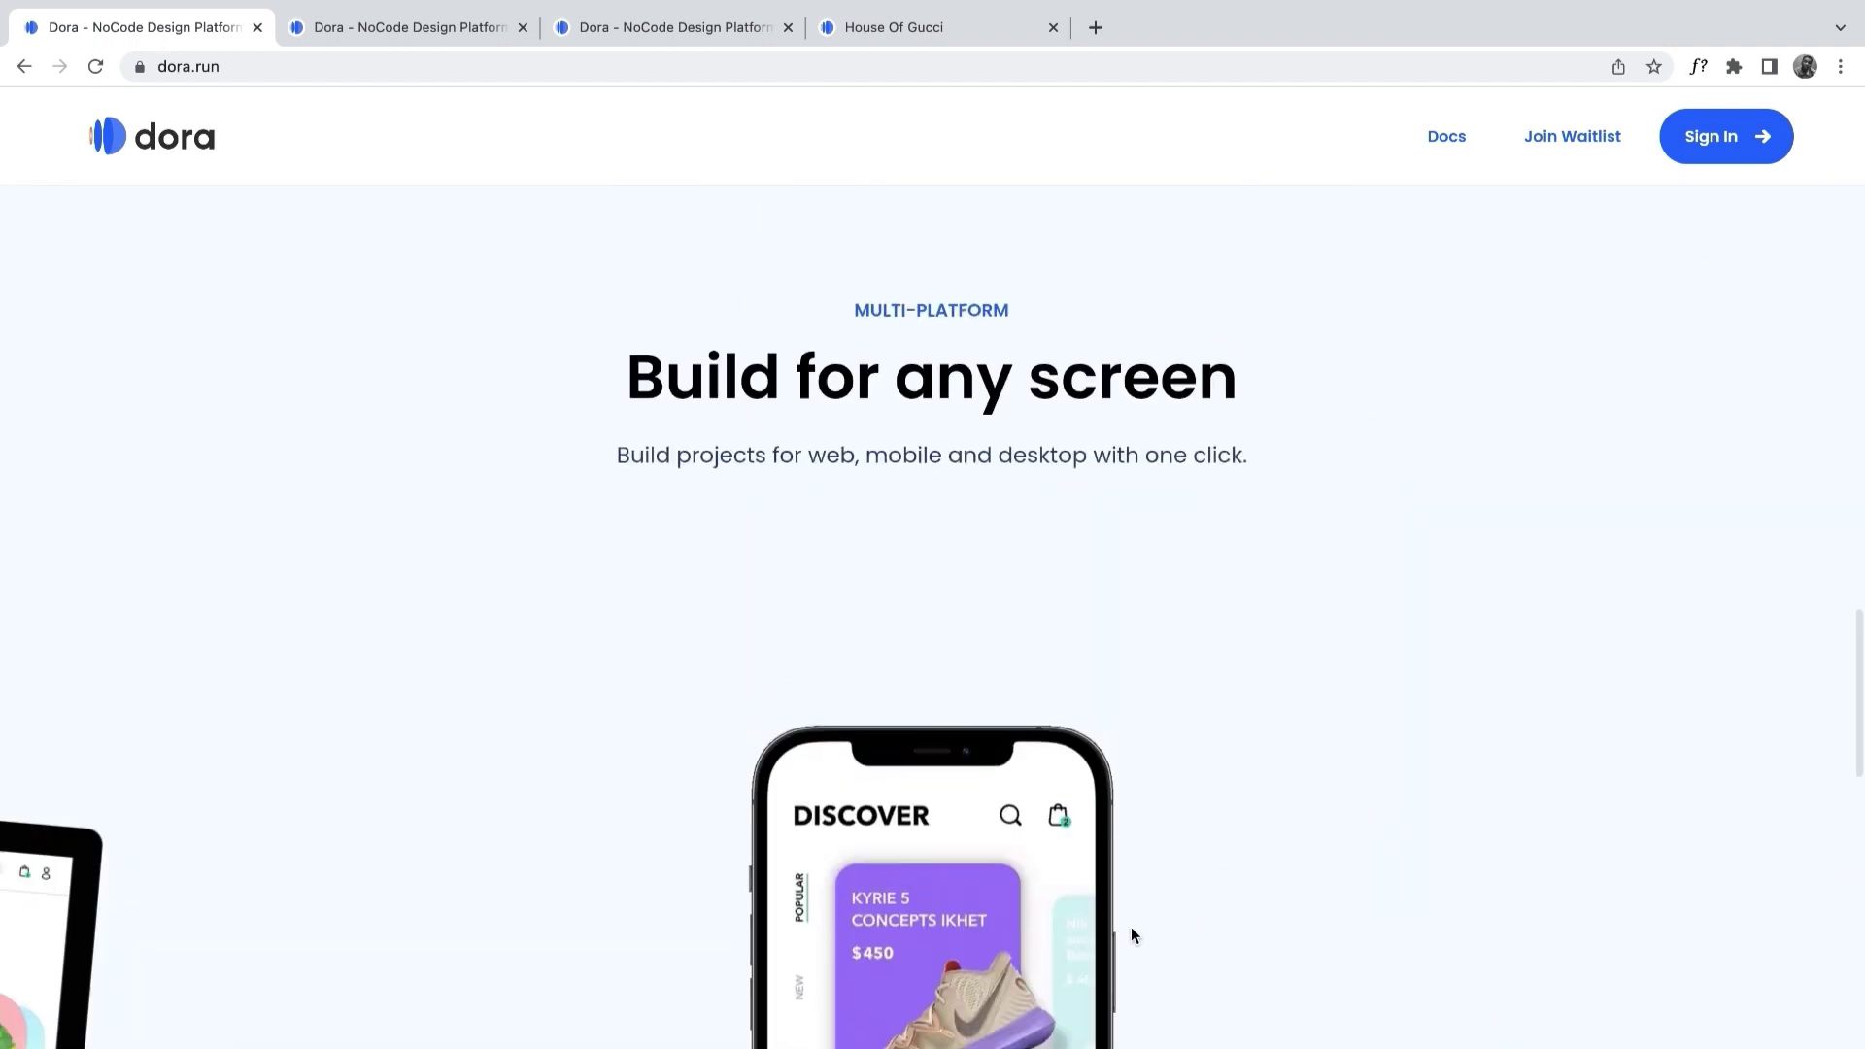
pyautogui.scroll(15, 1132, 934)
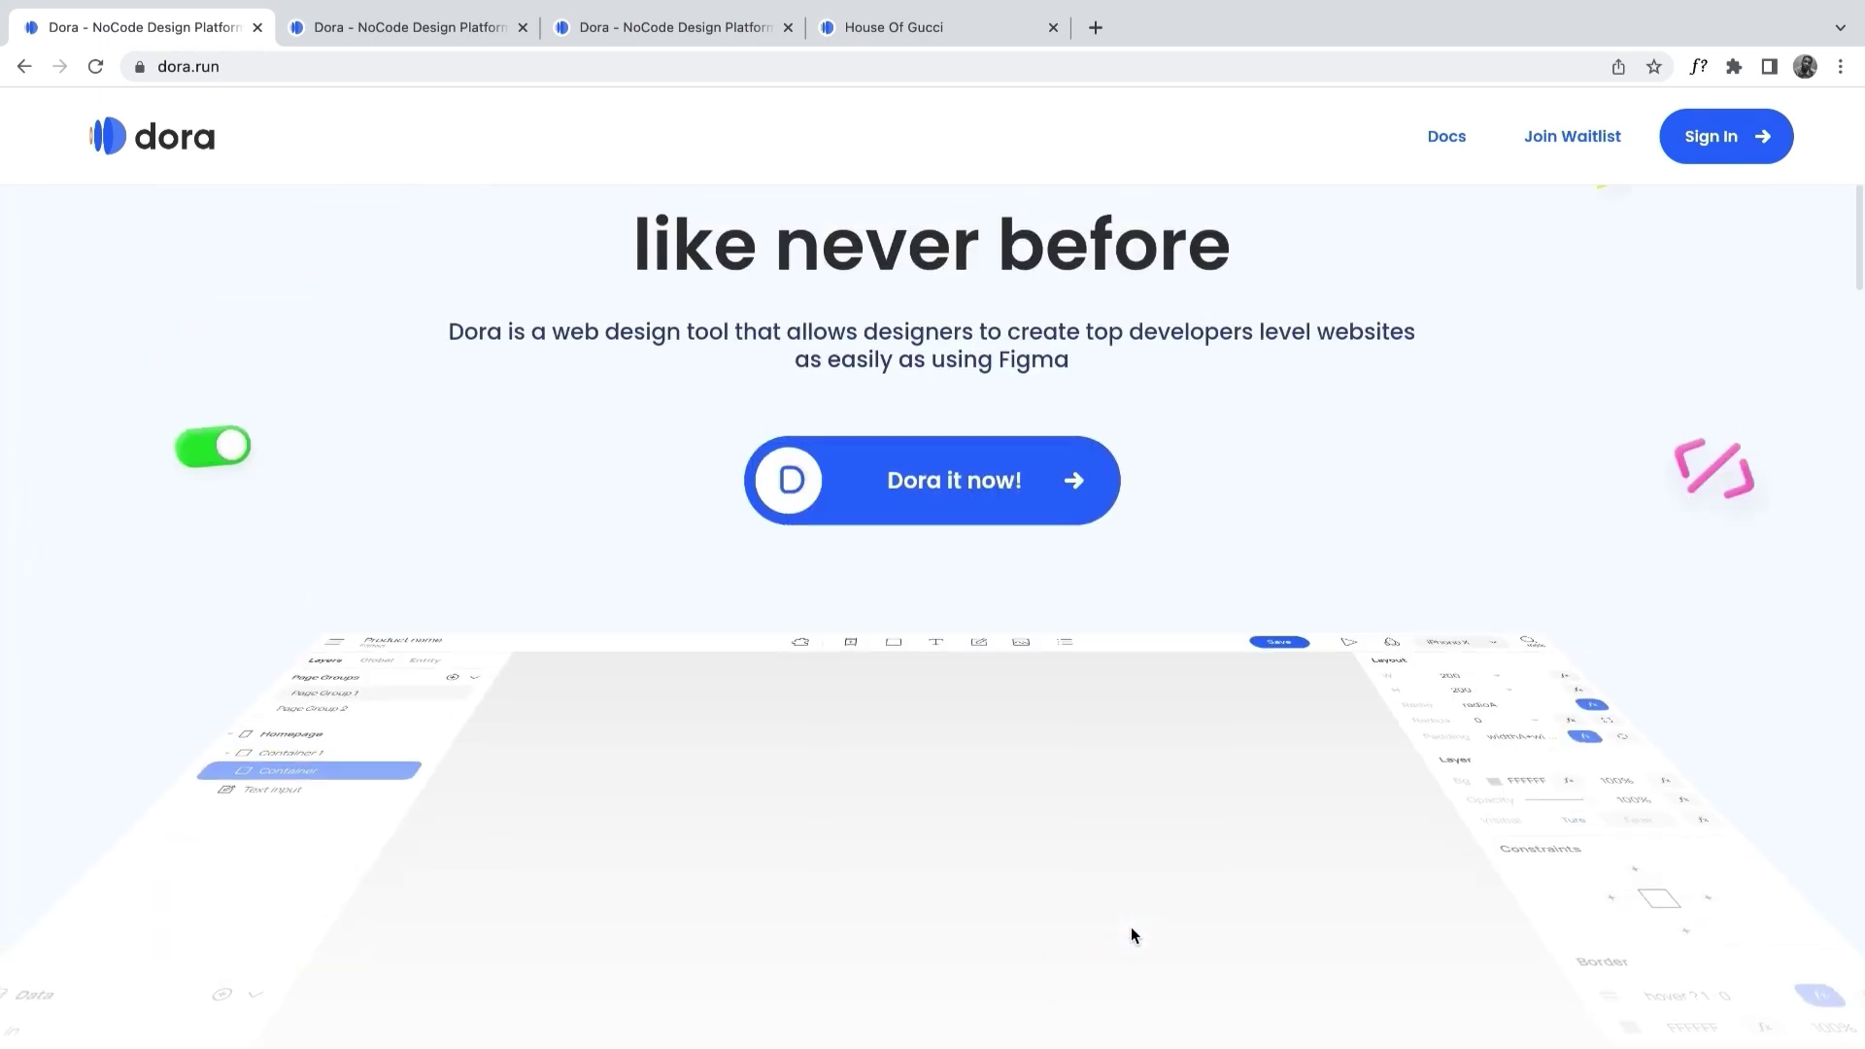
# Open the DJI Mini 3 Pro example site and start its drone unfolding animation
pyautogui.click(441, 28)
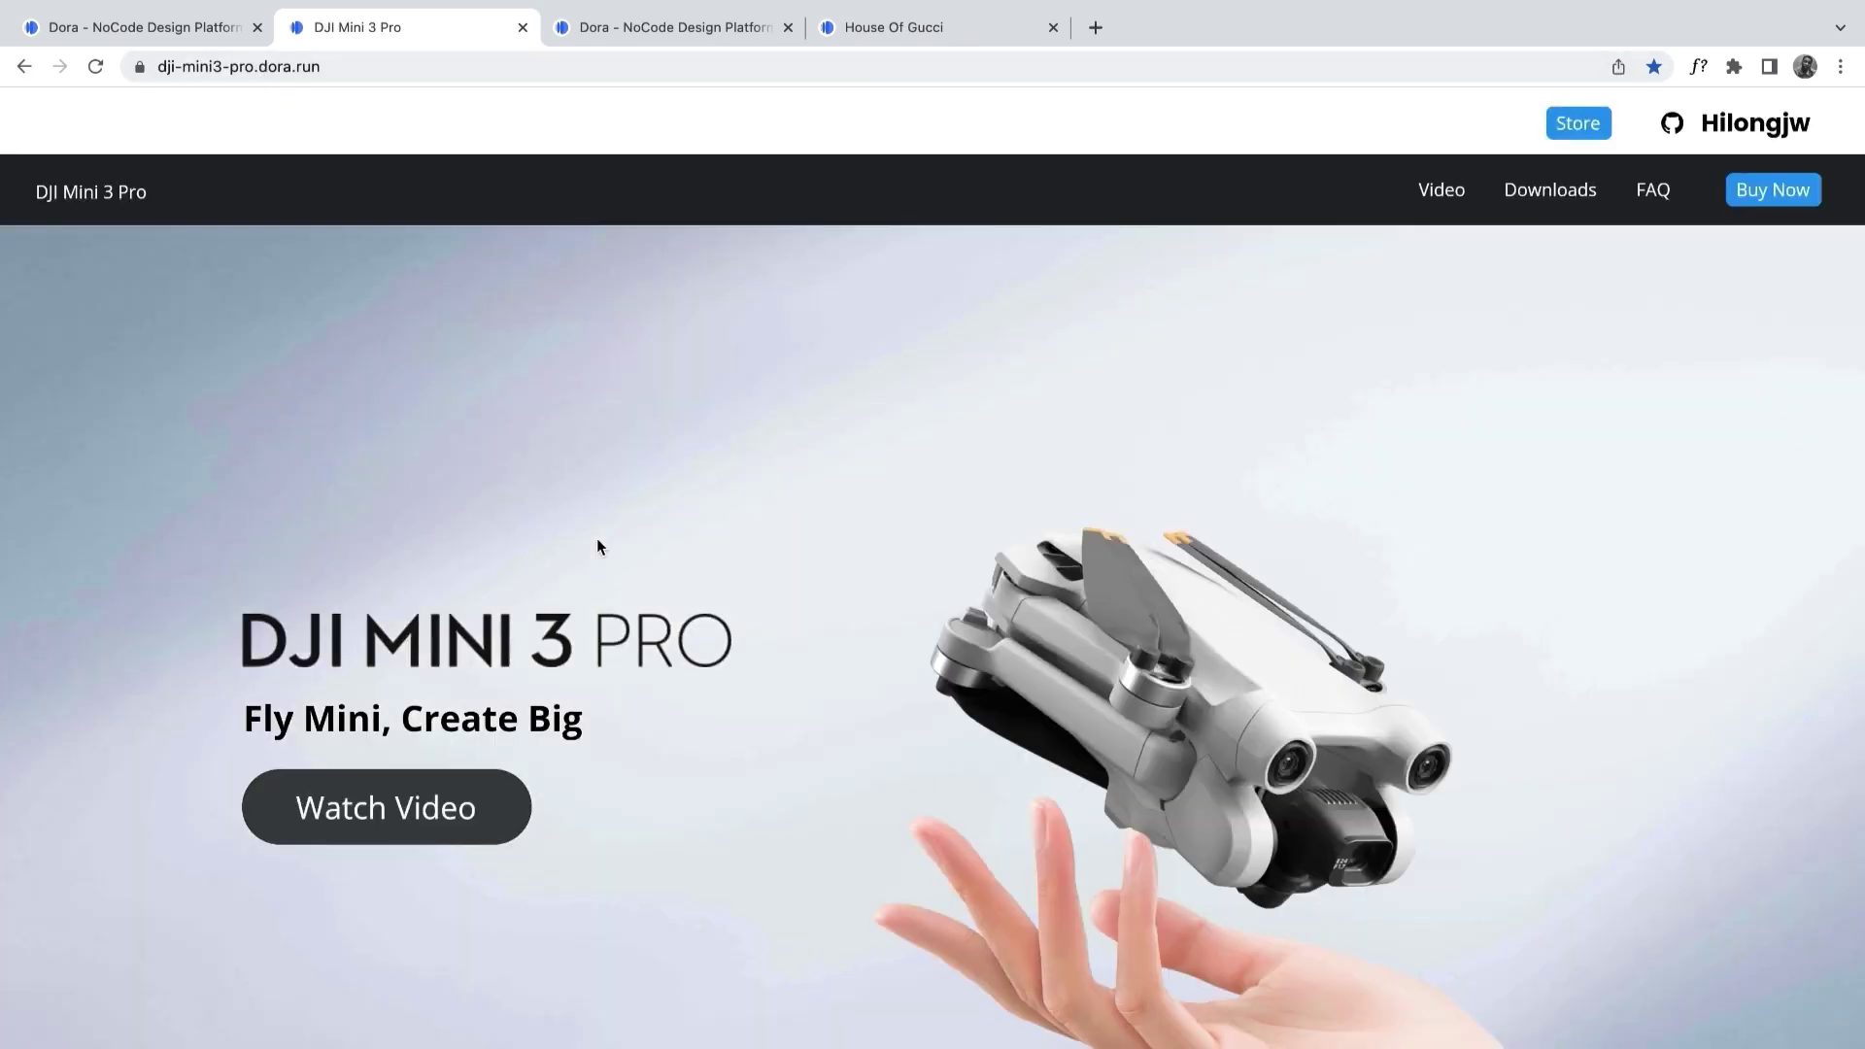
pyautogui.scroll(-1, 598, 543)
pyautogui.scroll(1, 1212, 674)
pyautogui.scroll(-1, 1044, 724)
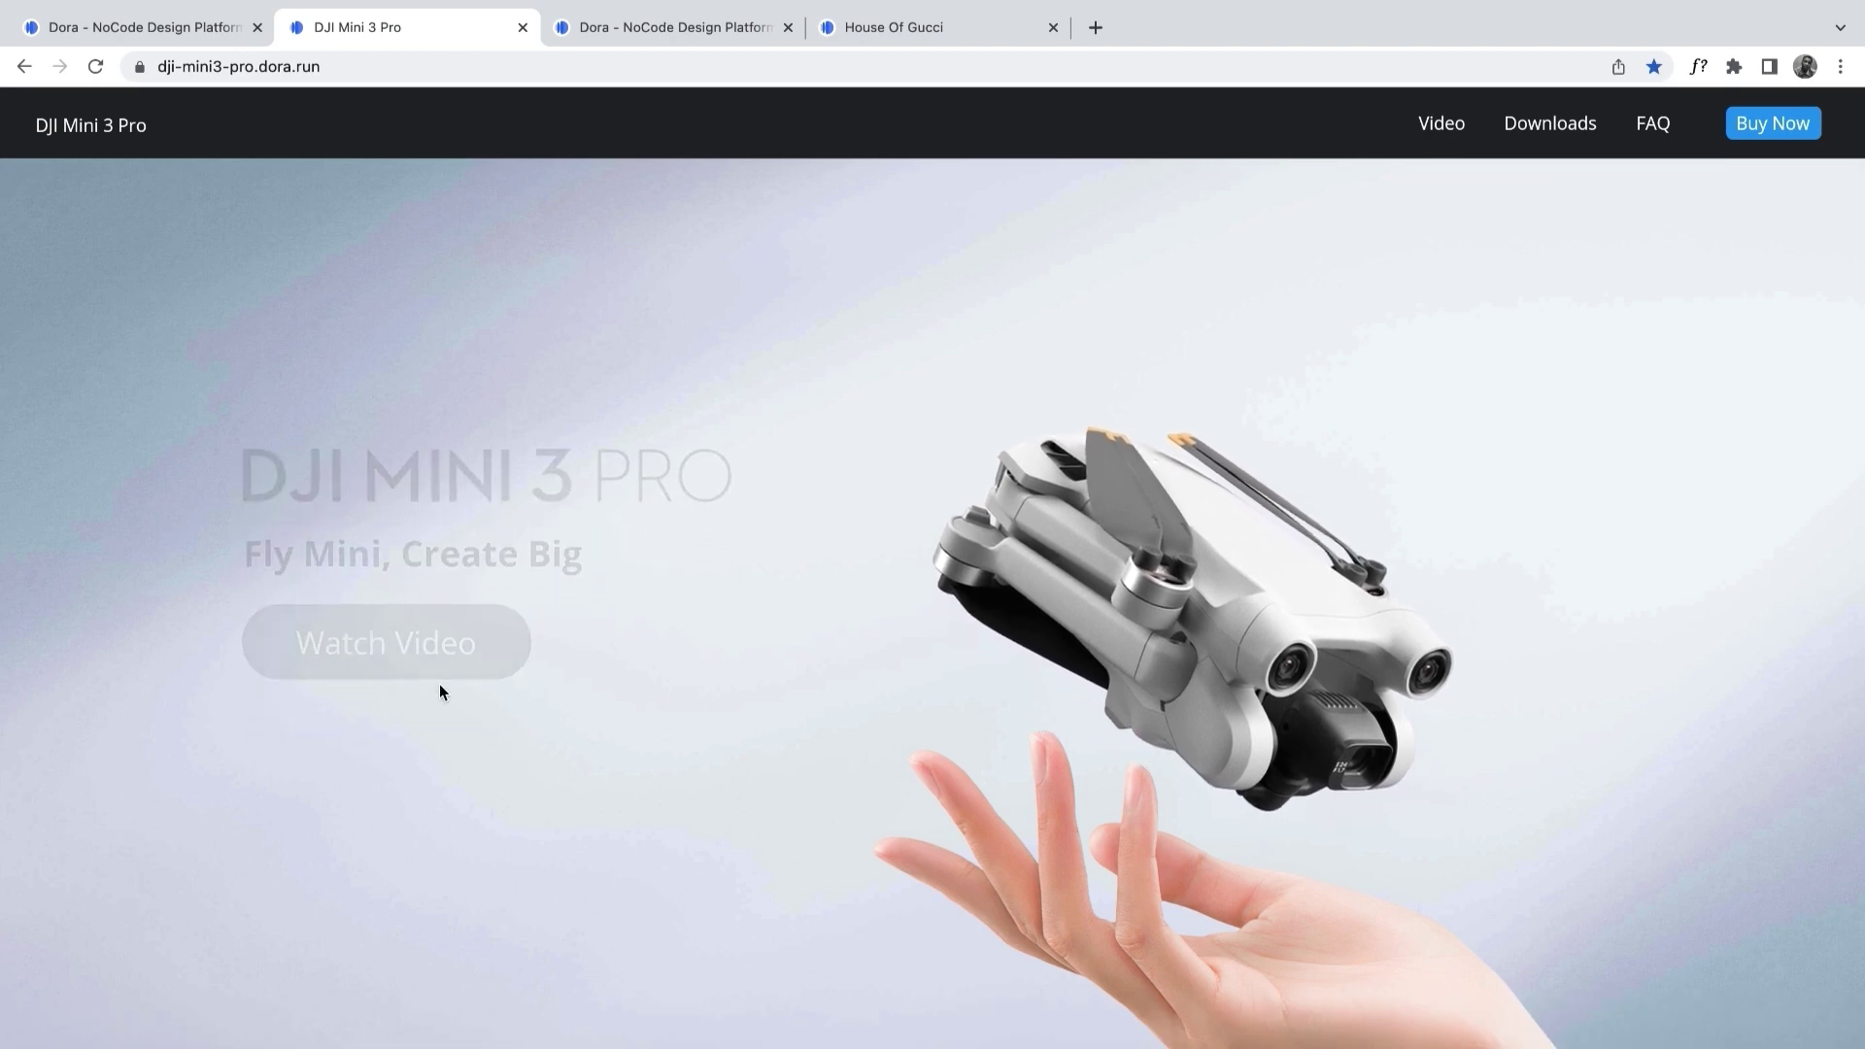
pyautogui.scroll(-2, 439, 686)
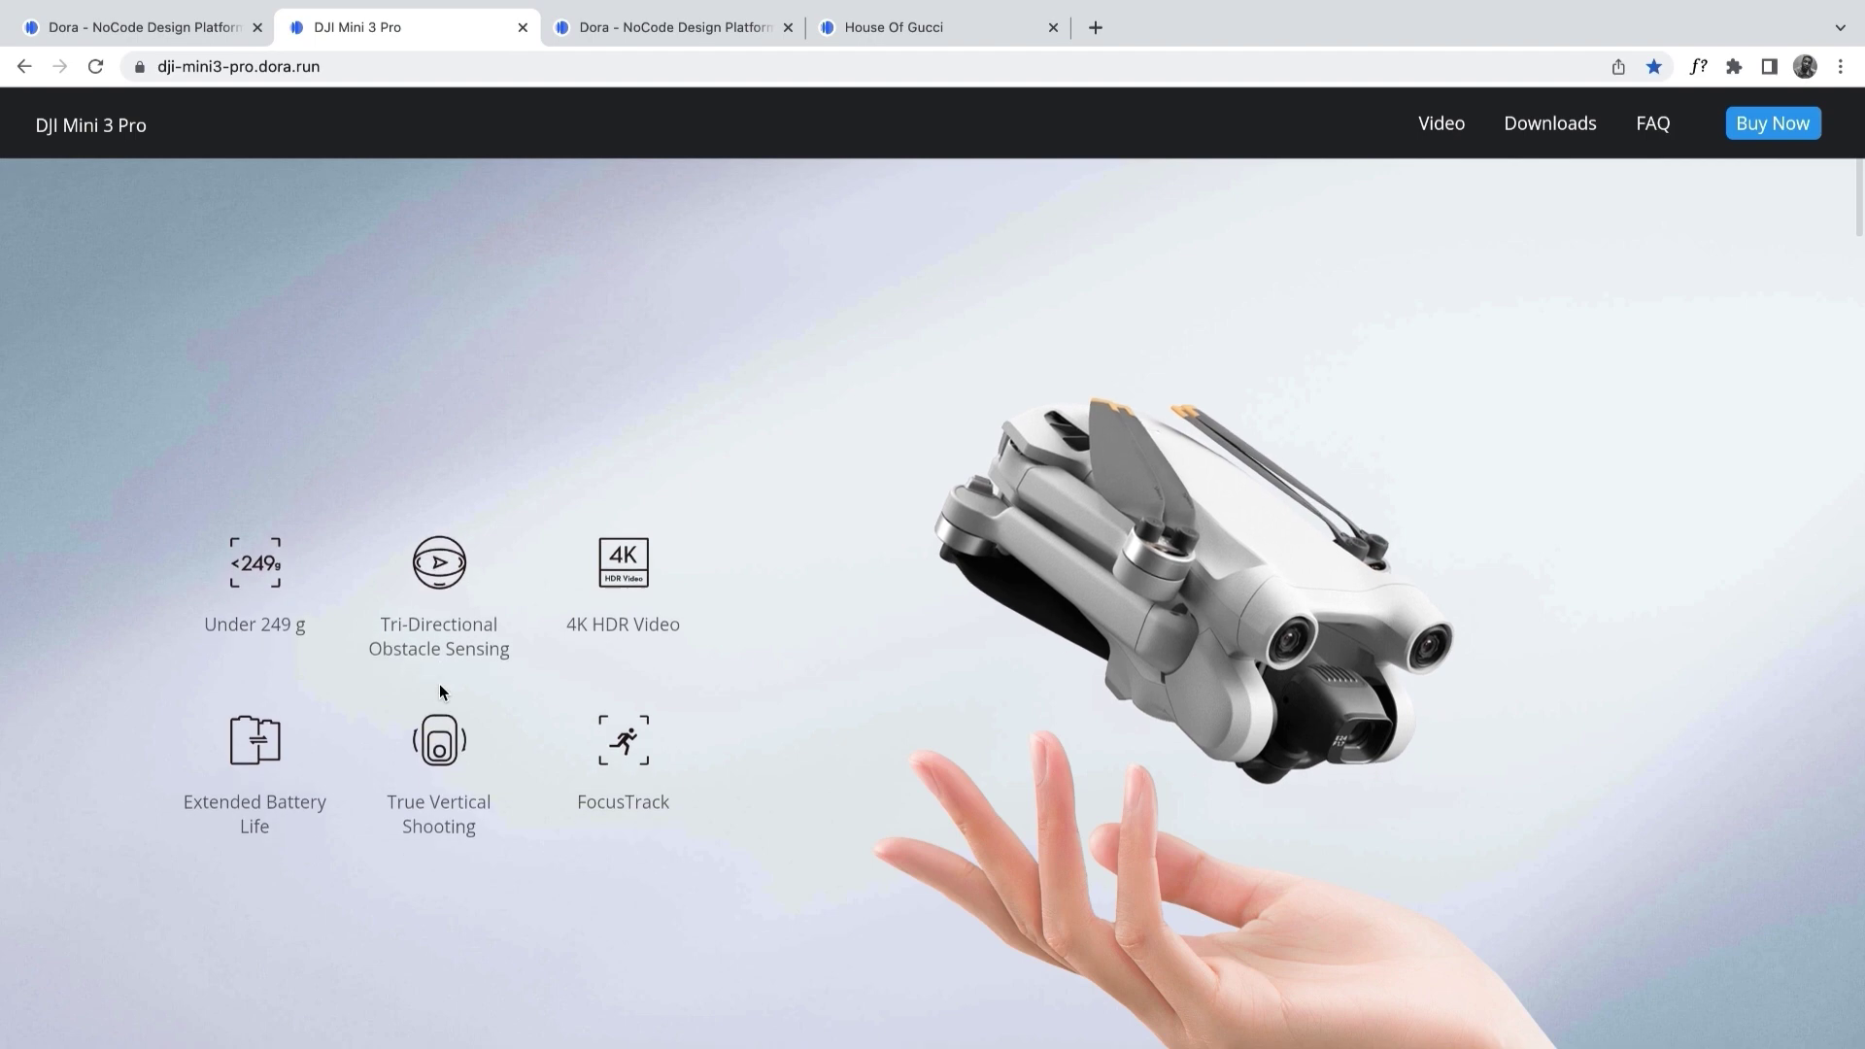
pyautogui.scroll(-2, 439, 683)
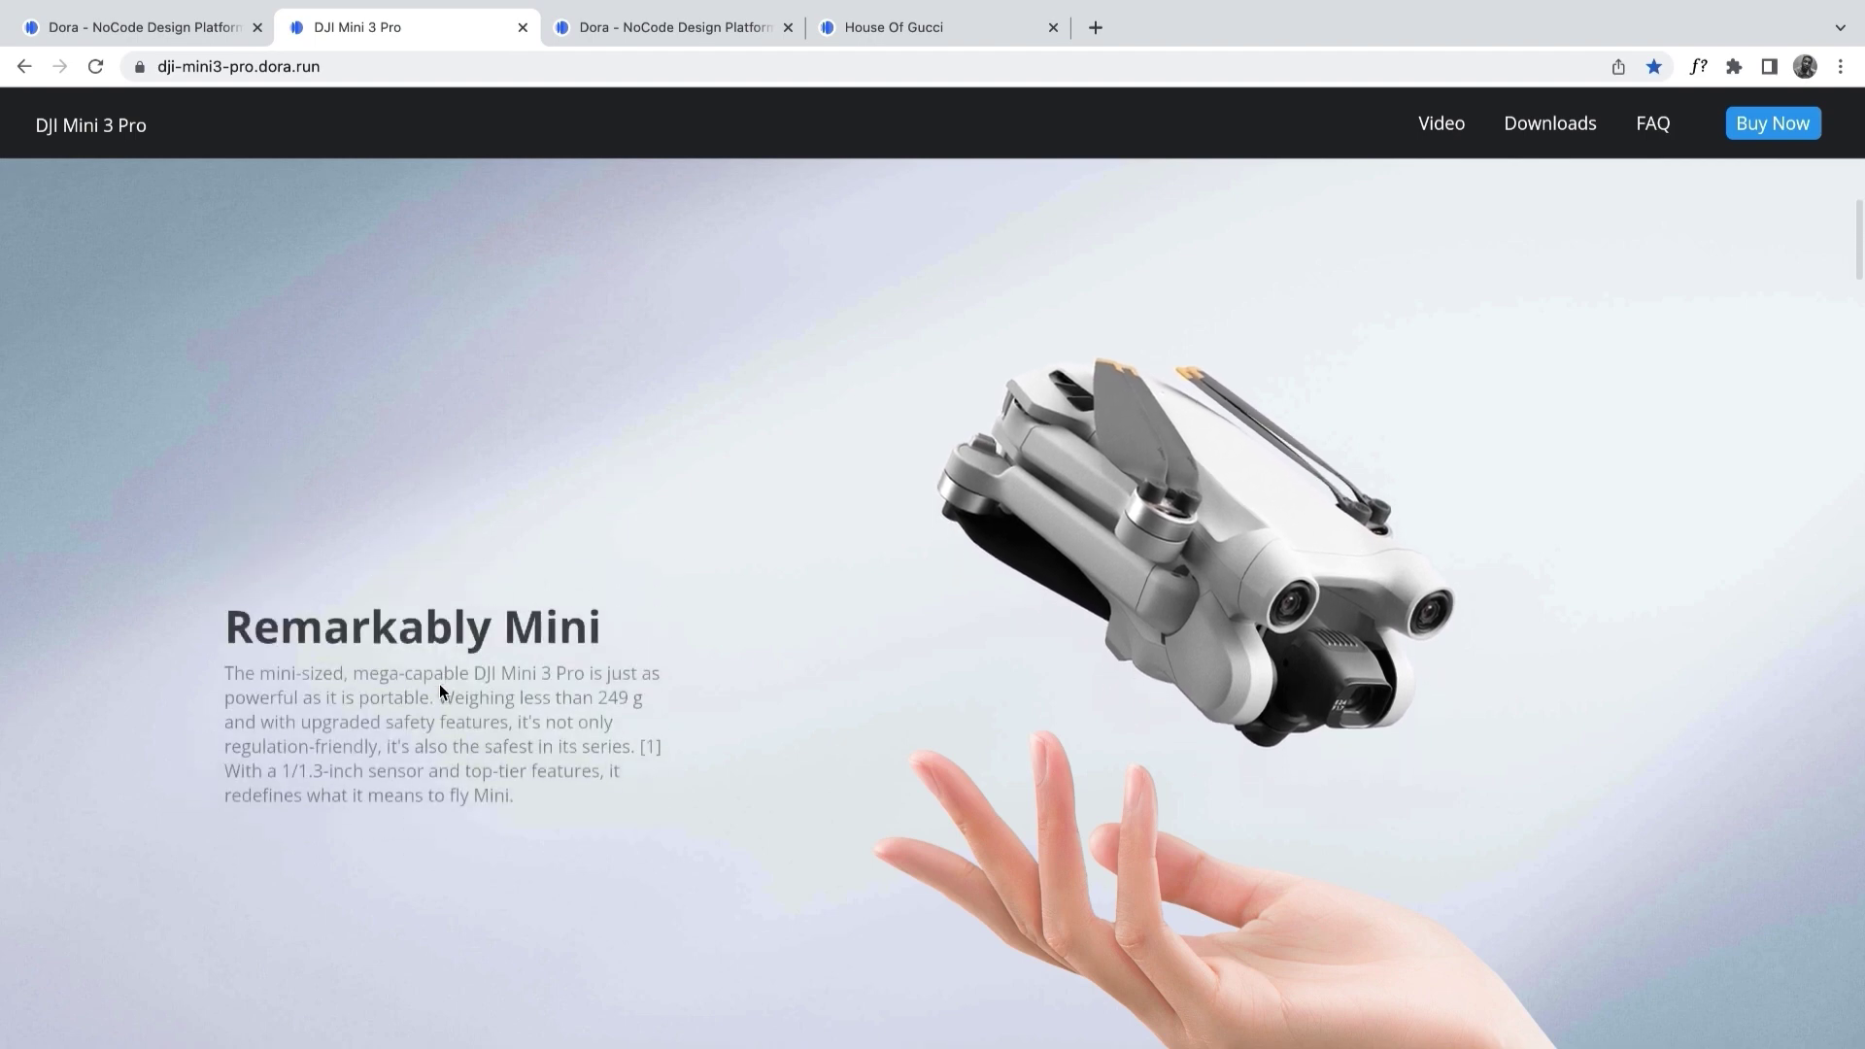
pyautogui.scroll(-2, 439, 684)
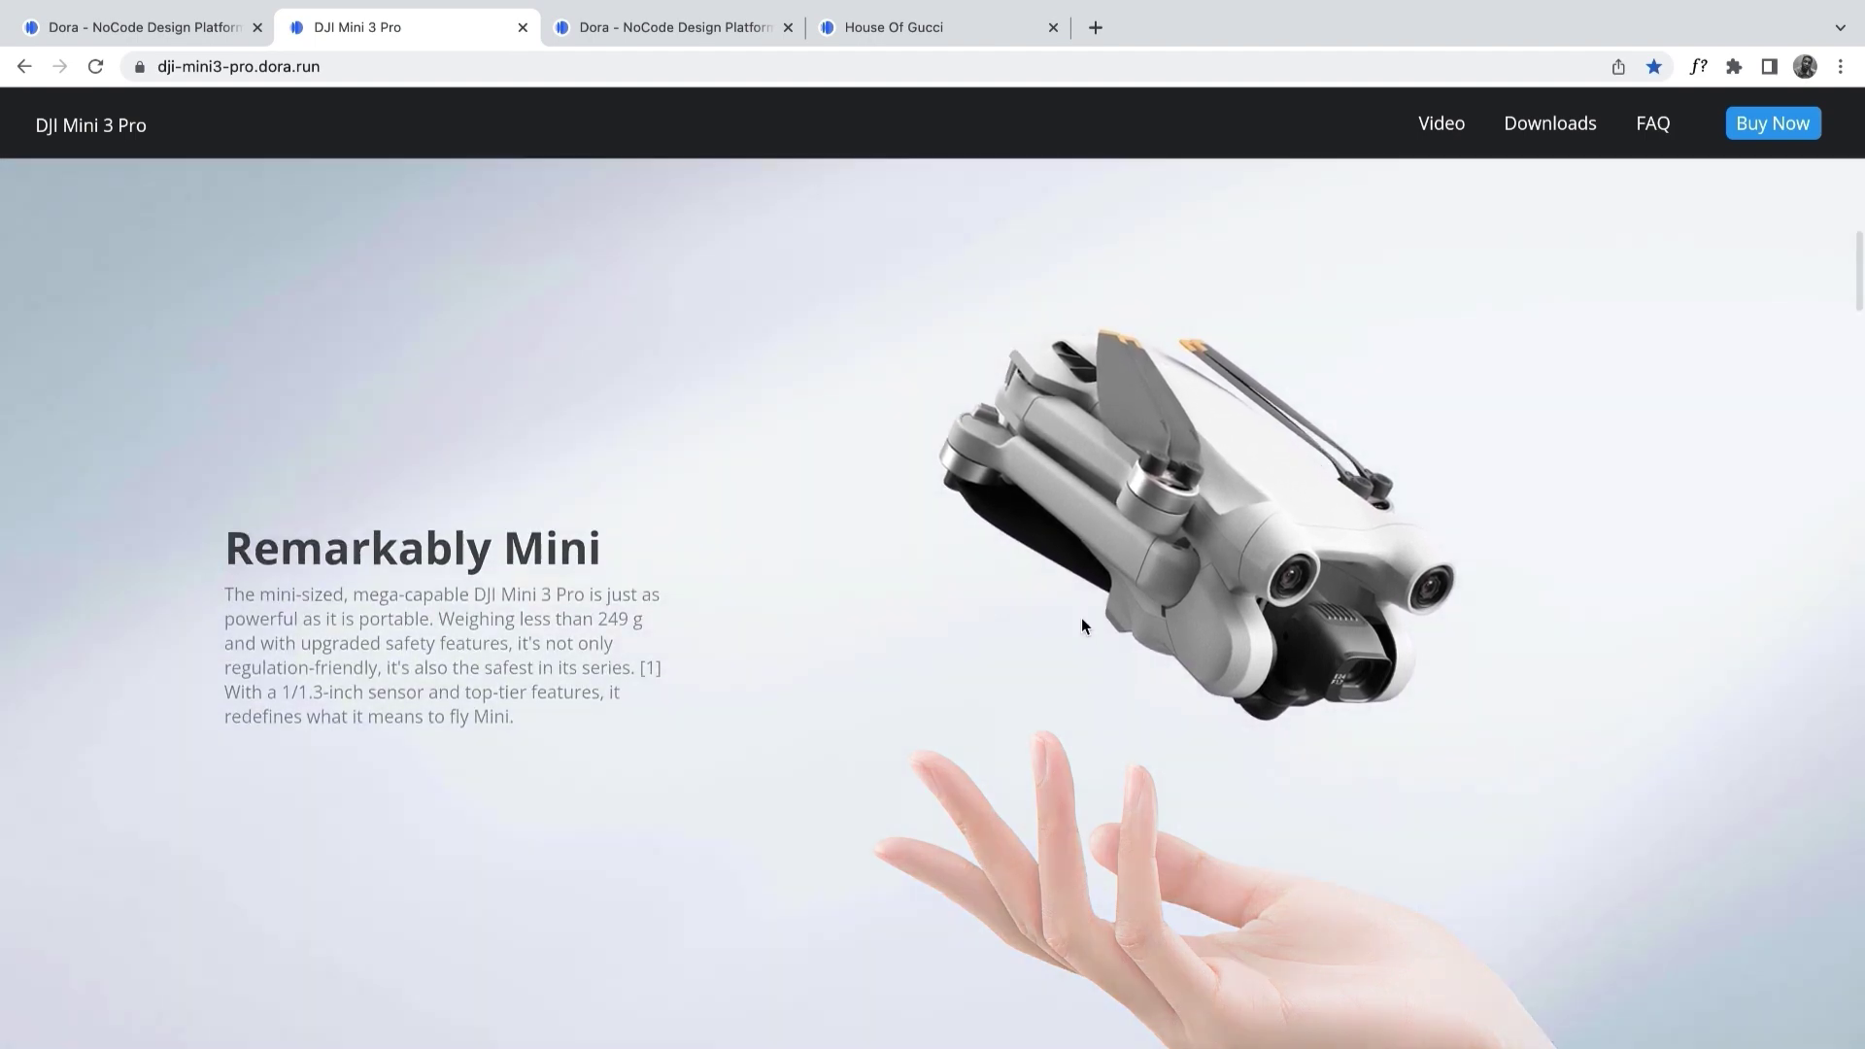
# Scroll on through the animation to the Packed With Performance lake section
pyautogui.scroll(-2, 1141, 645)
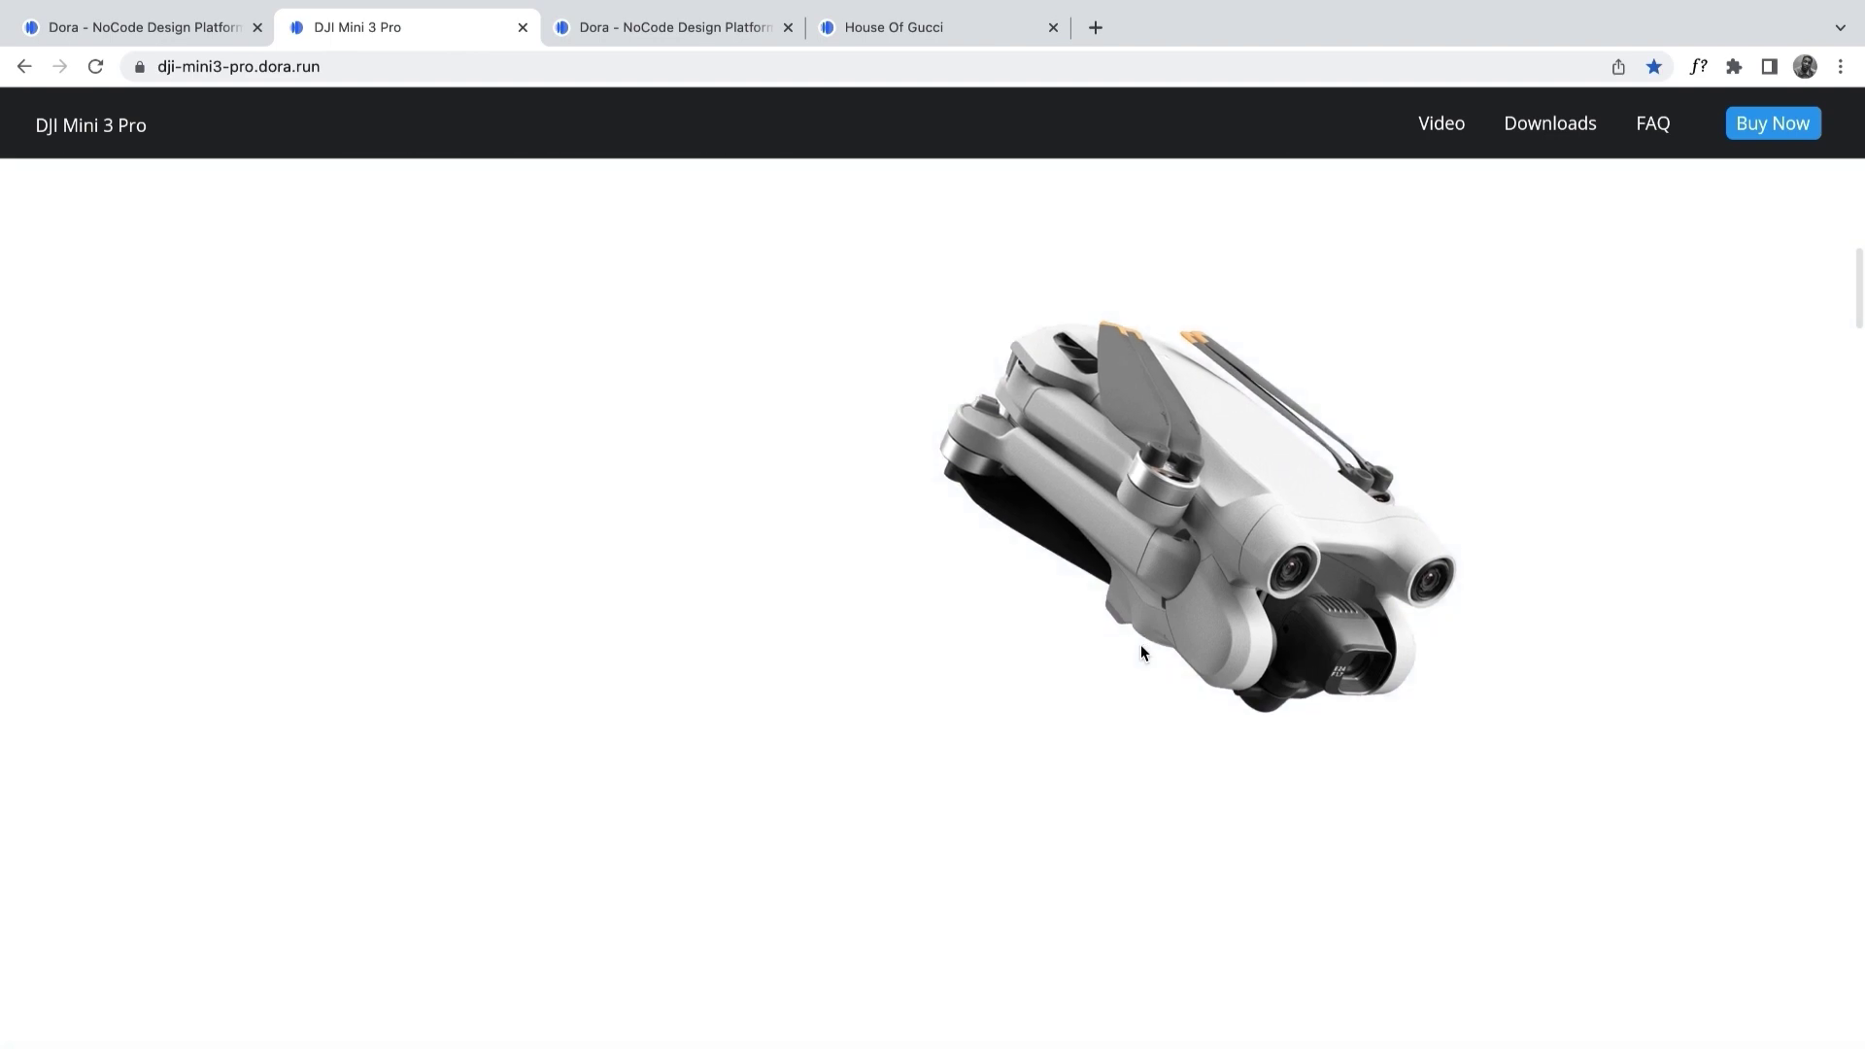
pyautogui.scroll(-3, 1142, 651)
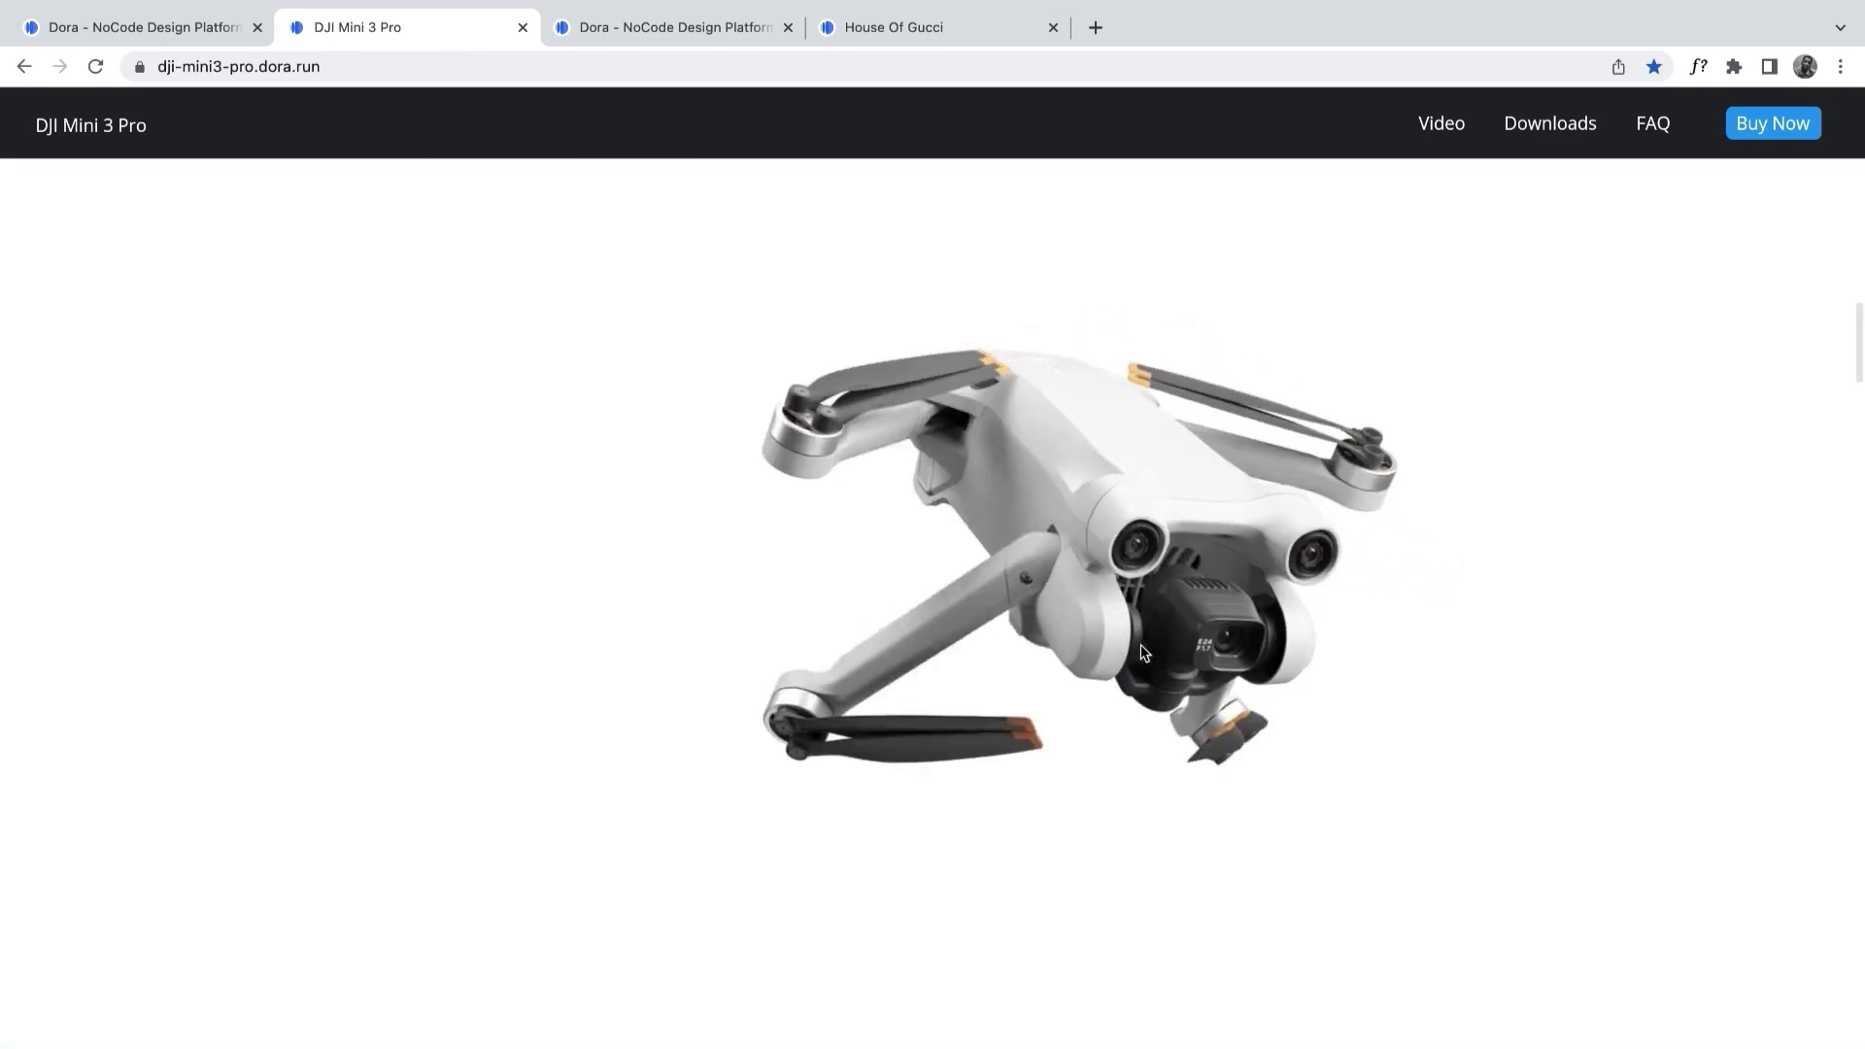
pyautogui.scroll(-3, 1141, 644)
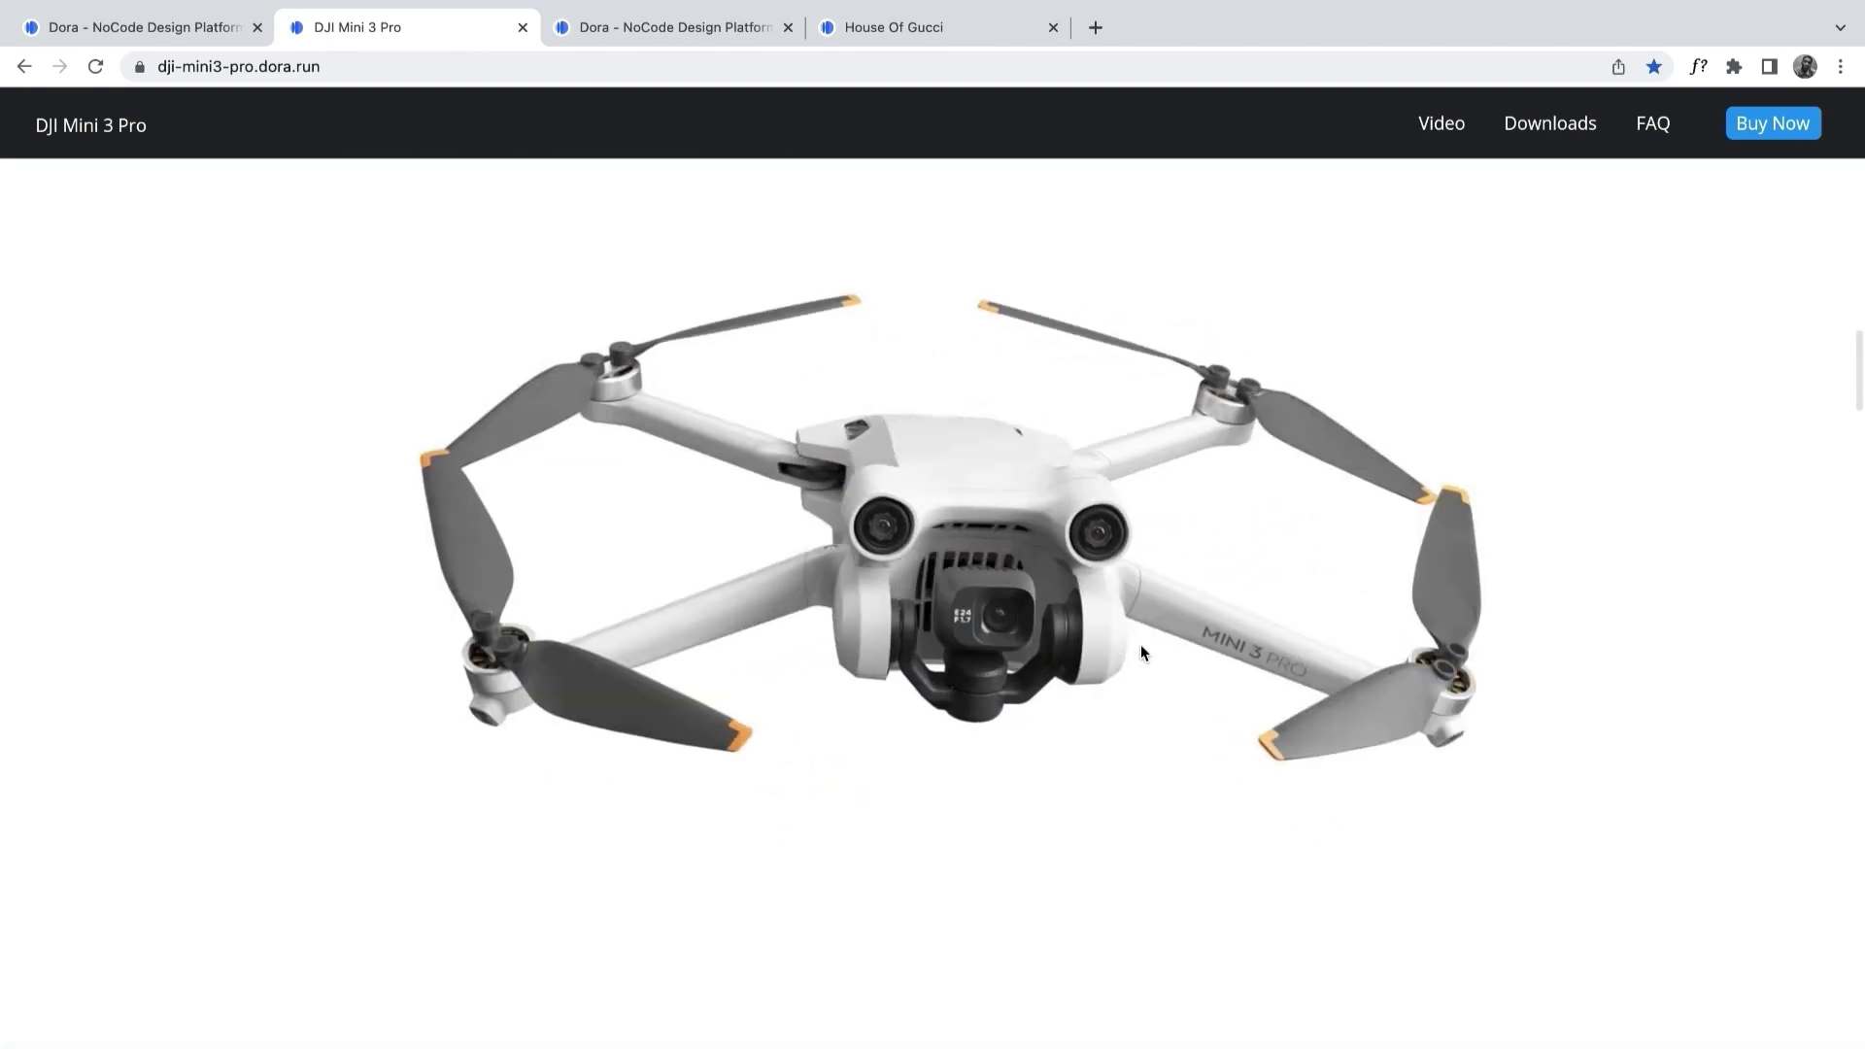
pyautogui.scroll(-1, 1140, 644)
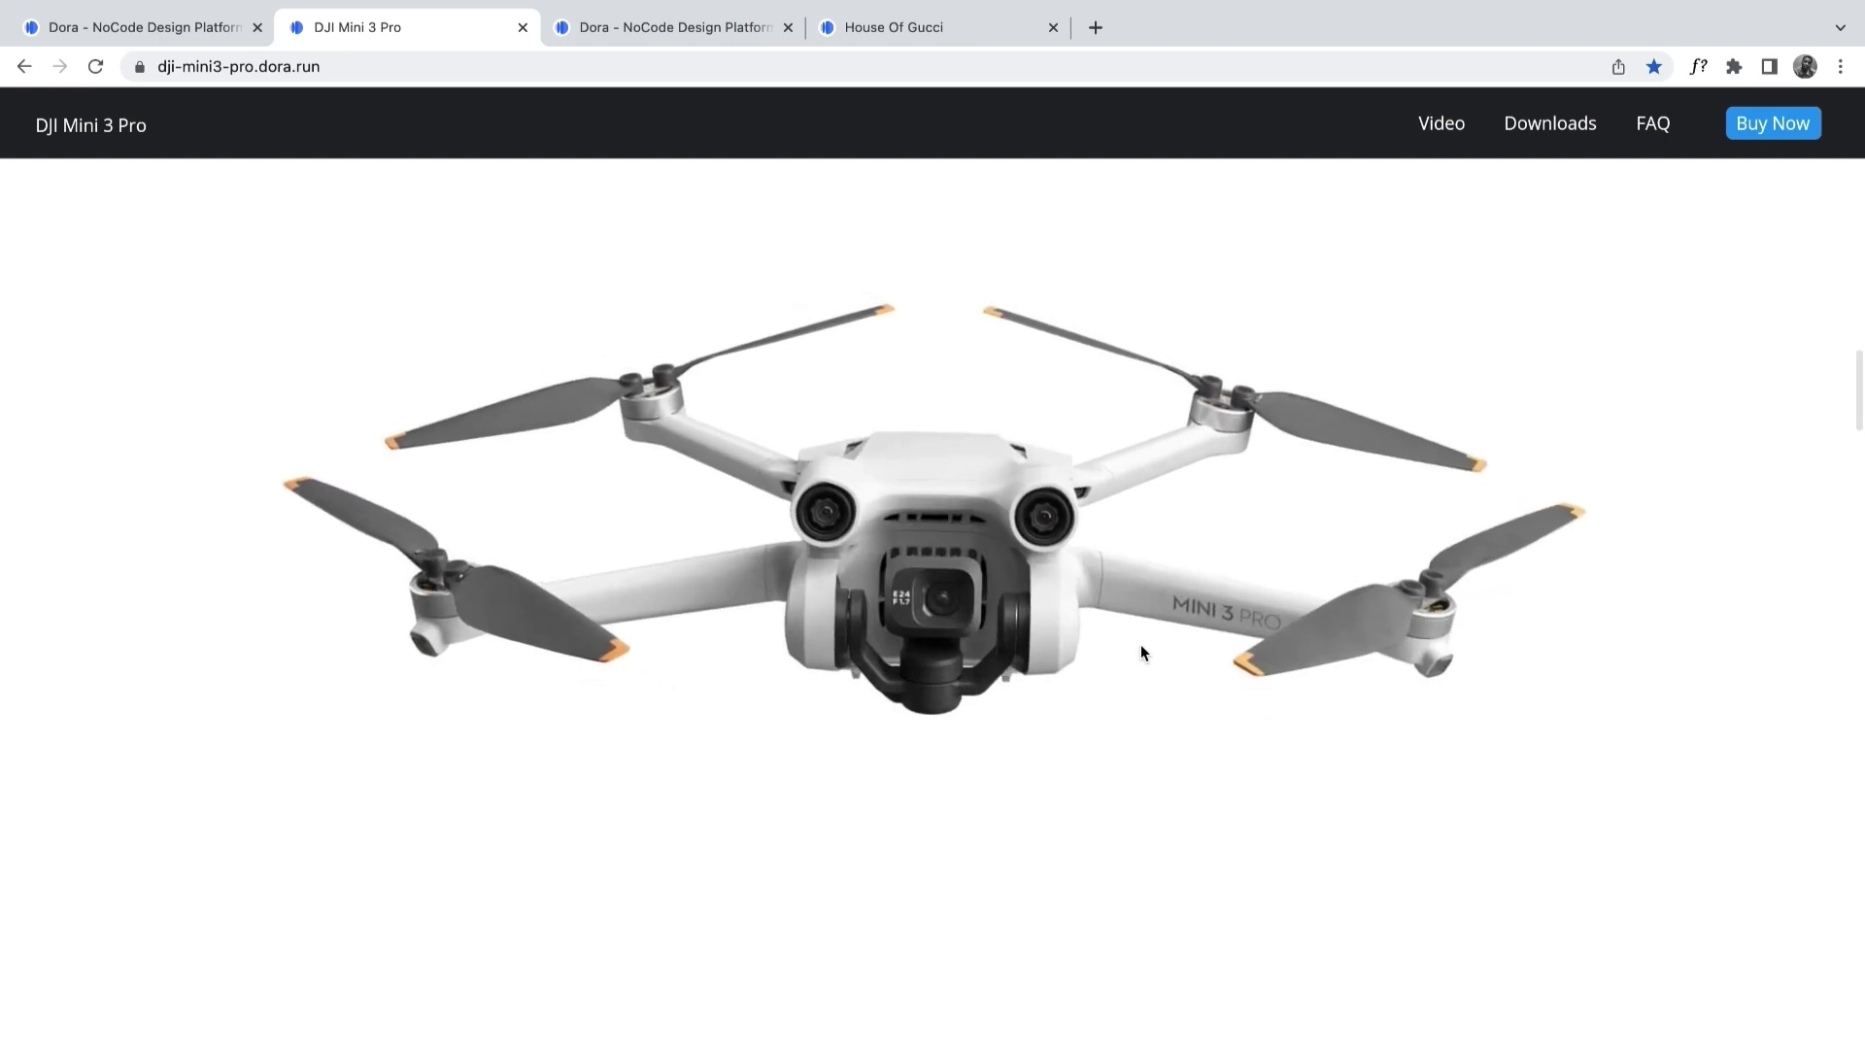
pyautogui.scroll(-1, 1140, 644)
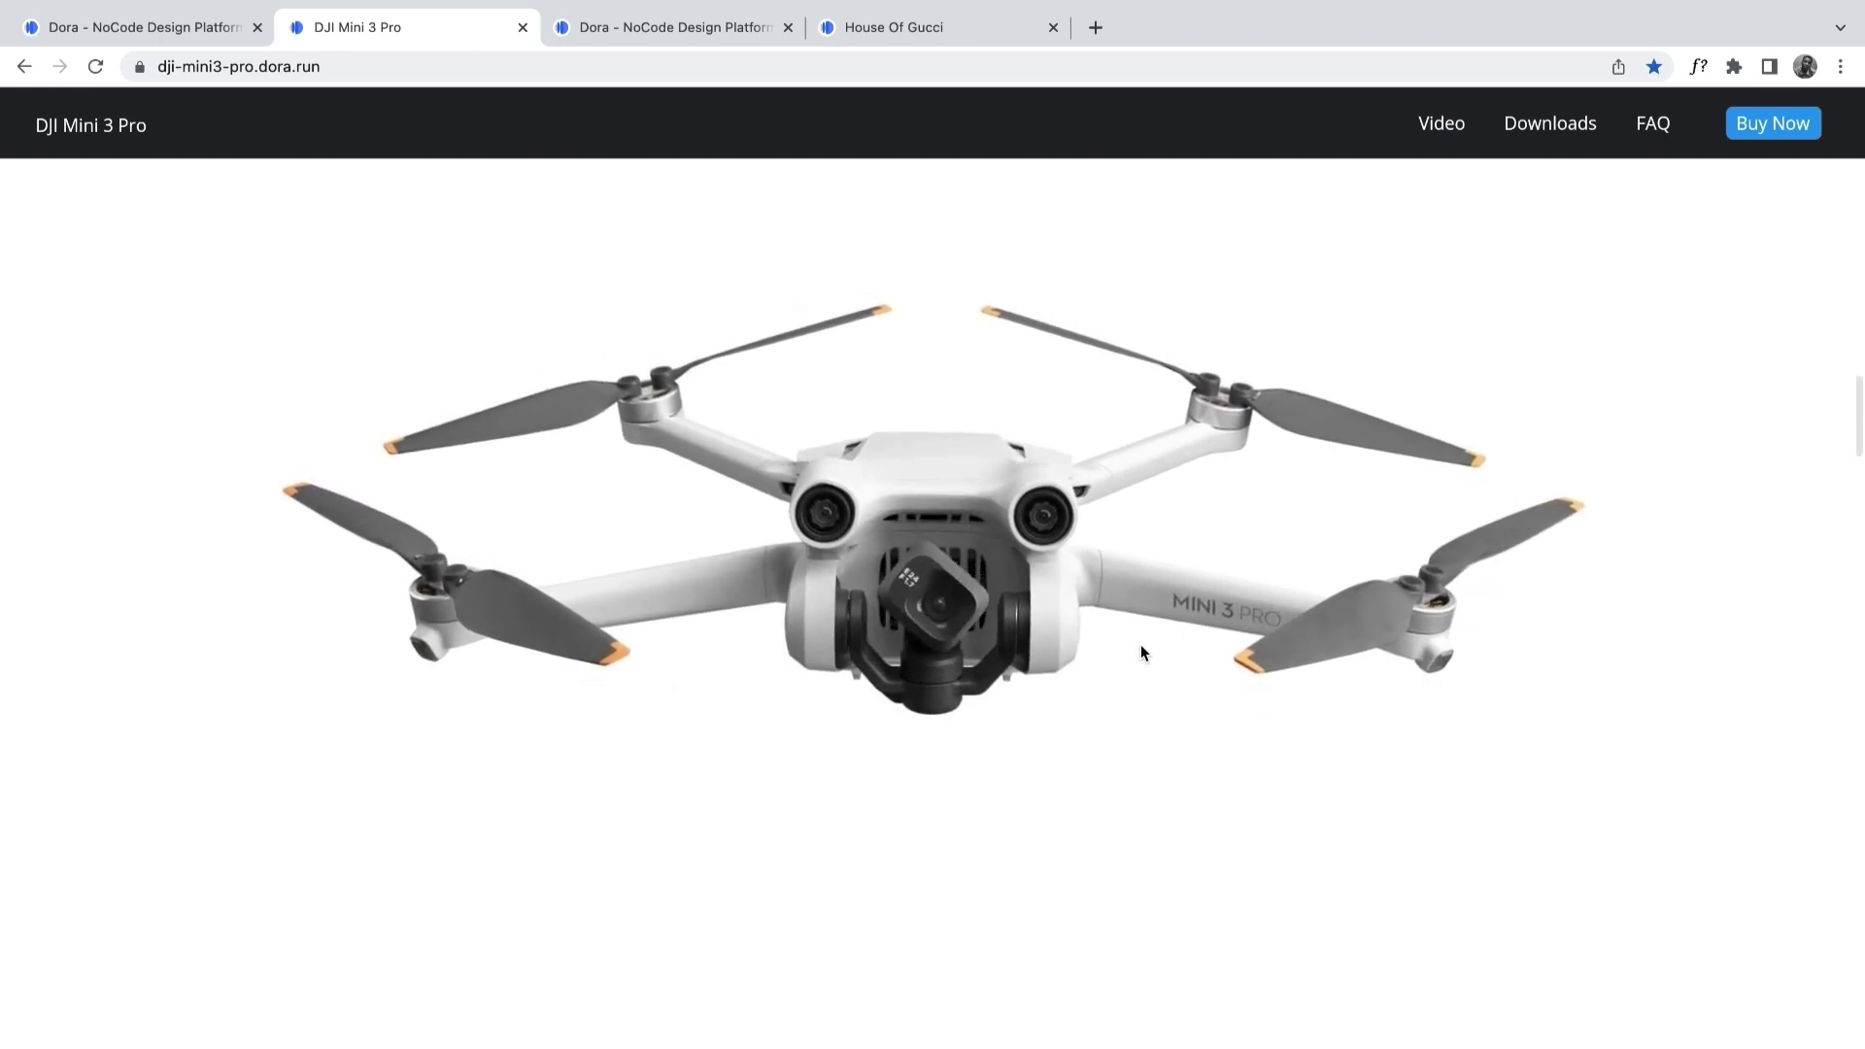
pyautogui.scroll(-2, 1140, 644)
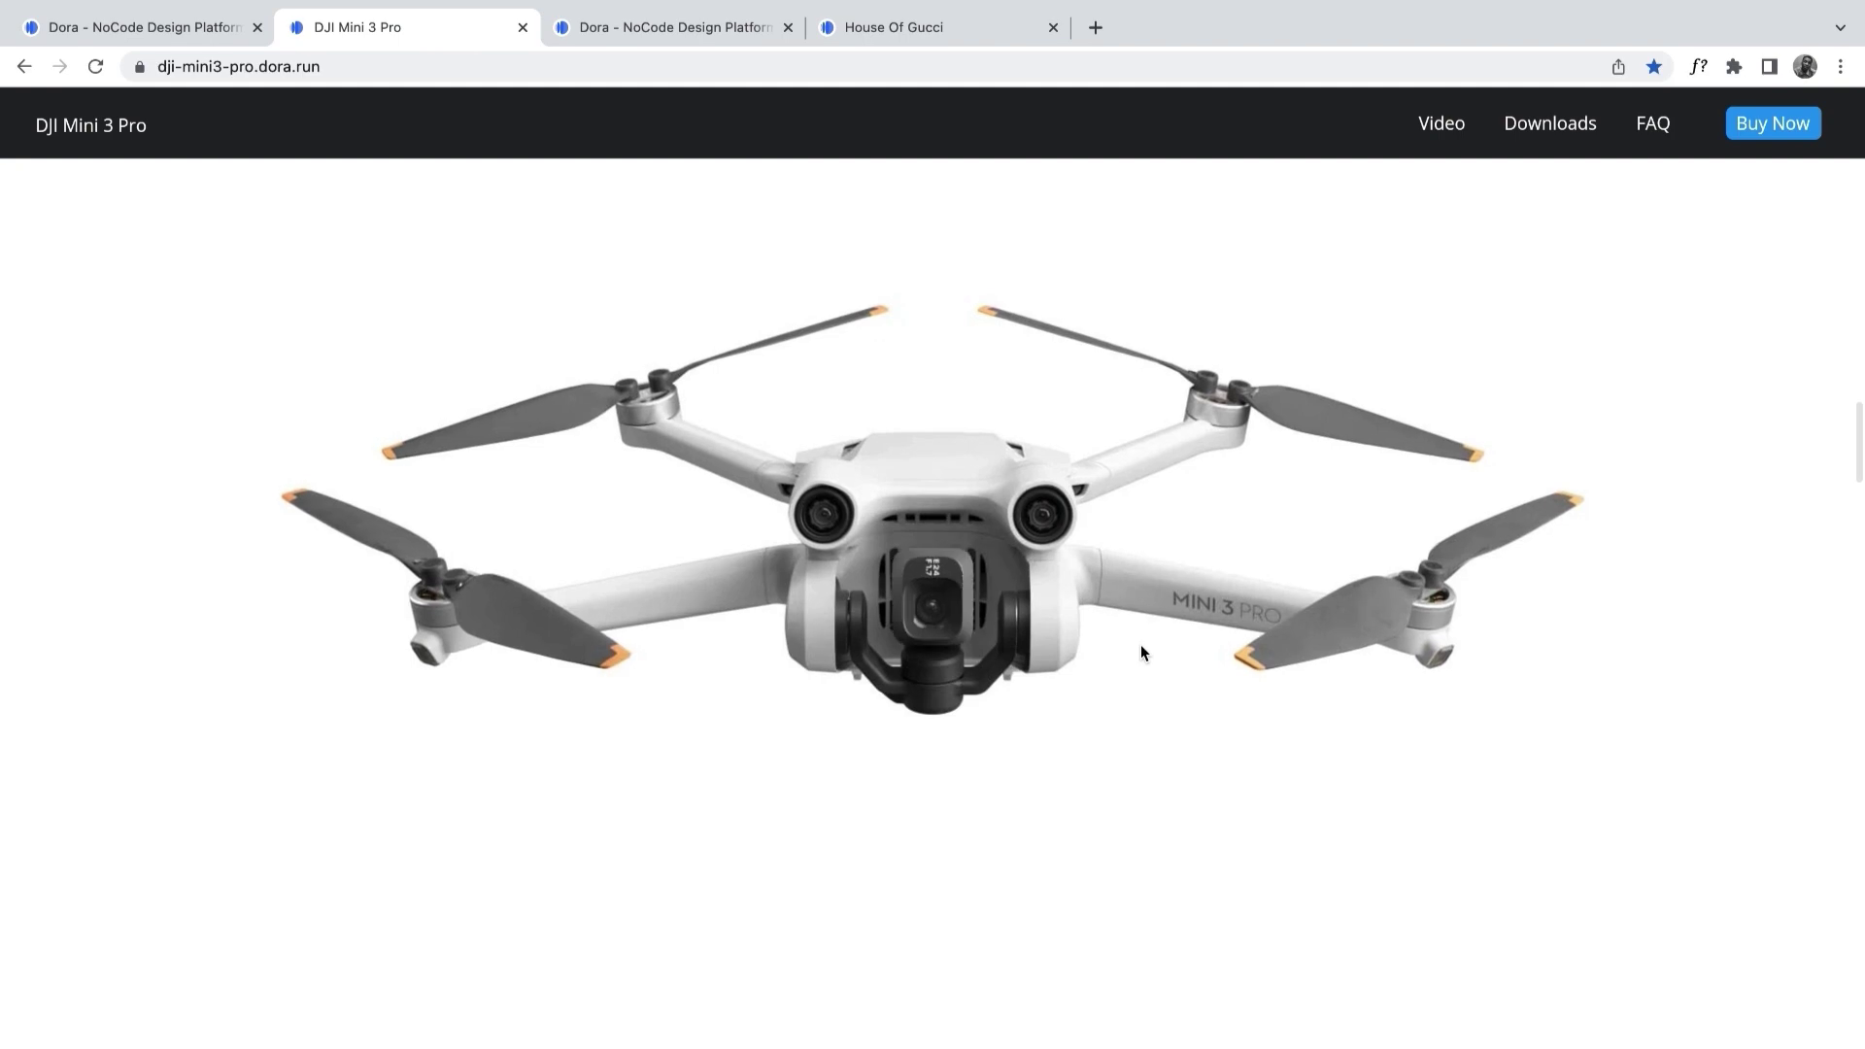
pyautogui.scroll(-3, 1141, 644)
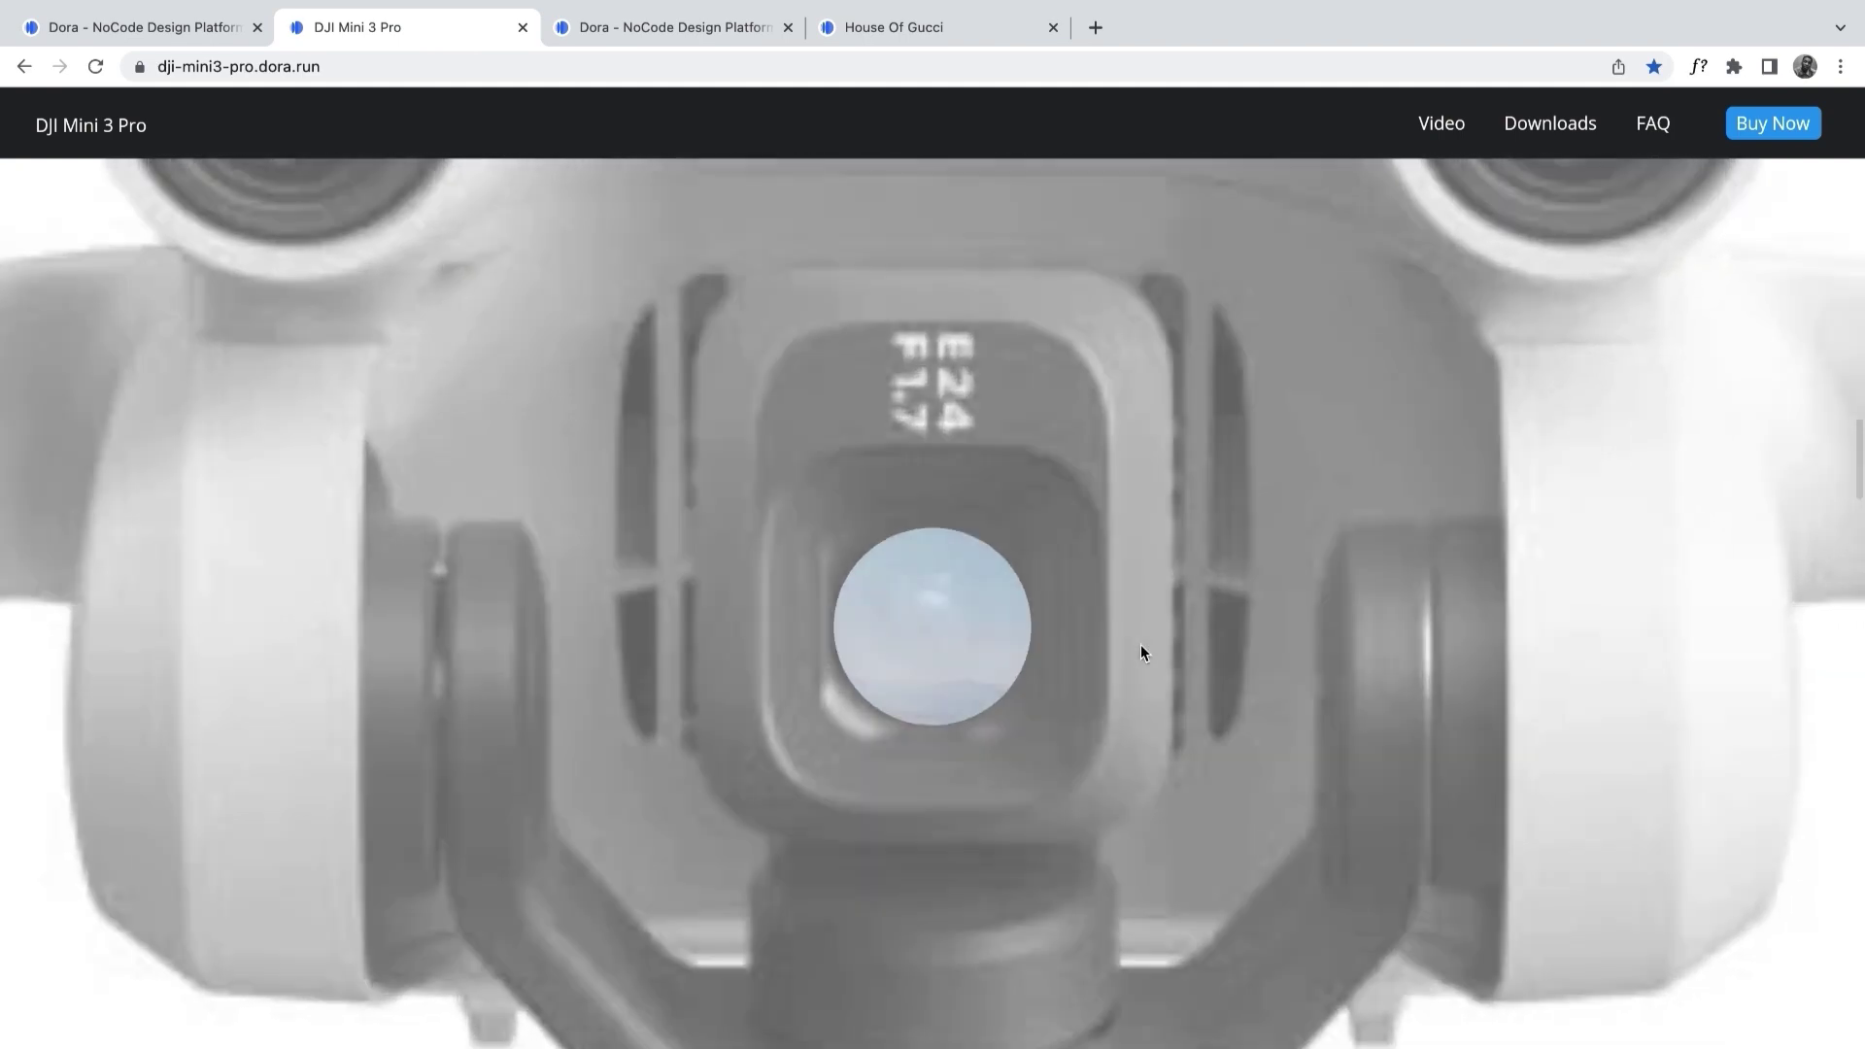
pyautogui.scroll(-3, 1140, 644)
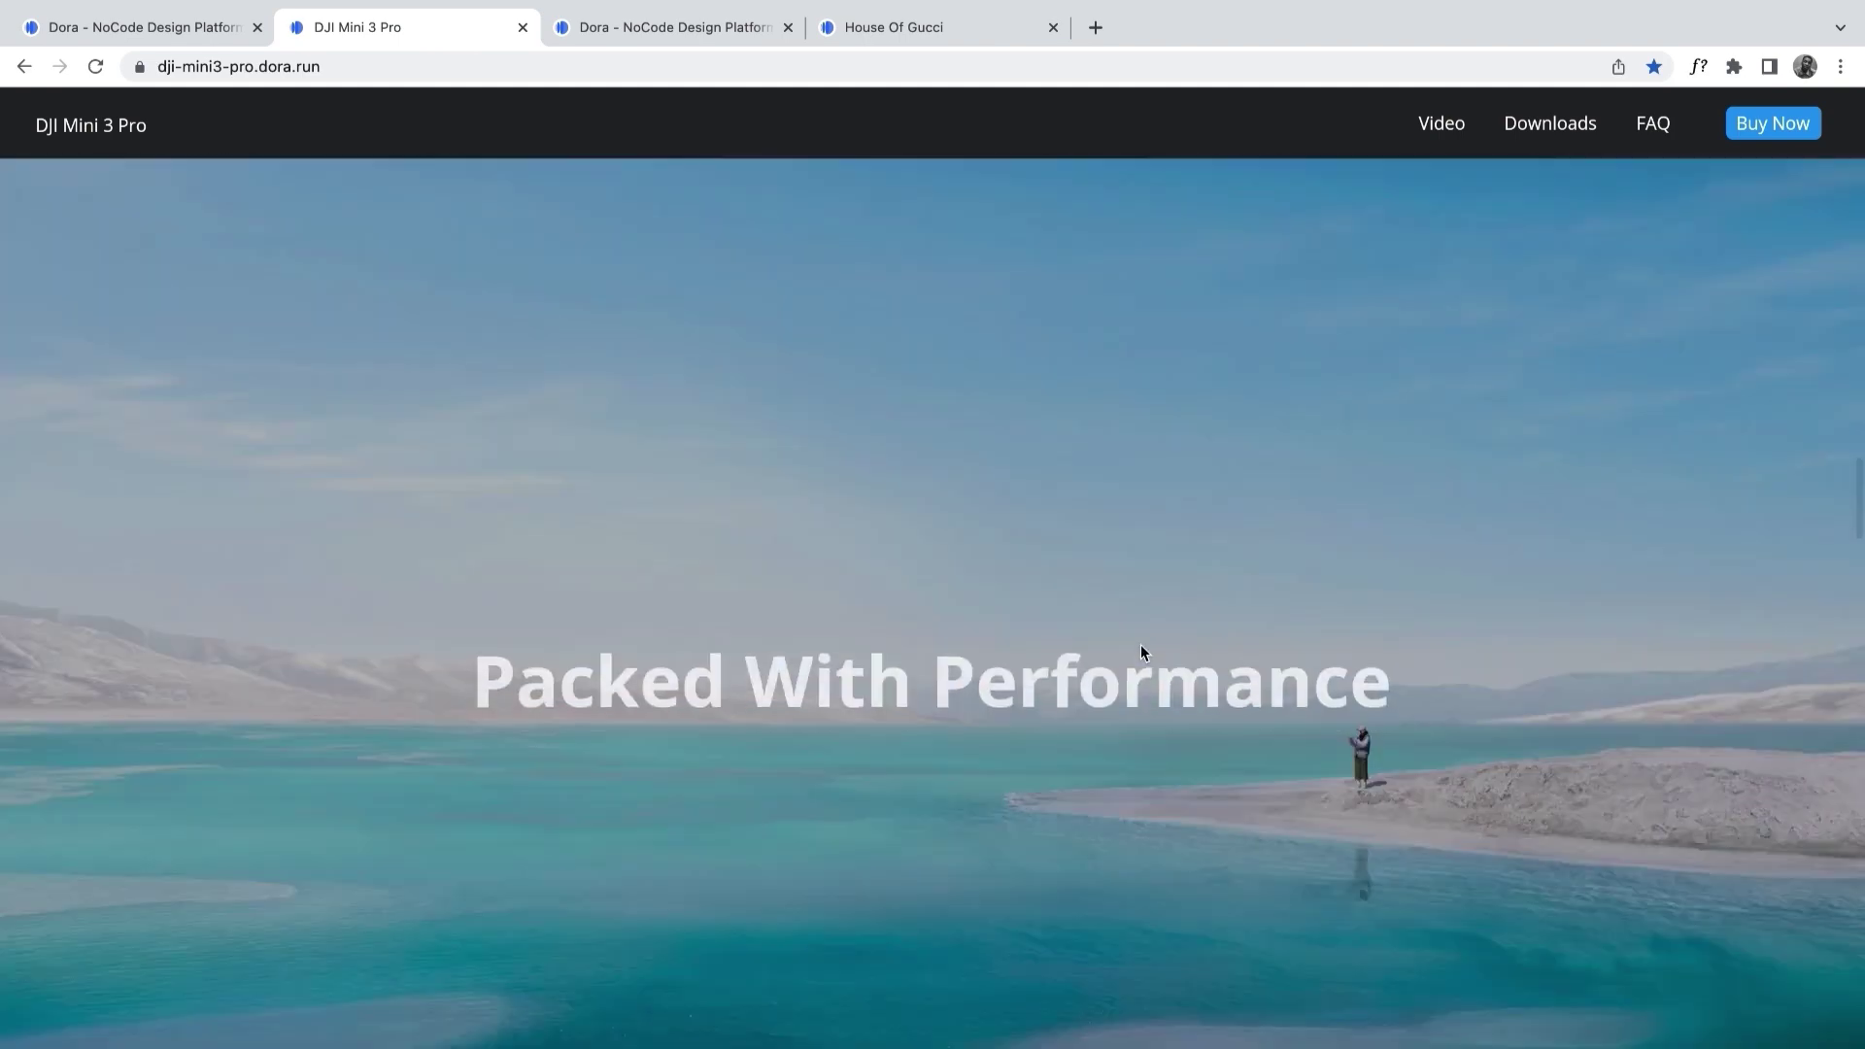
pyautogui.scroll(-4, 1141, 644)
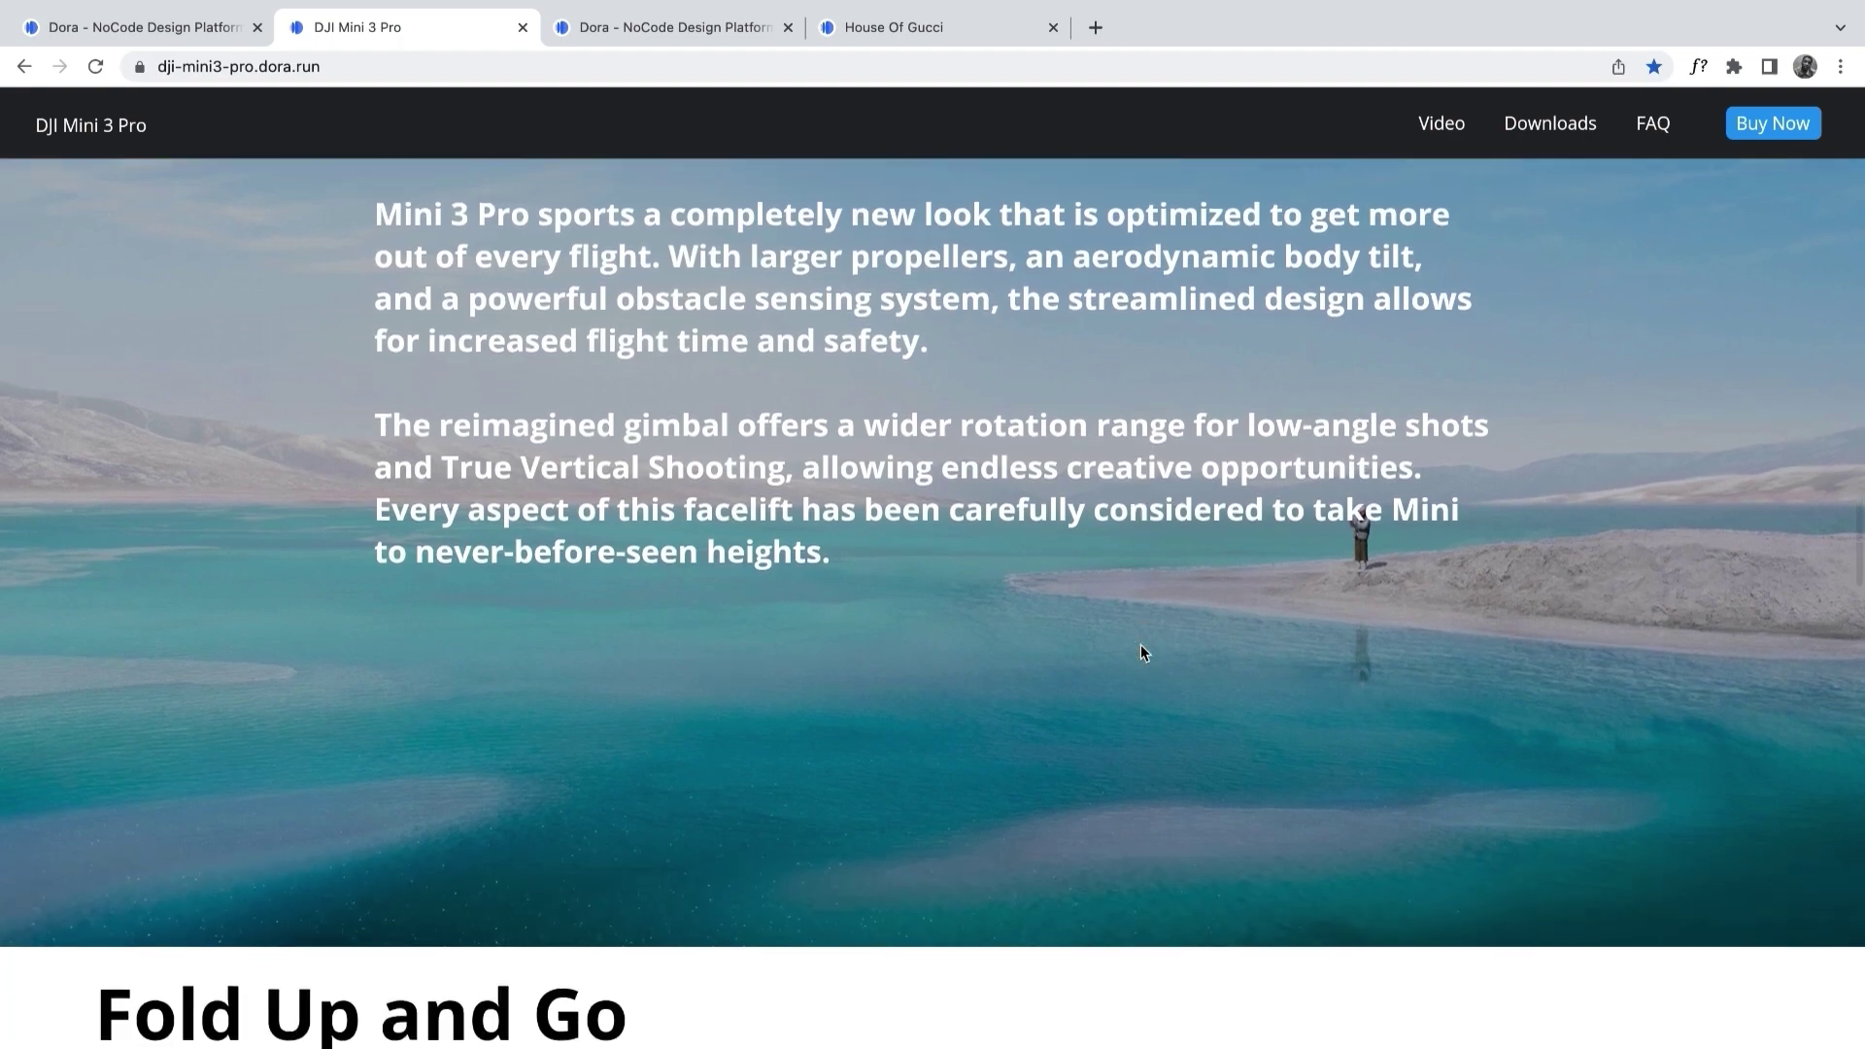
# Scroll past 'You Shot That on Mini?!' and 'Fly by Day' to the footer, then switch to the iPad Air site
pyautogui.scroll(-15, 1140, 644)
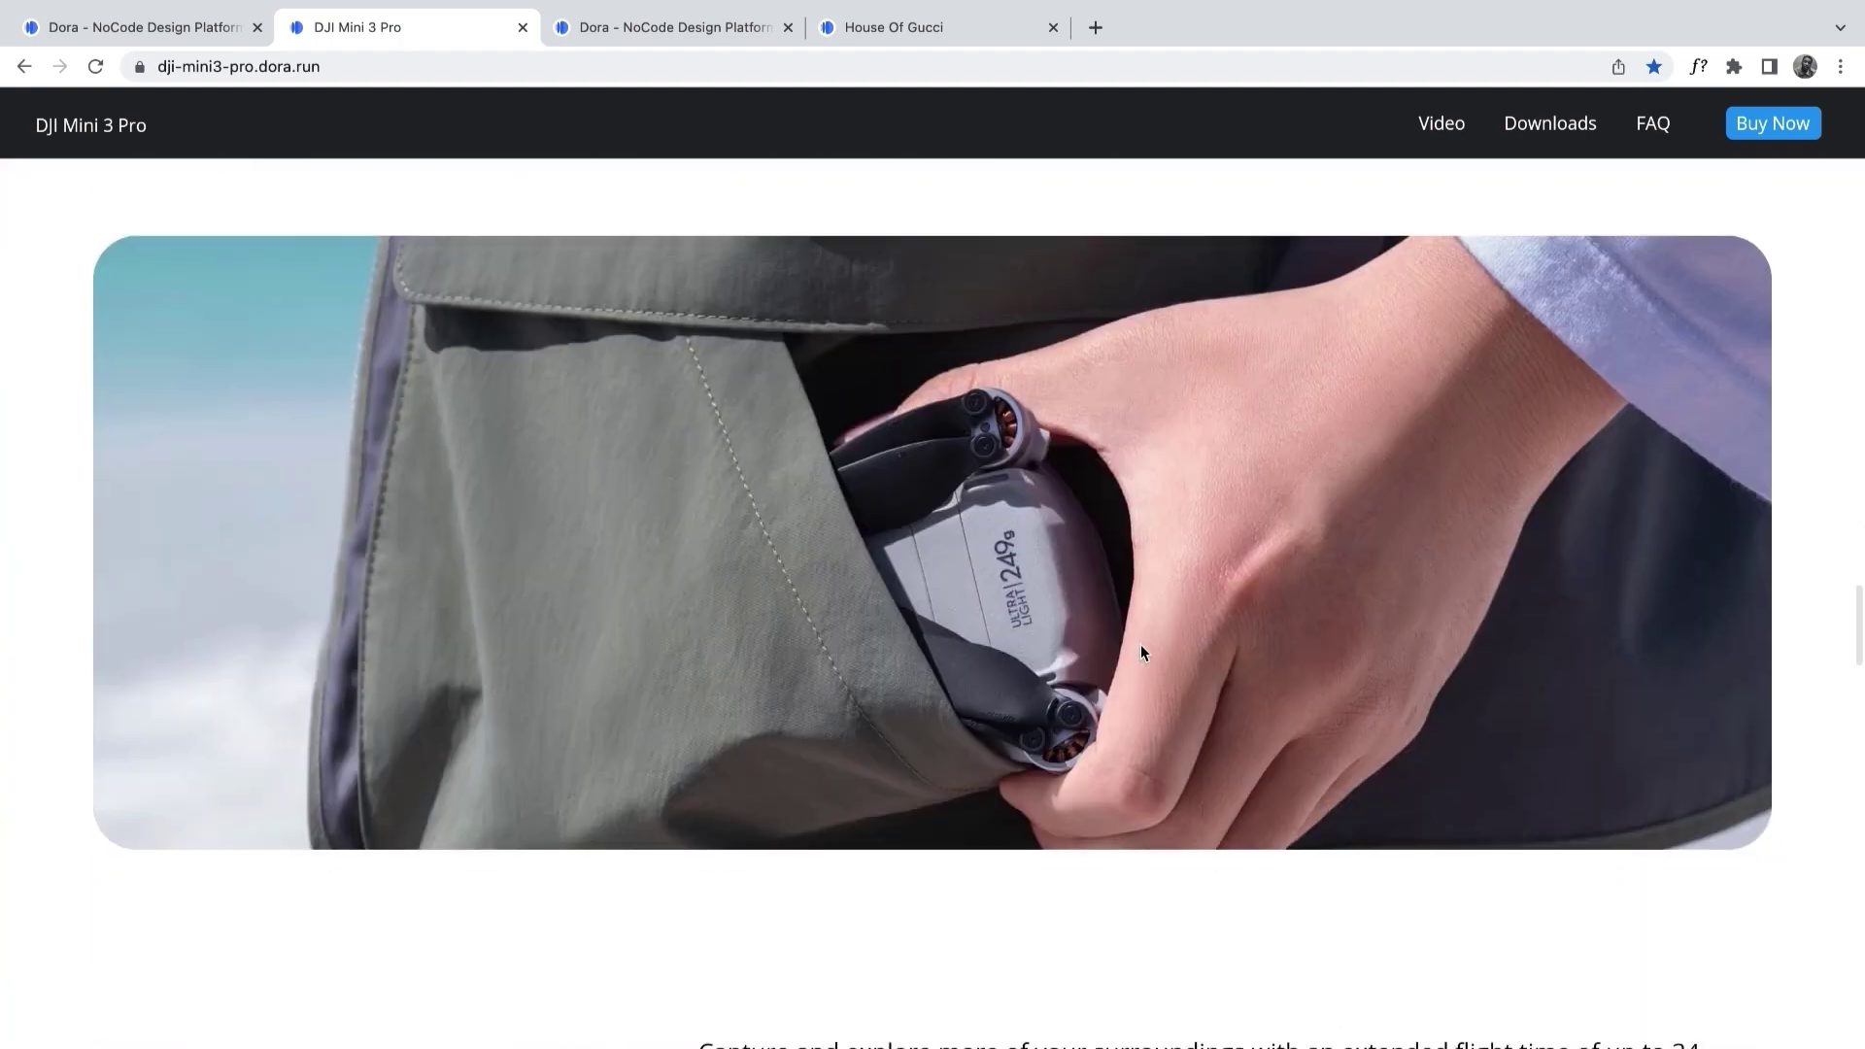
pyautogui.scroll(-12, 1140, 644)
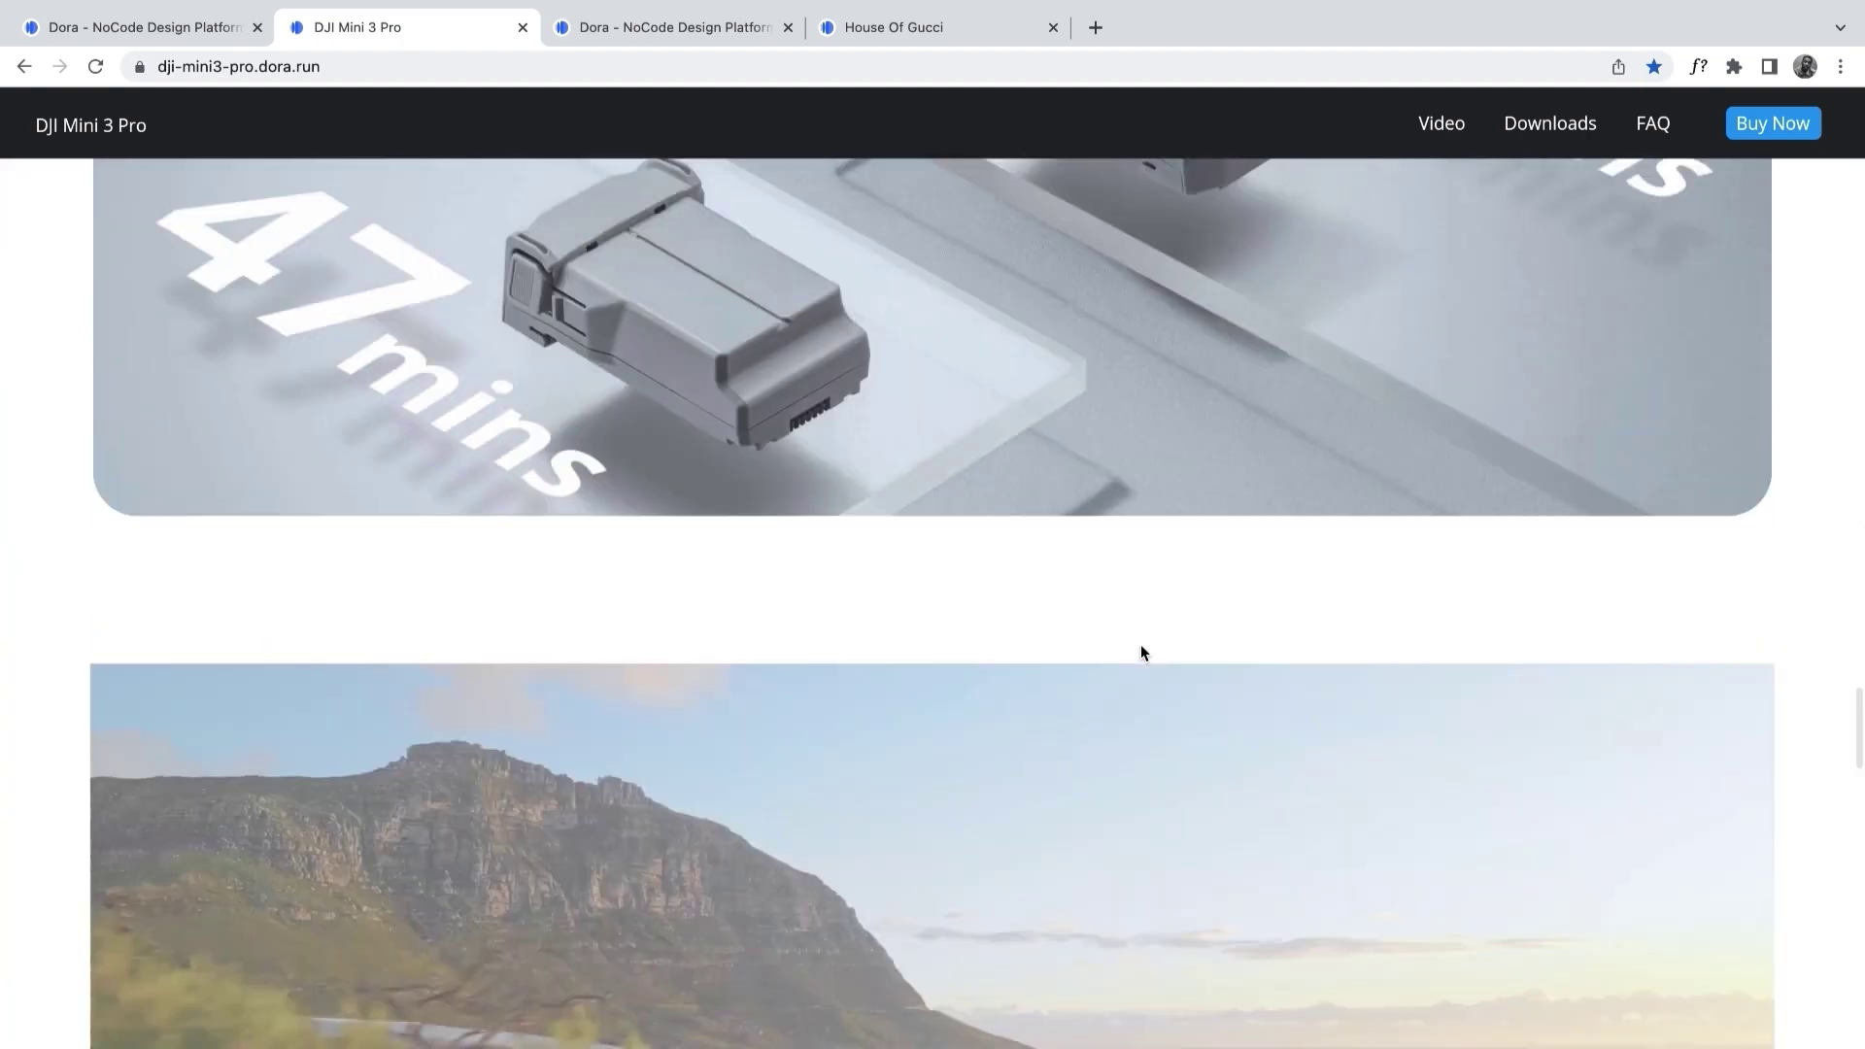
pyautogui.scroll(-2, 1141, 644)
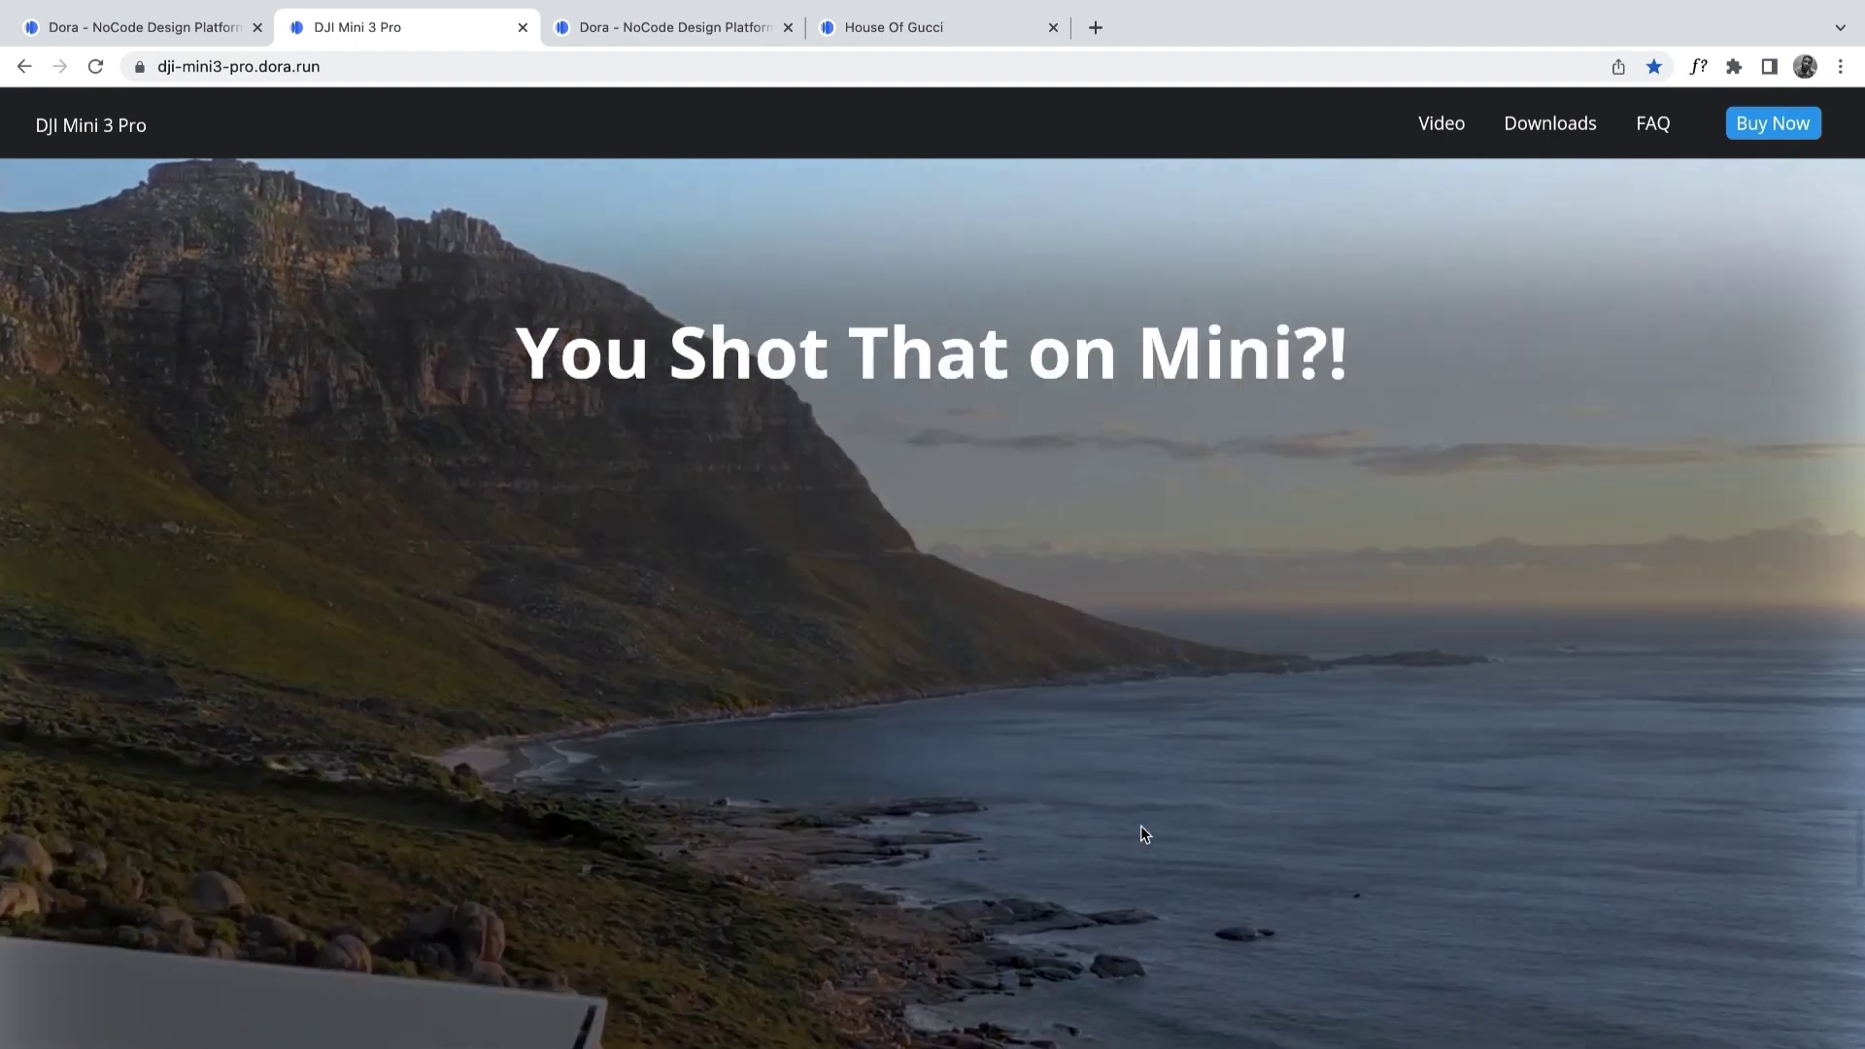
pyautogui.scroll(-3, 1140, 831)
pyautogui.scroll(-10, 1141, 829)
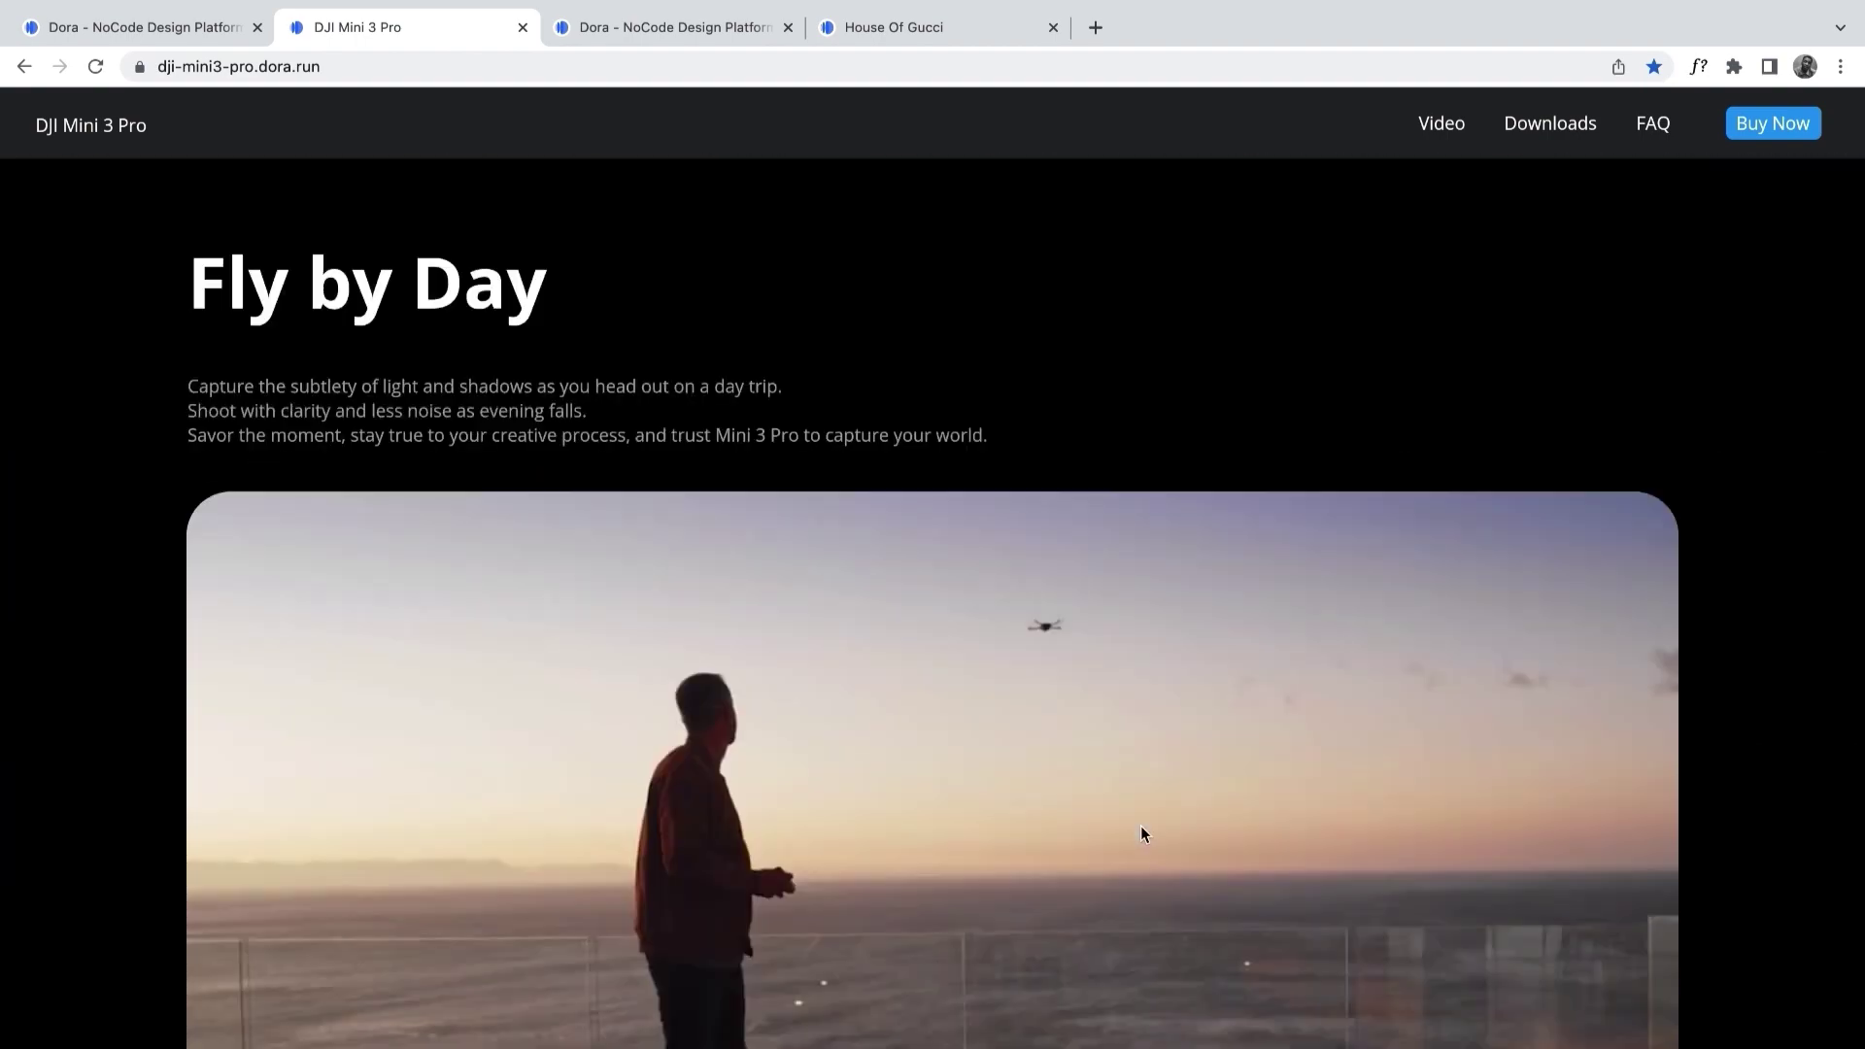
pyautogui.scroll(-8, 1142, 829)
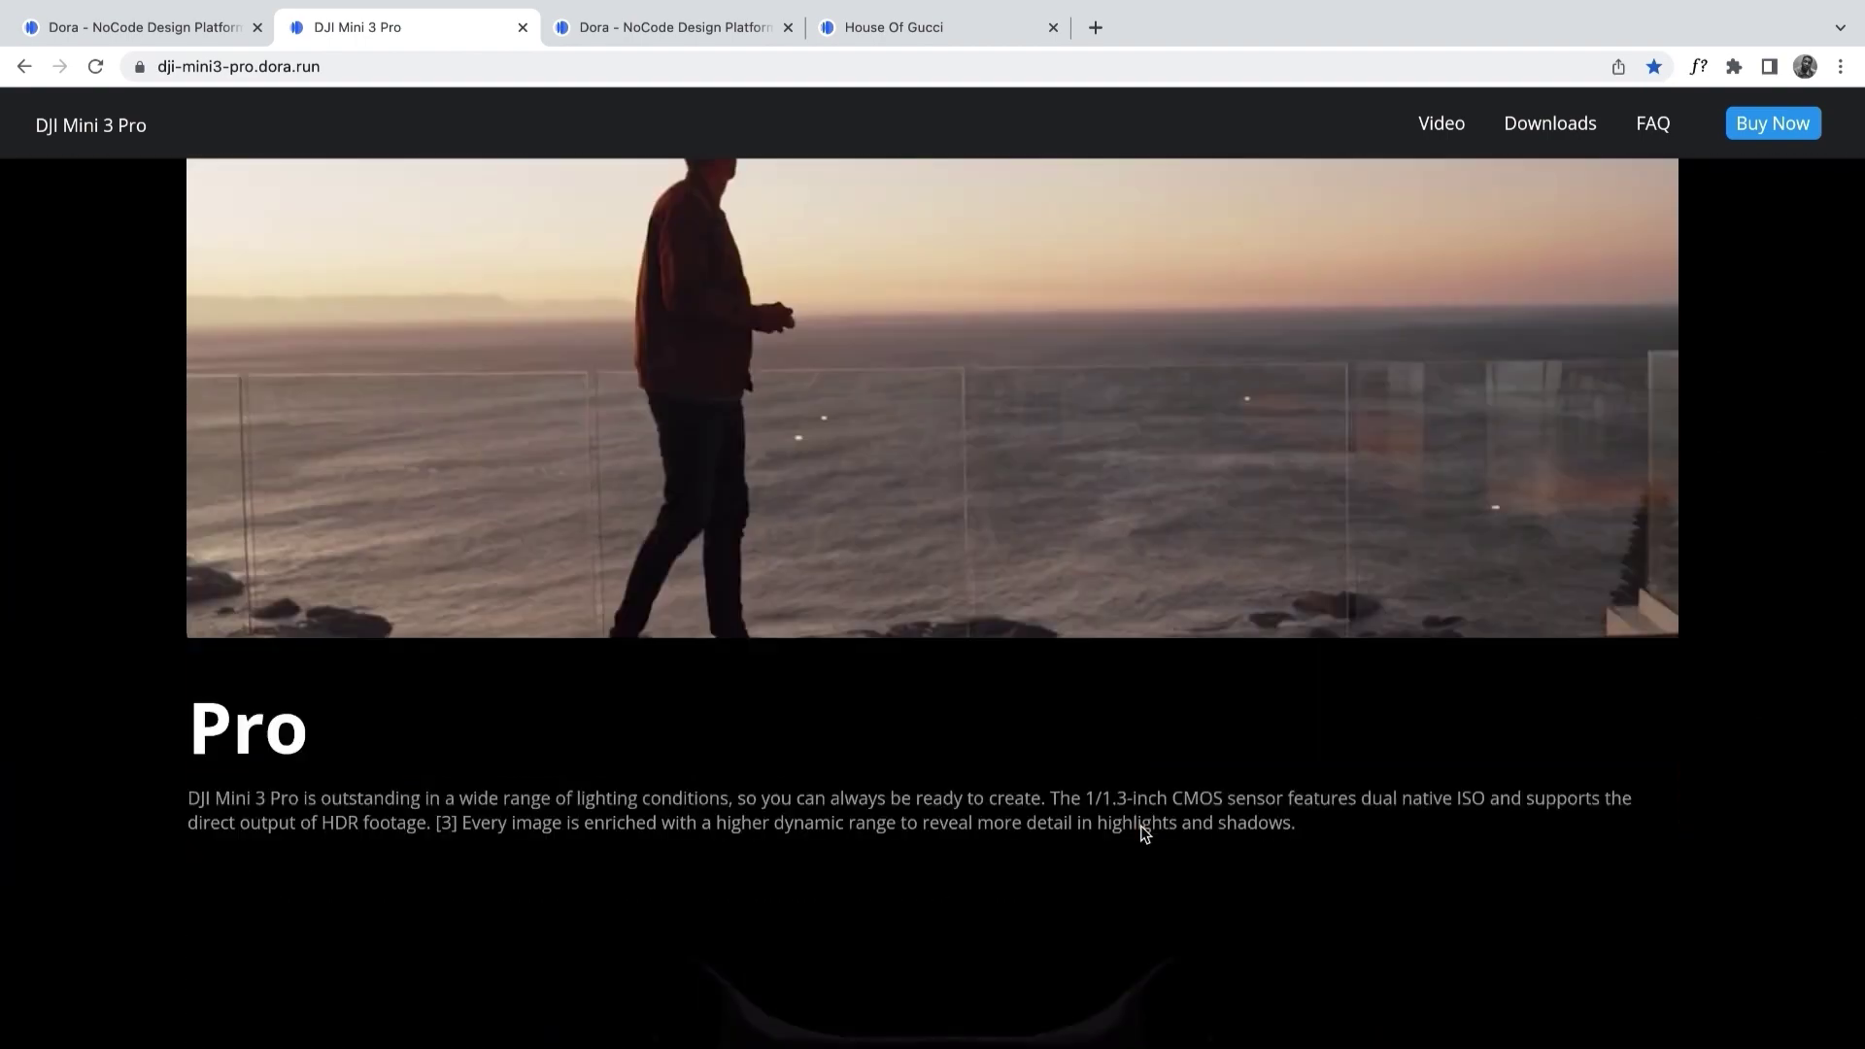
pyautogui.scroll(-15, 1142, 828)
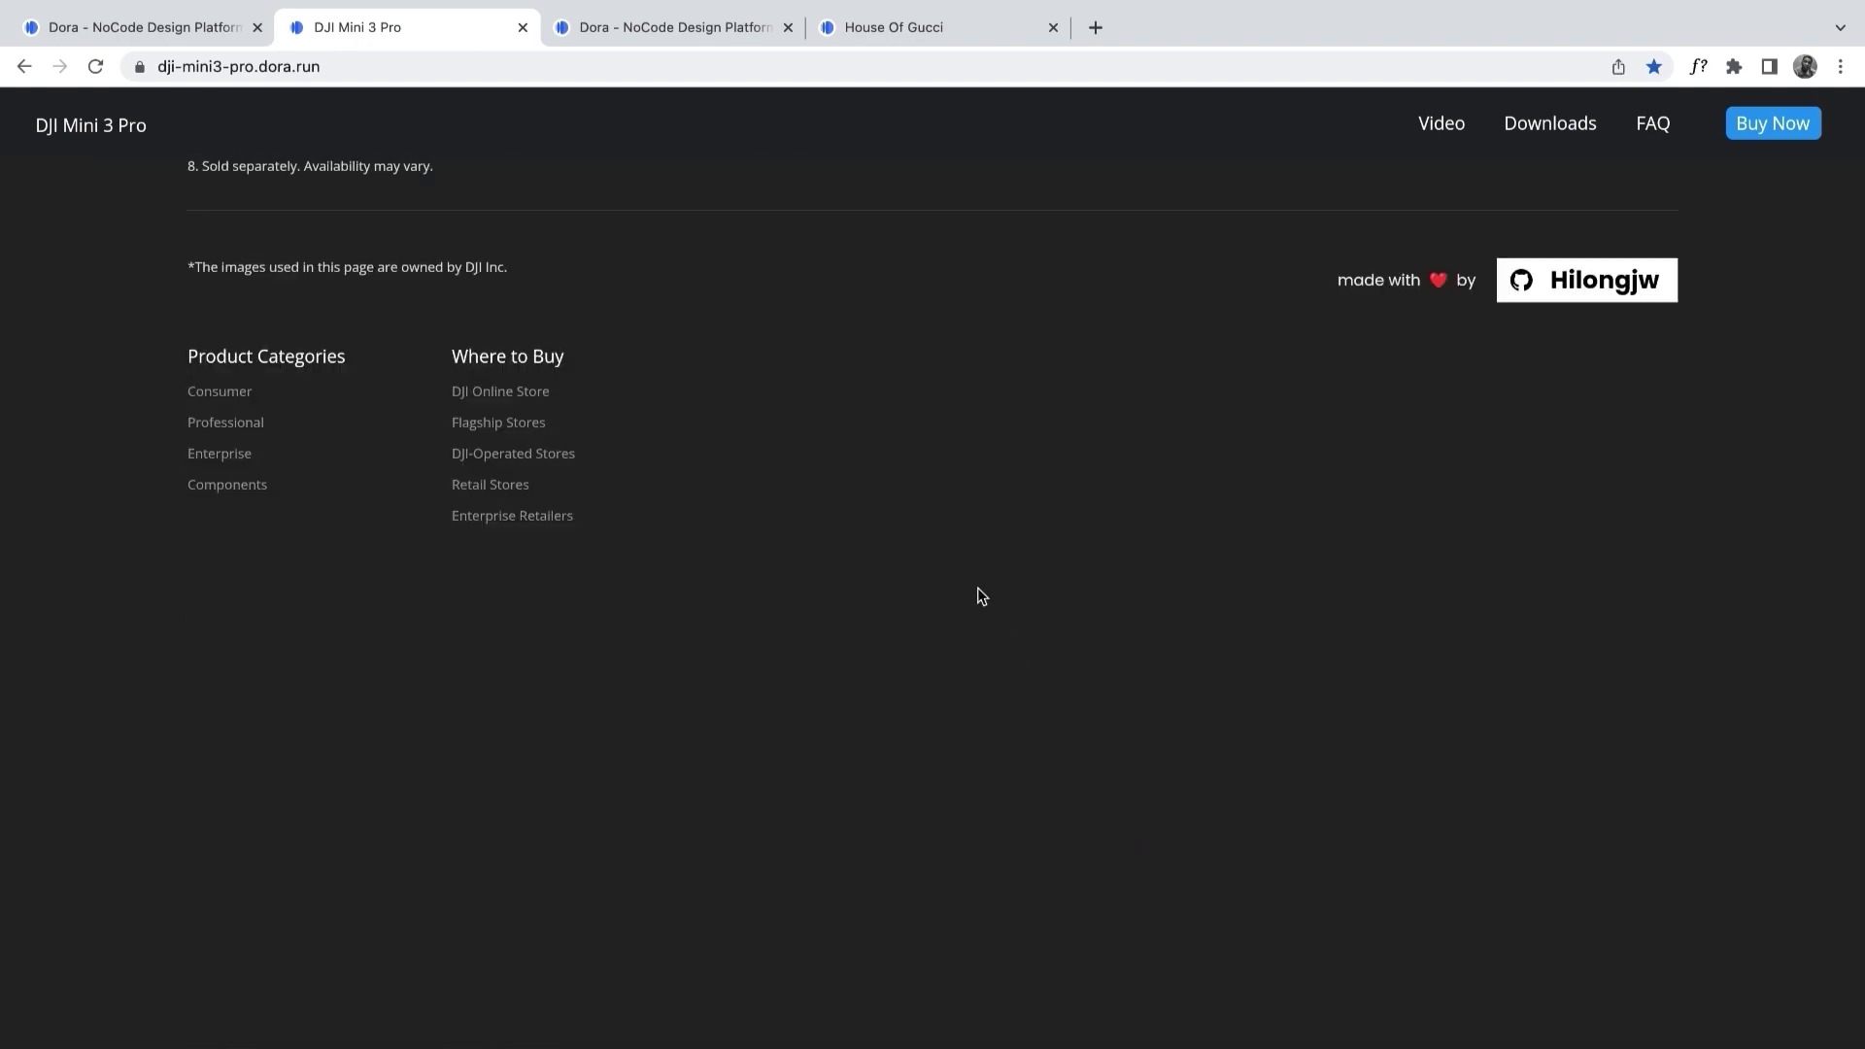
pyautogui.click(667, 30)
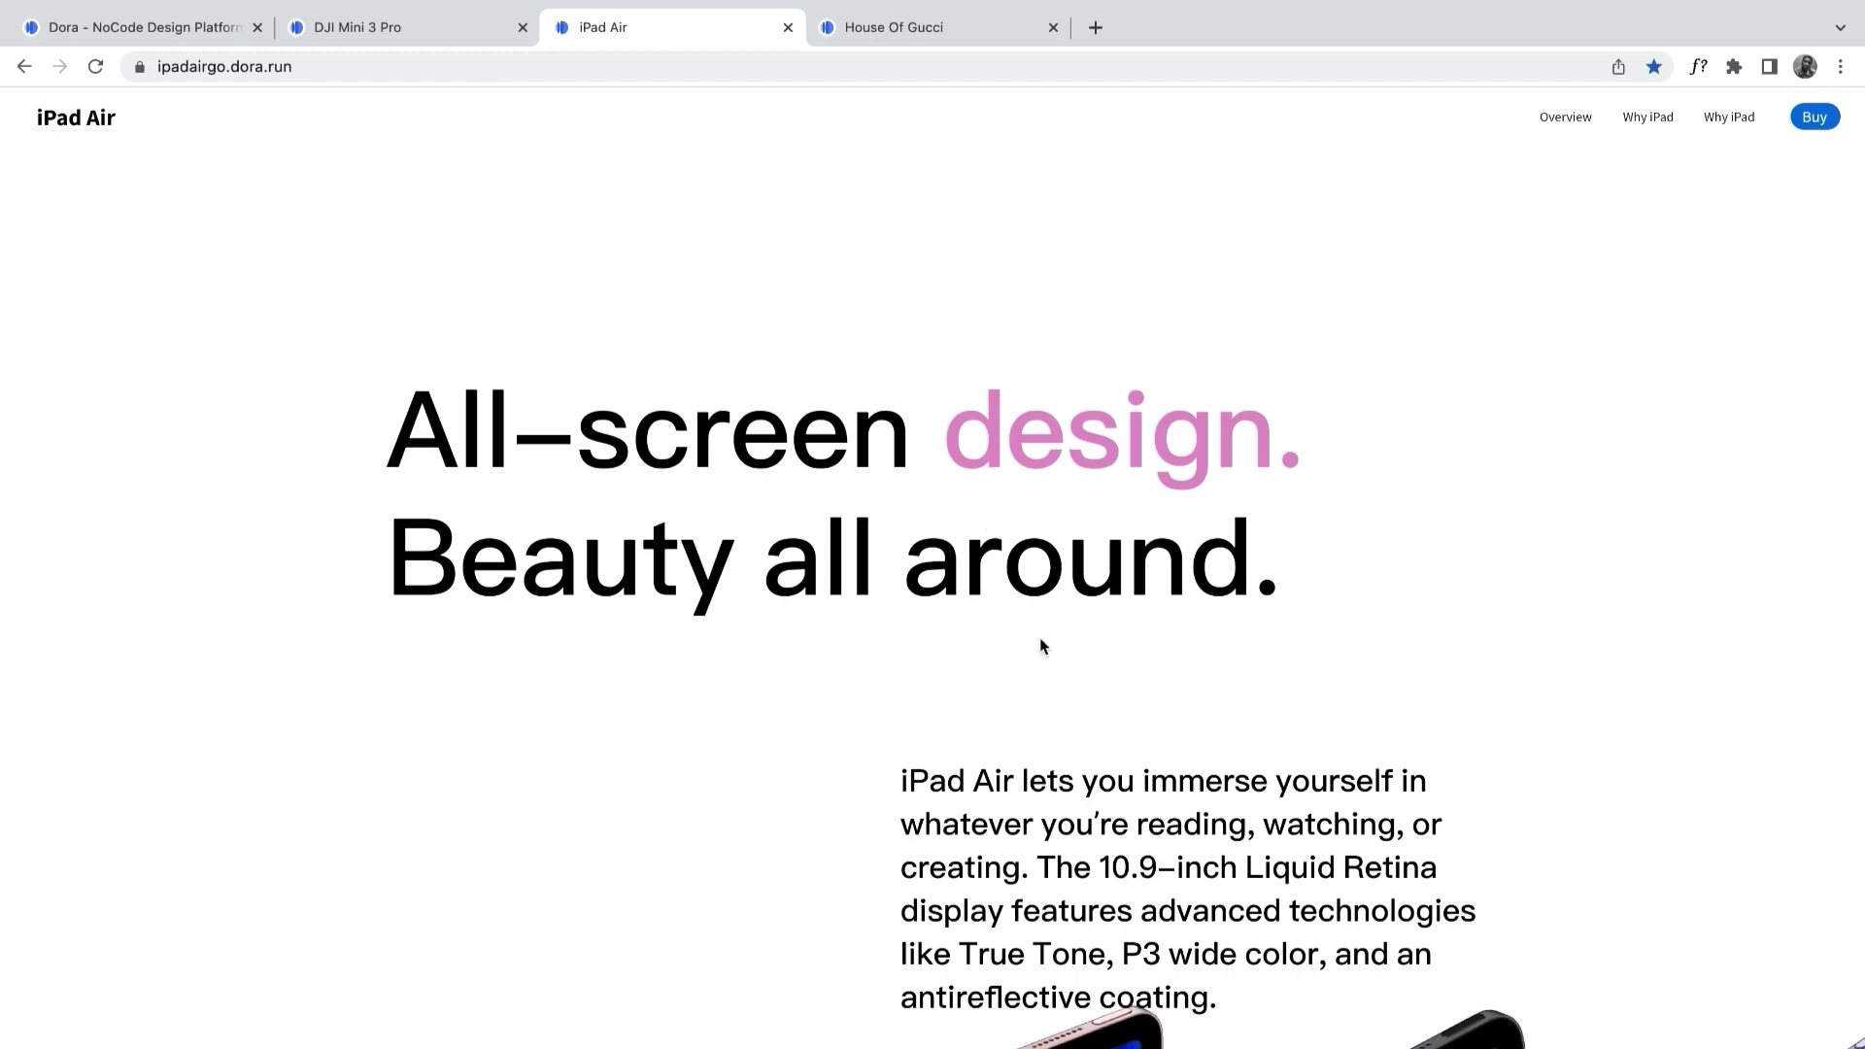
# Scroll the iPad Air site past the tilted iPads and Touch ID colours to 'Fun at the speed of M1.'
pyautogui.scroll(-5, 1039, 638)
pyautogui.scroll(-5, 1040, 641)
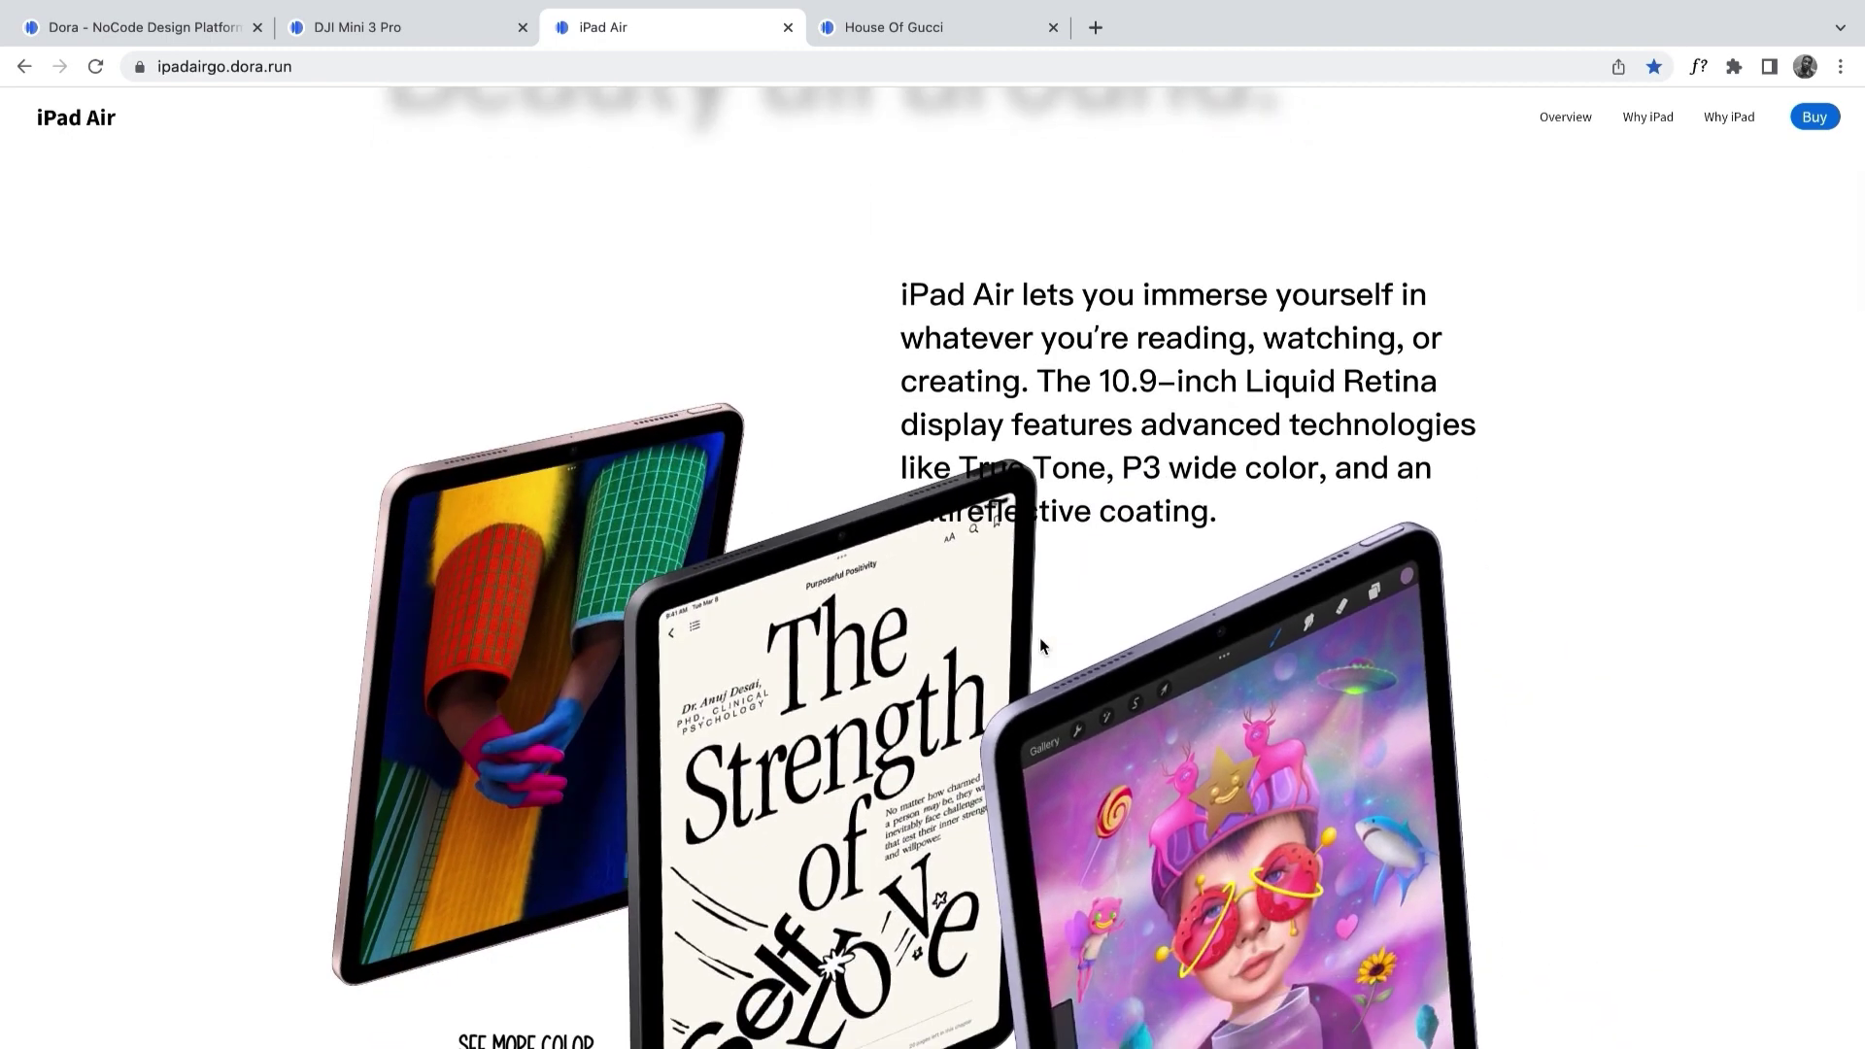
pyautogui.scroll(-4, 1039, 637)
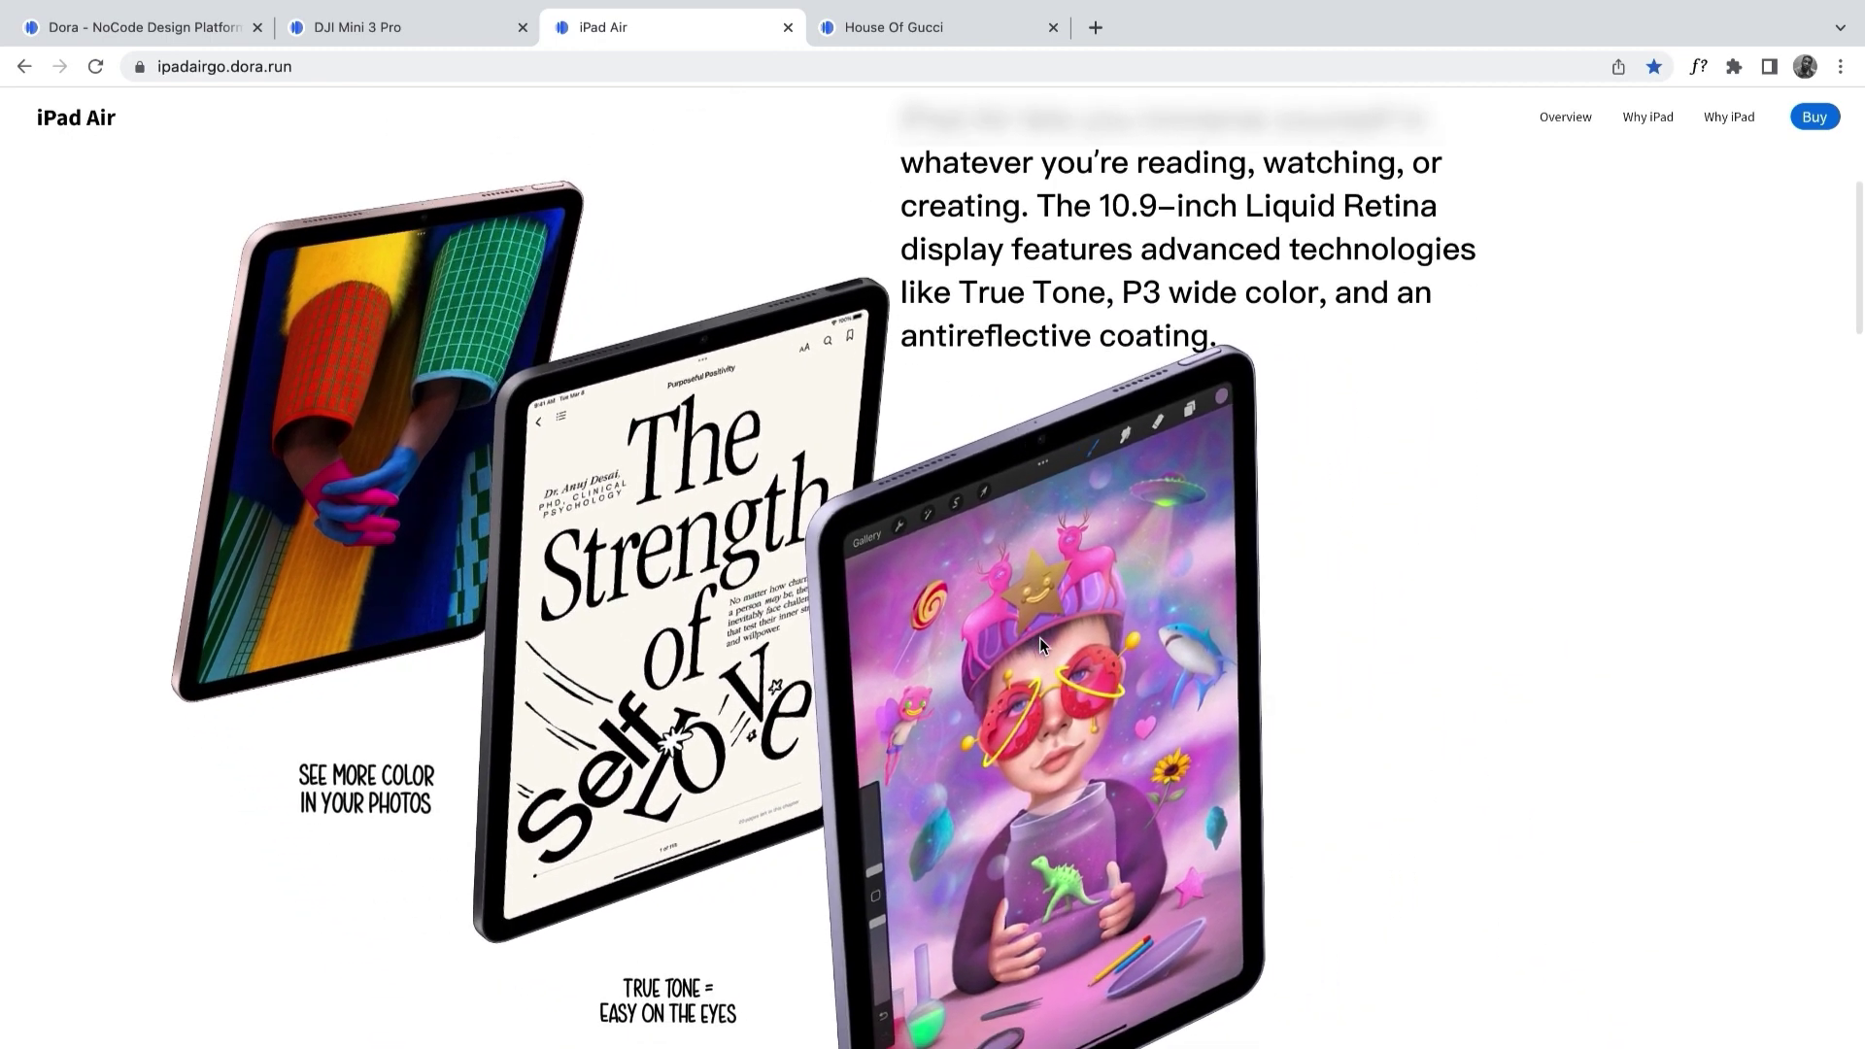
pyautogui.scroll(10, 1040, 646)
pyautogui.scroll(-10, 1039, 646)
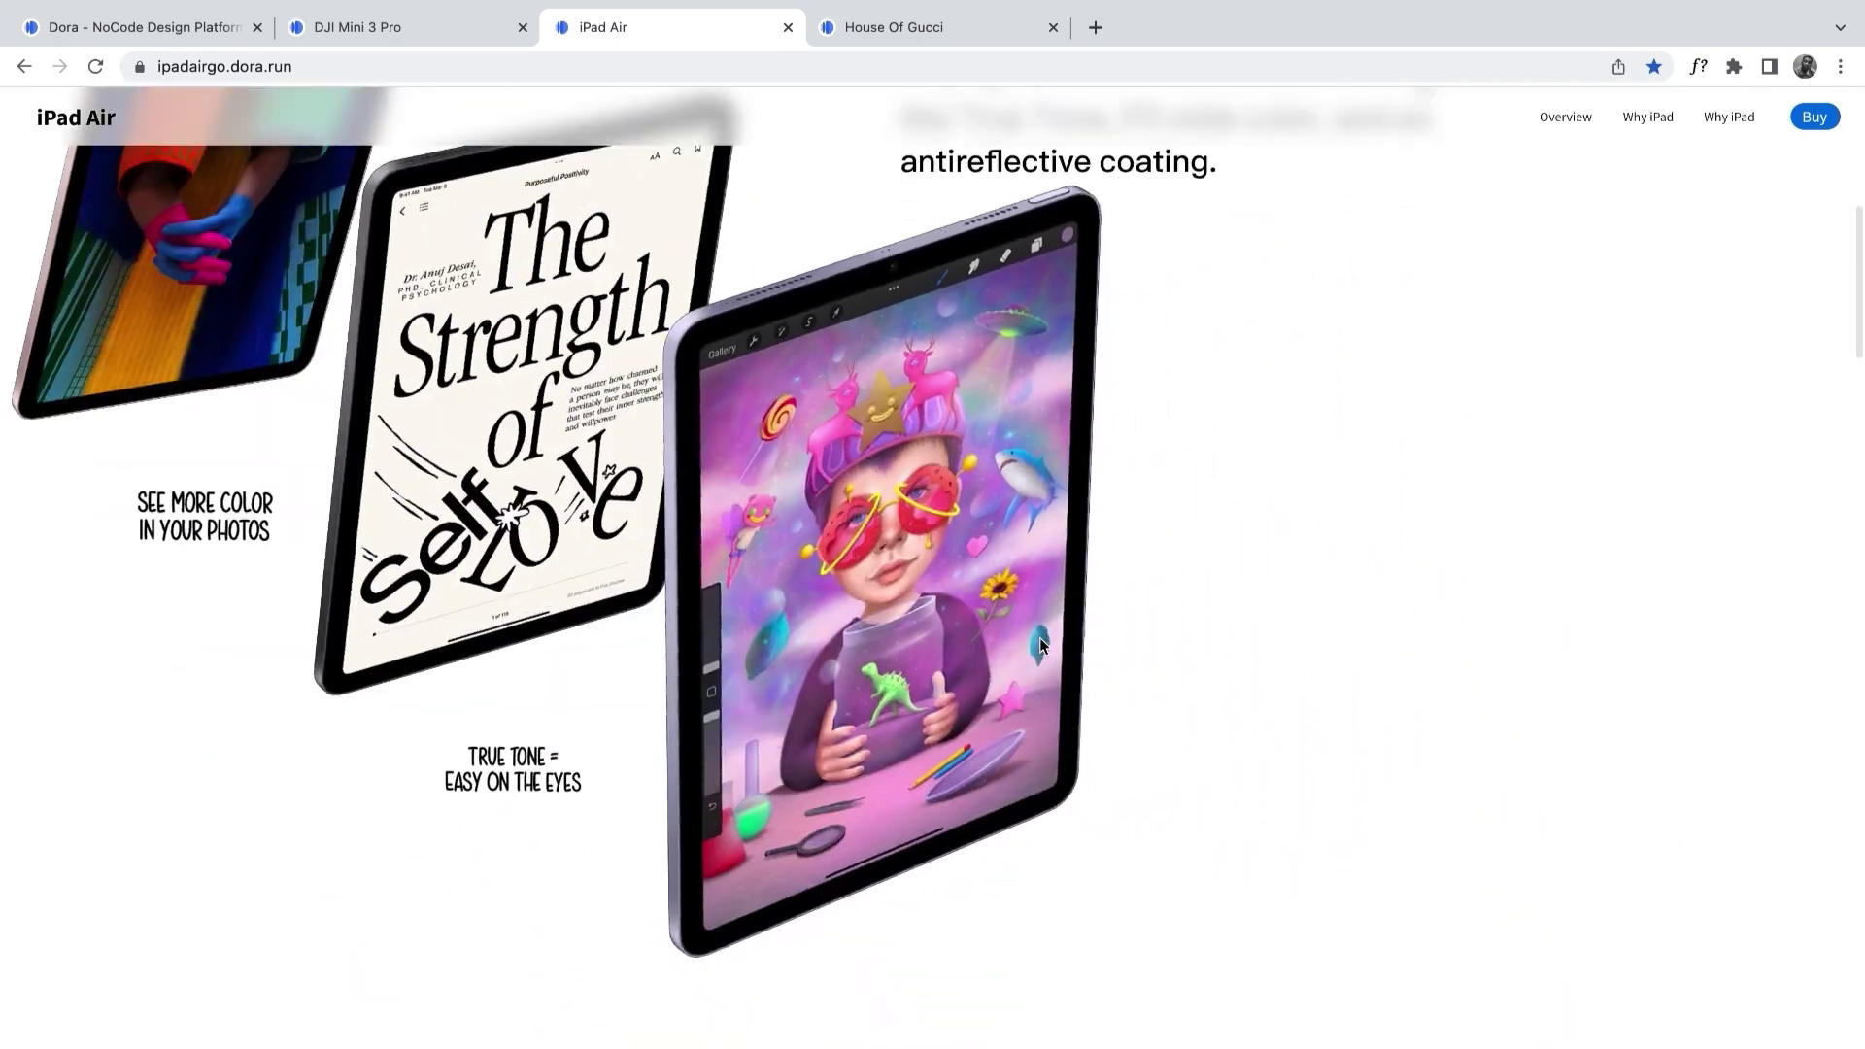
pyautogui.scroll(-10, 1040, 639)
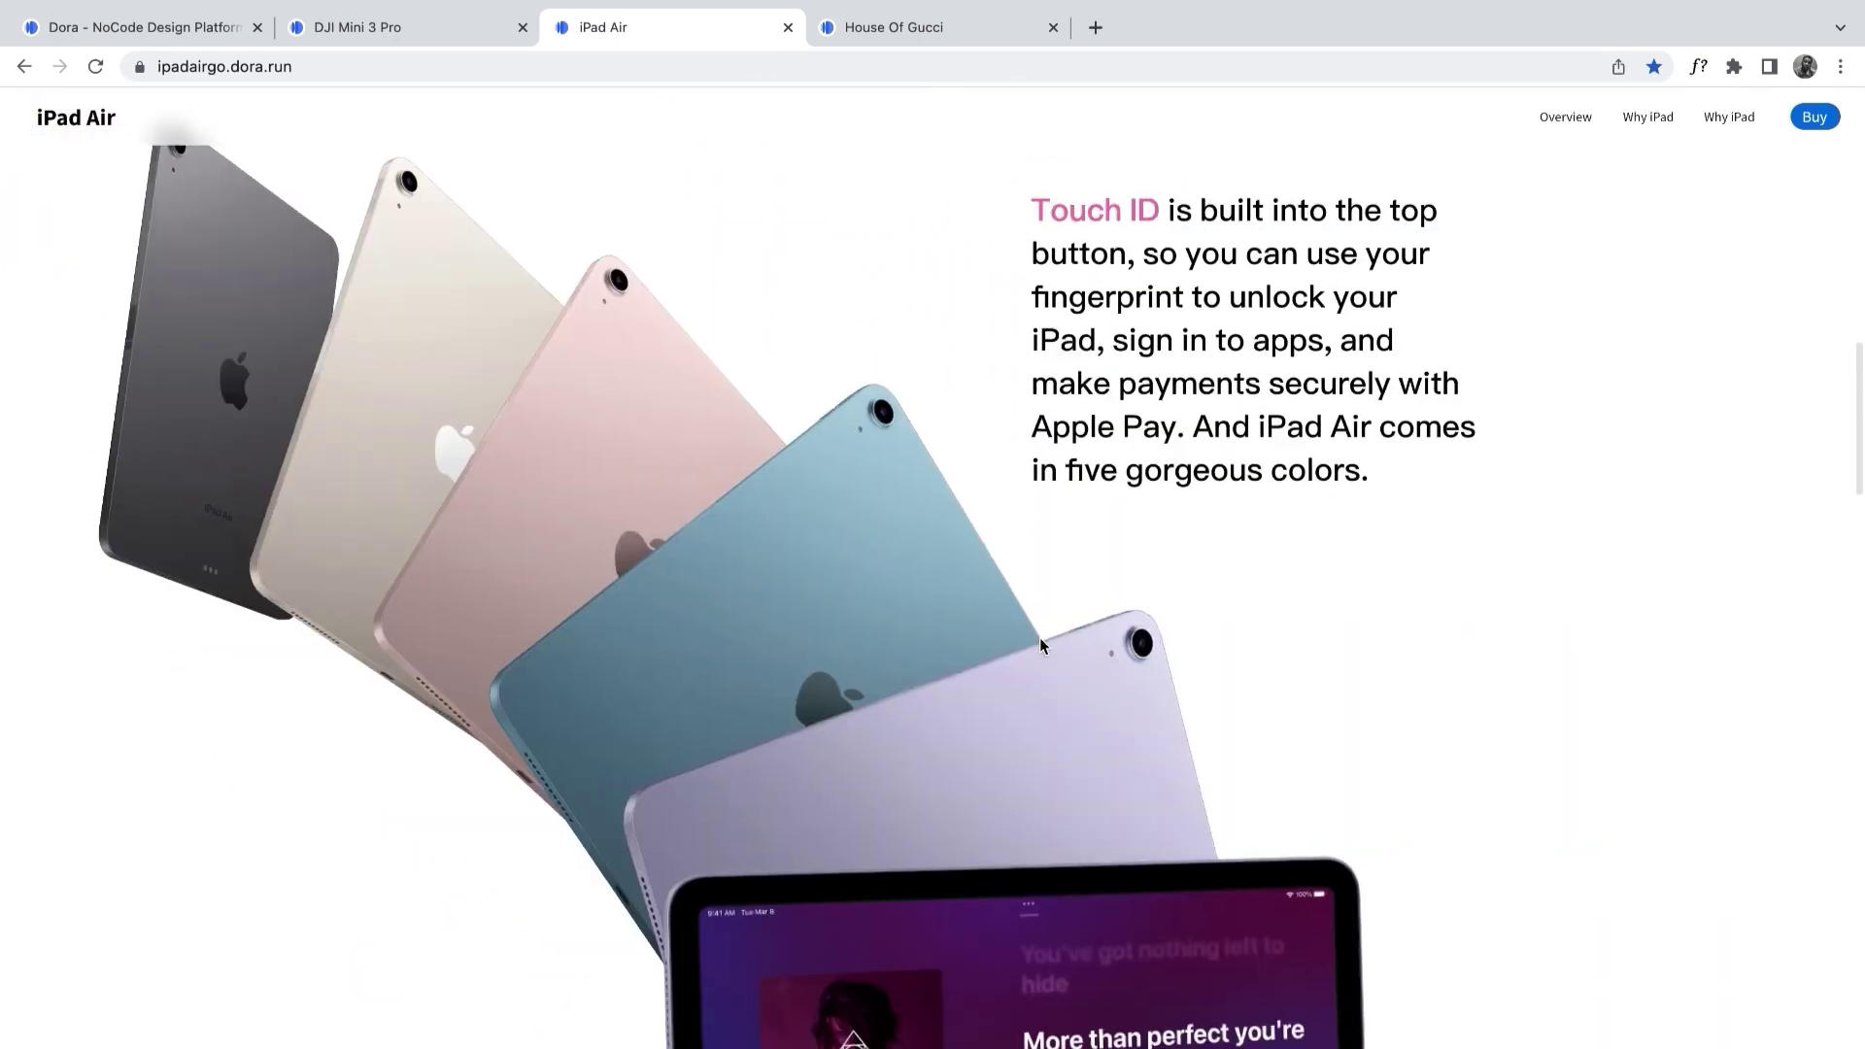
pyautogui.scroll(-5, 1040, 645)
pyautogui.scroll(8, 1040, 645)
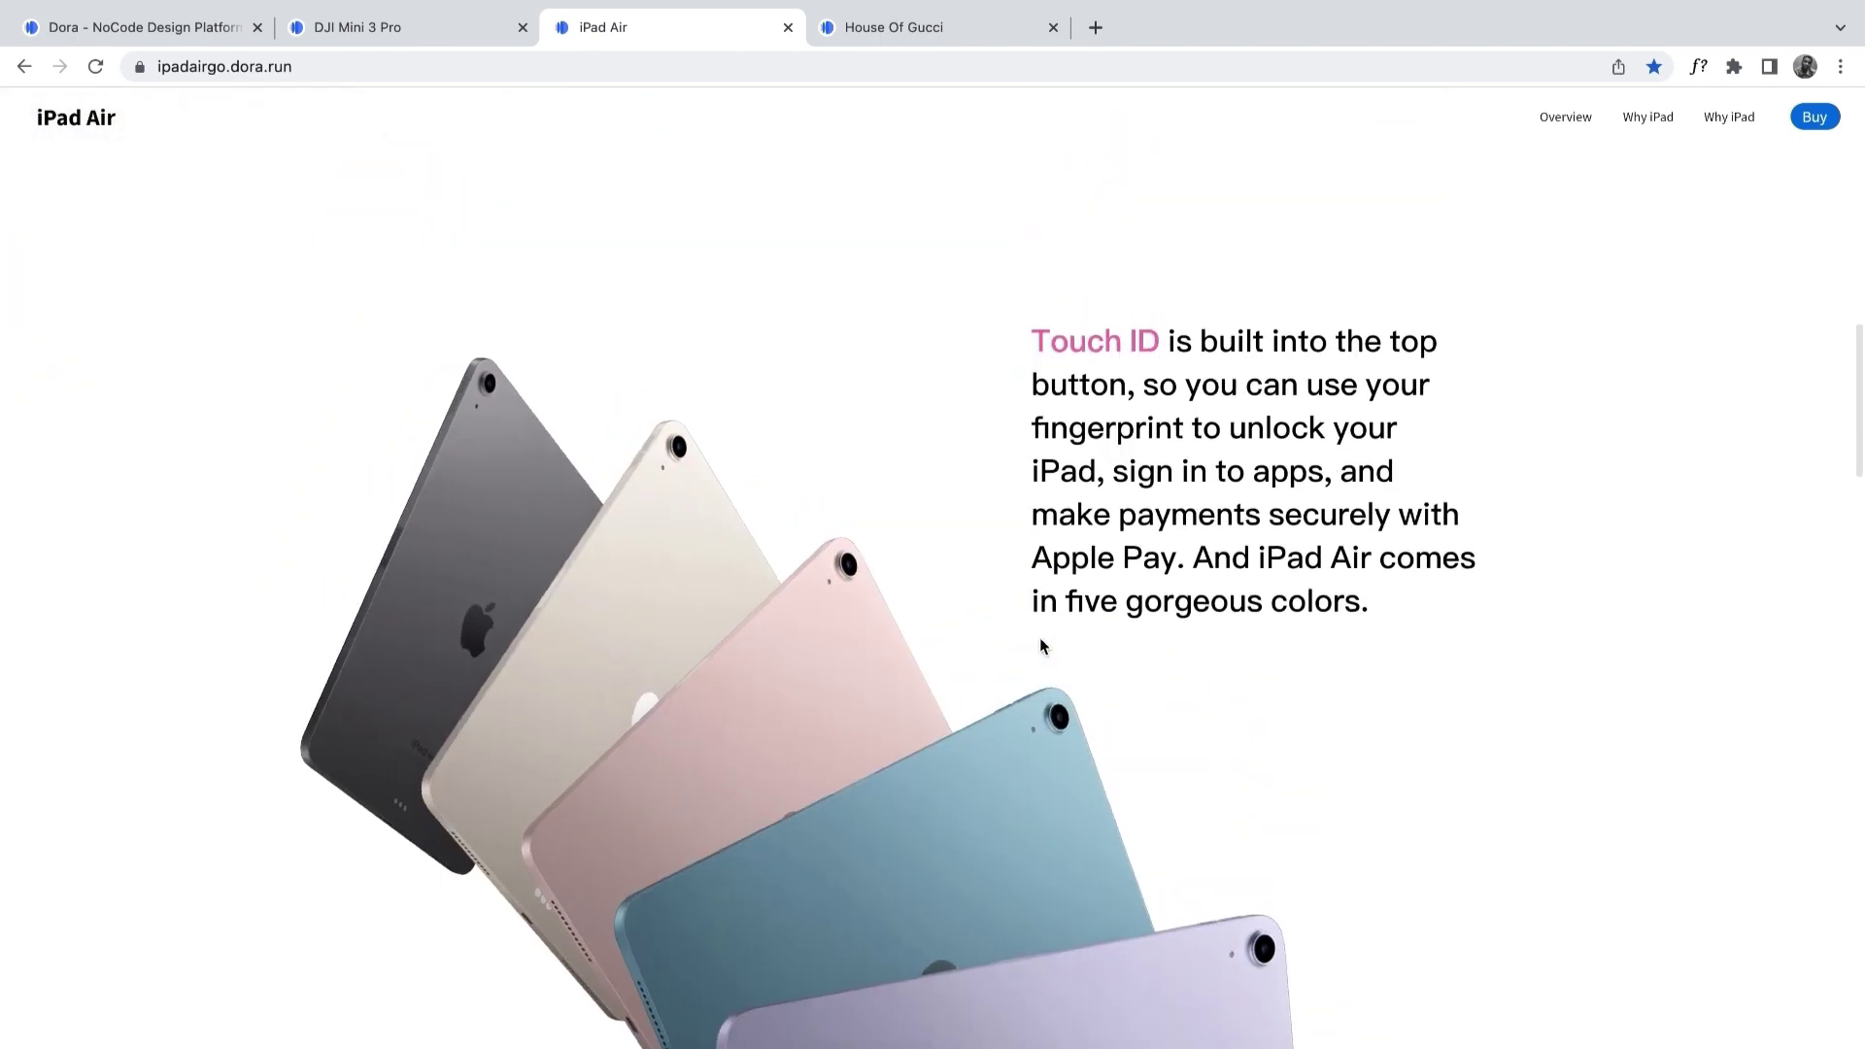
pyautogui.scroll(2, 1039, 646)
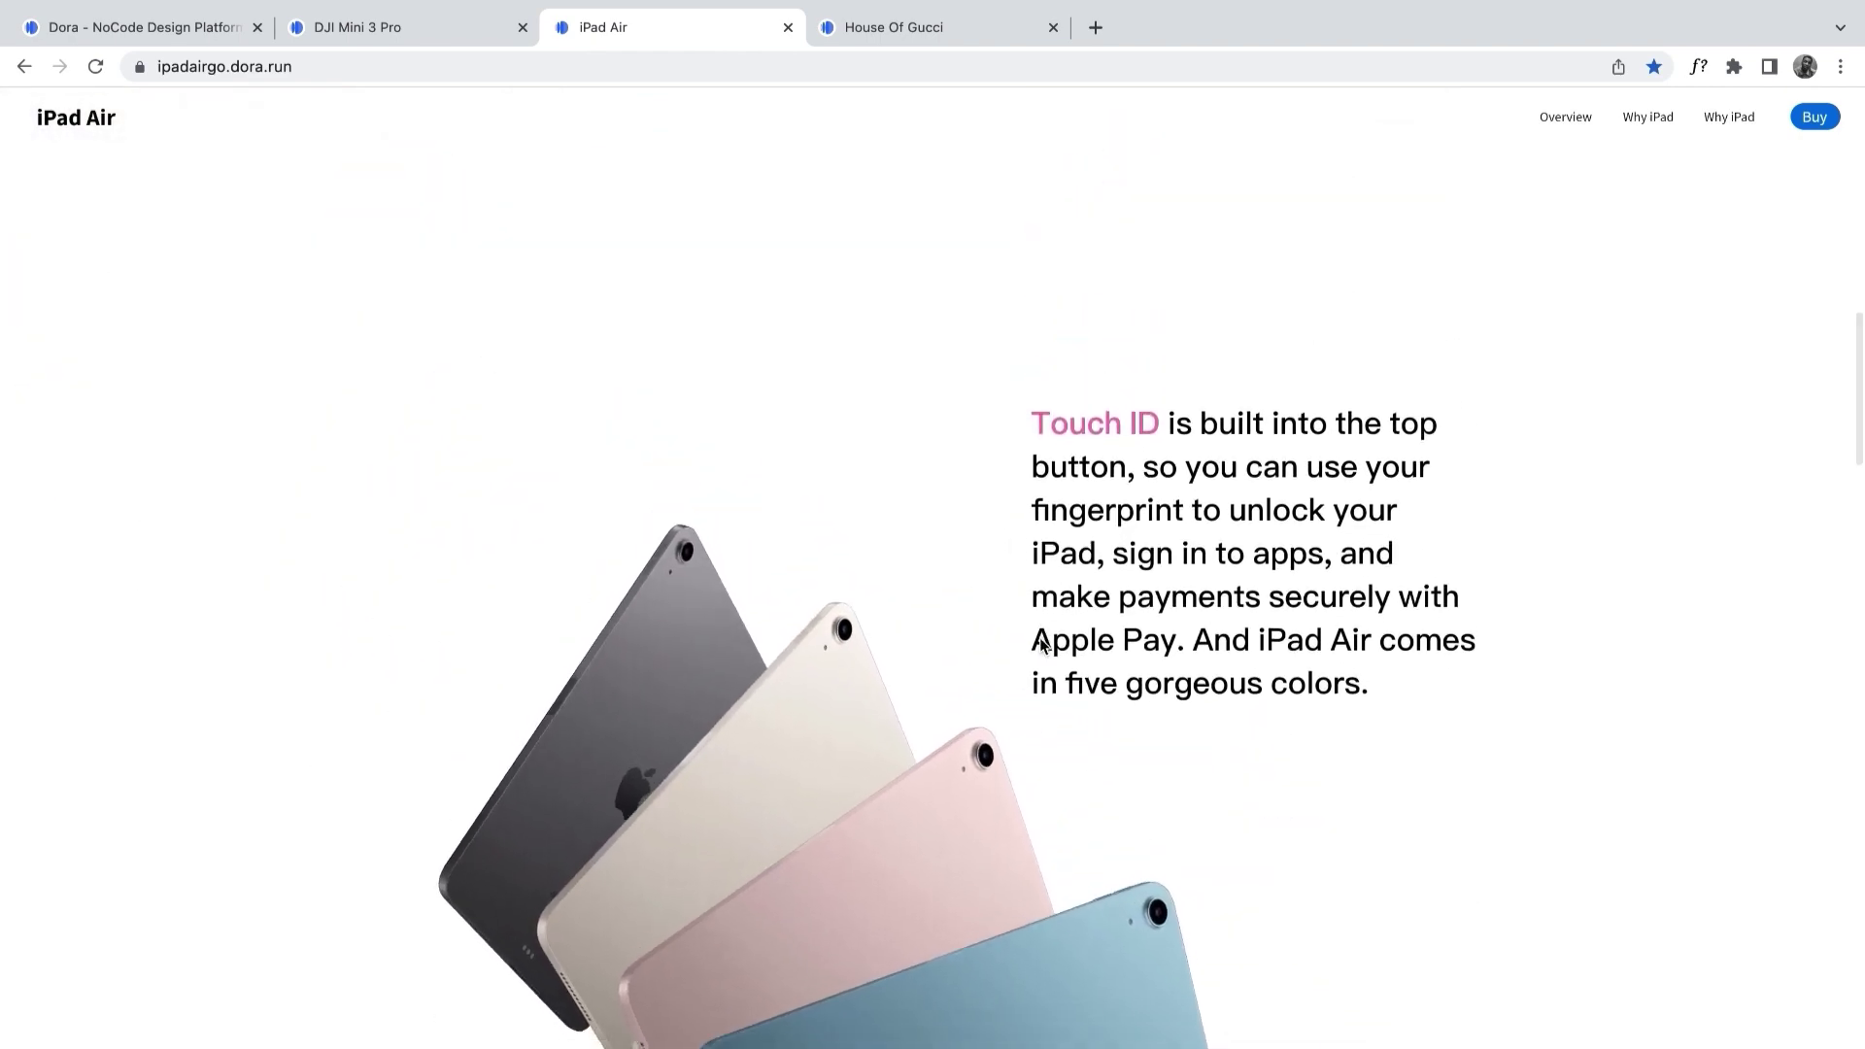
pyautogui.scroll(-10, 1039, 641)
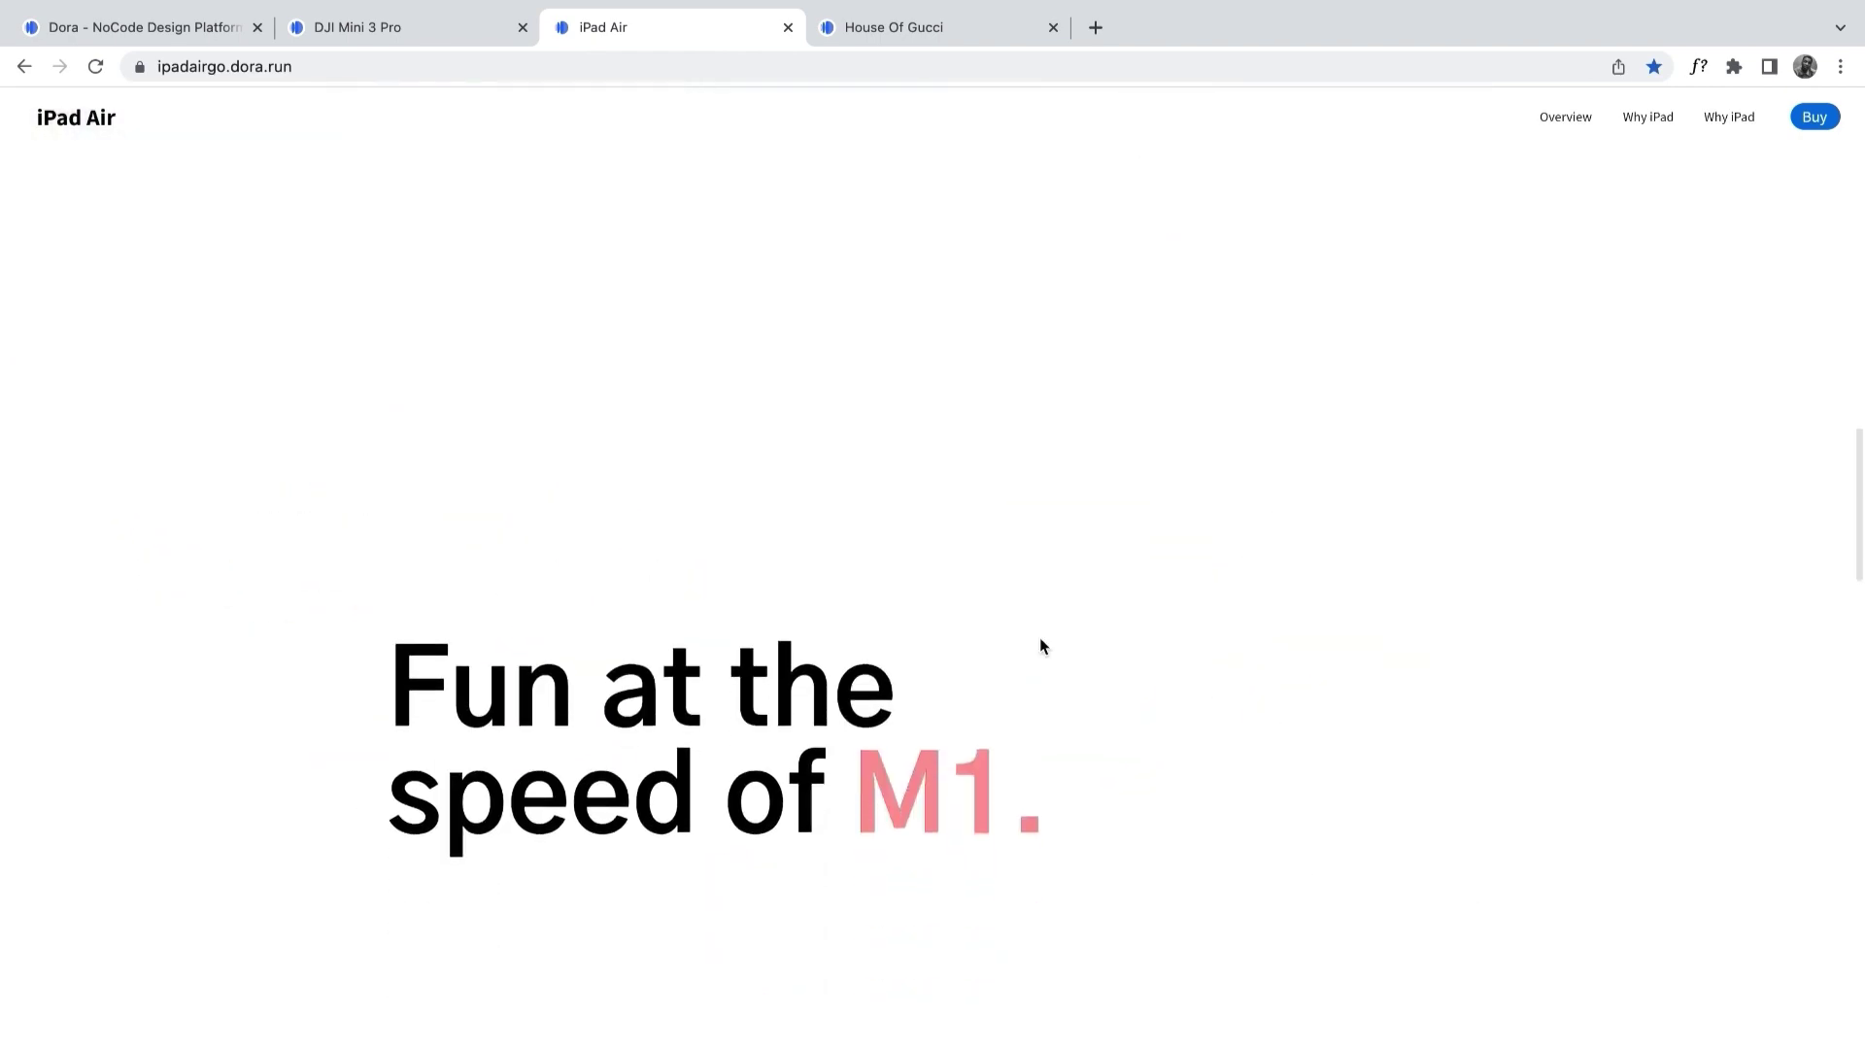
# Scroll through the iPad Air site's M1 chip and 'Everyday essentials' pencil animations
pyautogui.scroll(-6, 1039, 645)
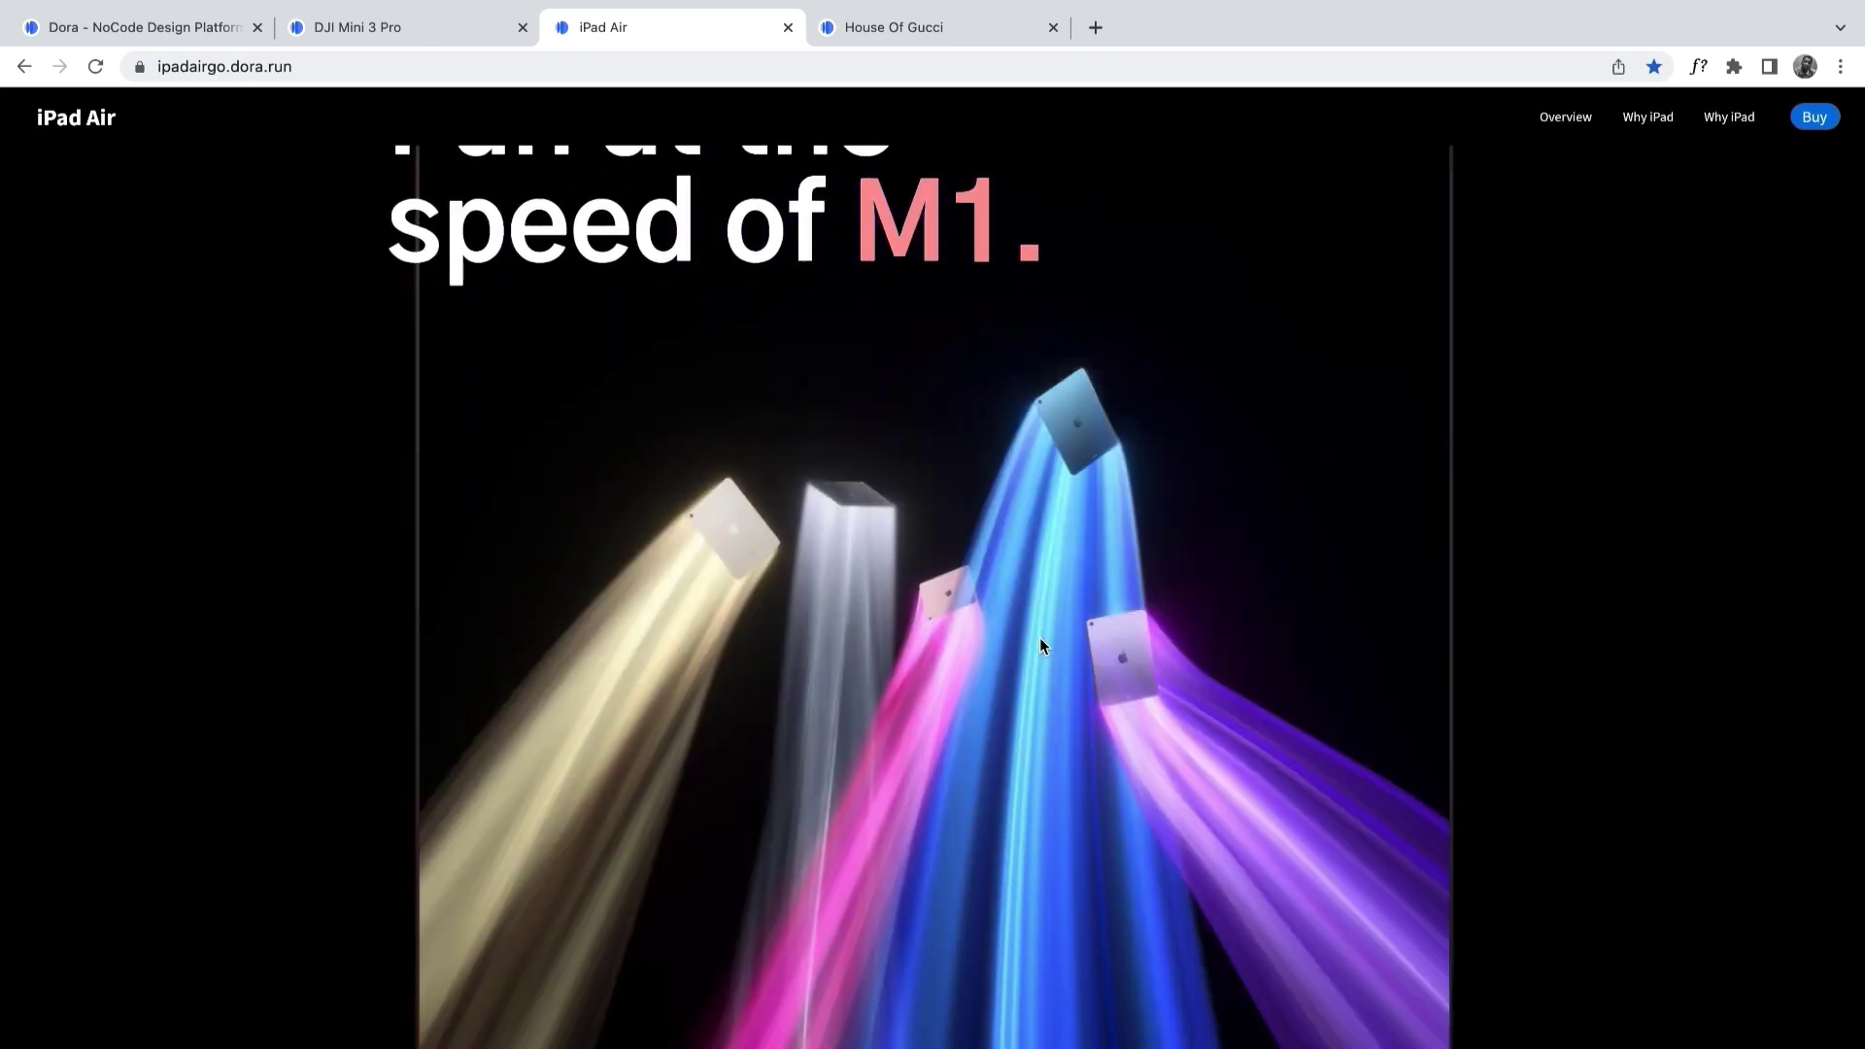
pyautogui.scroll(-5, 1039, 646)
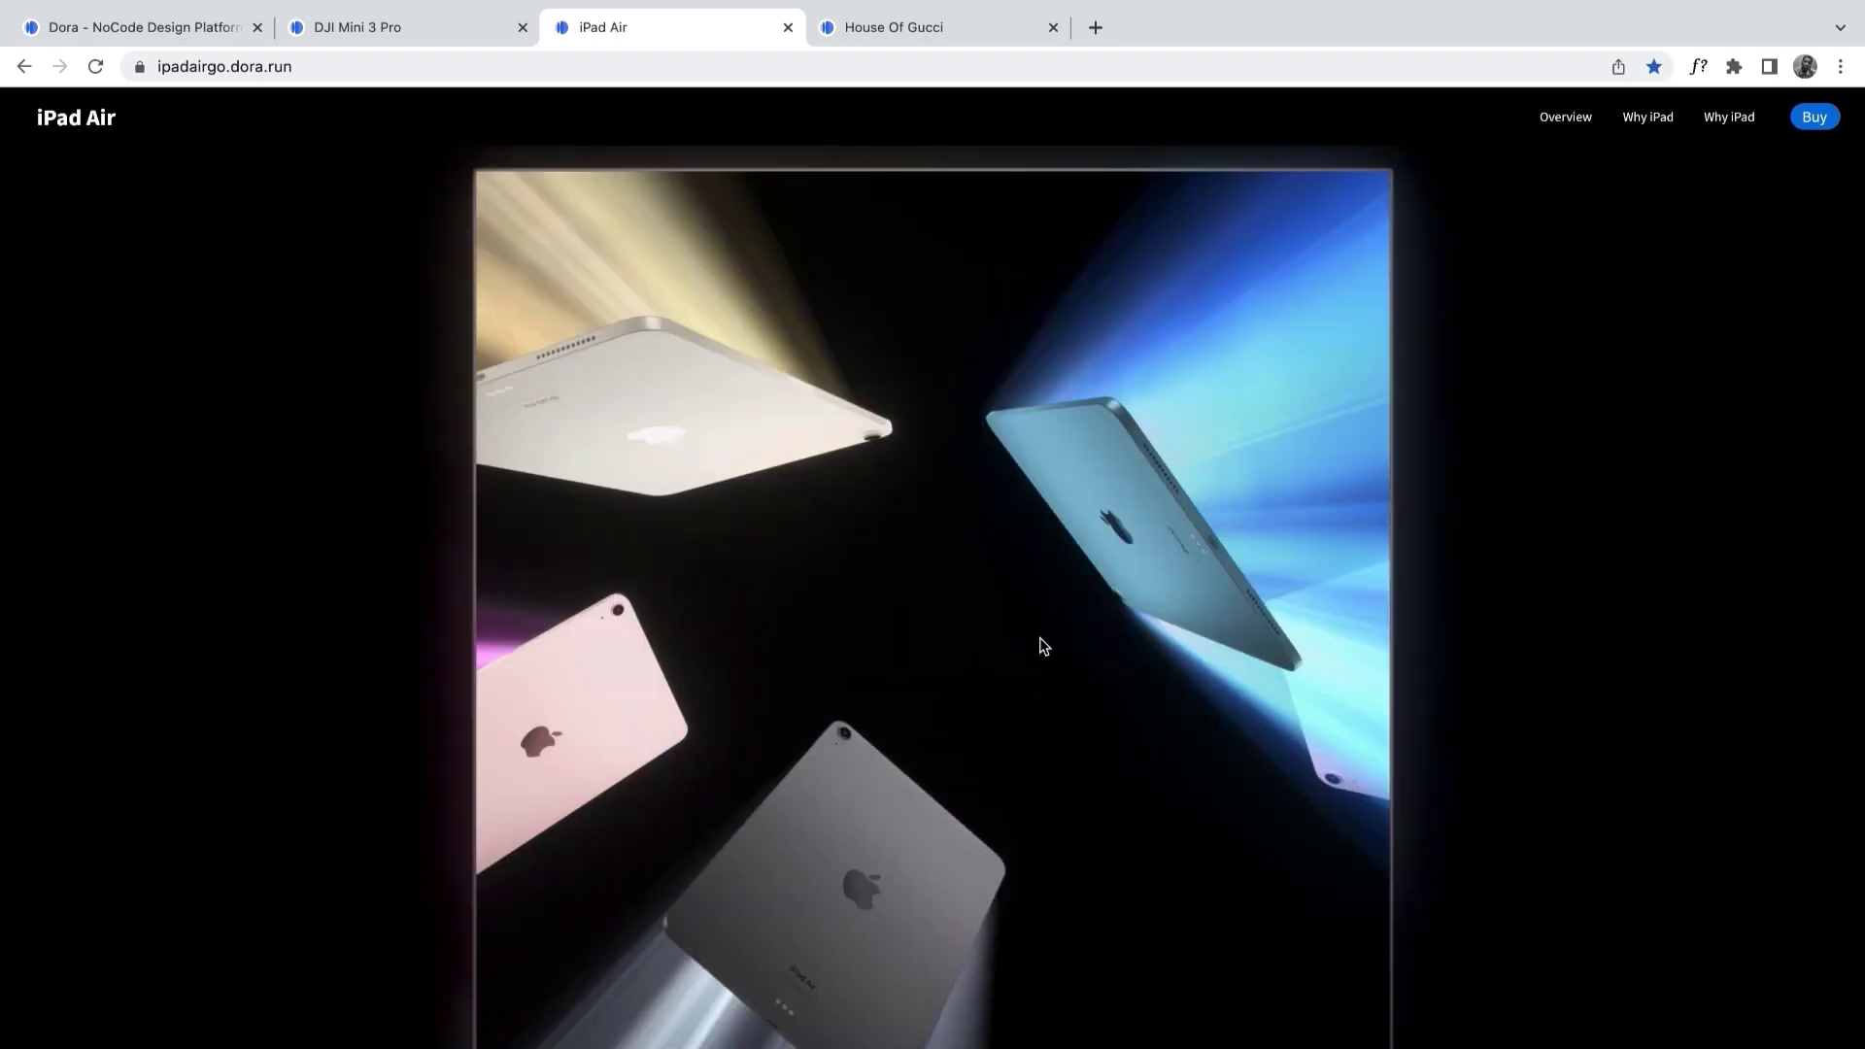
pyautogui.scroll(-5, 1040, 637)
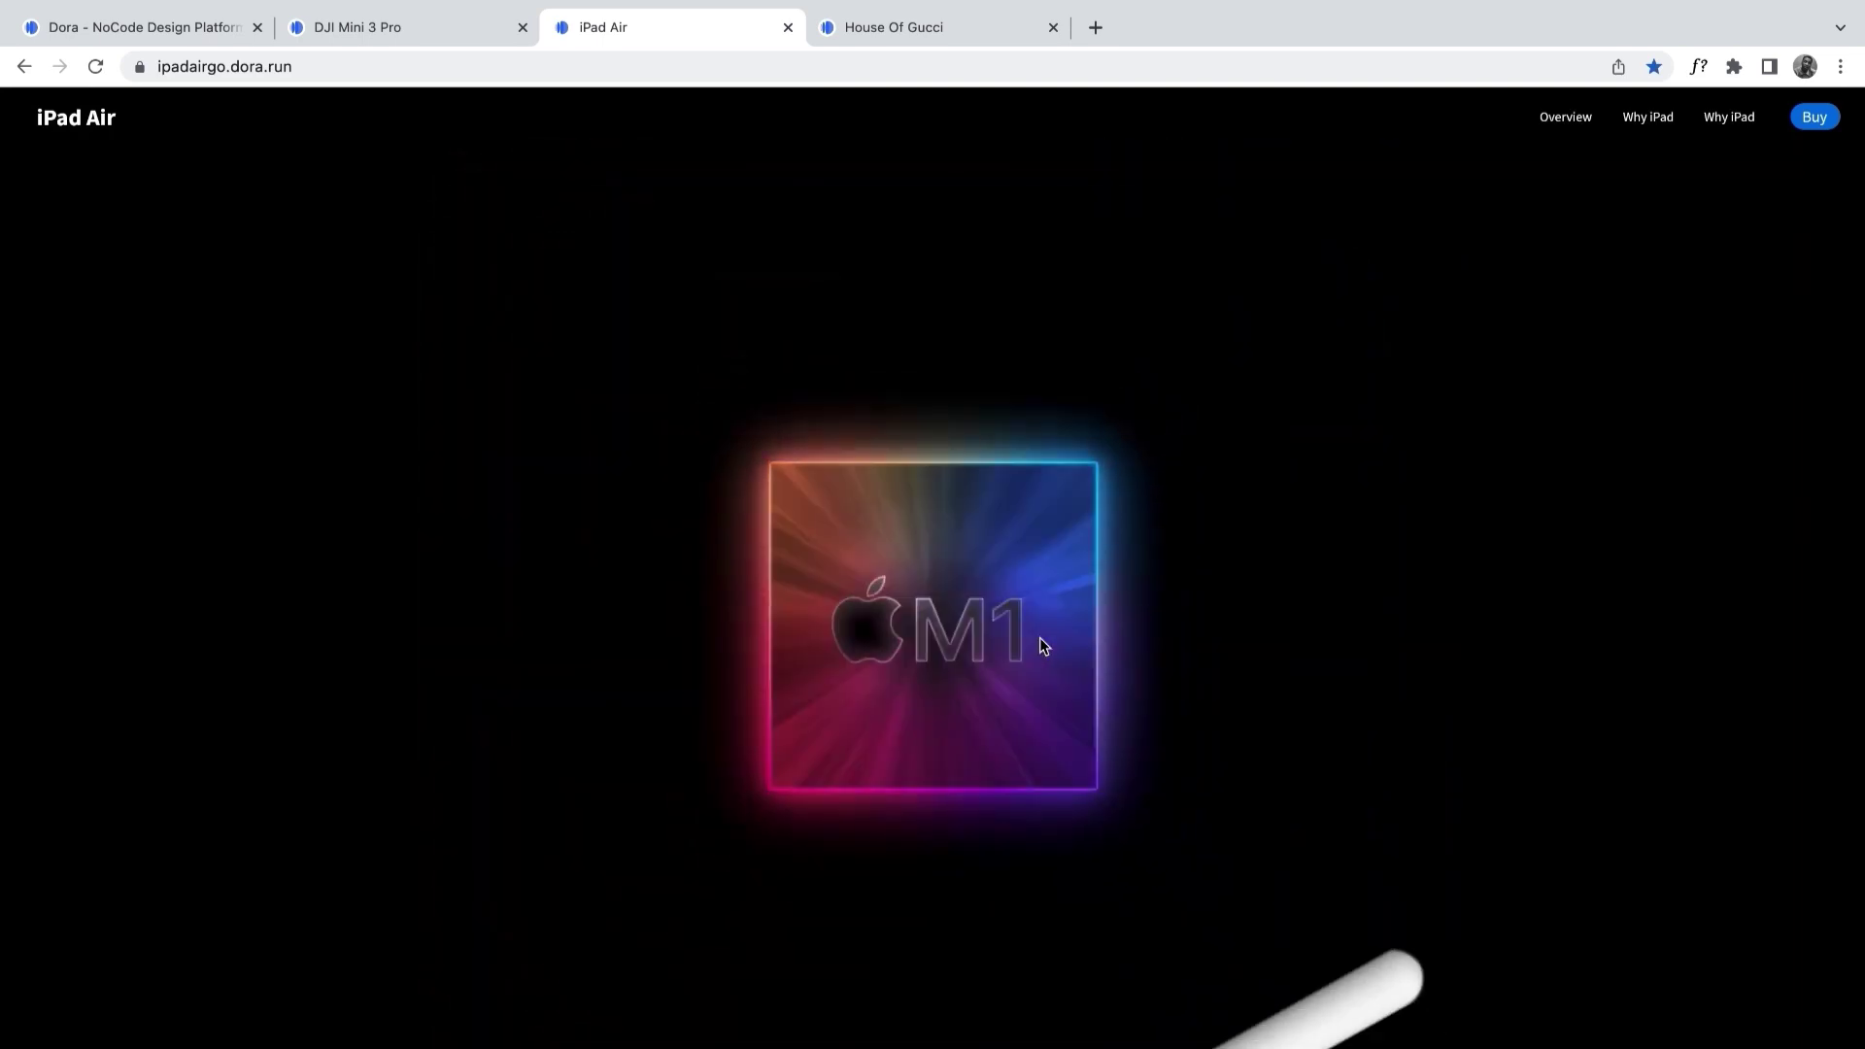
pyautogui.scroll(-4, 1039, 637)
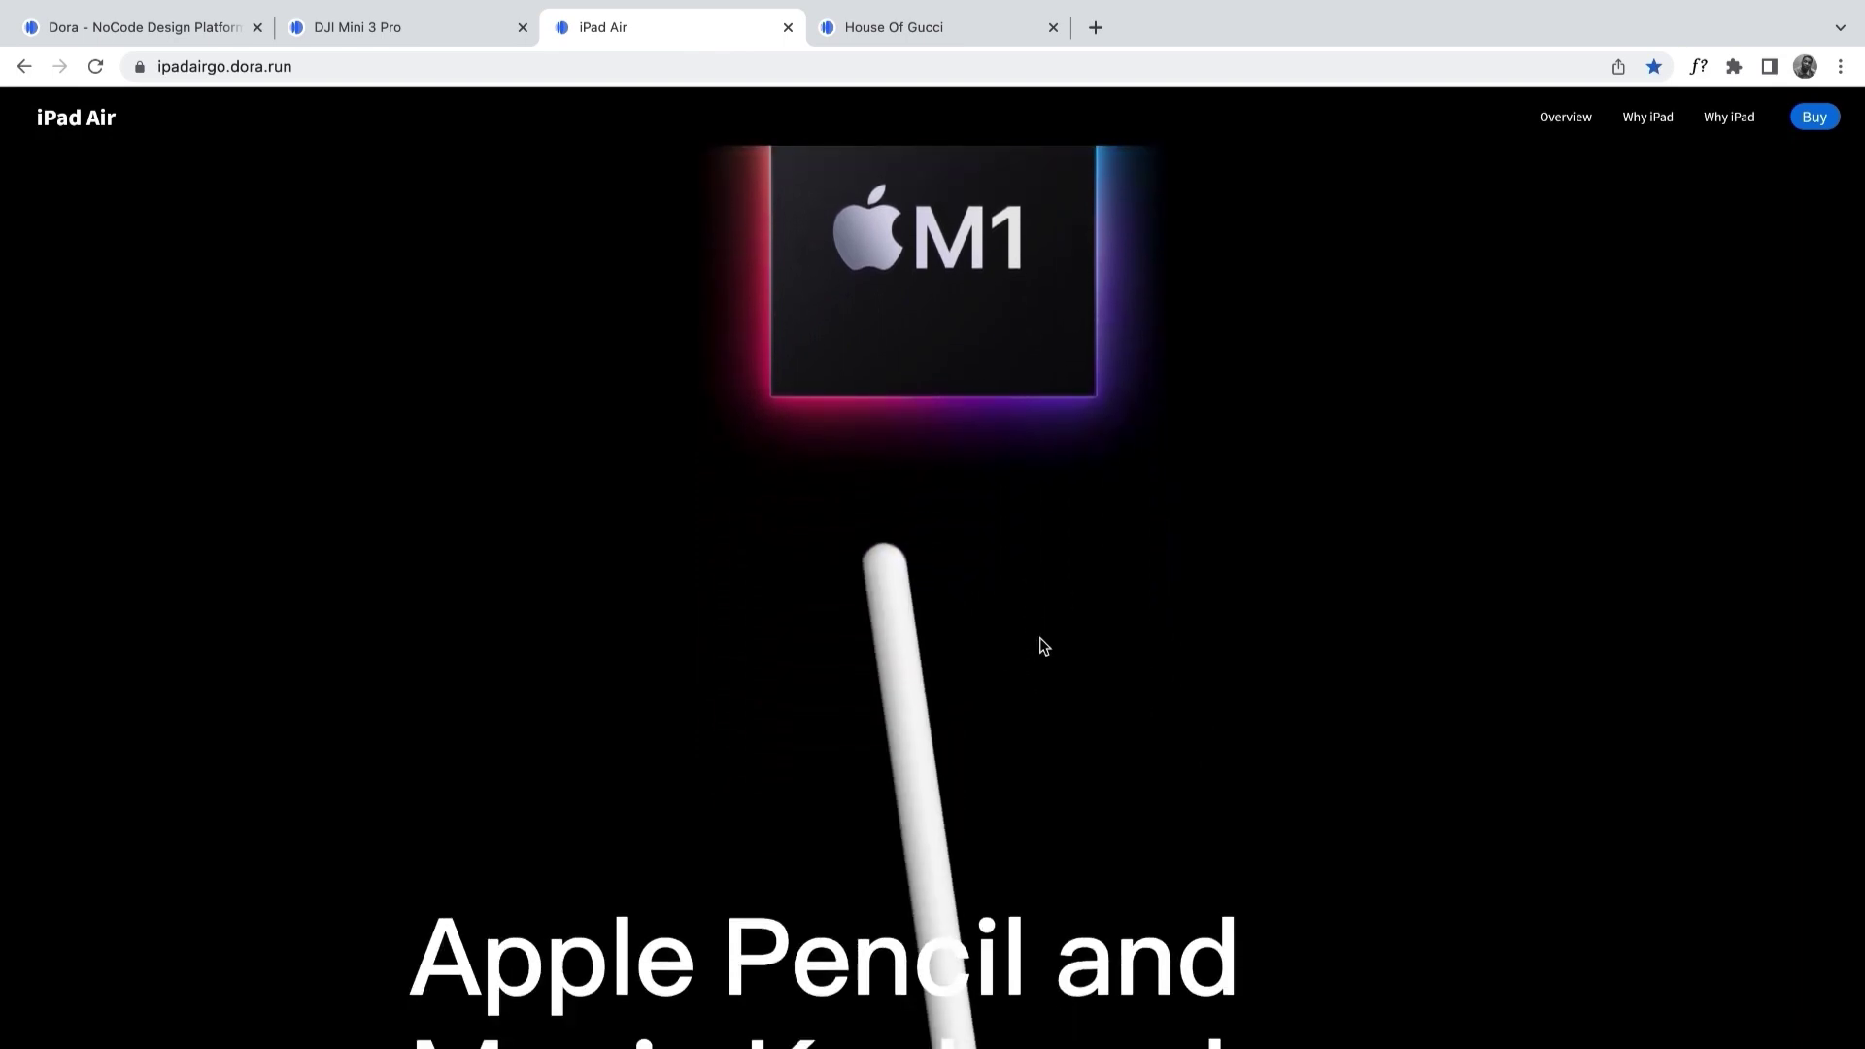
pyautogui.scroll(-7, 1039, 637)
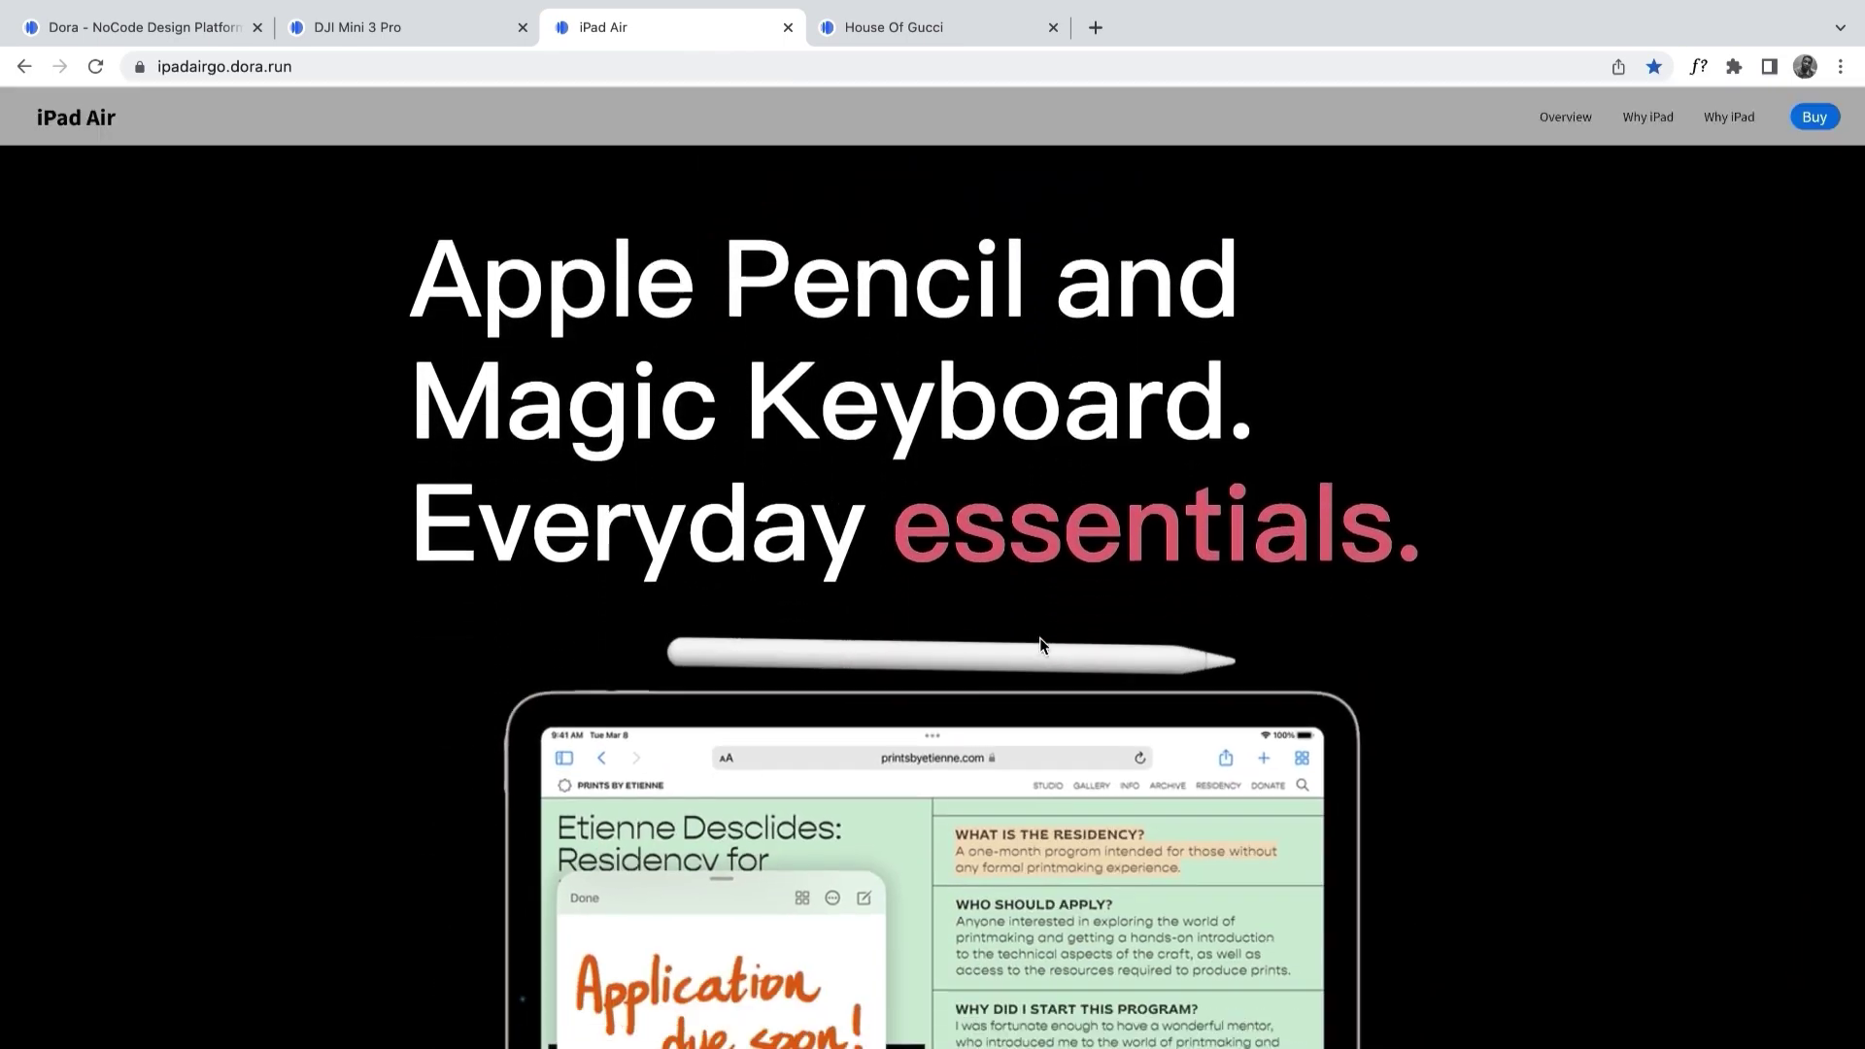
pyautogui.scroll(-6, 1039, 637)
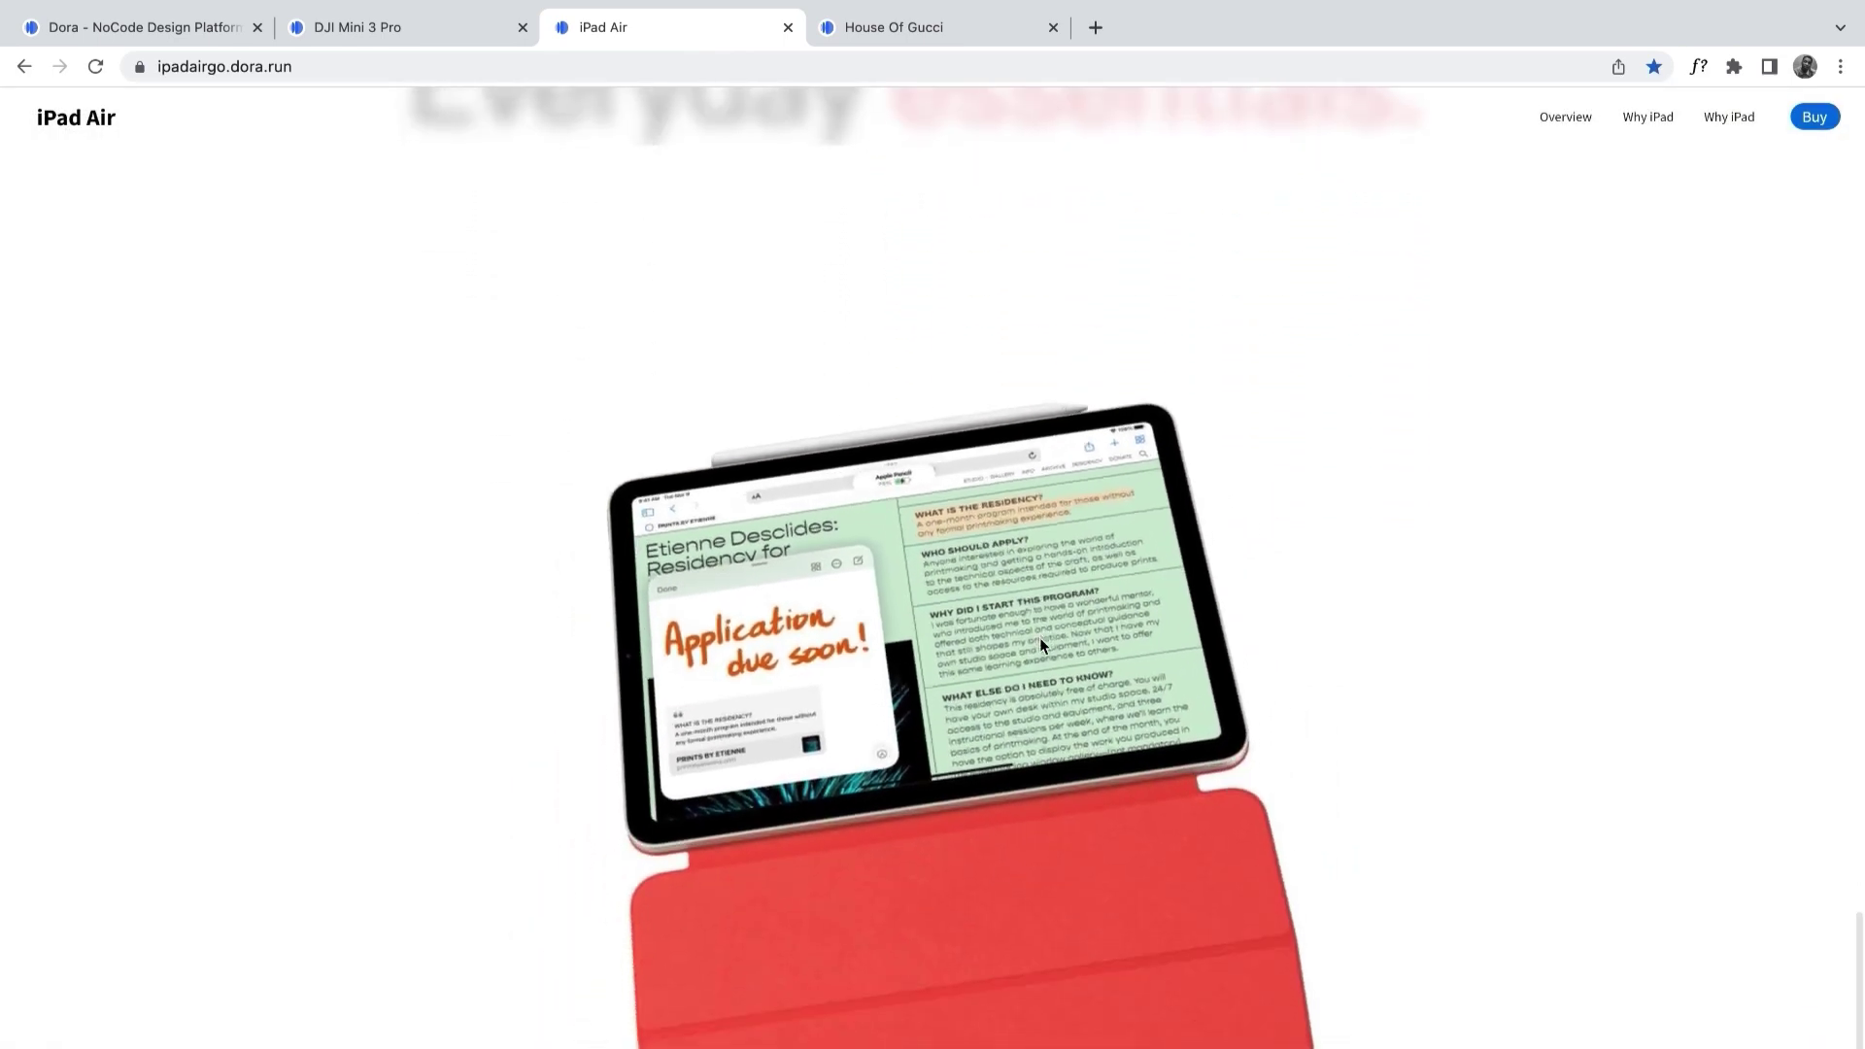
pyautogui.scroll(-6, 1040, 637)
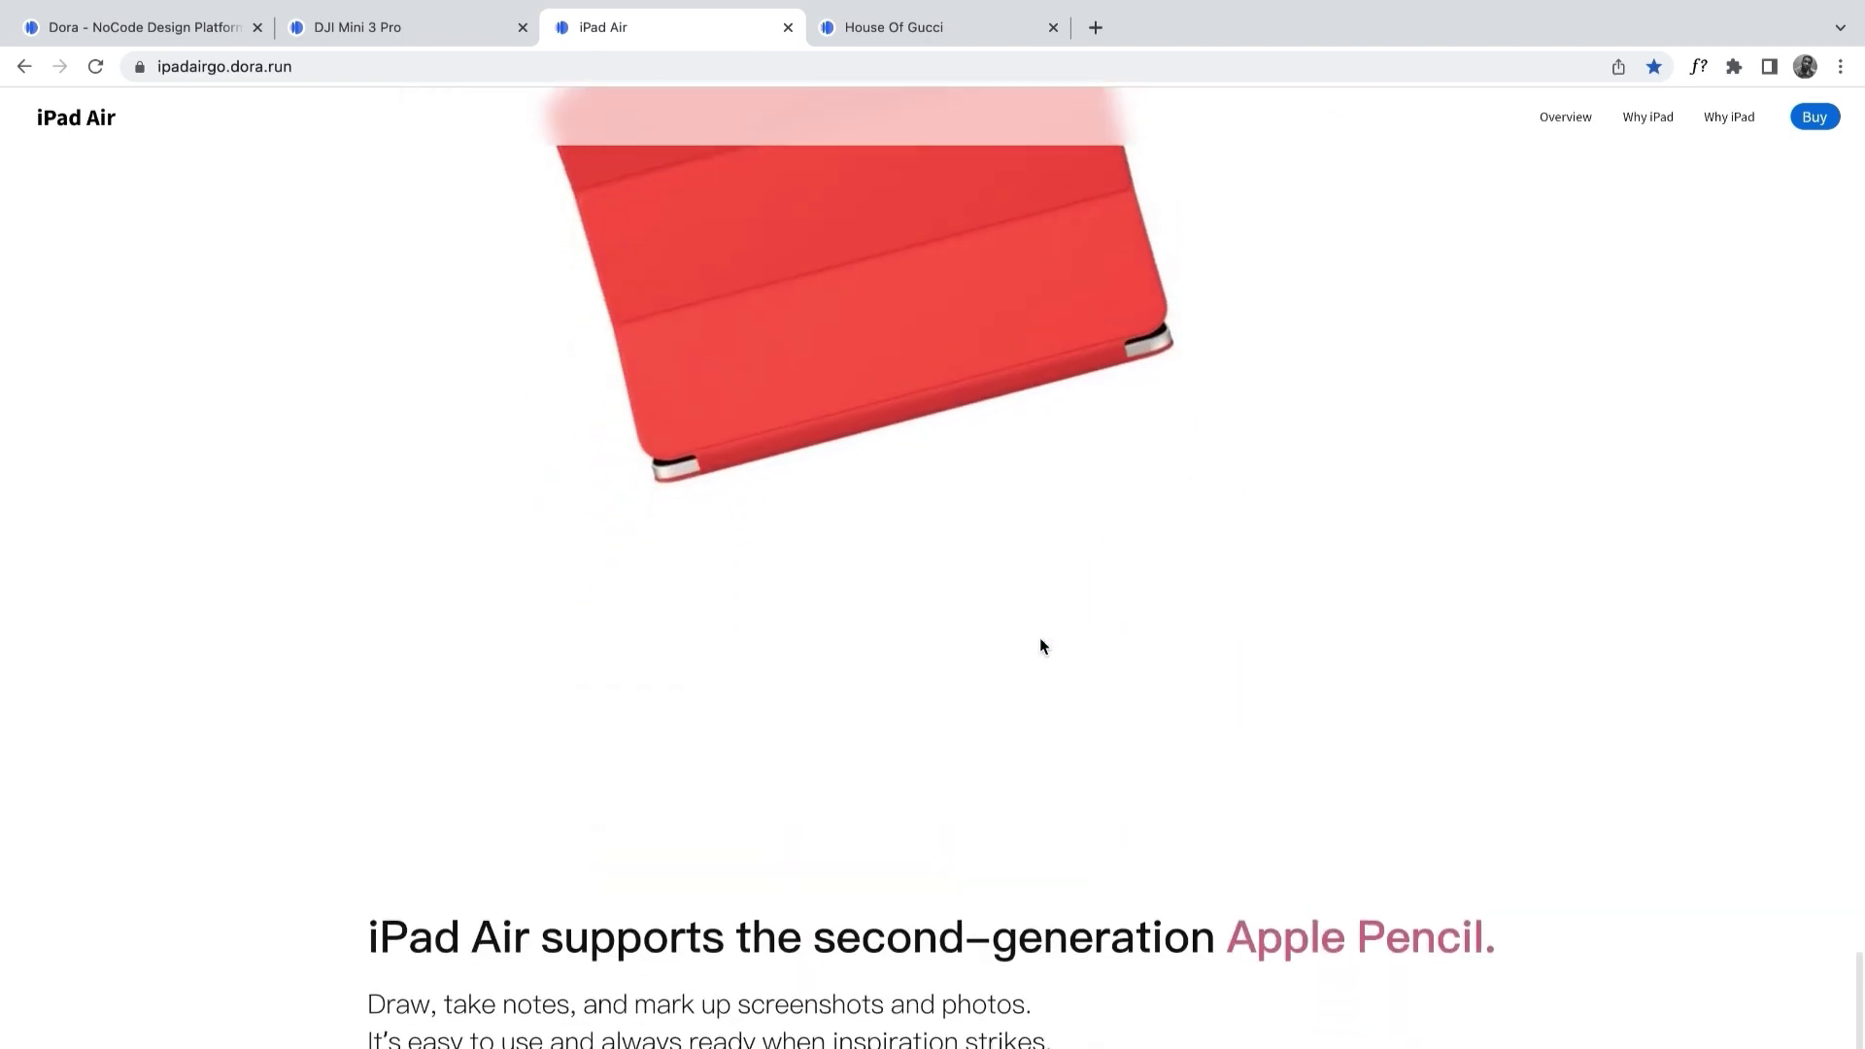
# Replay the red-cover iPad animation, ending at the second-generation Apple Pencil section
pyautogui.scroll(6, 1040, 637)
pyautogui.scroll(-10, 1039, 637)
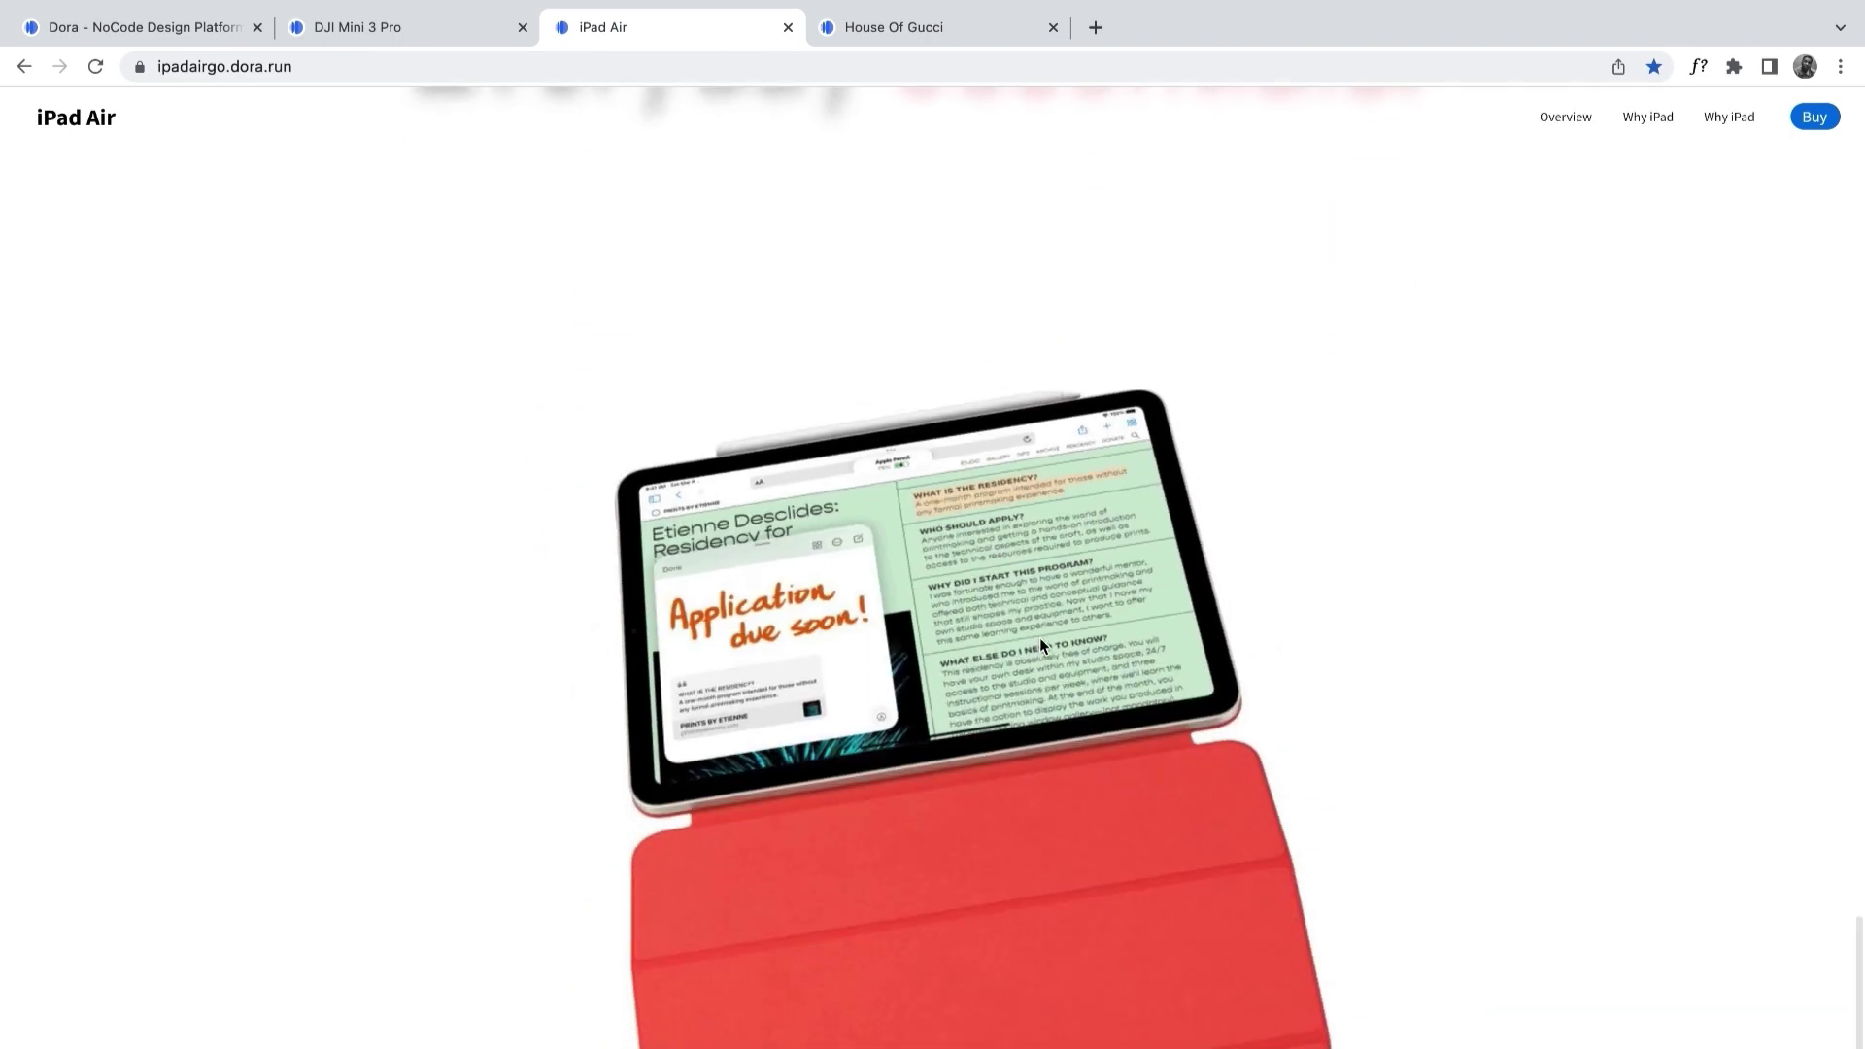
pyautogui.scroll(-3, 1040, 644)
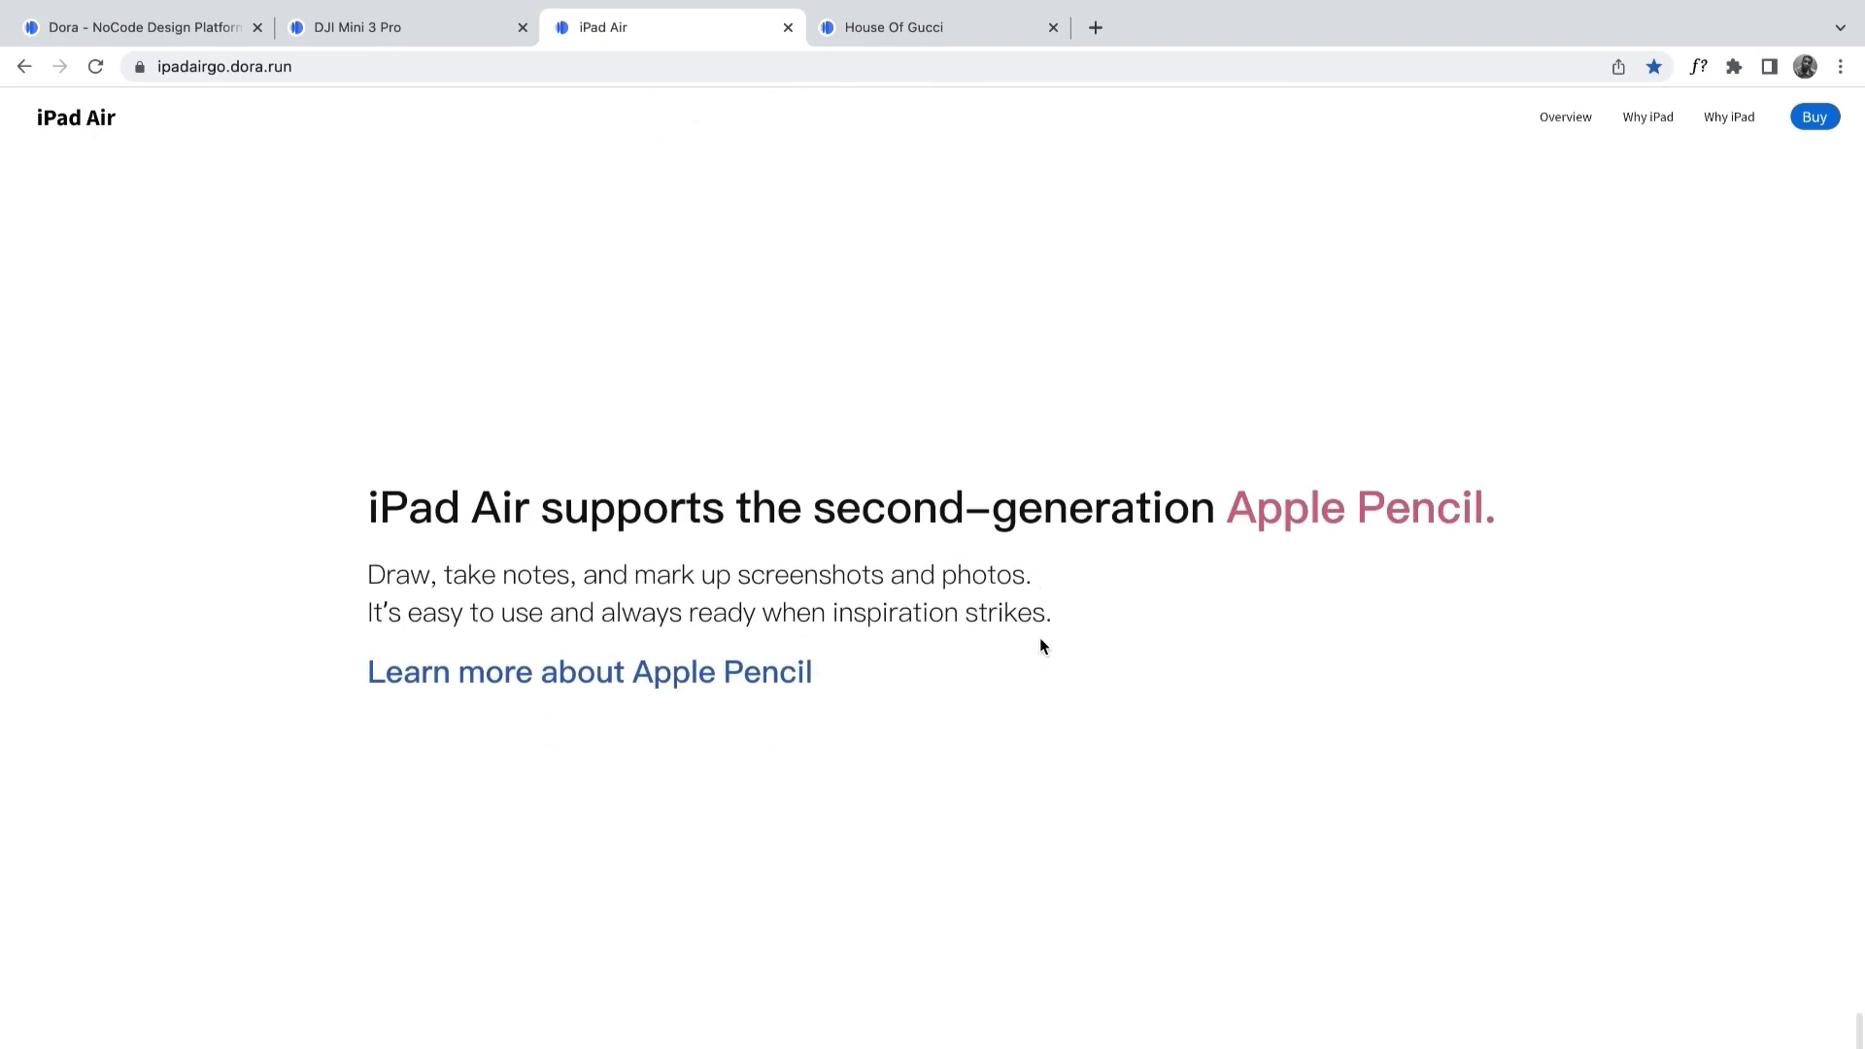
pyautogui.scroll(10, 1041, 645)
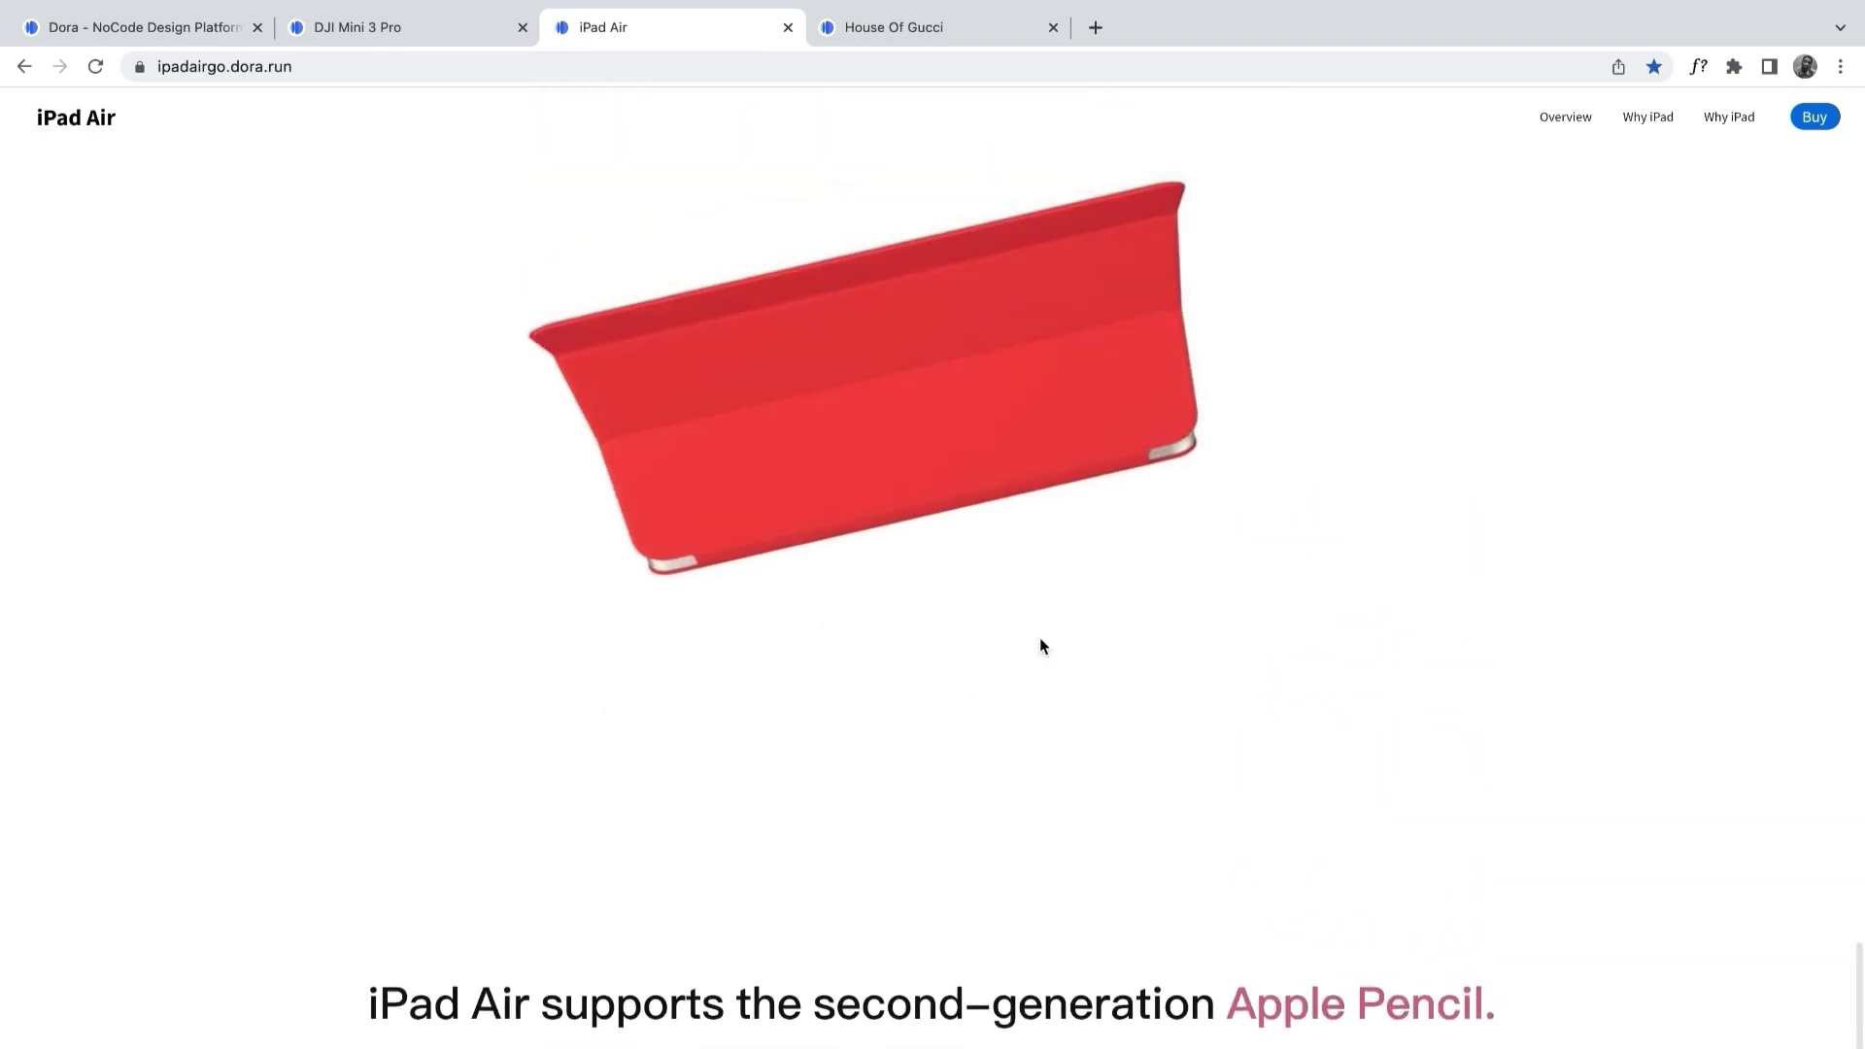
pyautogui.scroll(10, 1039, 638)
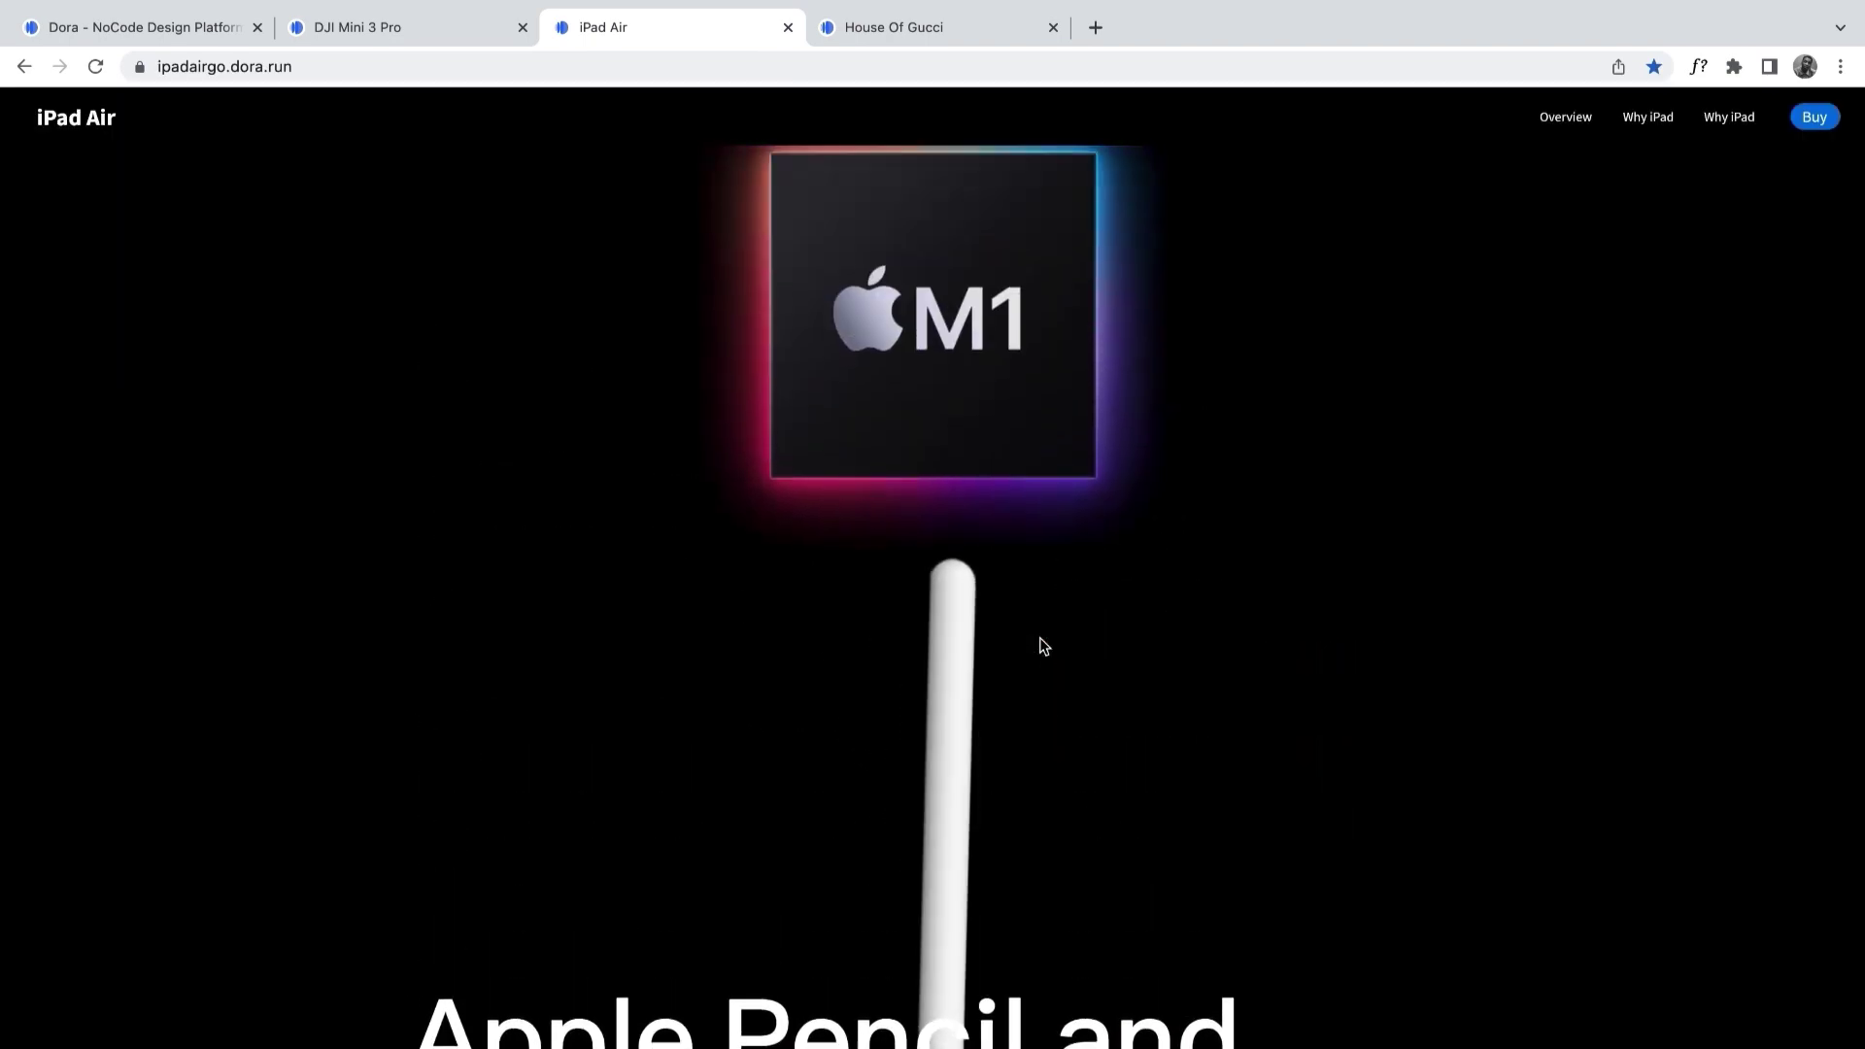
pyautogui.scroll(-4, 1039, 637)
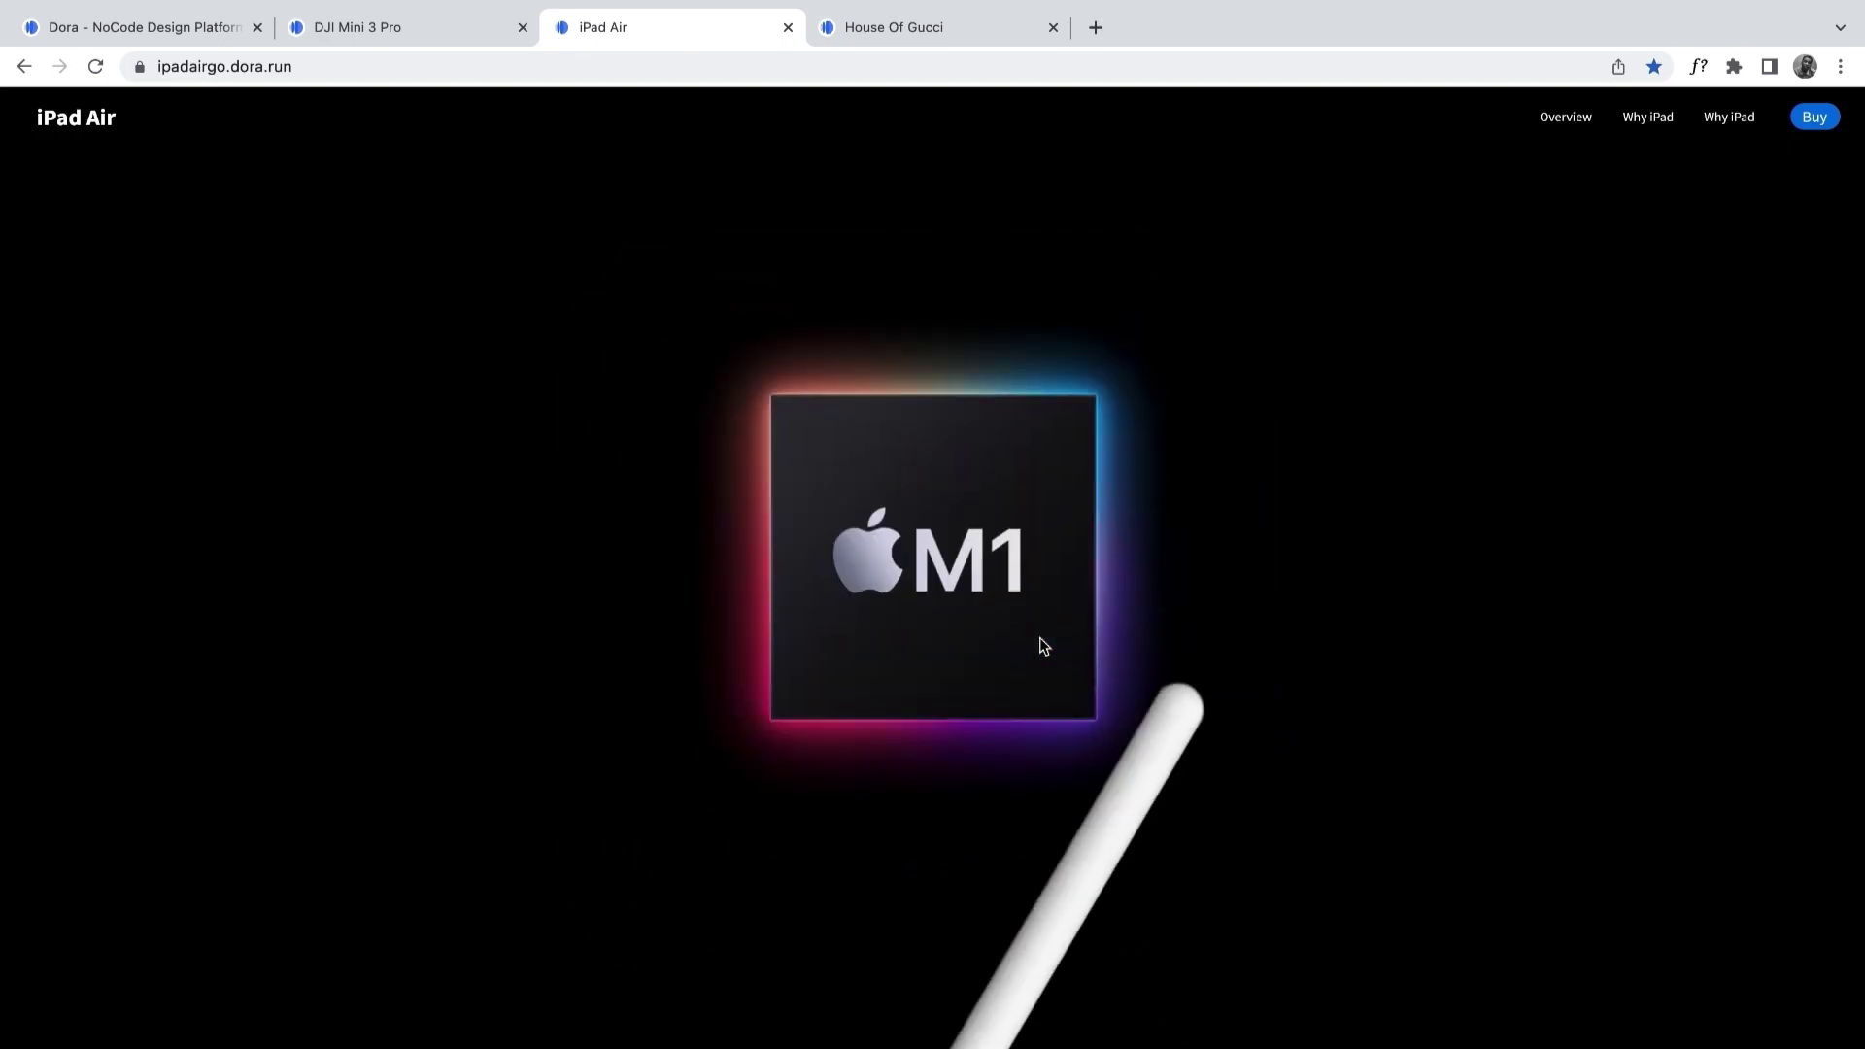
pyautogui.scroll(-10, 1040, 644)
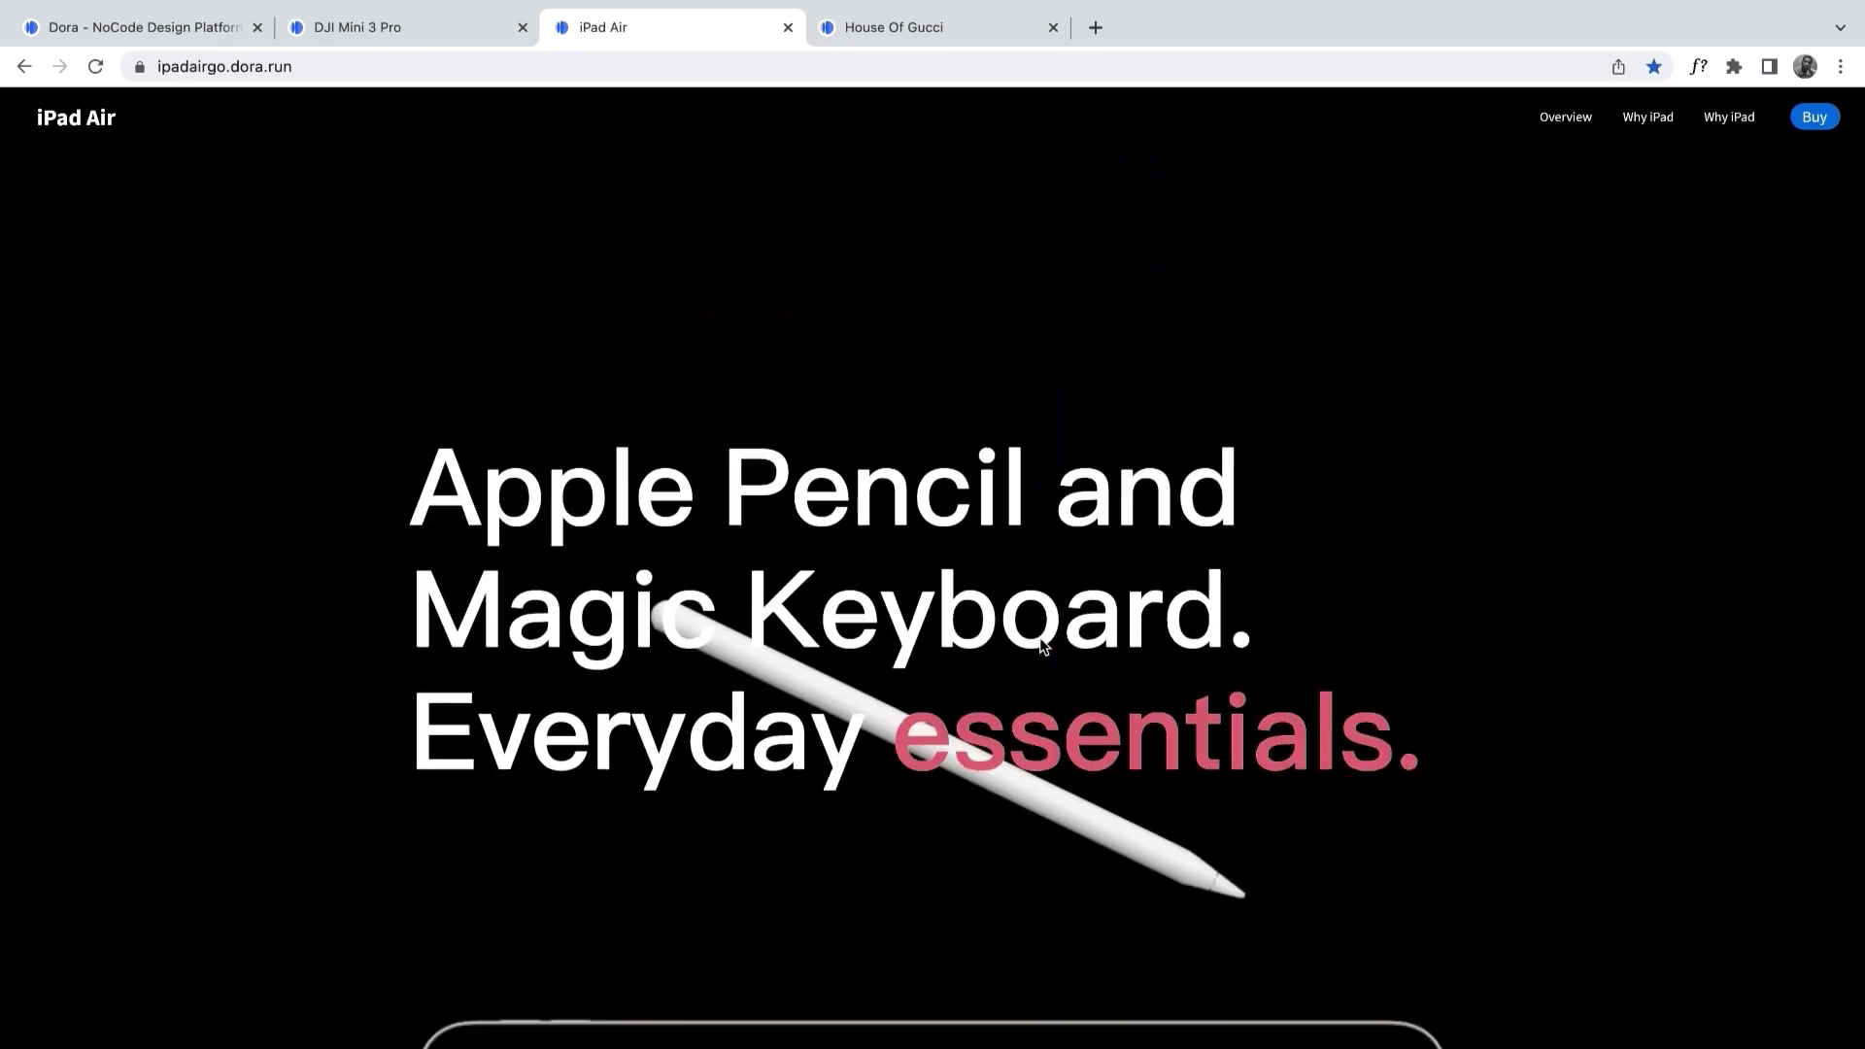
pyautogui.scroll(5, 1039, 637)
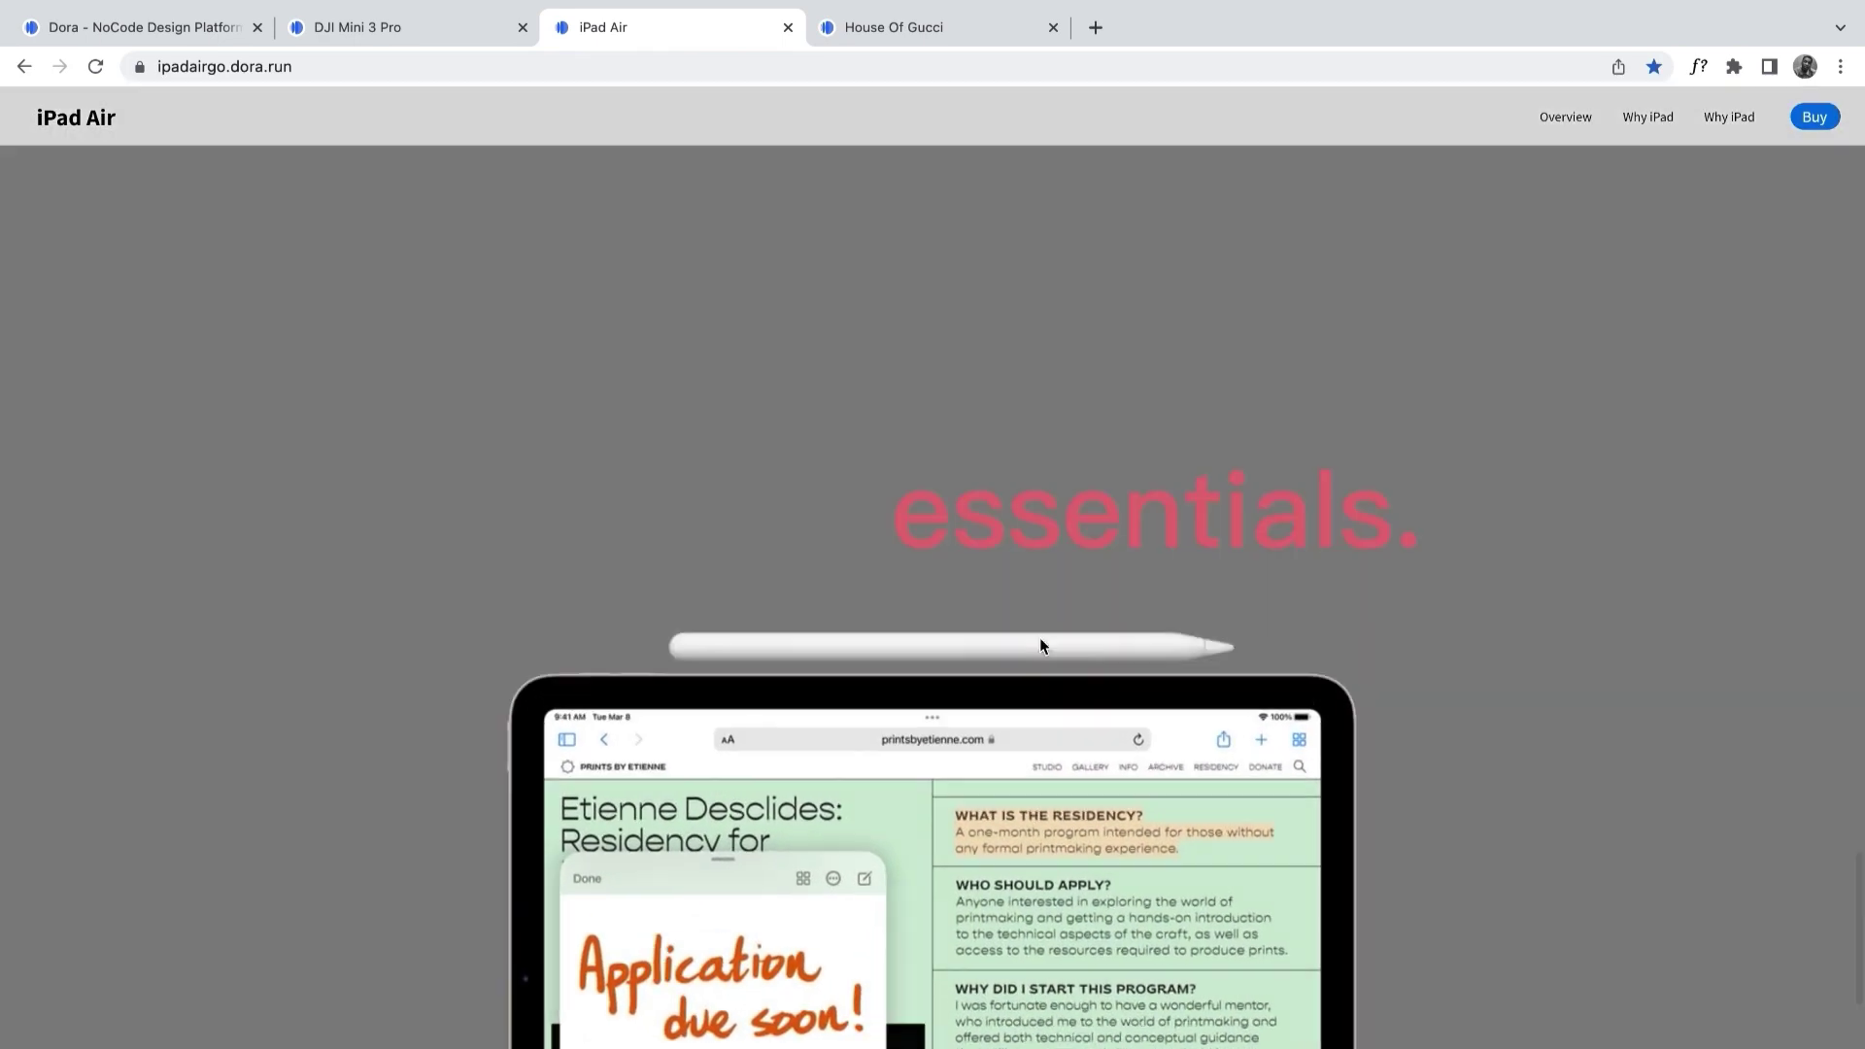
pyautogui.scroll(-5, 1027, 462)
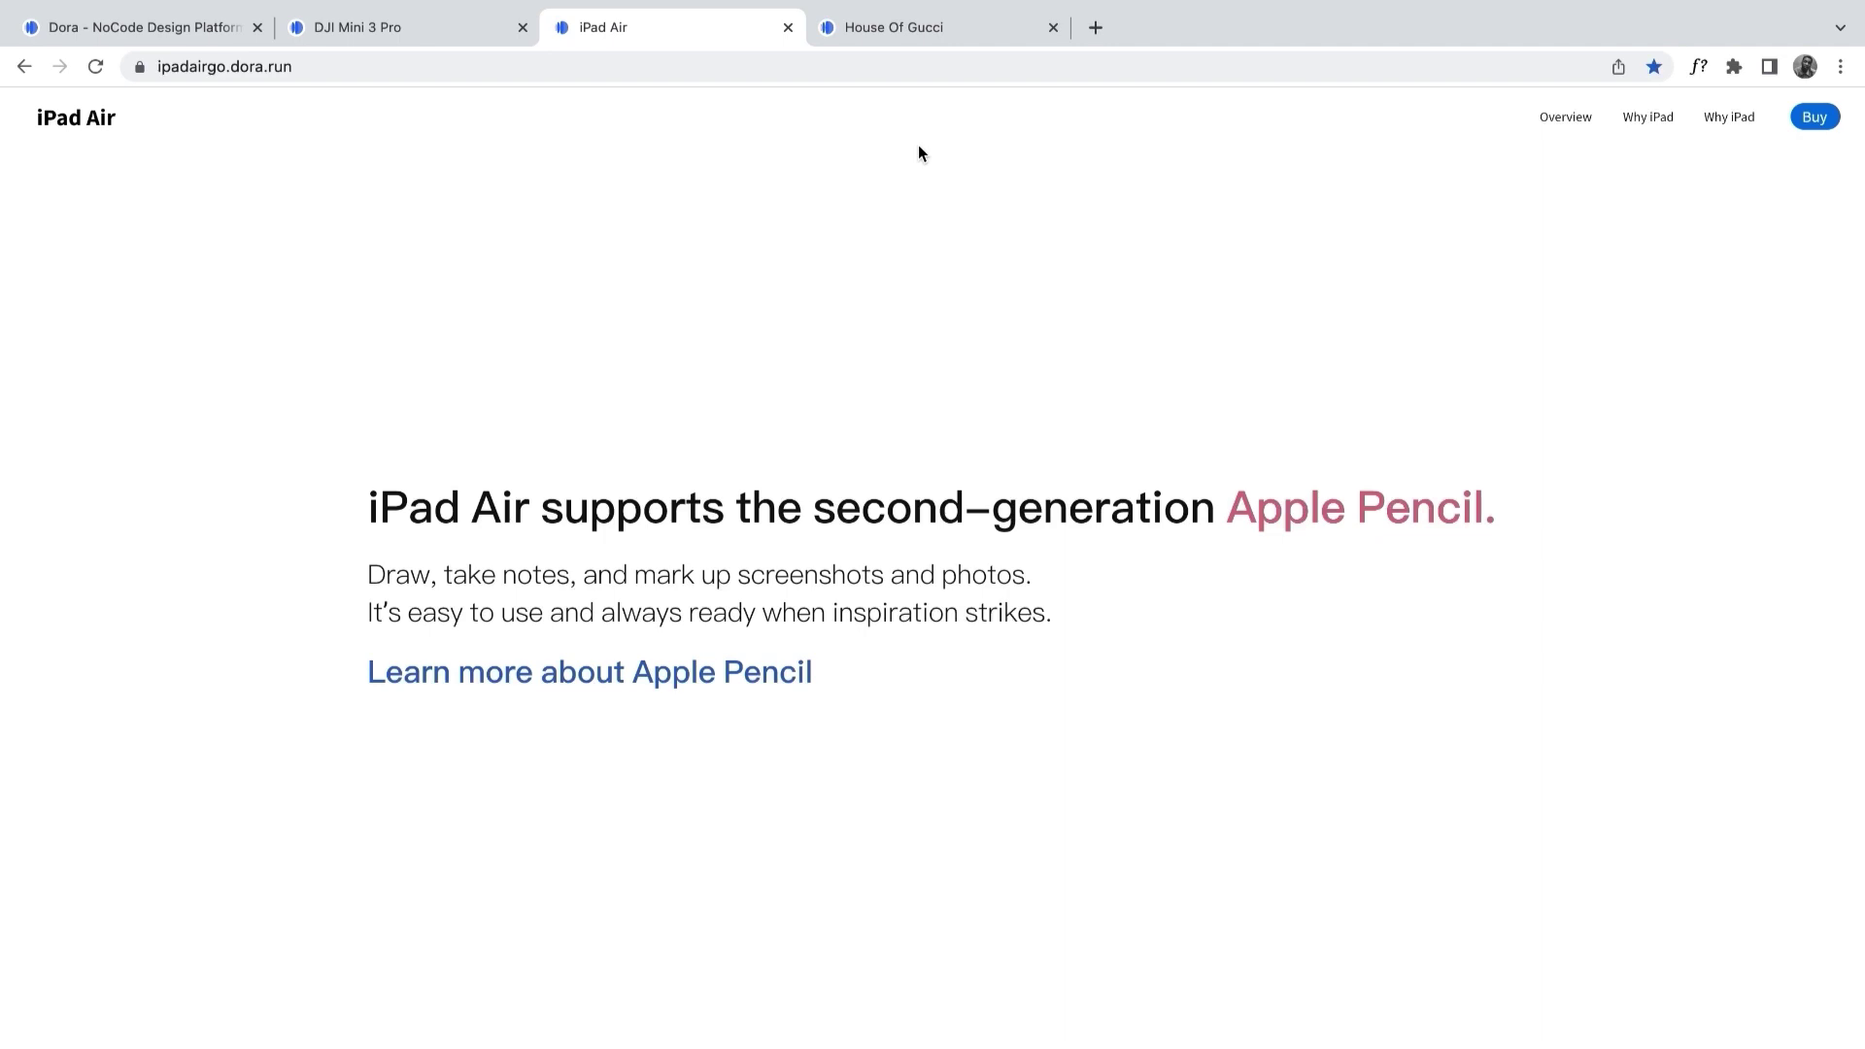
# Open the House Of Gucci site and scroll into its gold key animation
pyautogui.click(923, 32)
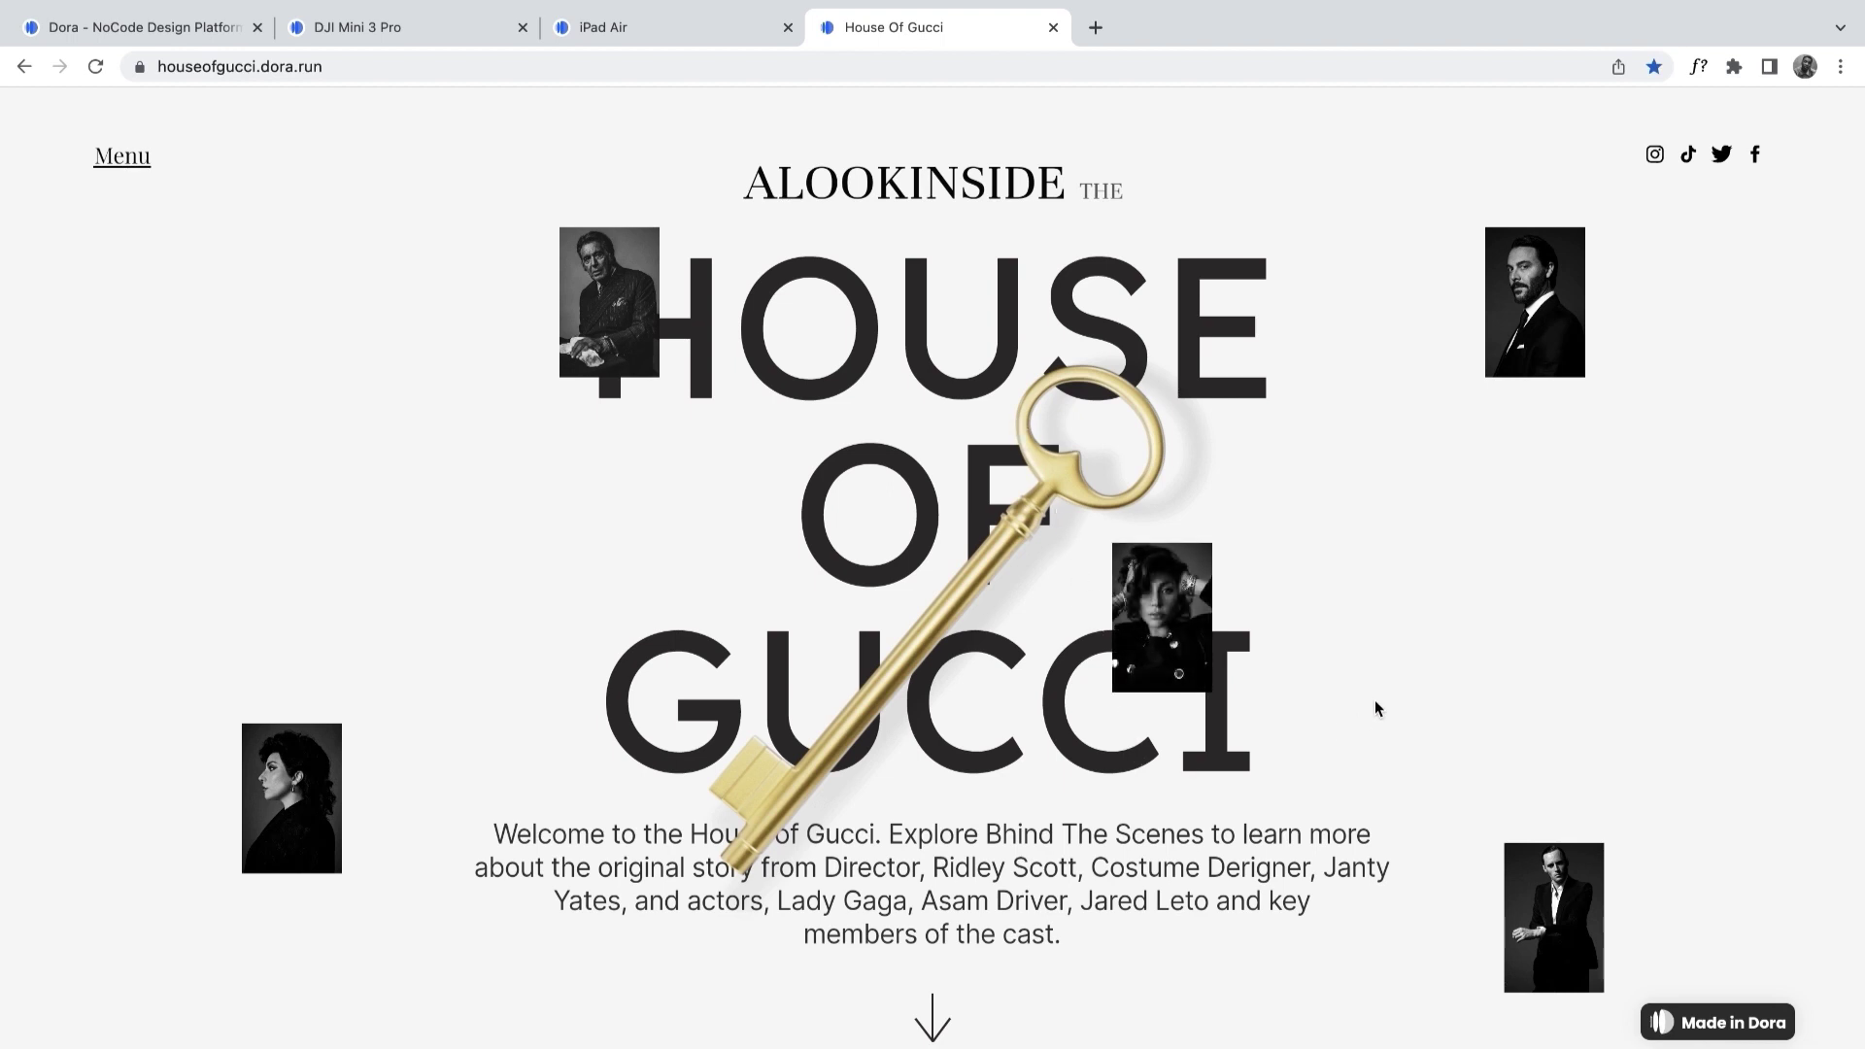
pyautogui.scroll(-5, 1375, 707)
pyautogui.scroll(-2, 1375, 707)
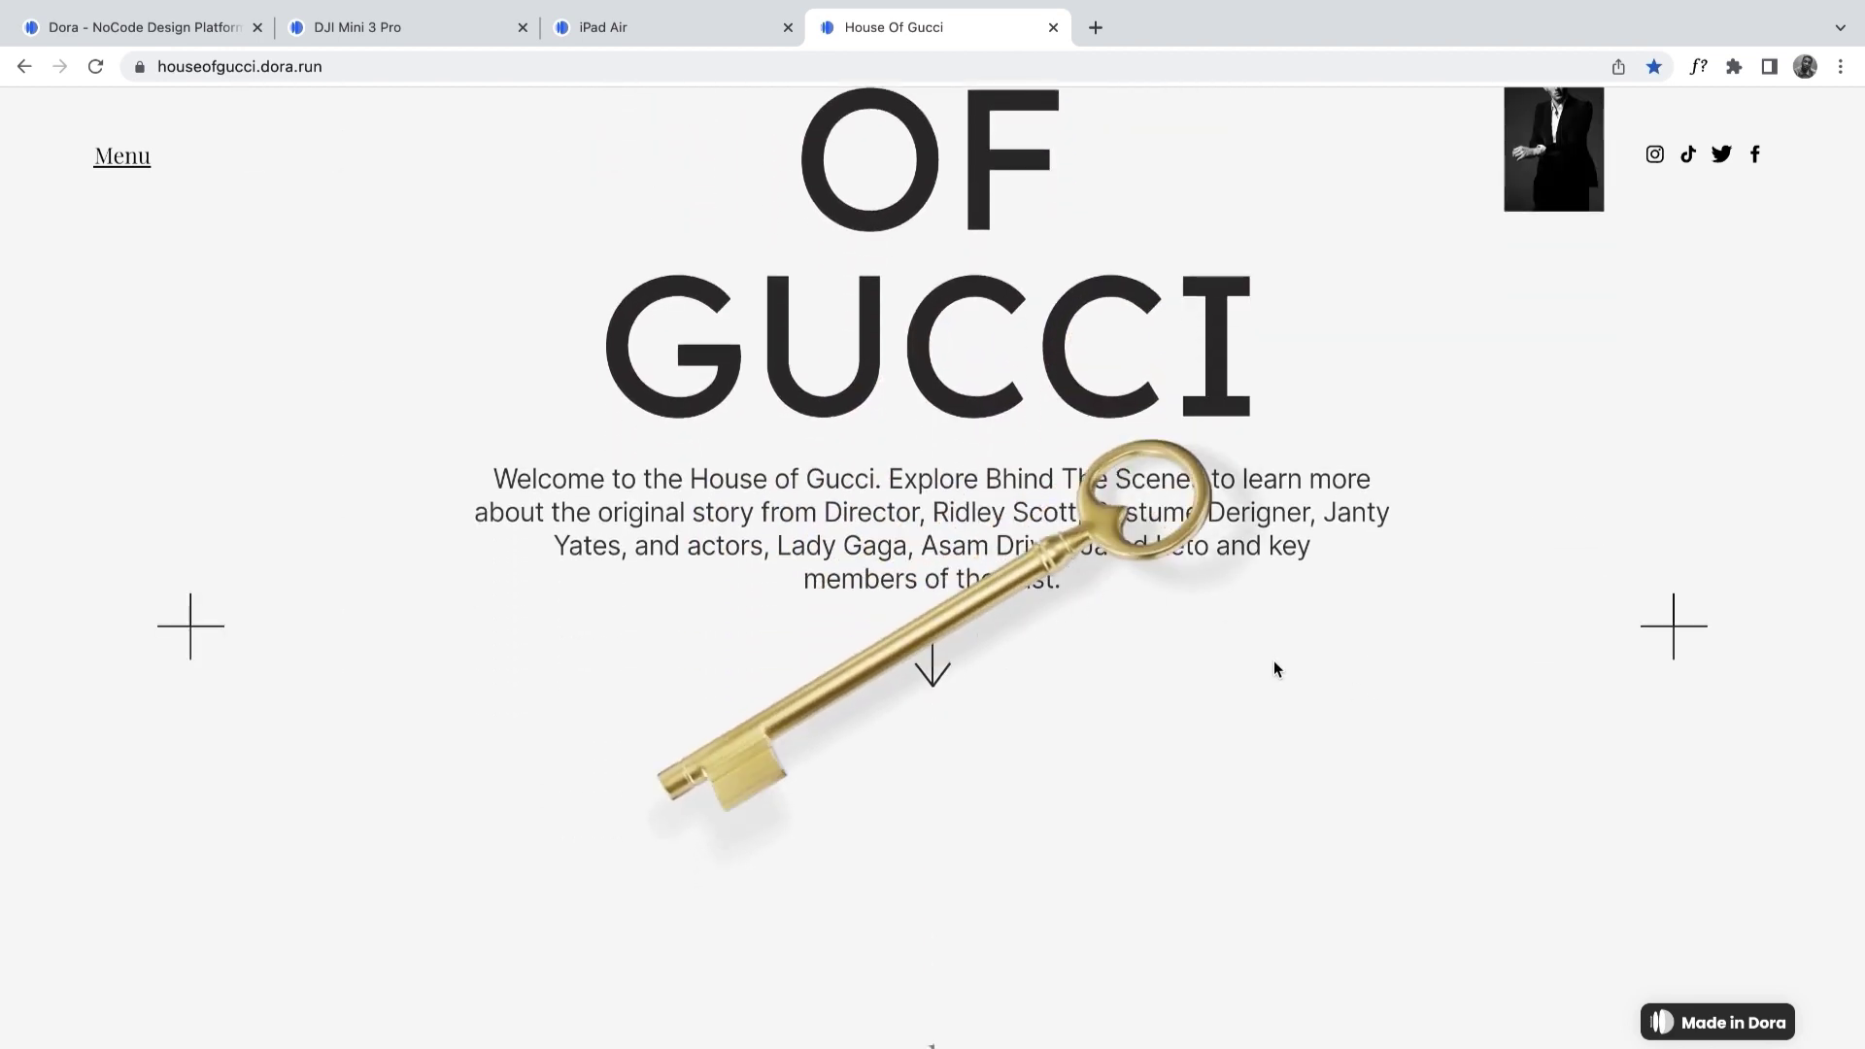
pyautogui.scroll(-4, 1275, 668)
pyautogui.scroll(-1, 1275, 668)
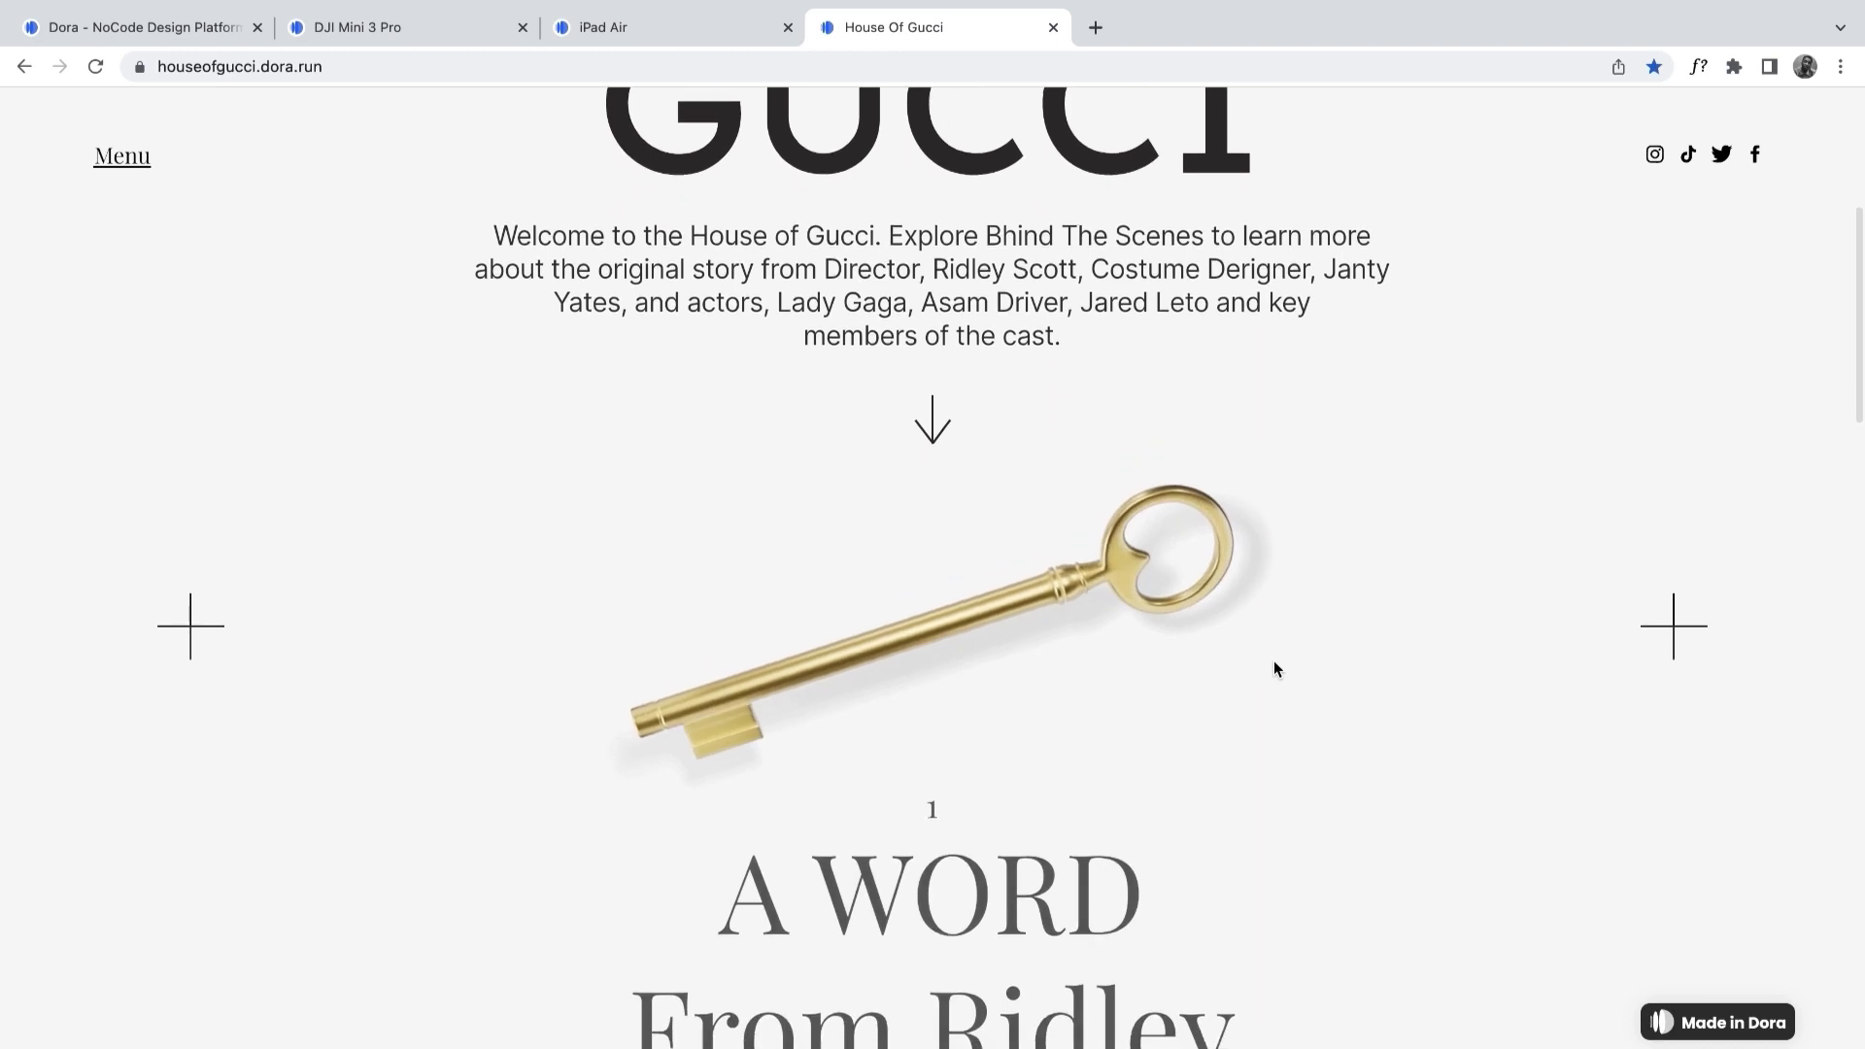
pyautogui.scroll(-3, 1275, 668)
pyautogui.scroll(-5, 1275, 668)
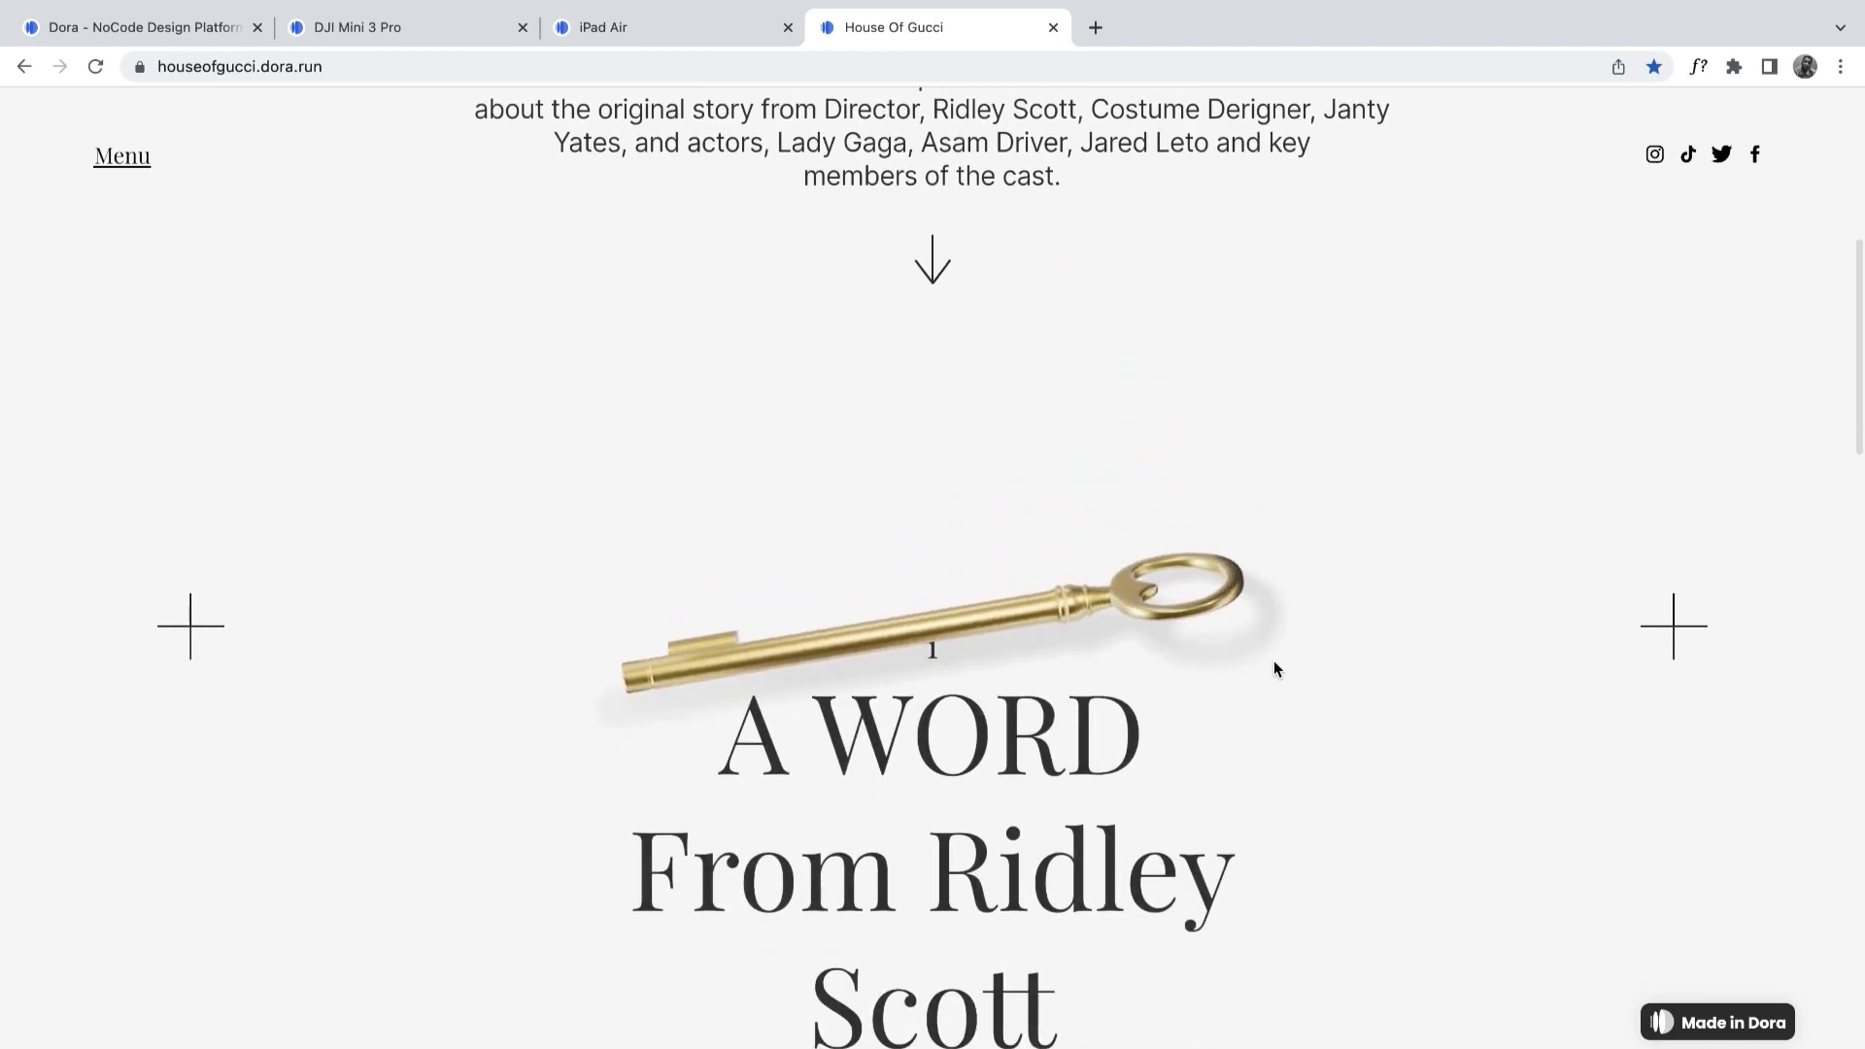
pyautogui.scroll(-5, 1273, 668)
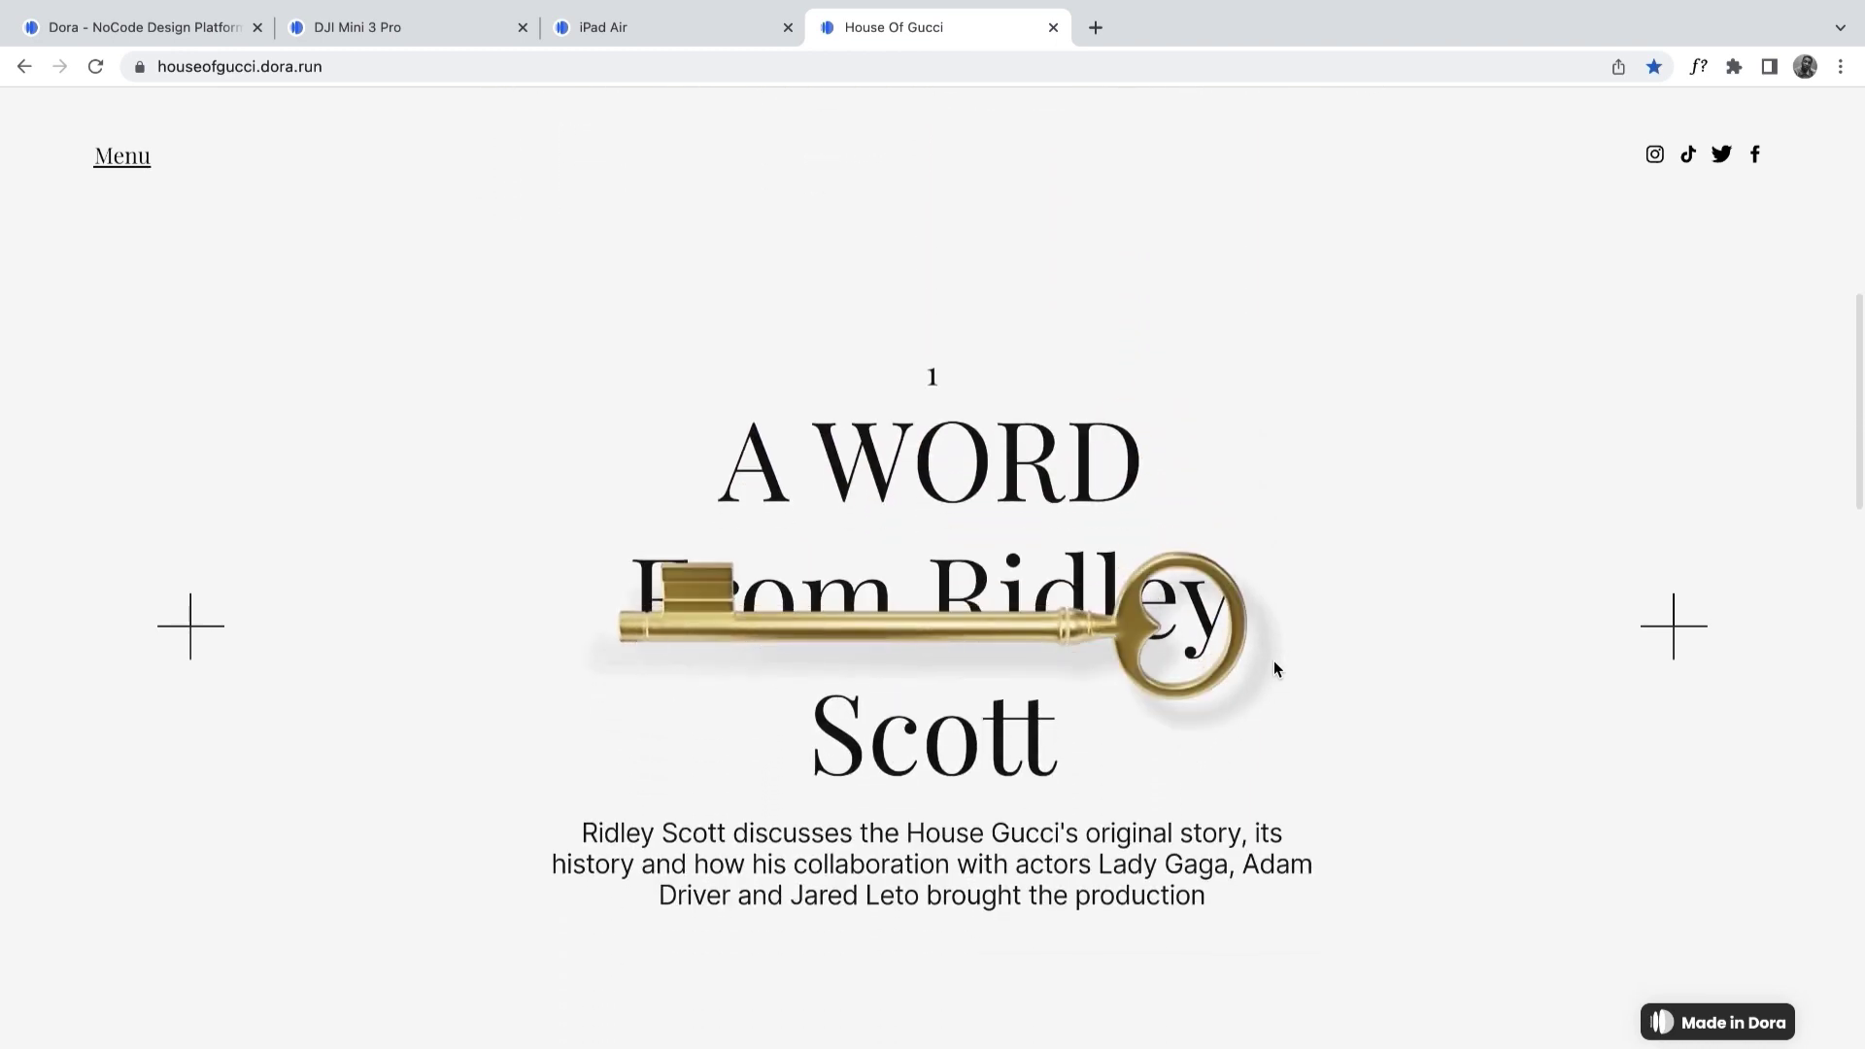
pyautogui.scroll(-3, 1274, 668)
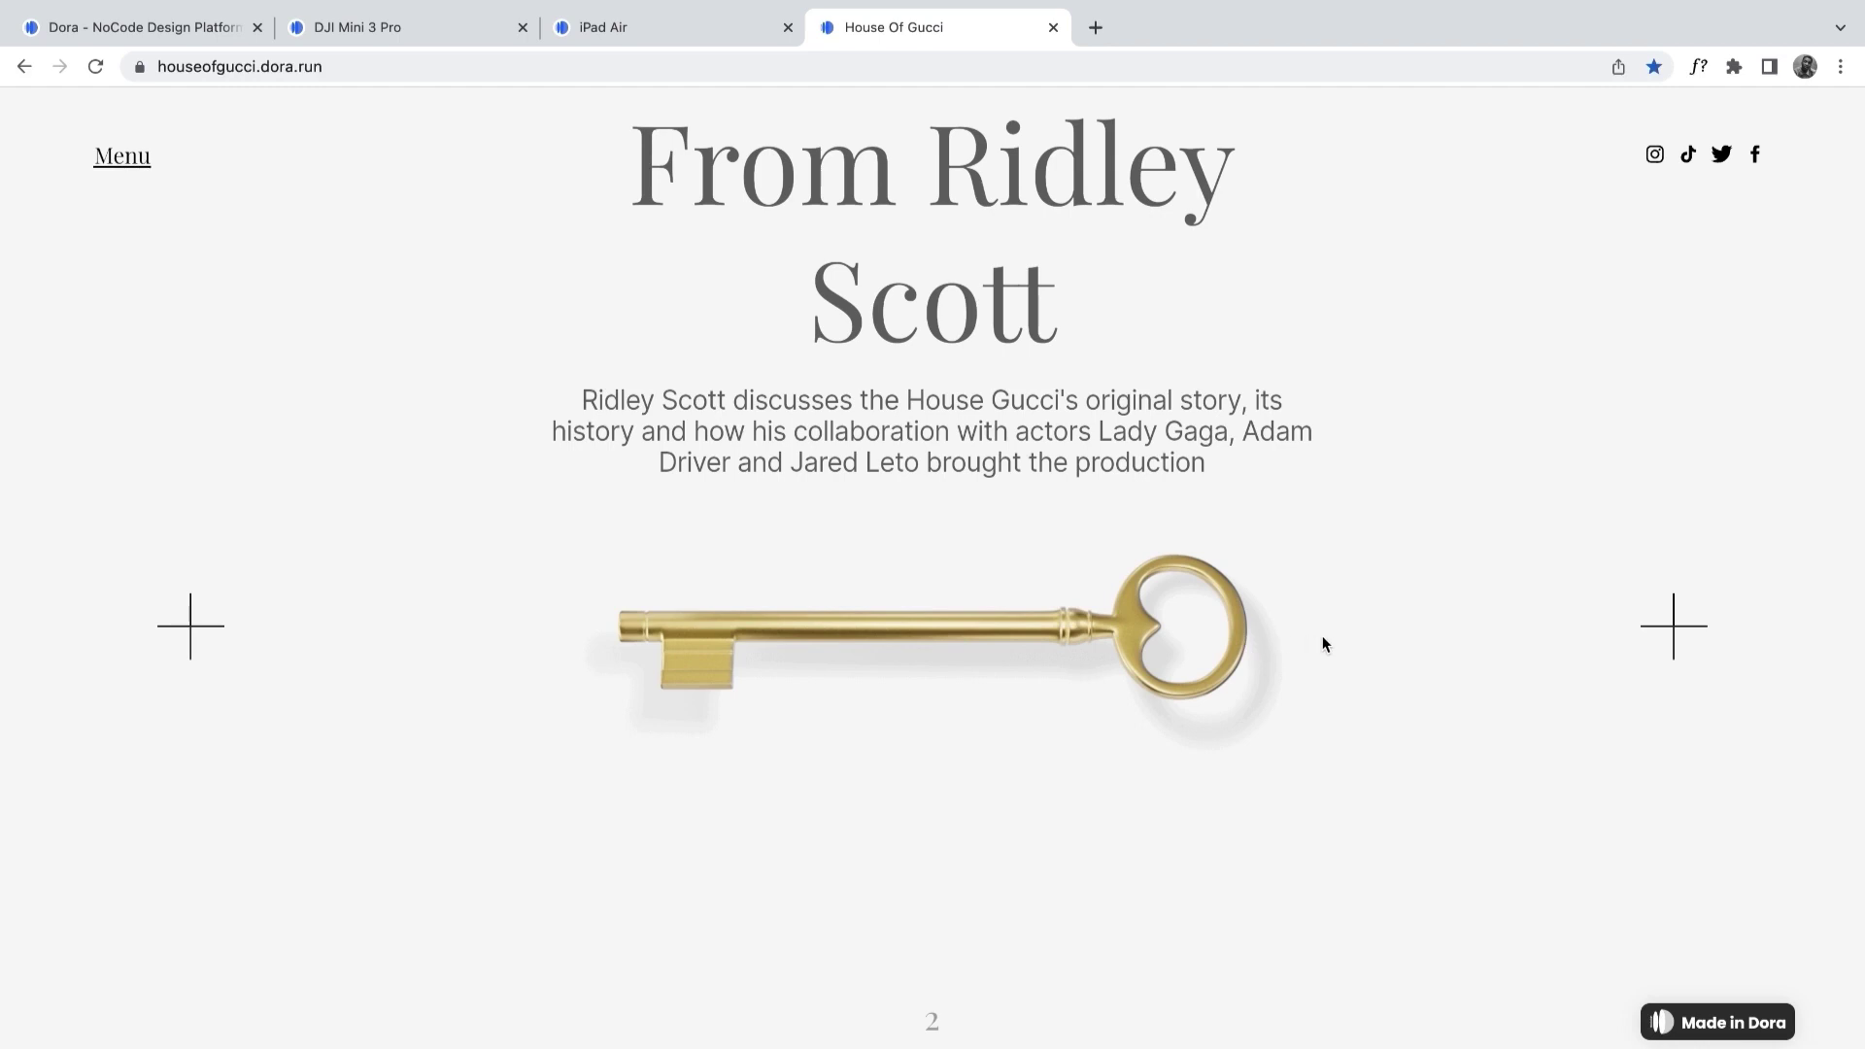
# Follow the key down through the numbered story sections, then scroll back up slightly
pyautogui.scroll(-4, 1321, 637)
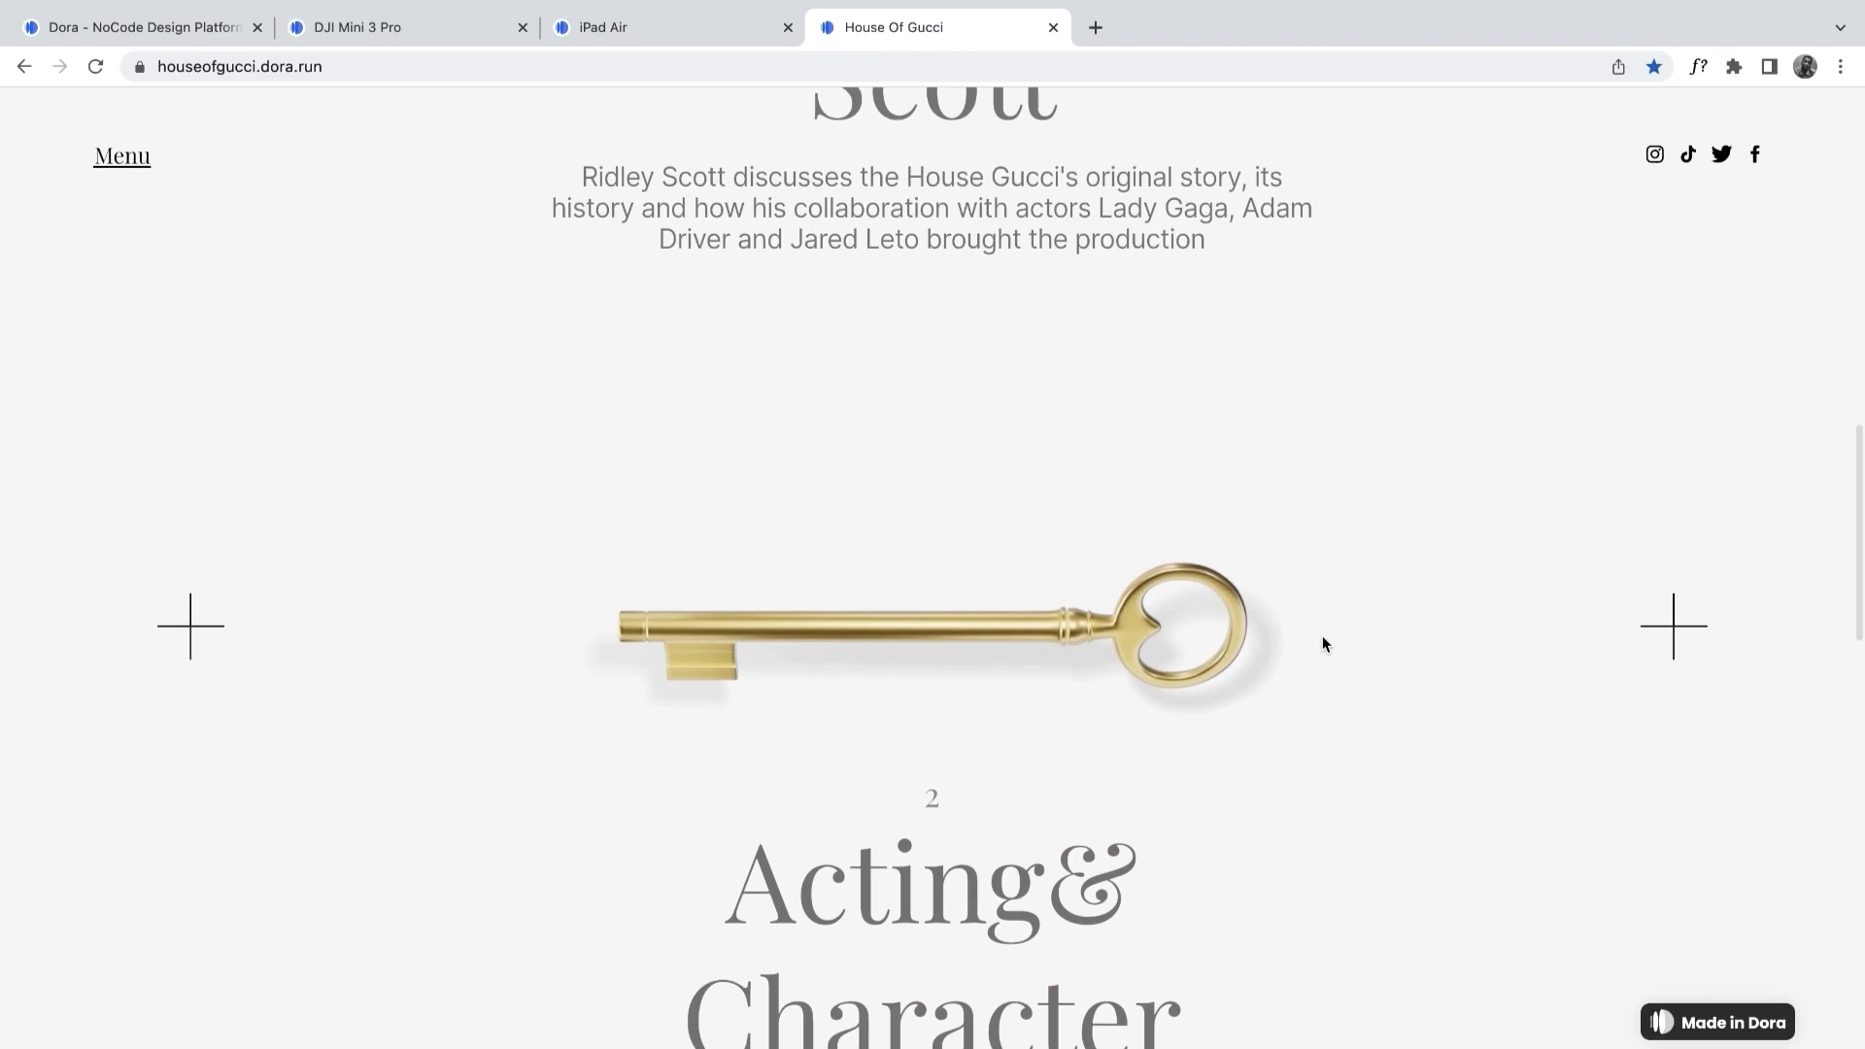
pyautogui.scroll(-2, 1322, 642)
pyautogui.scroll(-4, 1321, 643)
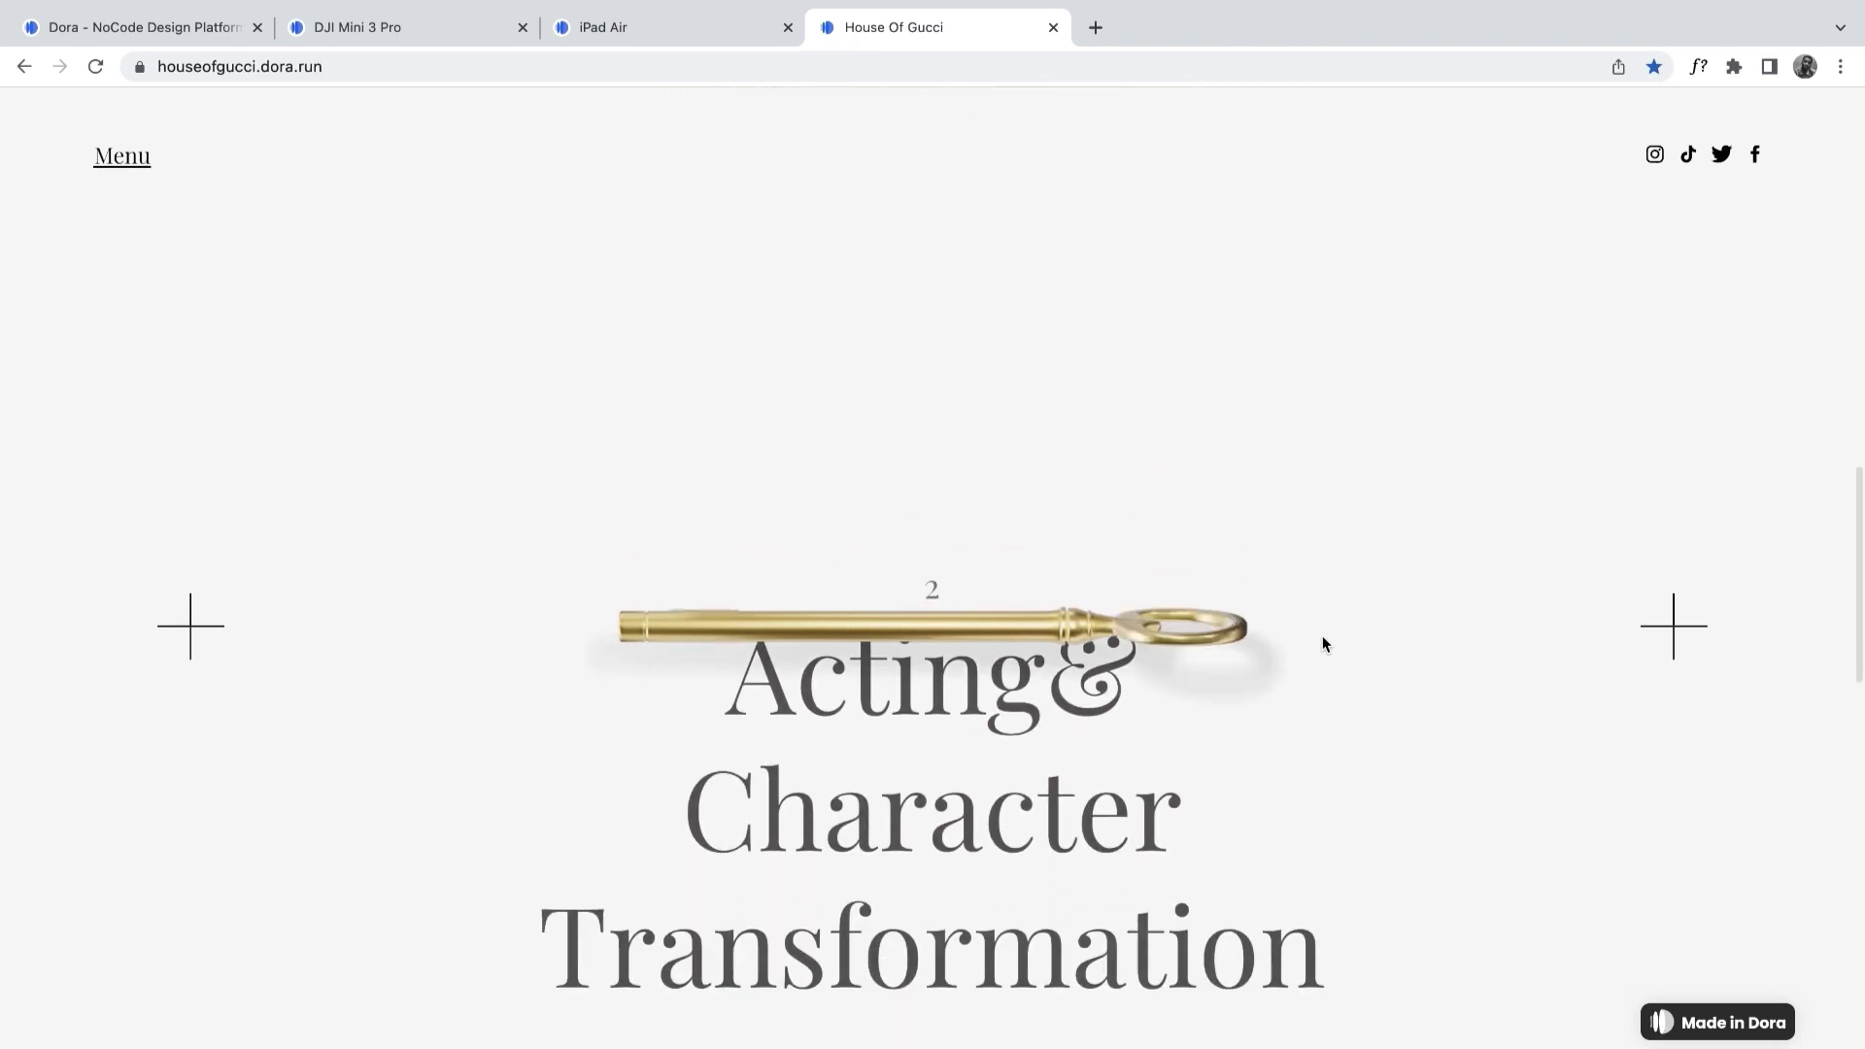
pyautogui.scroll(-4, 1322, 643)
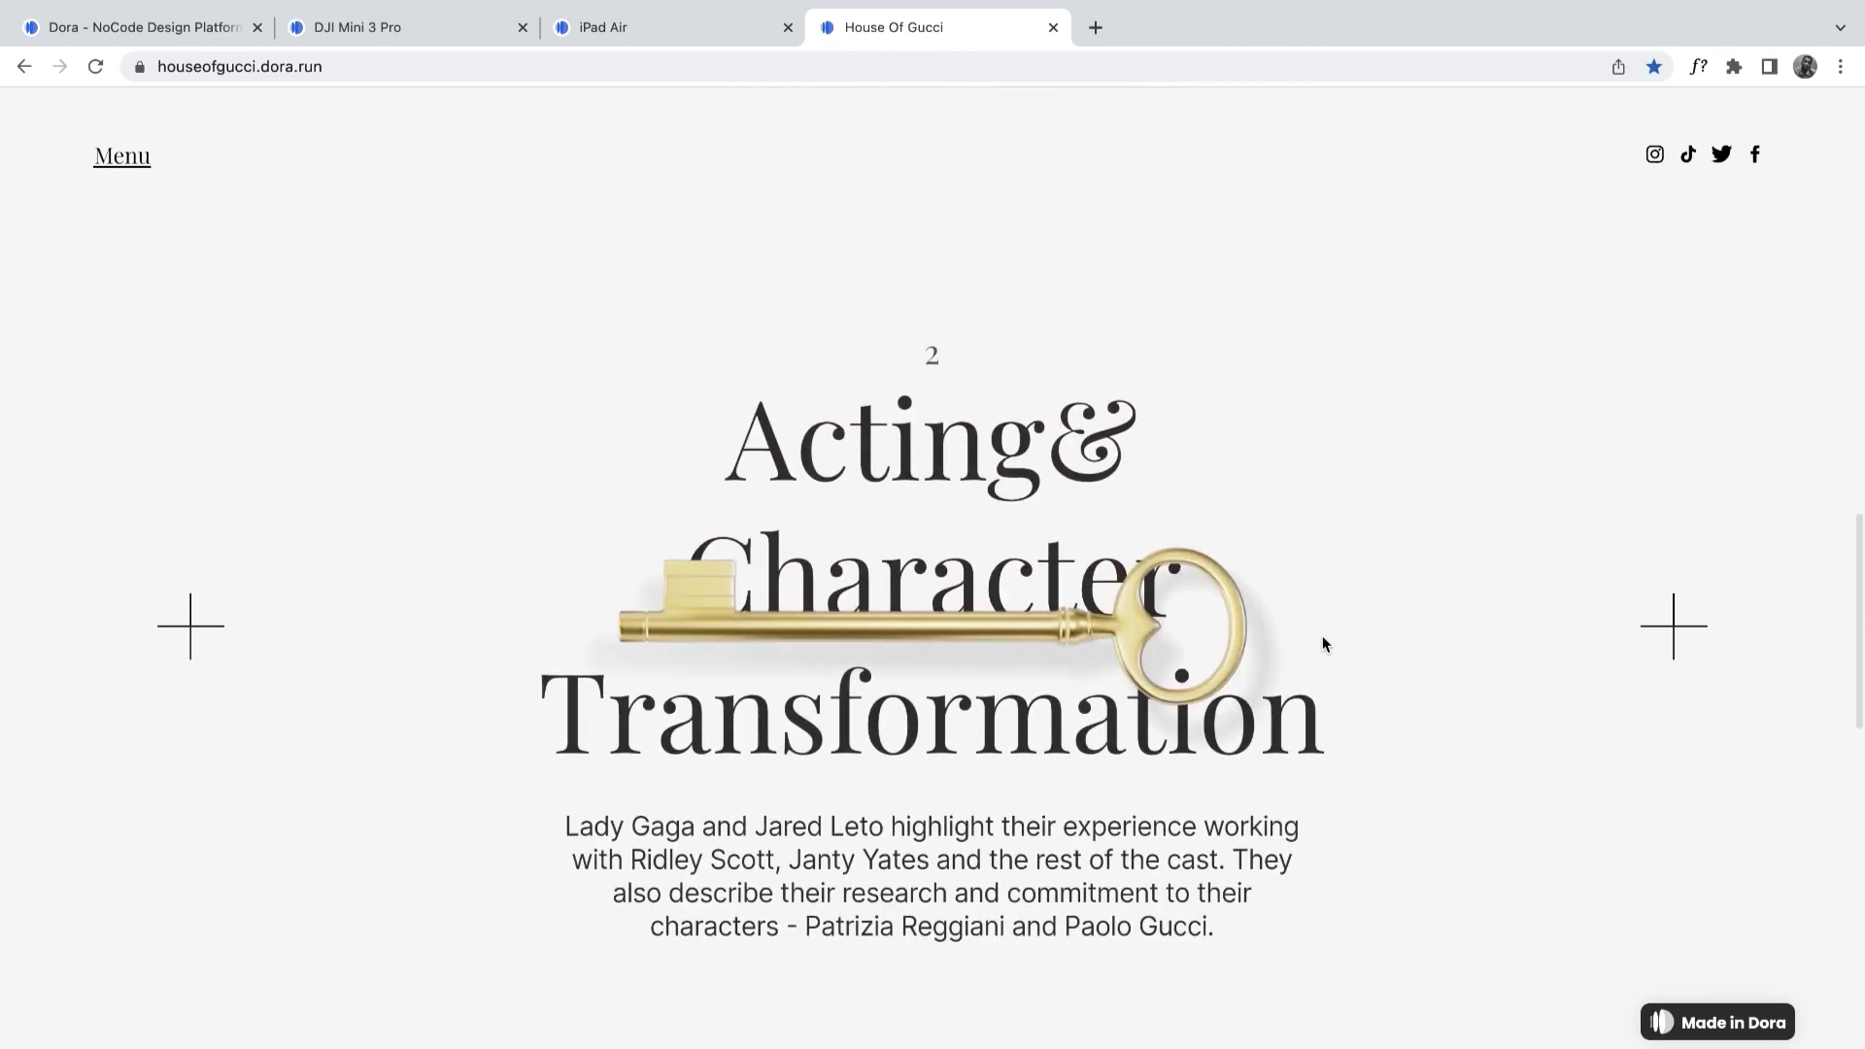
pyautogui.scroll(-2, 1322, 643)
pyautogui.scroll(-1, 1322, 643)
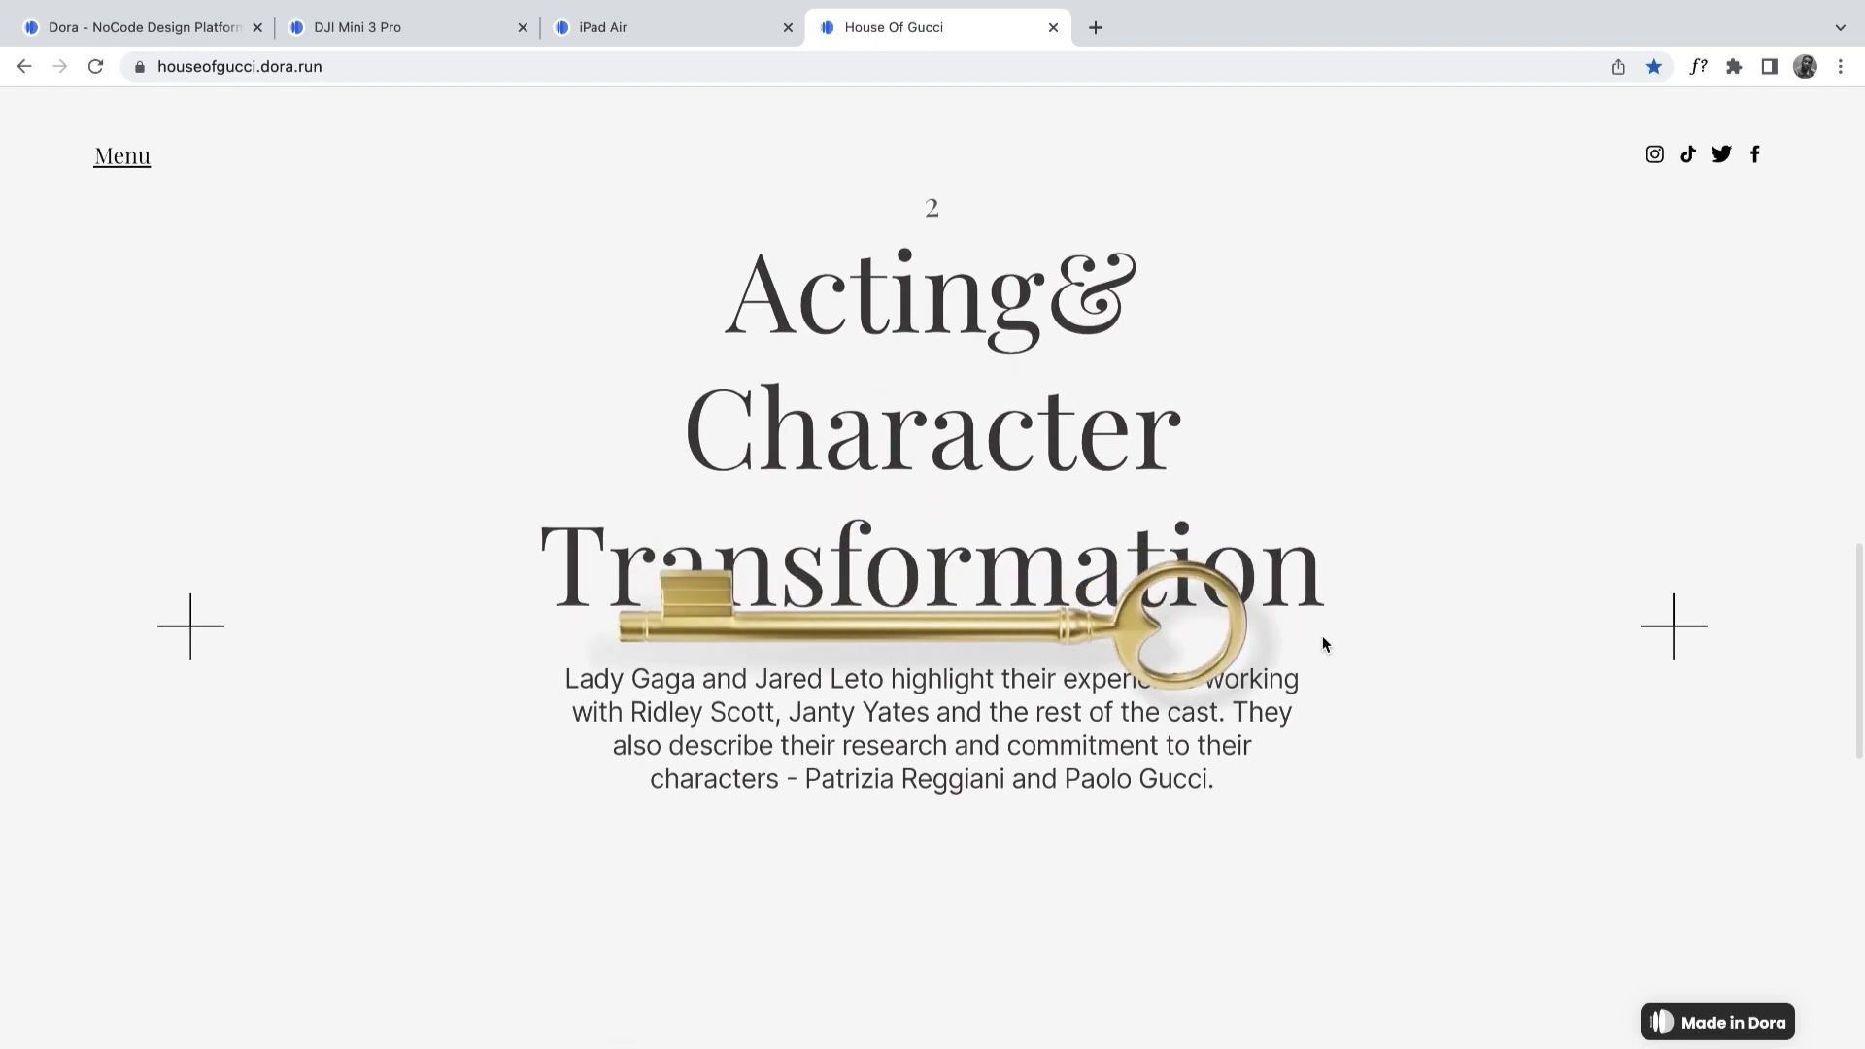
pyautogui.scroll(-5, 1322, 643)
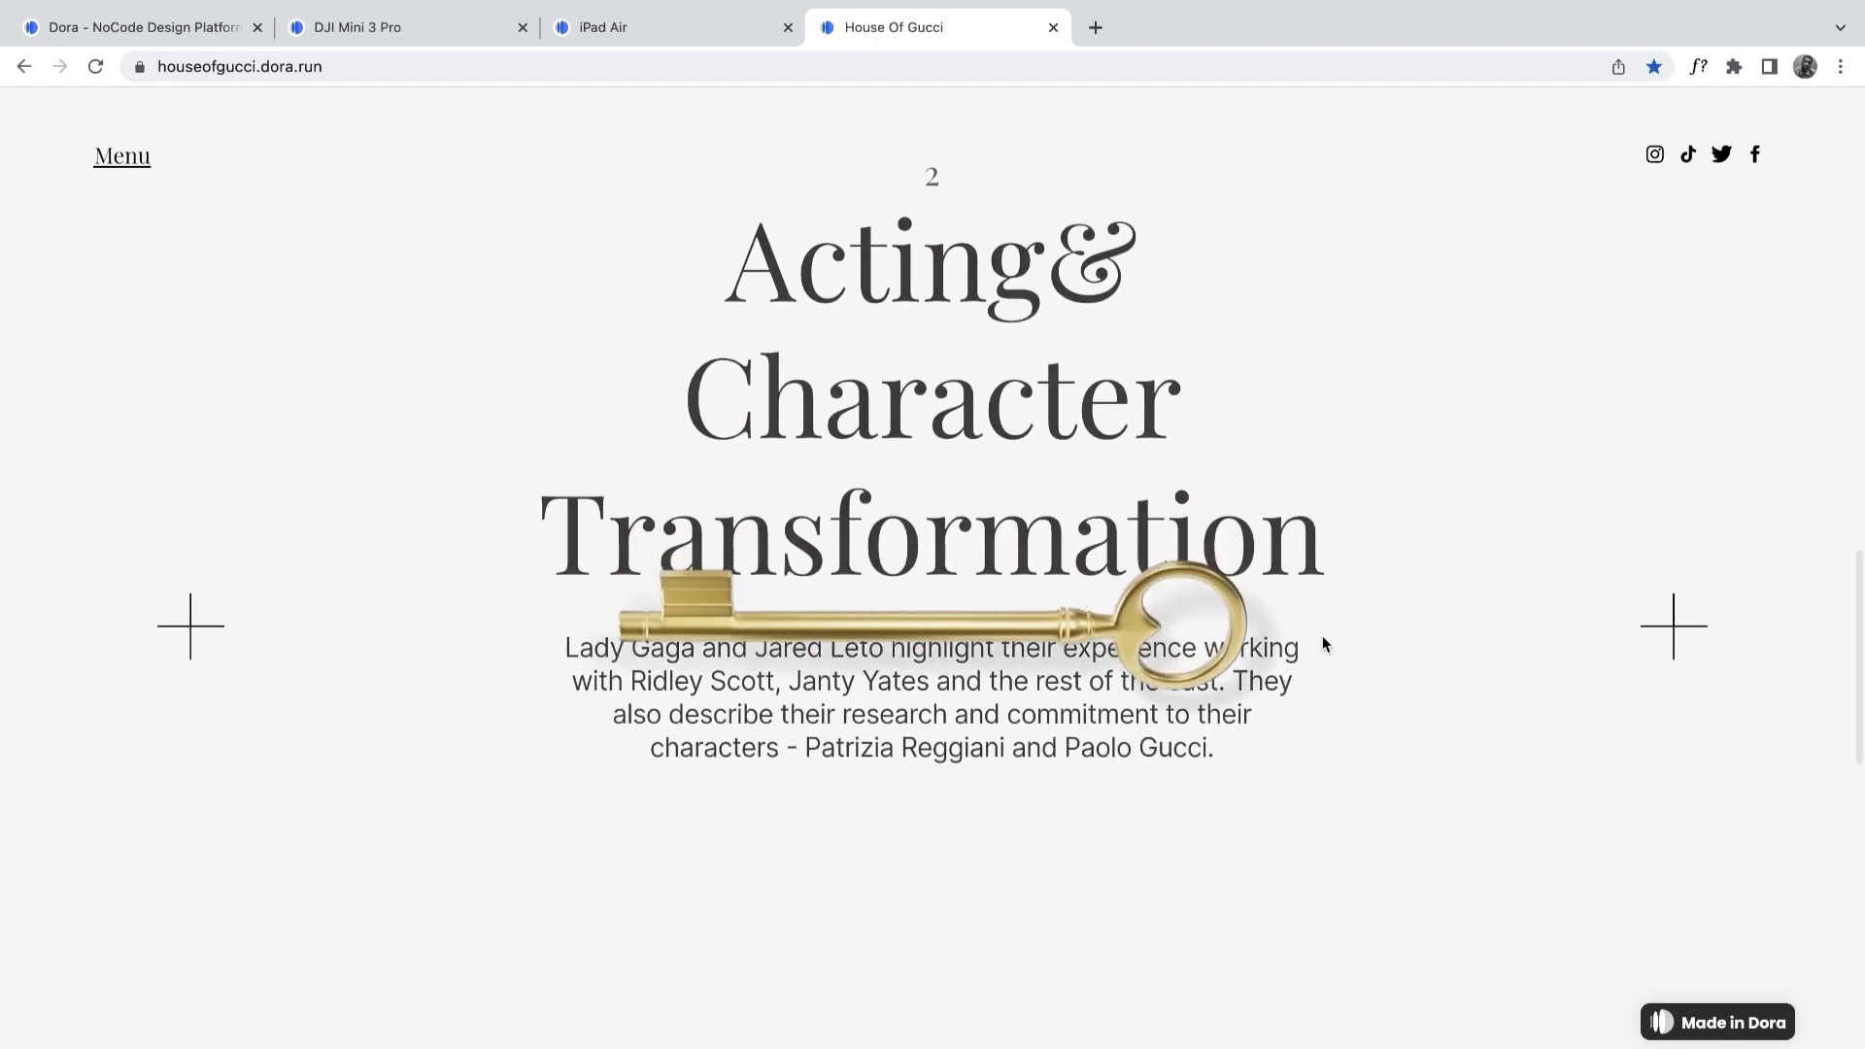
pyautogui.scroll(-10, 1322, 642)
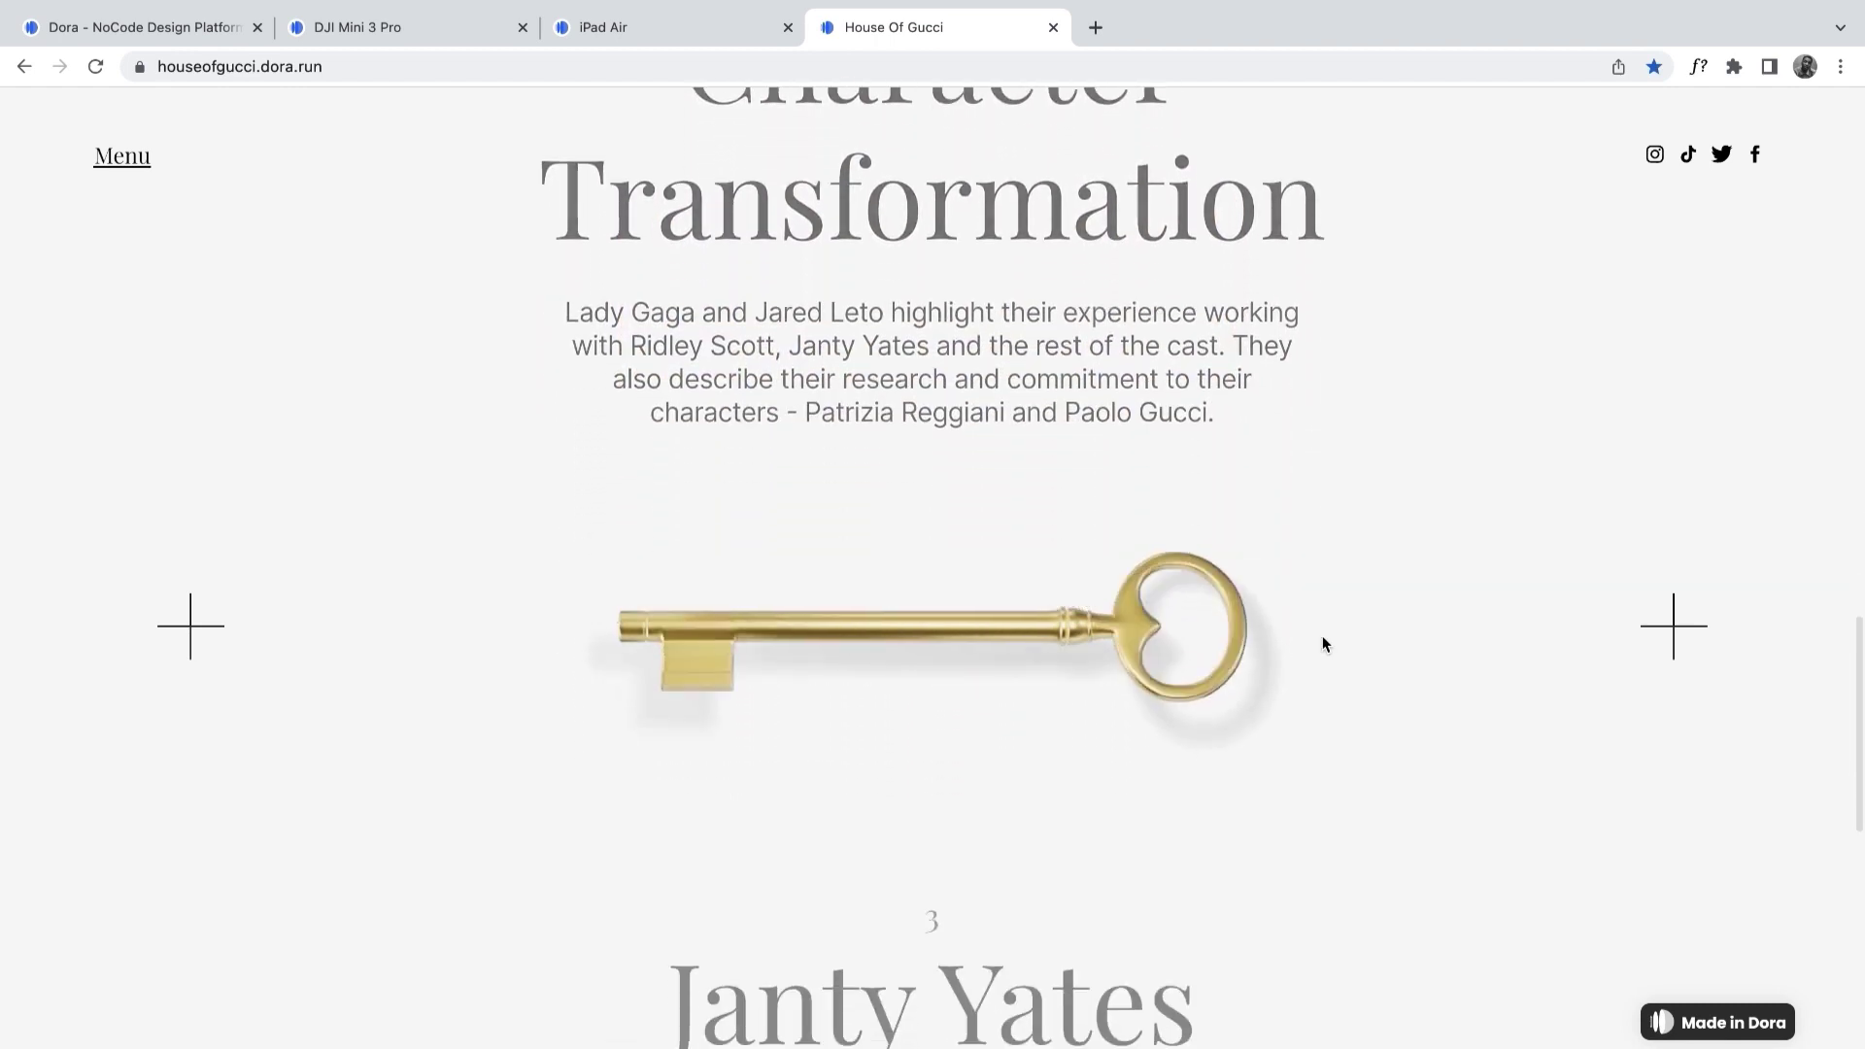
pyautogui.scroll(-18, 1322, 643)
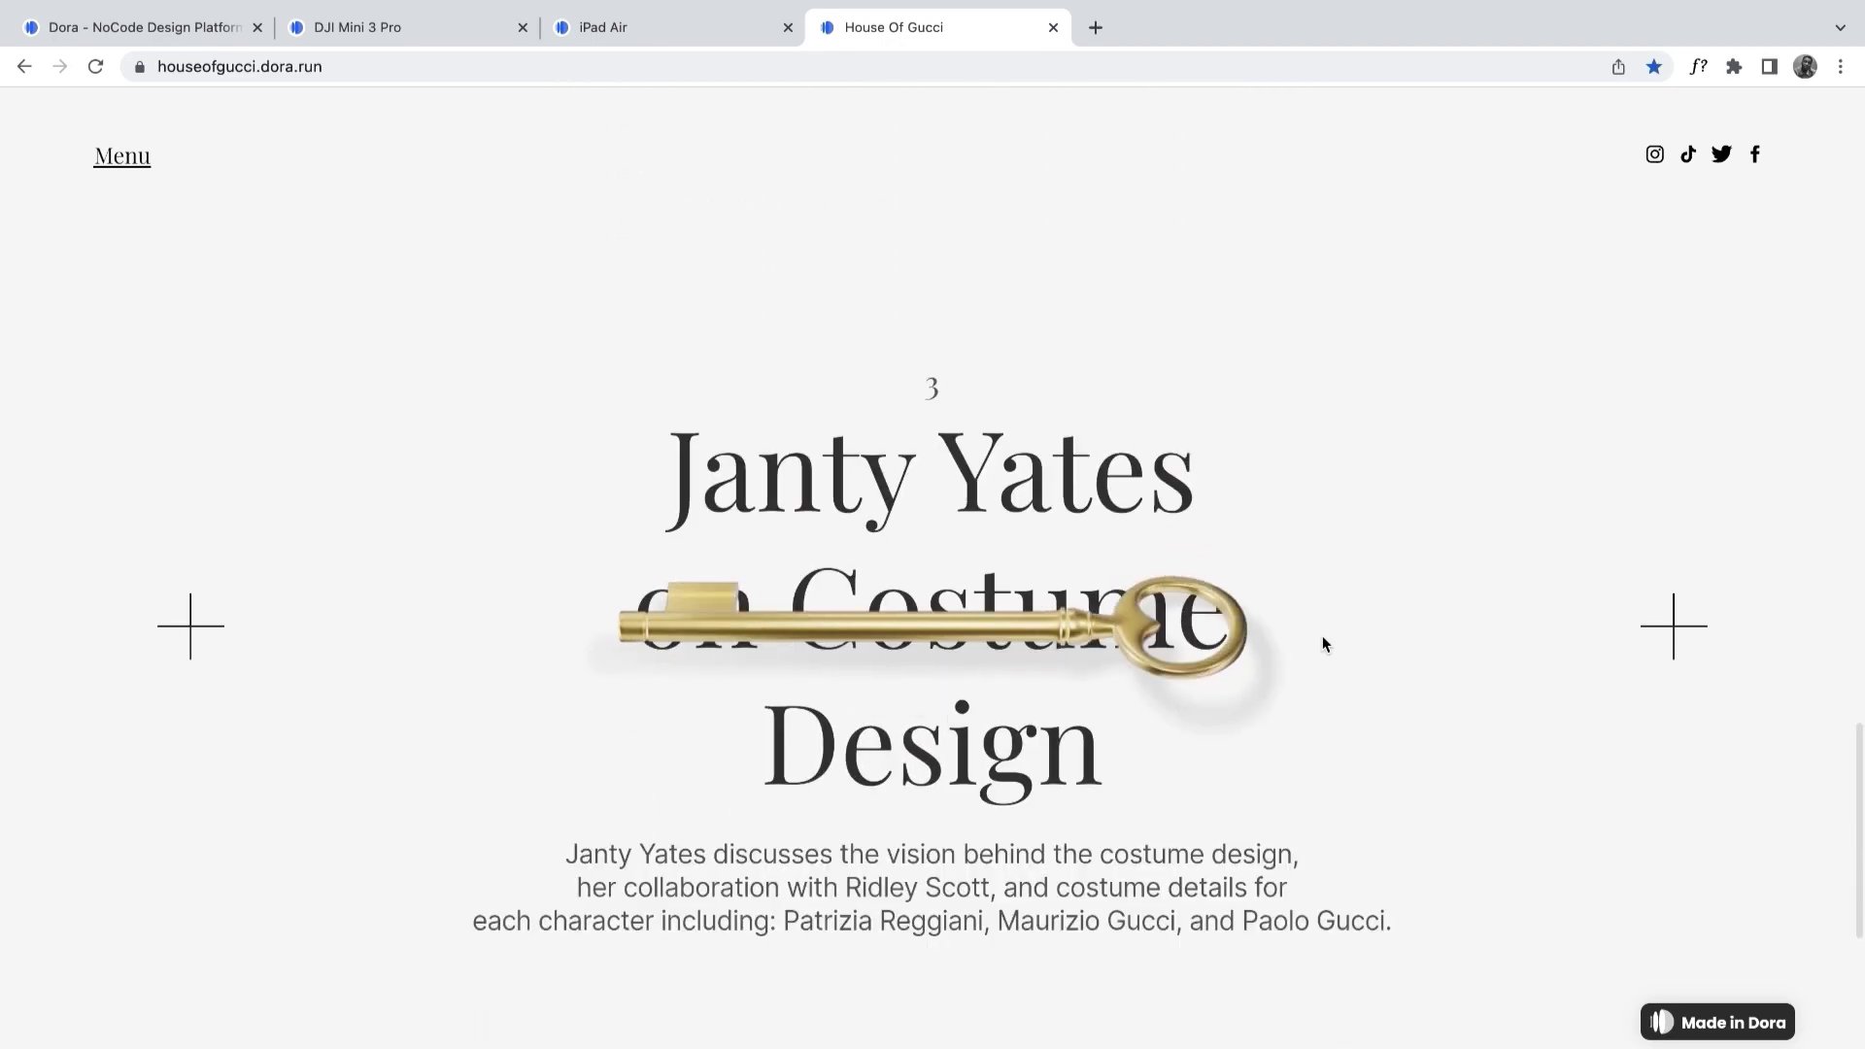
pyautogui.scroll(-7, 1322, 639)
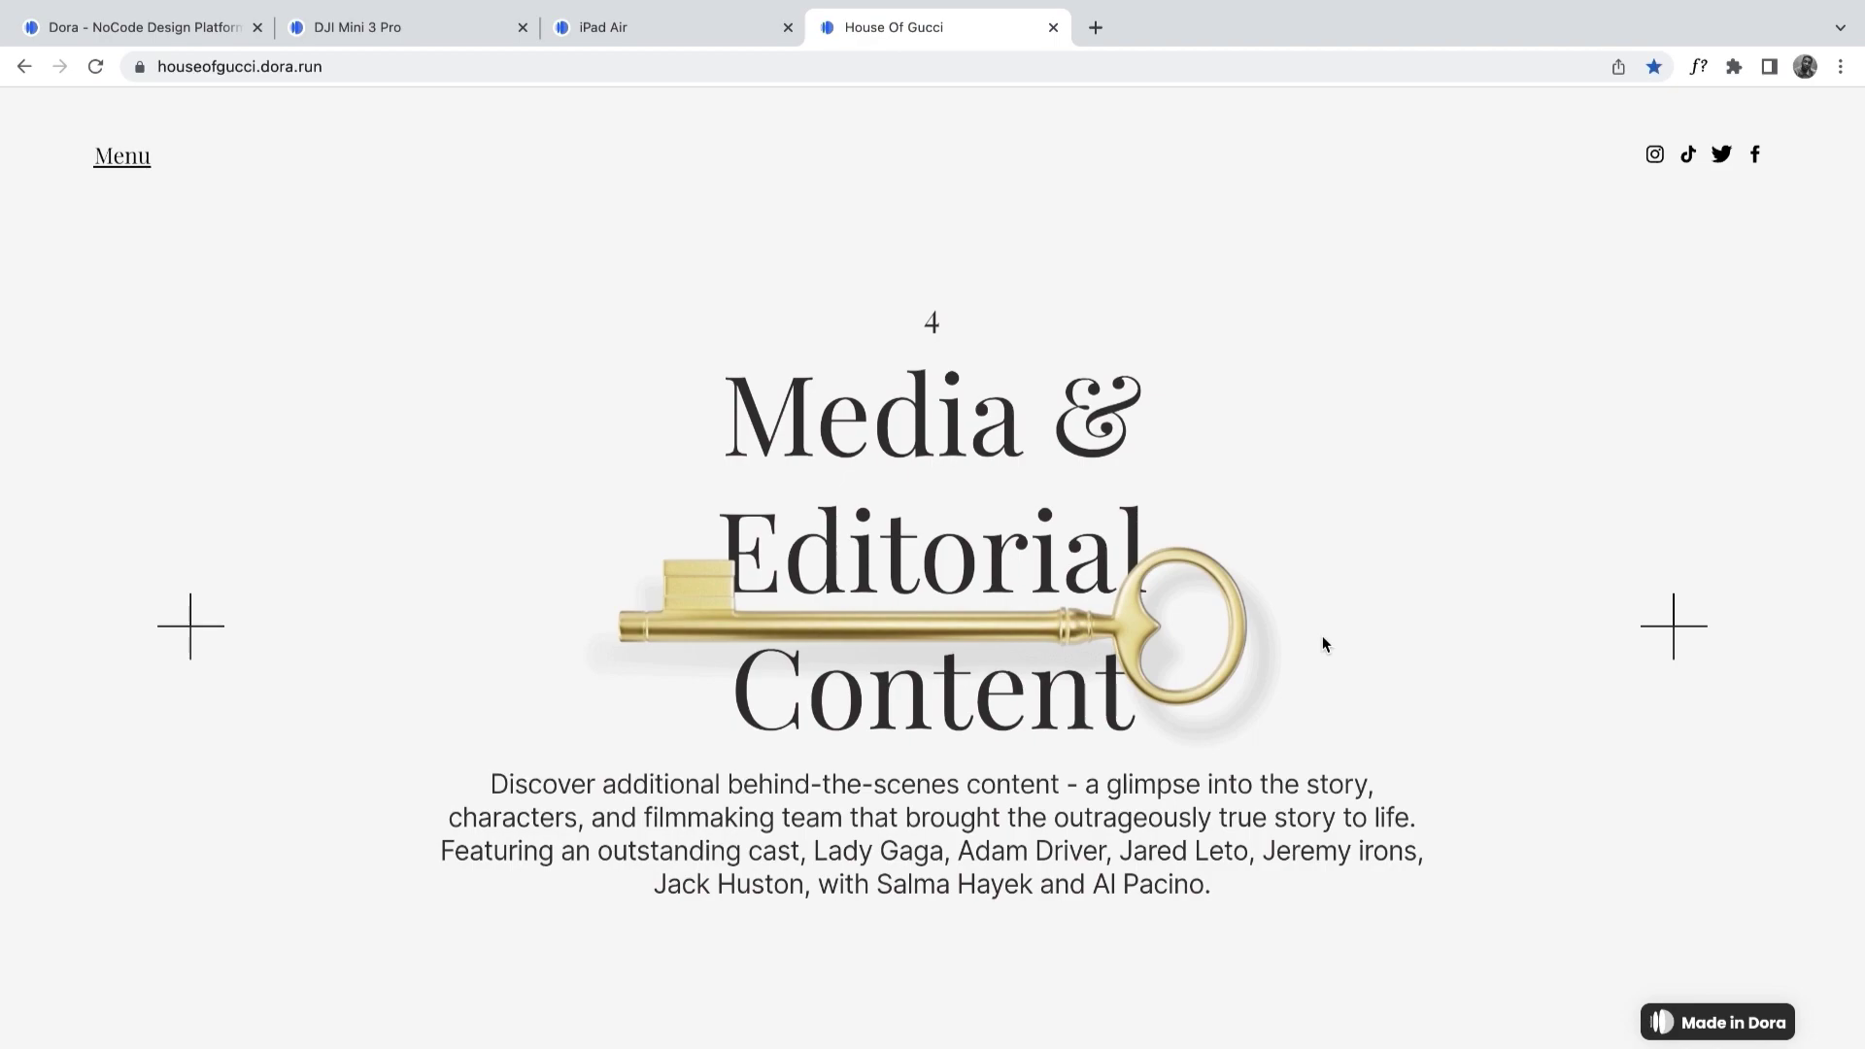
pyautogui.scroll(20, 1321, 643)
pyautogui.scroll(20, 1324, 643)
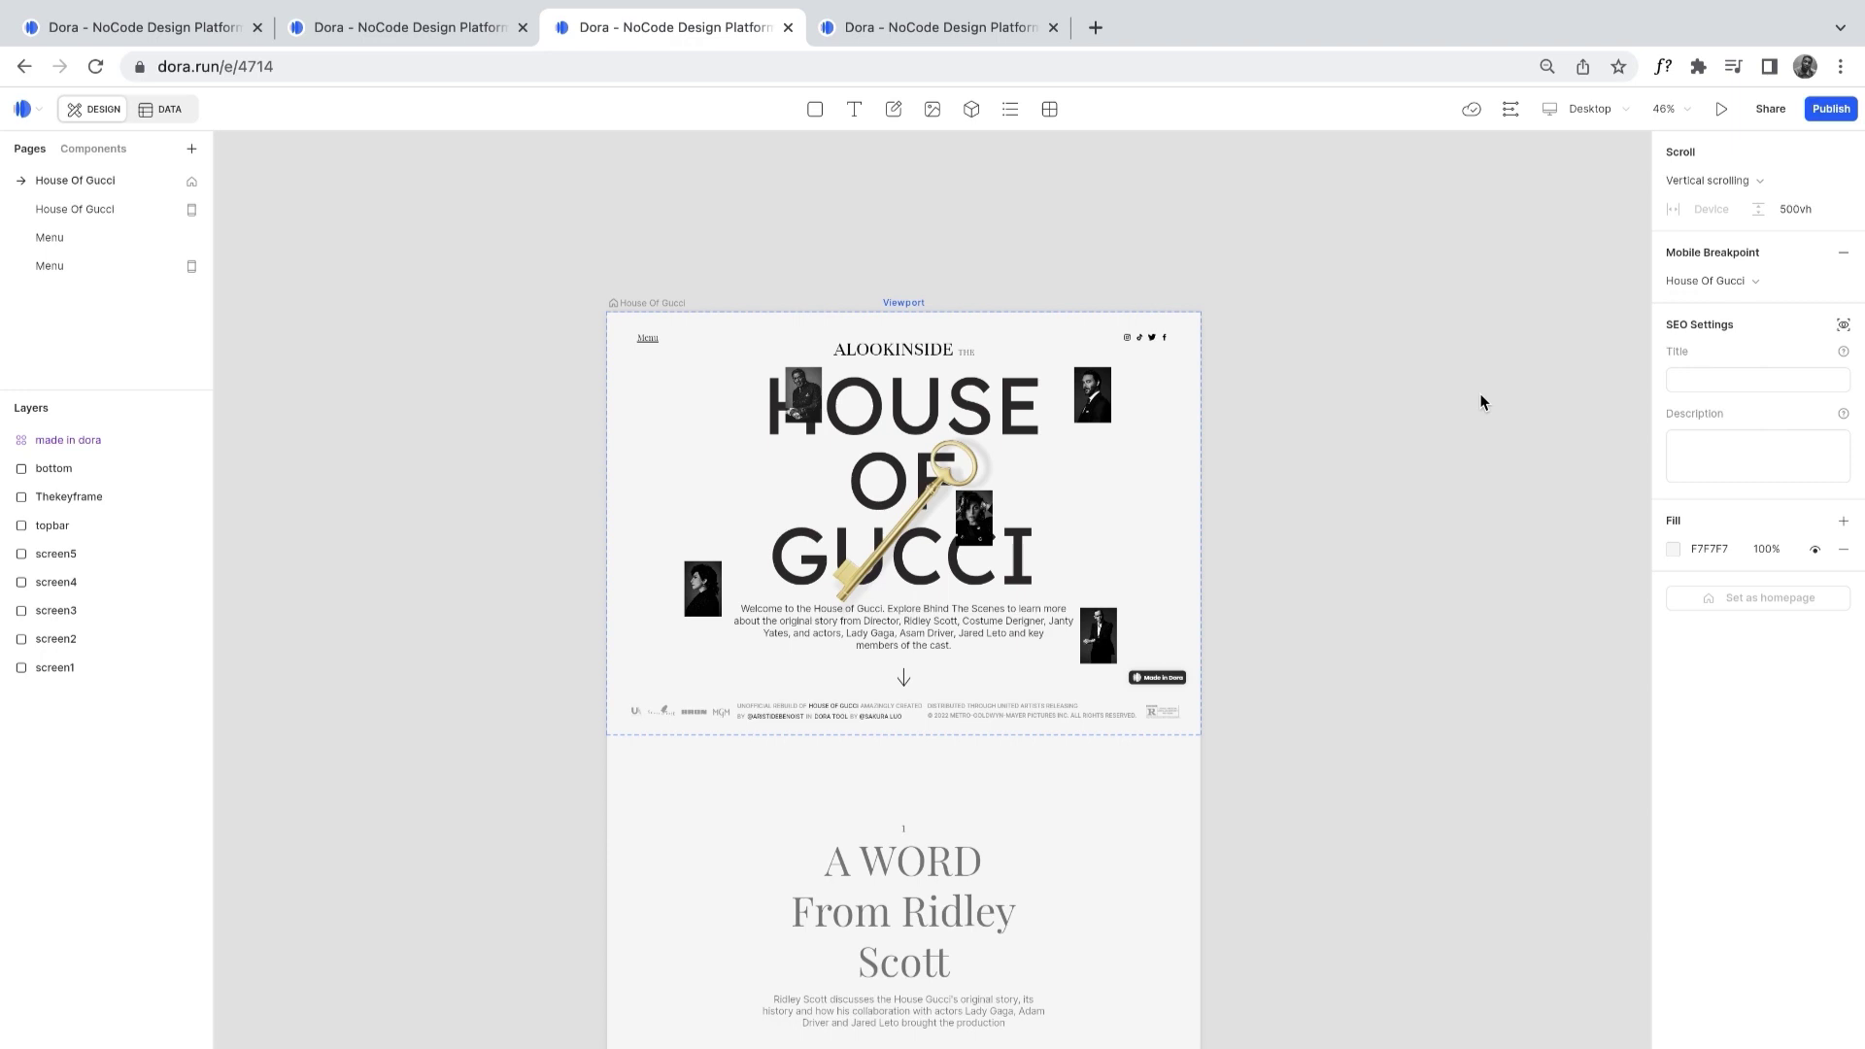
pyautogui.click(917, 521)
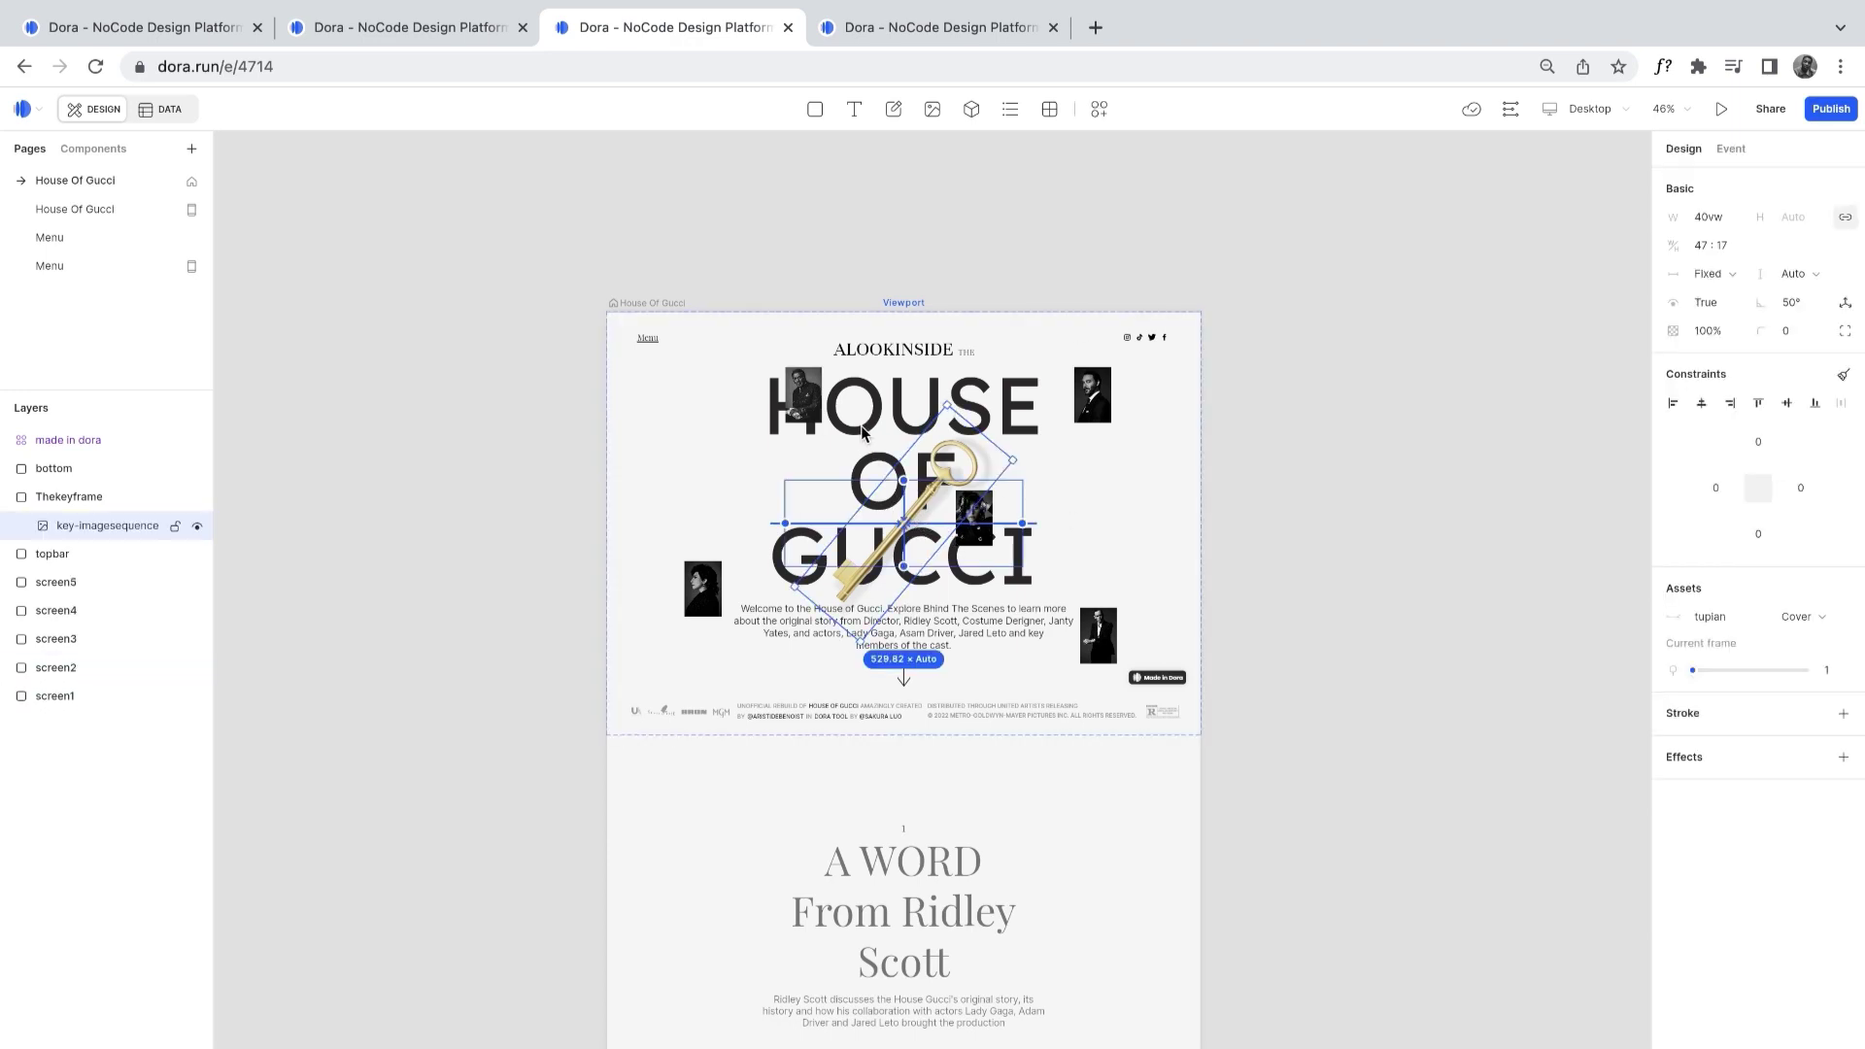
pyautogui.click(78, 695)
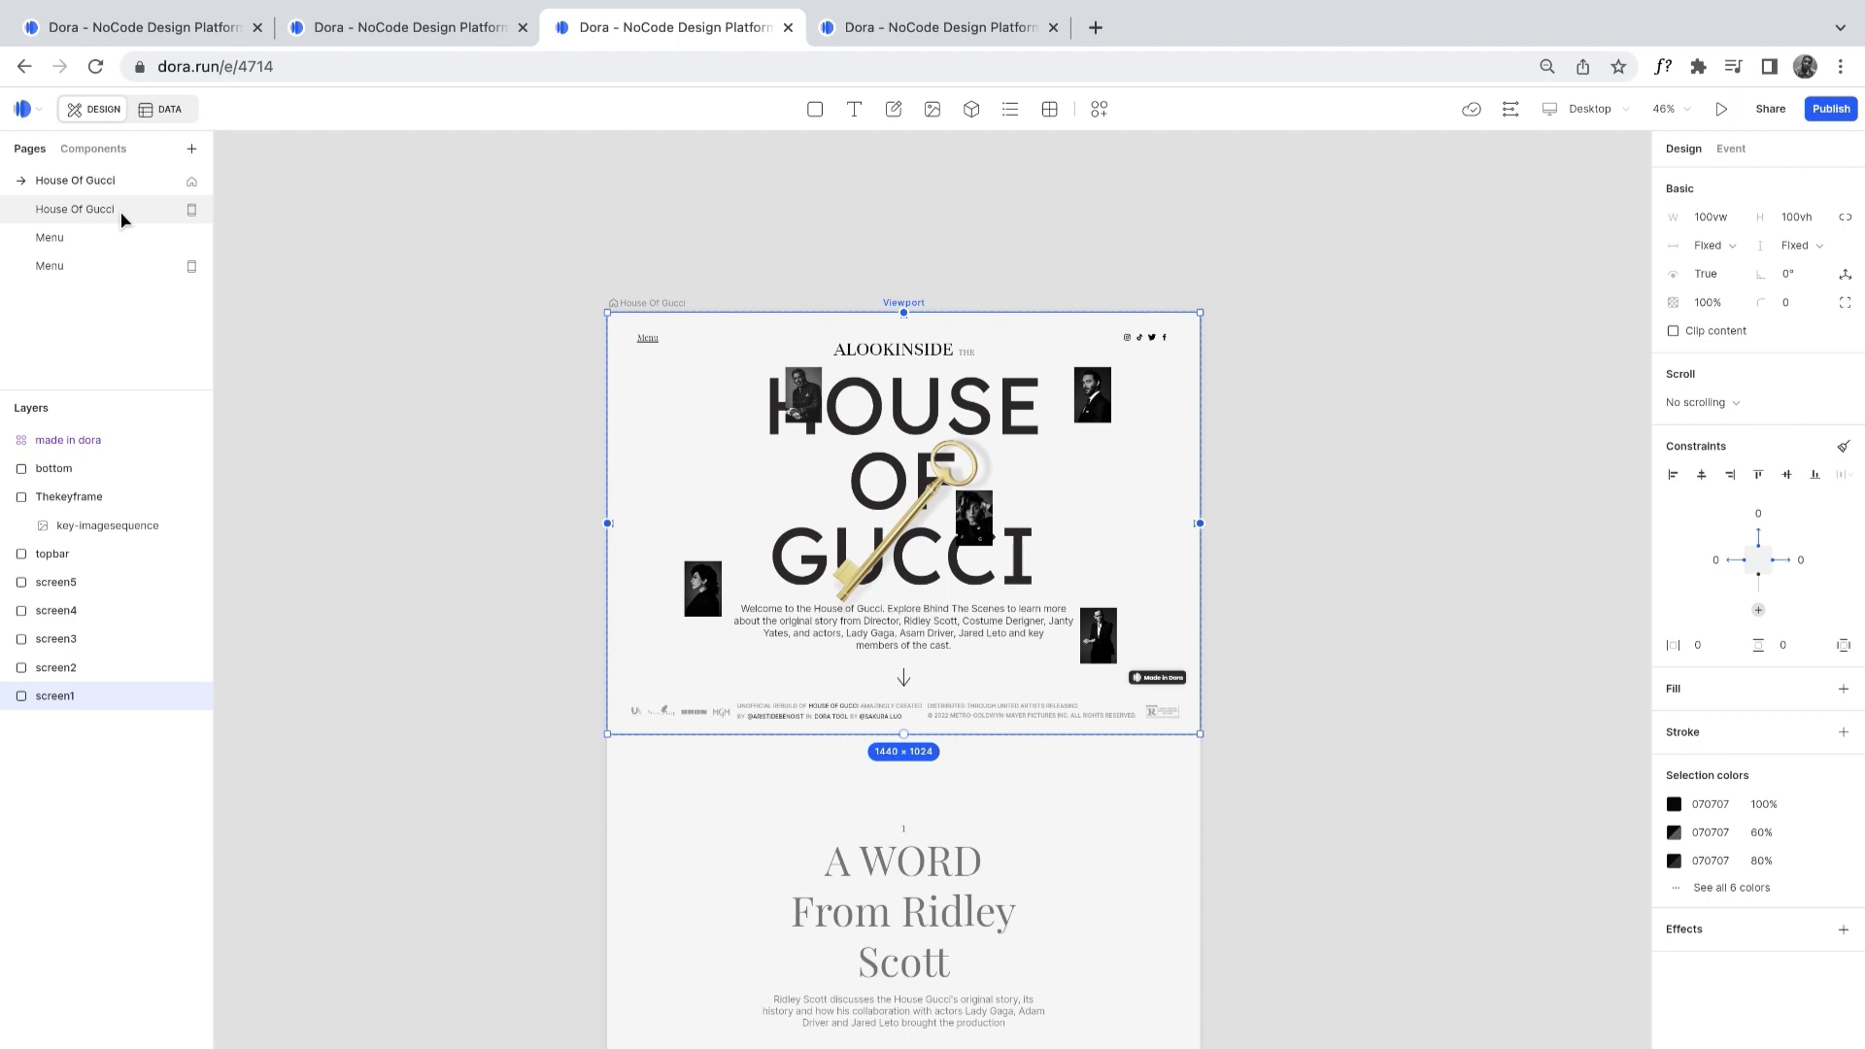
pyautogui.click(83, 211)
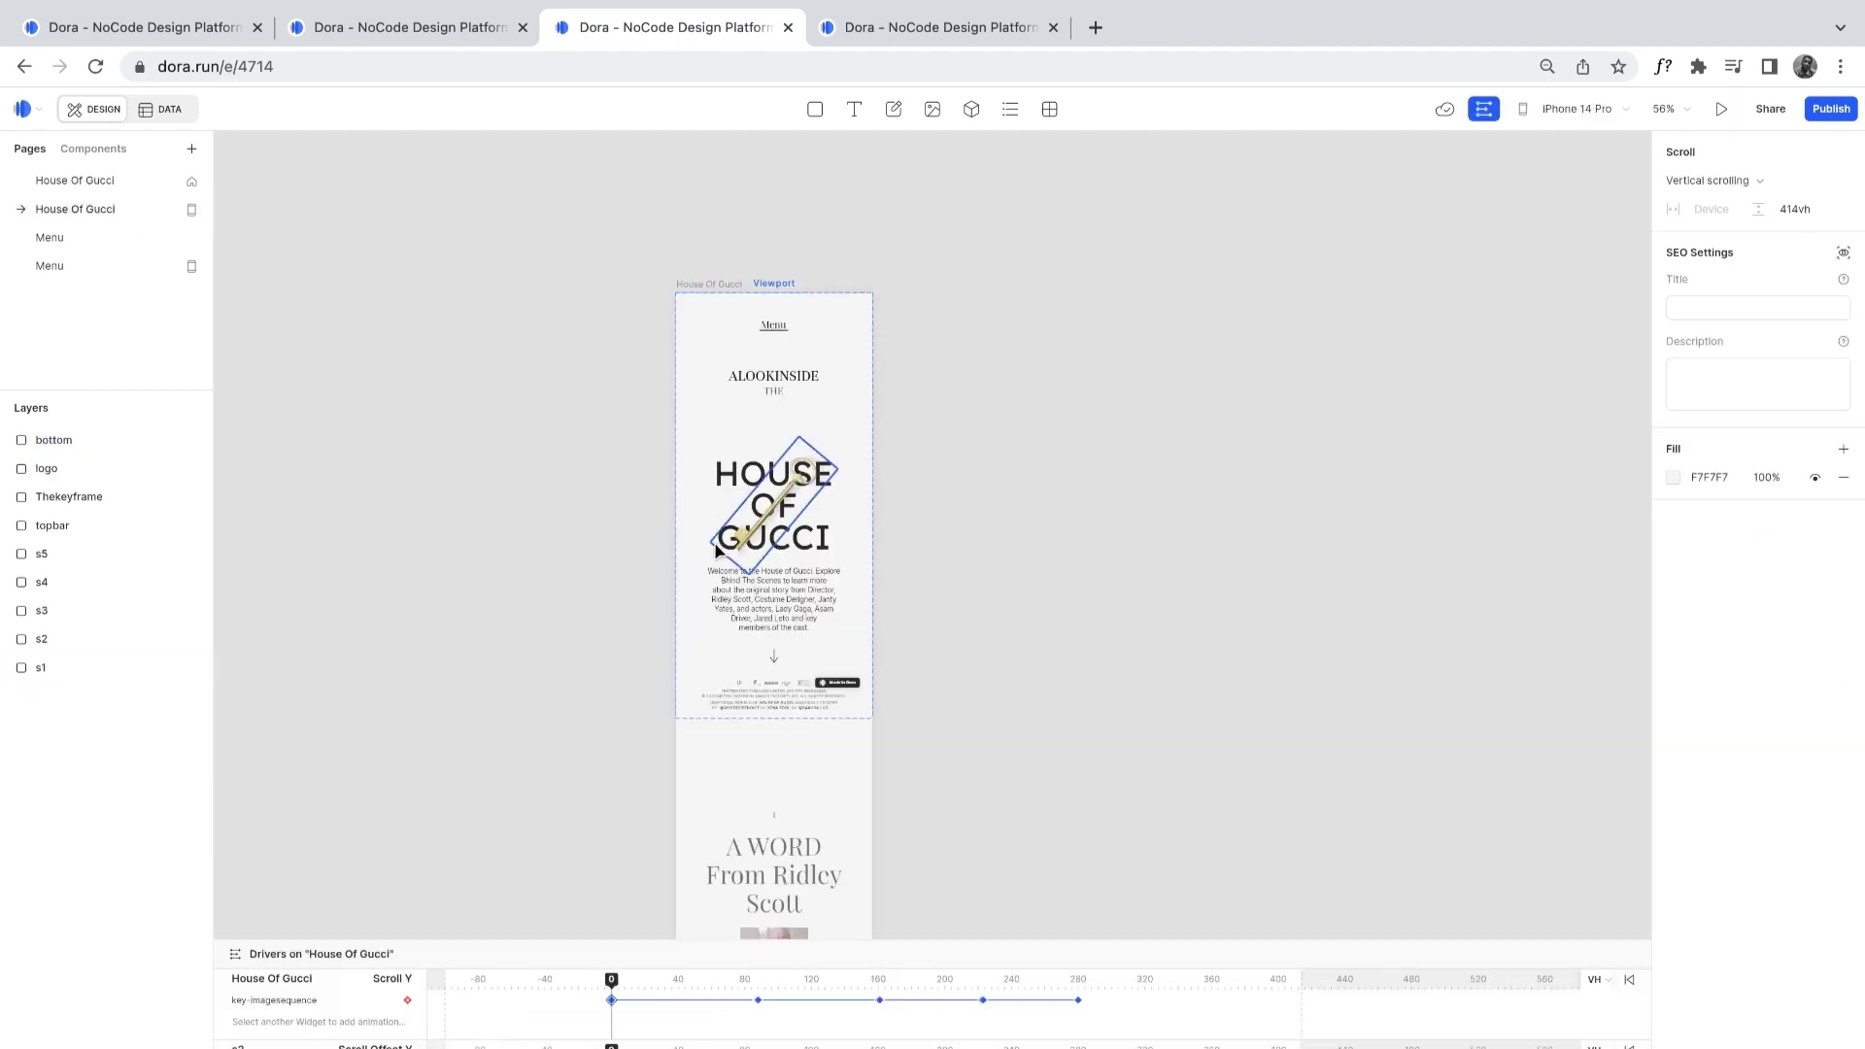
pyautogui.scroll(-5, 716, 544)
pyautogui.hscroll(-2, 716, 544)
pyautogui.hscroll(2, 716, 550)
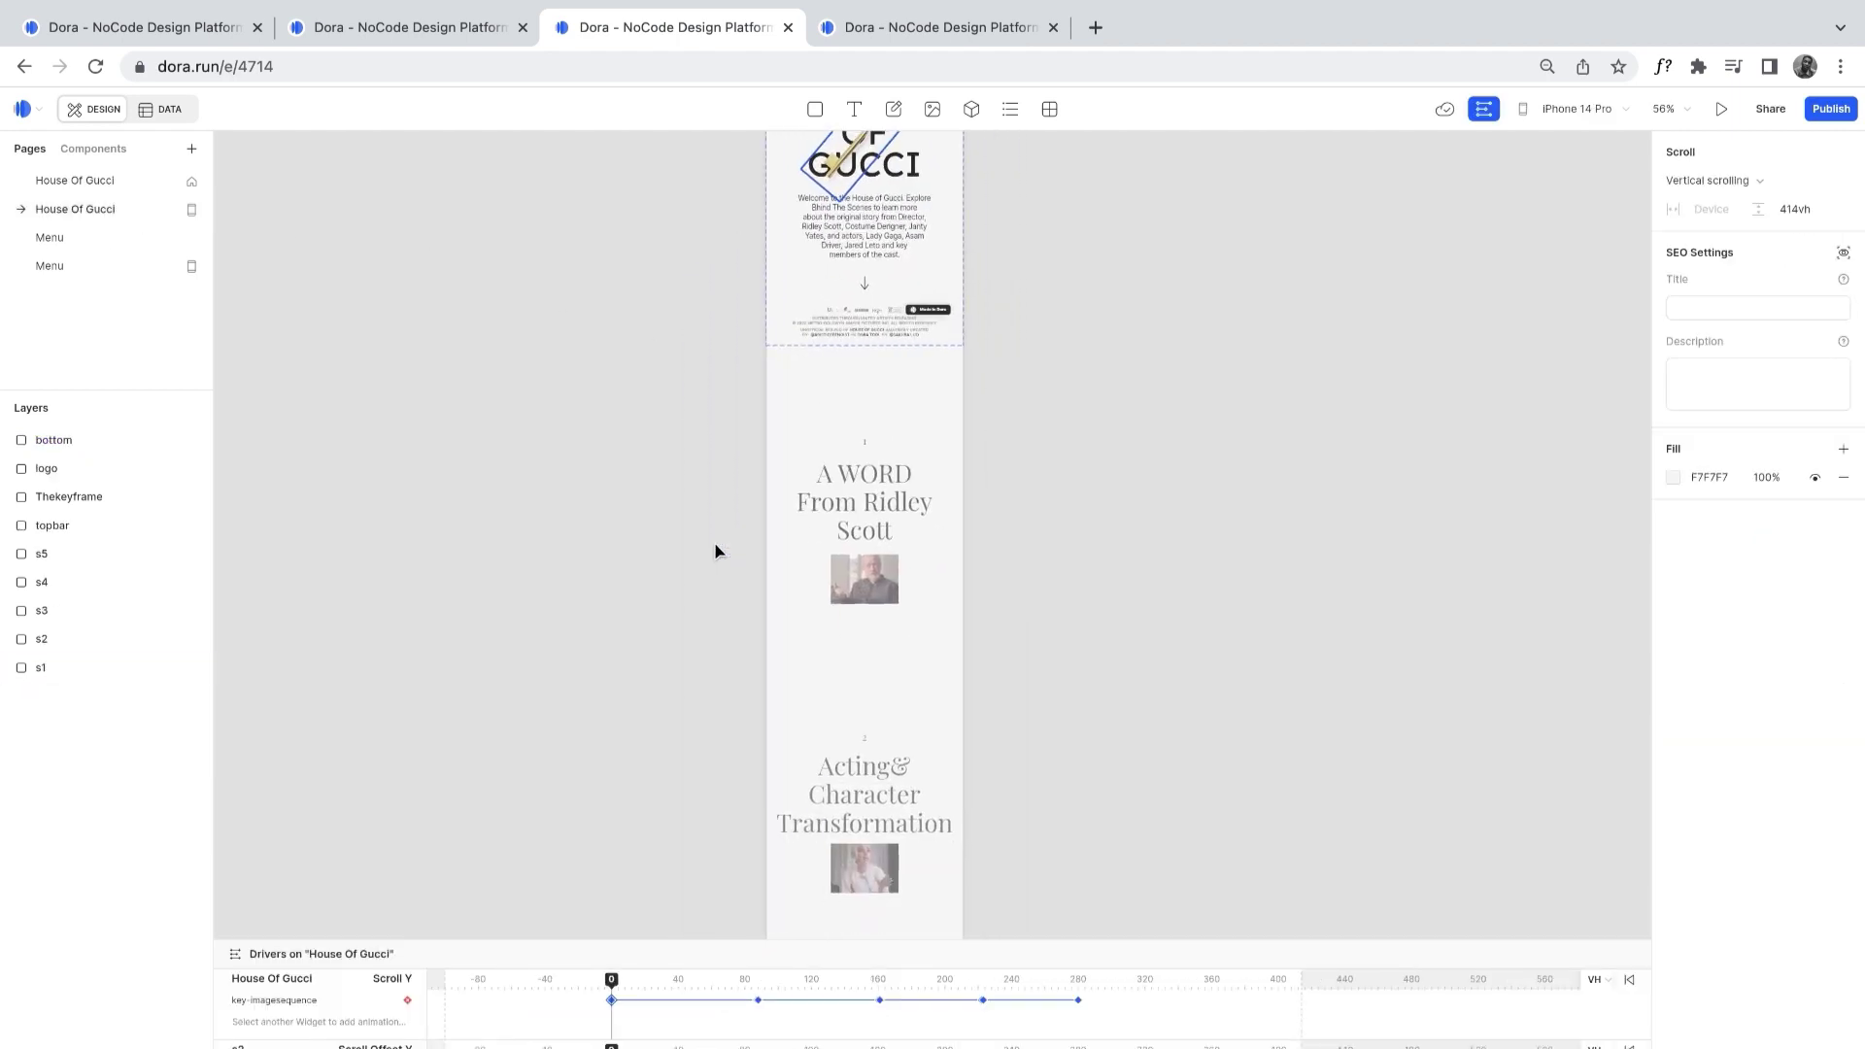
pyautogui.scroll(5, 715, 550)
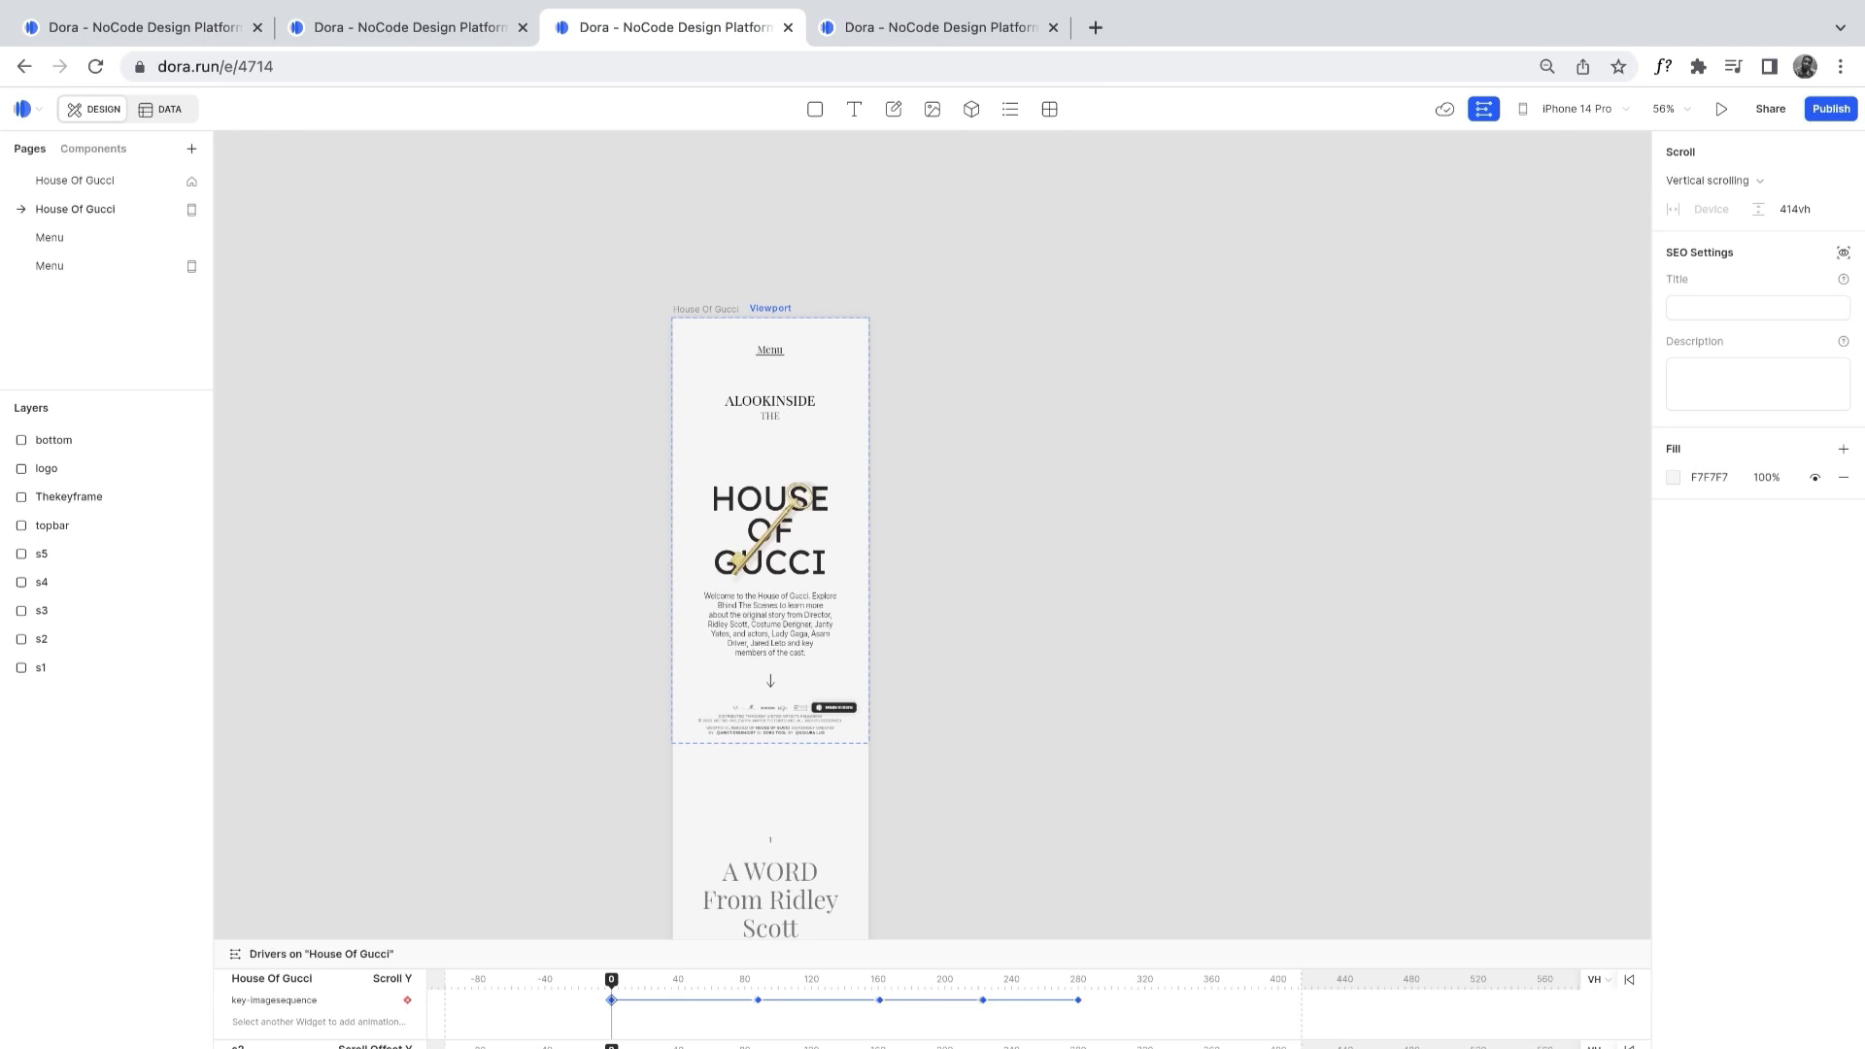
pyautogui.click(1486, 112)
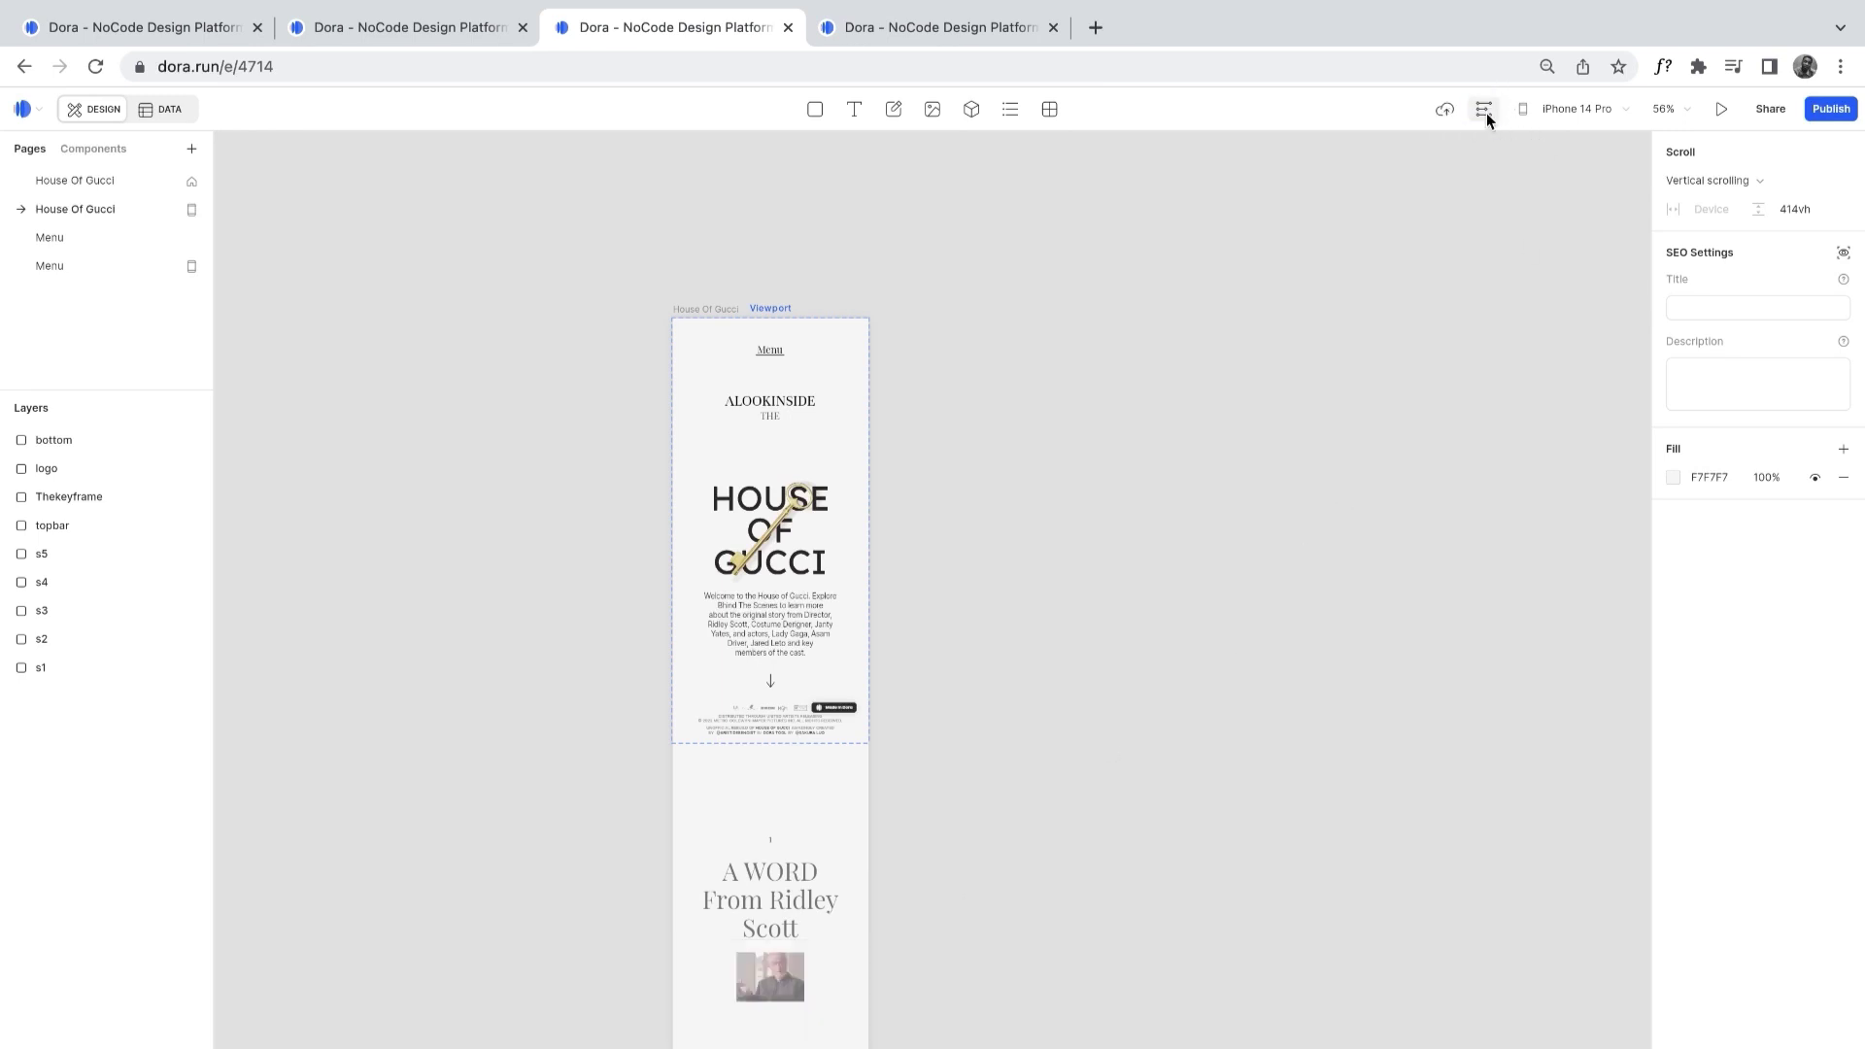
pyautogui.click(1486, 113)
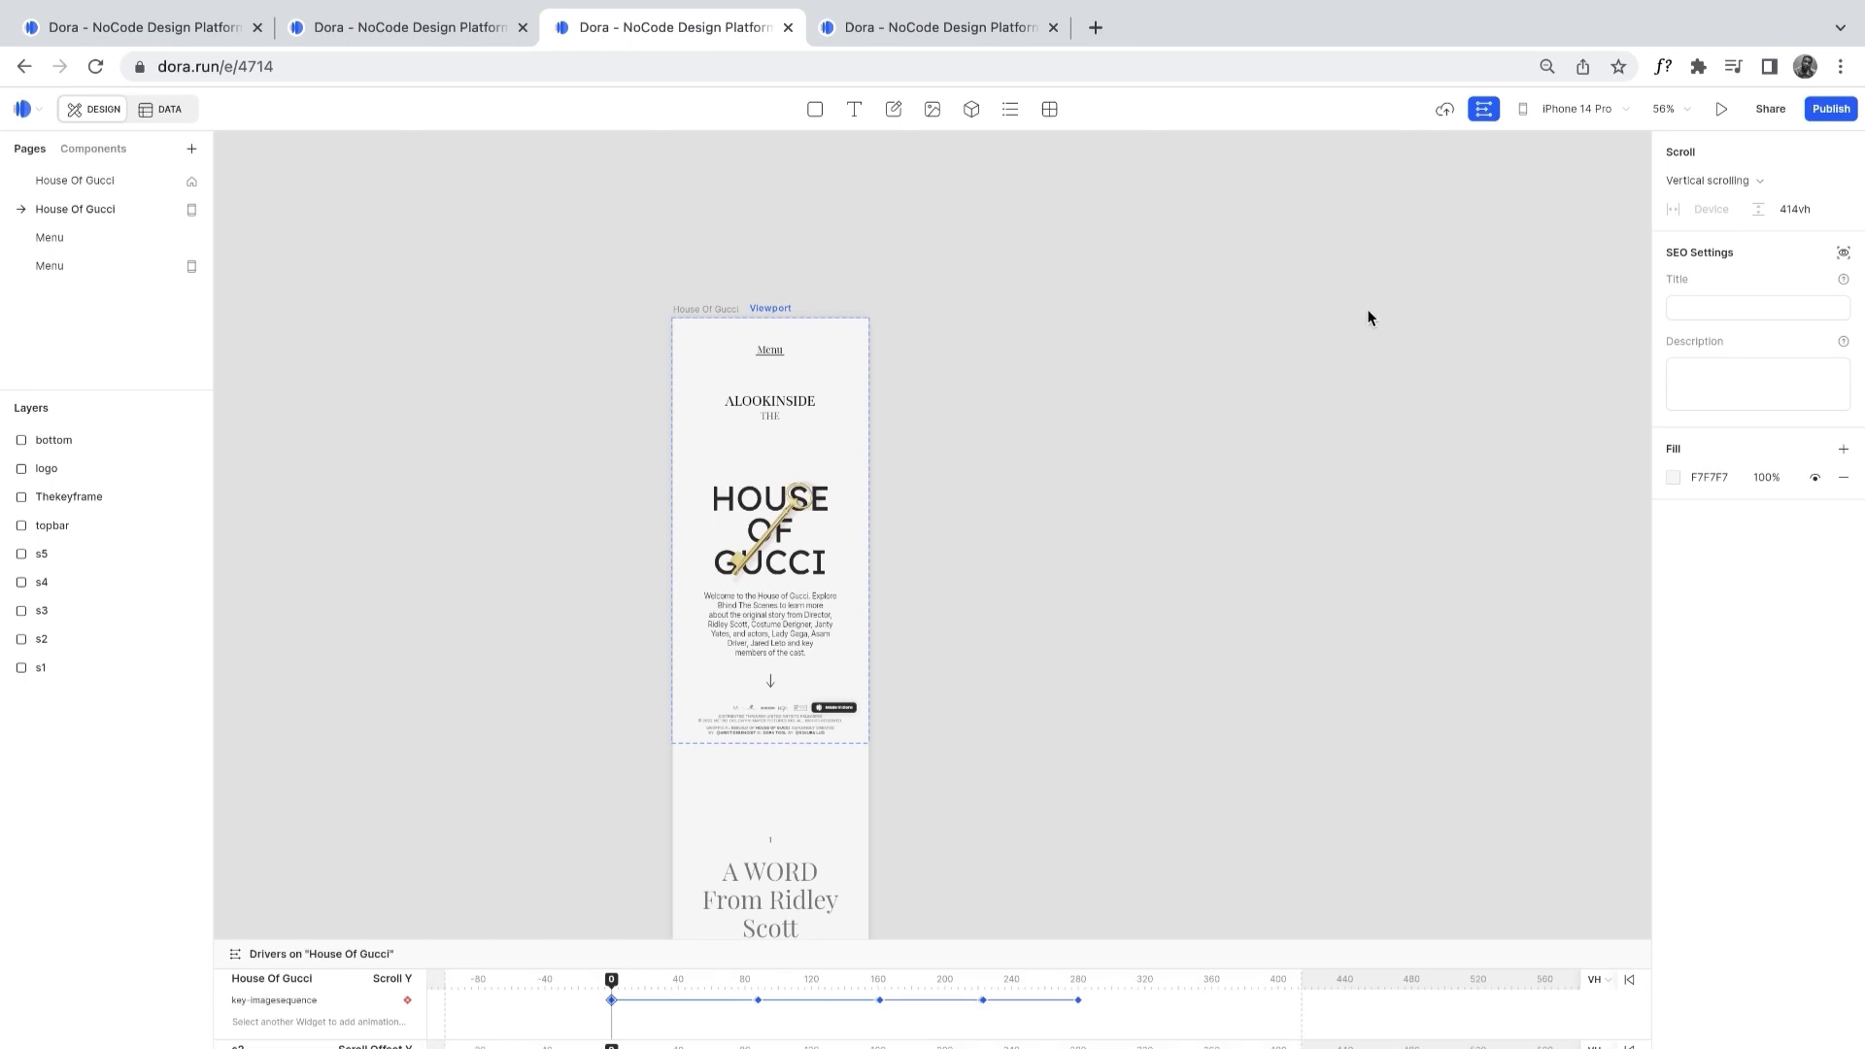
pyautogui.click(74, 150)
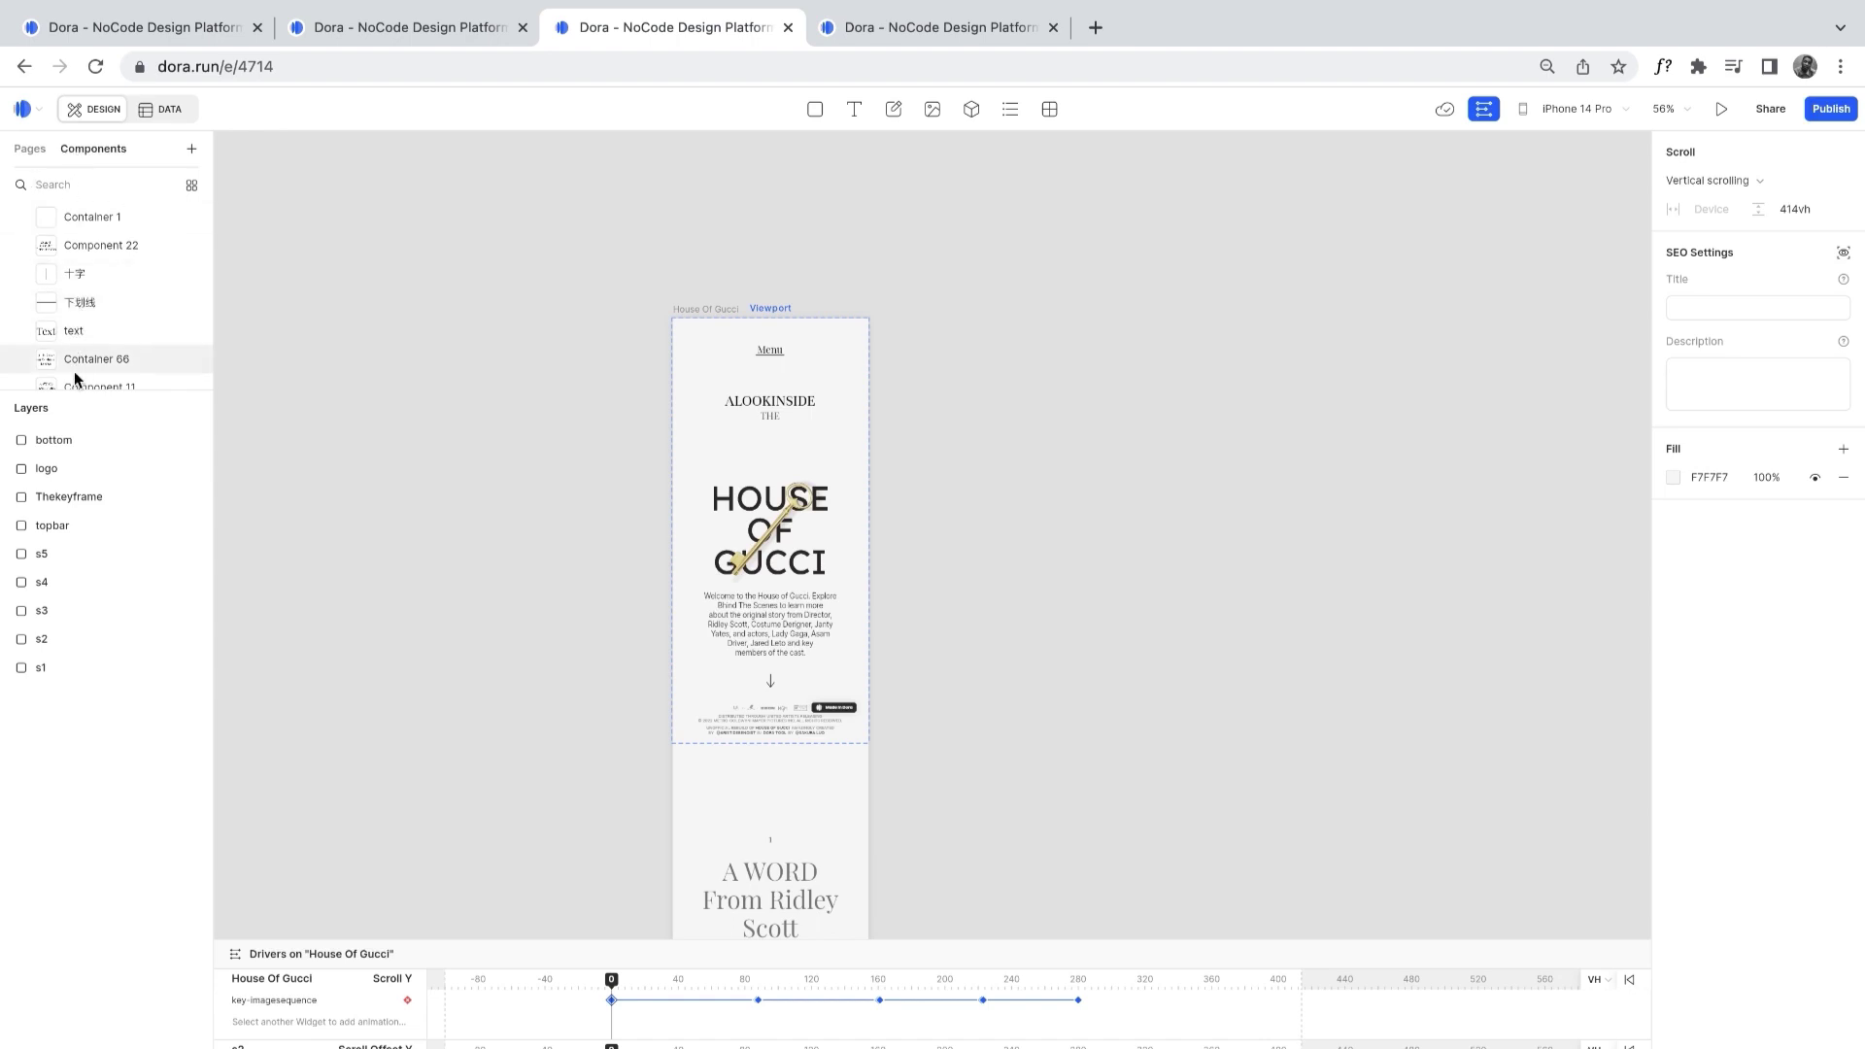
pyautogui.click(30, 153)
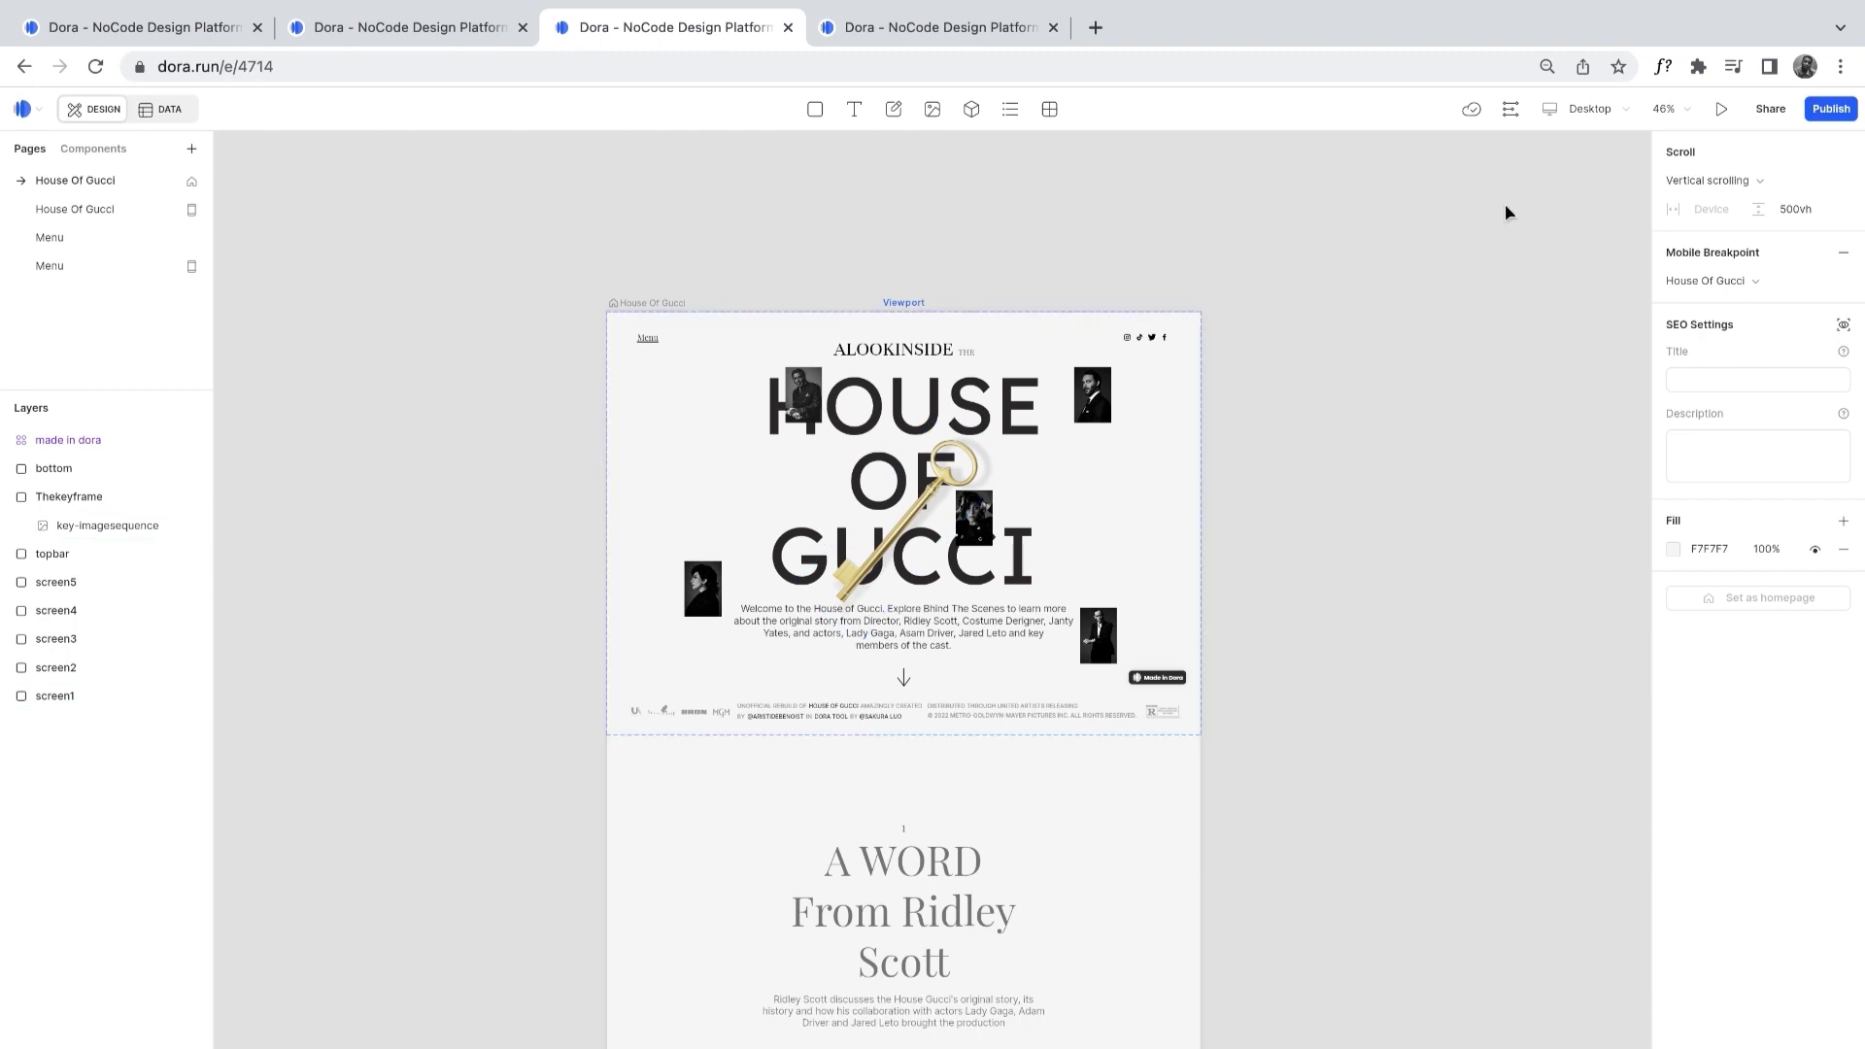
# Show the House Of Gucci scroll drivers and enlarge the timeline to list its keyframed layers
pyautogui.click(1511, 110)
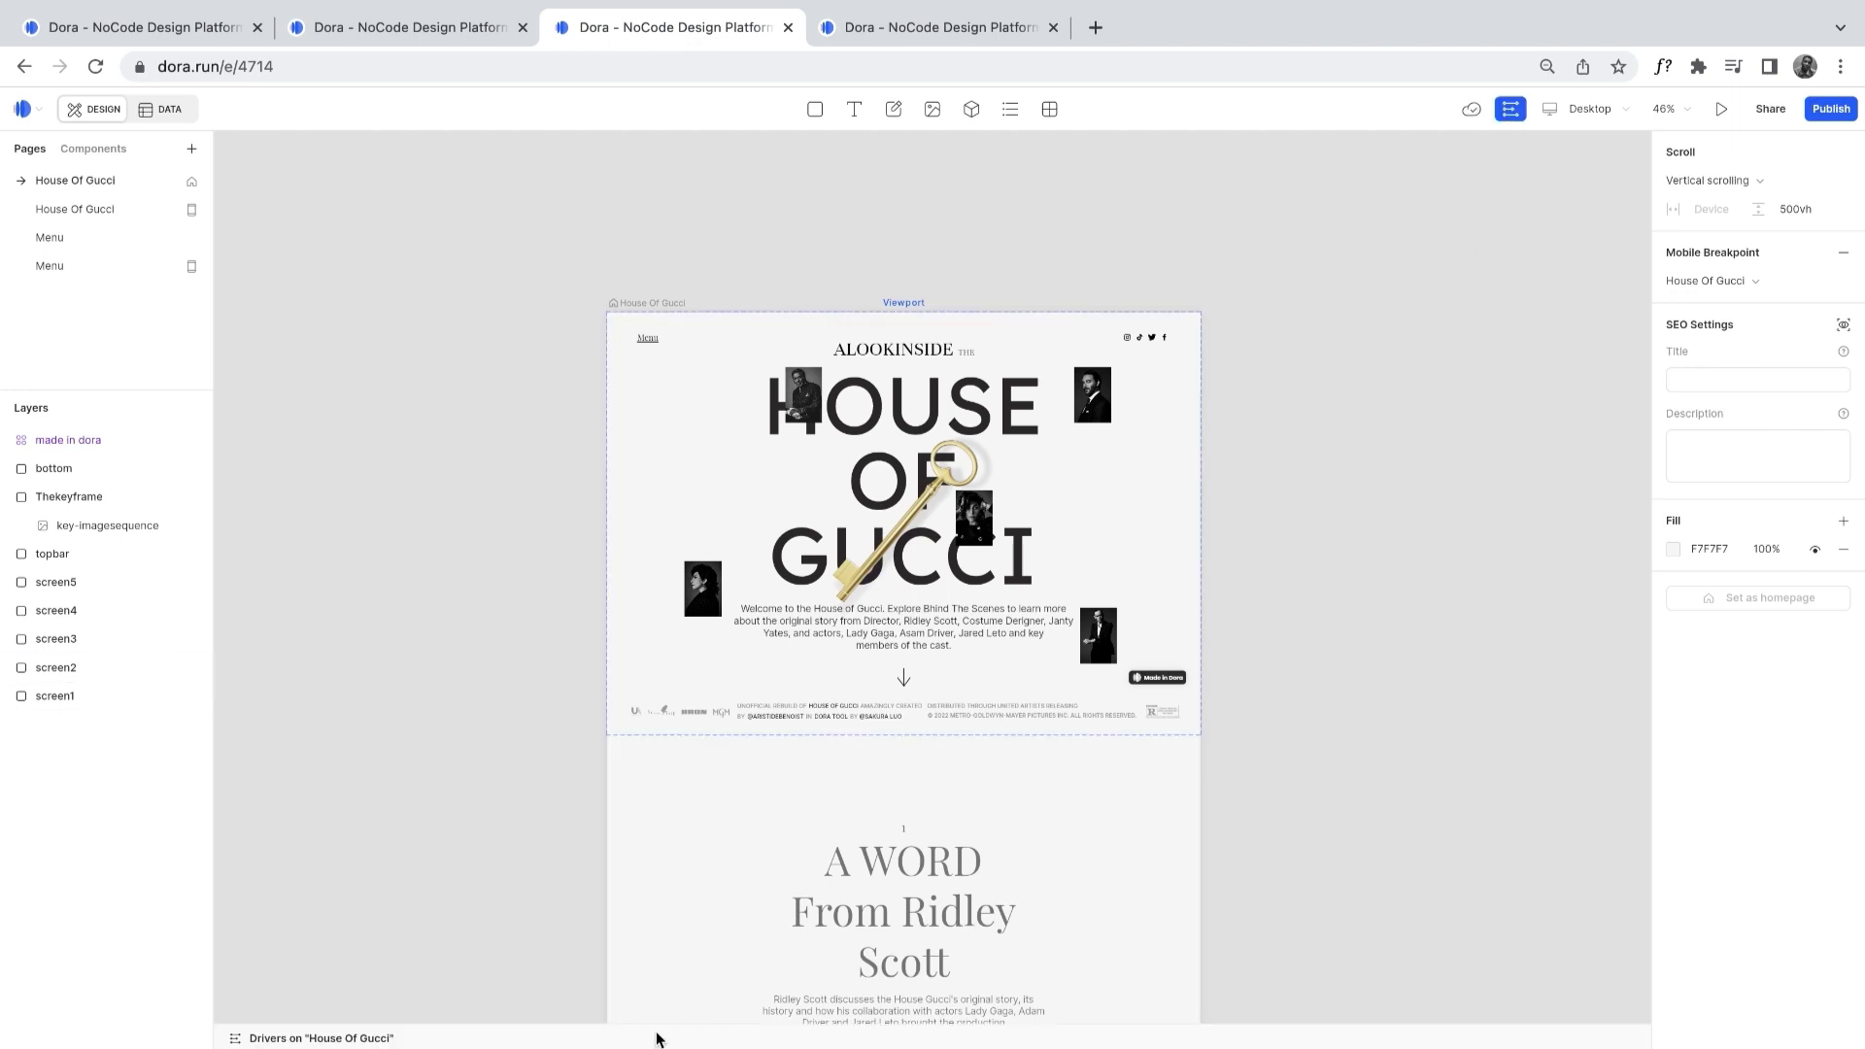
pyautogui.moveTo(653, 1027); pyautogui.dragTo(644, 893)
pyautogui.scroll(-5, 676, 991)
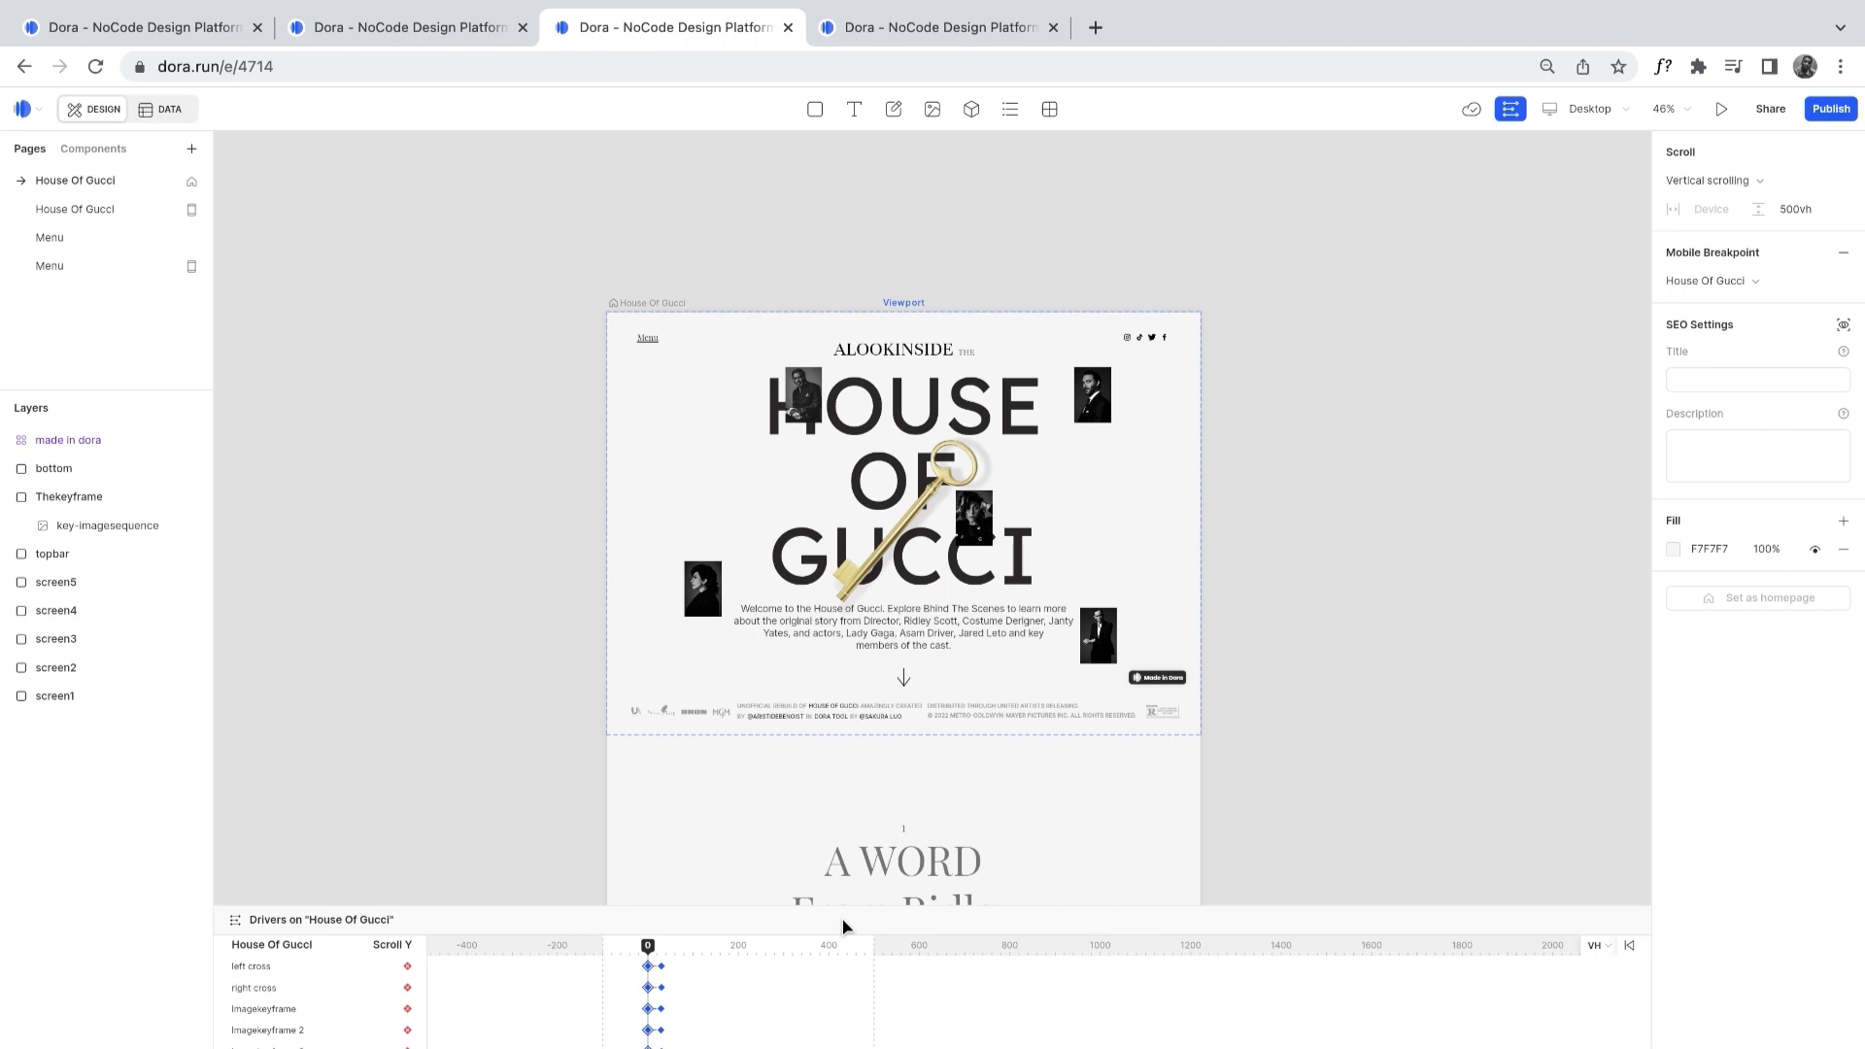
pyautogui.scroll(-5, 925, 743)
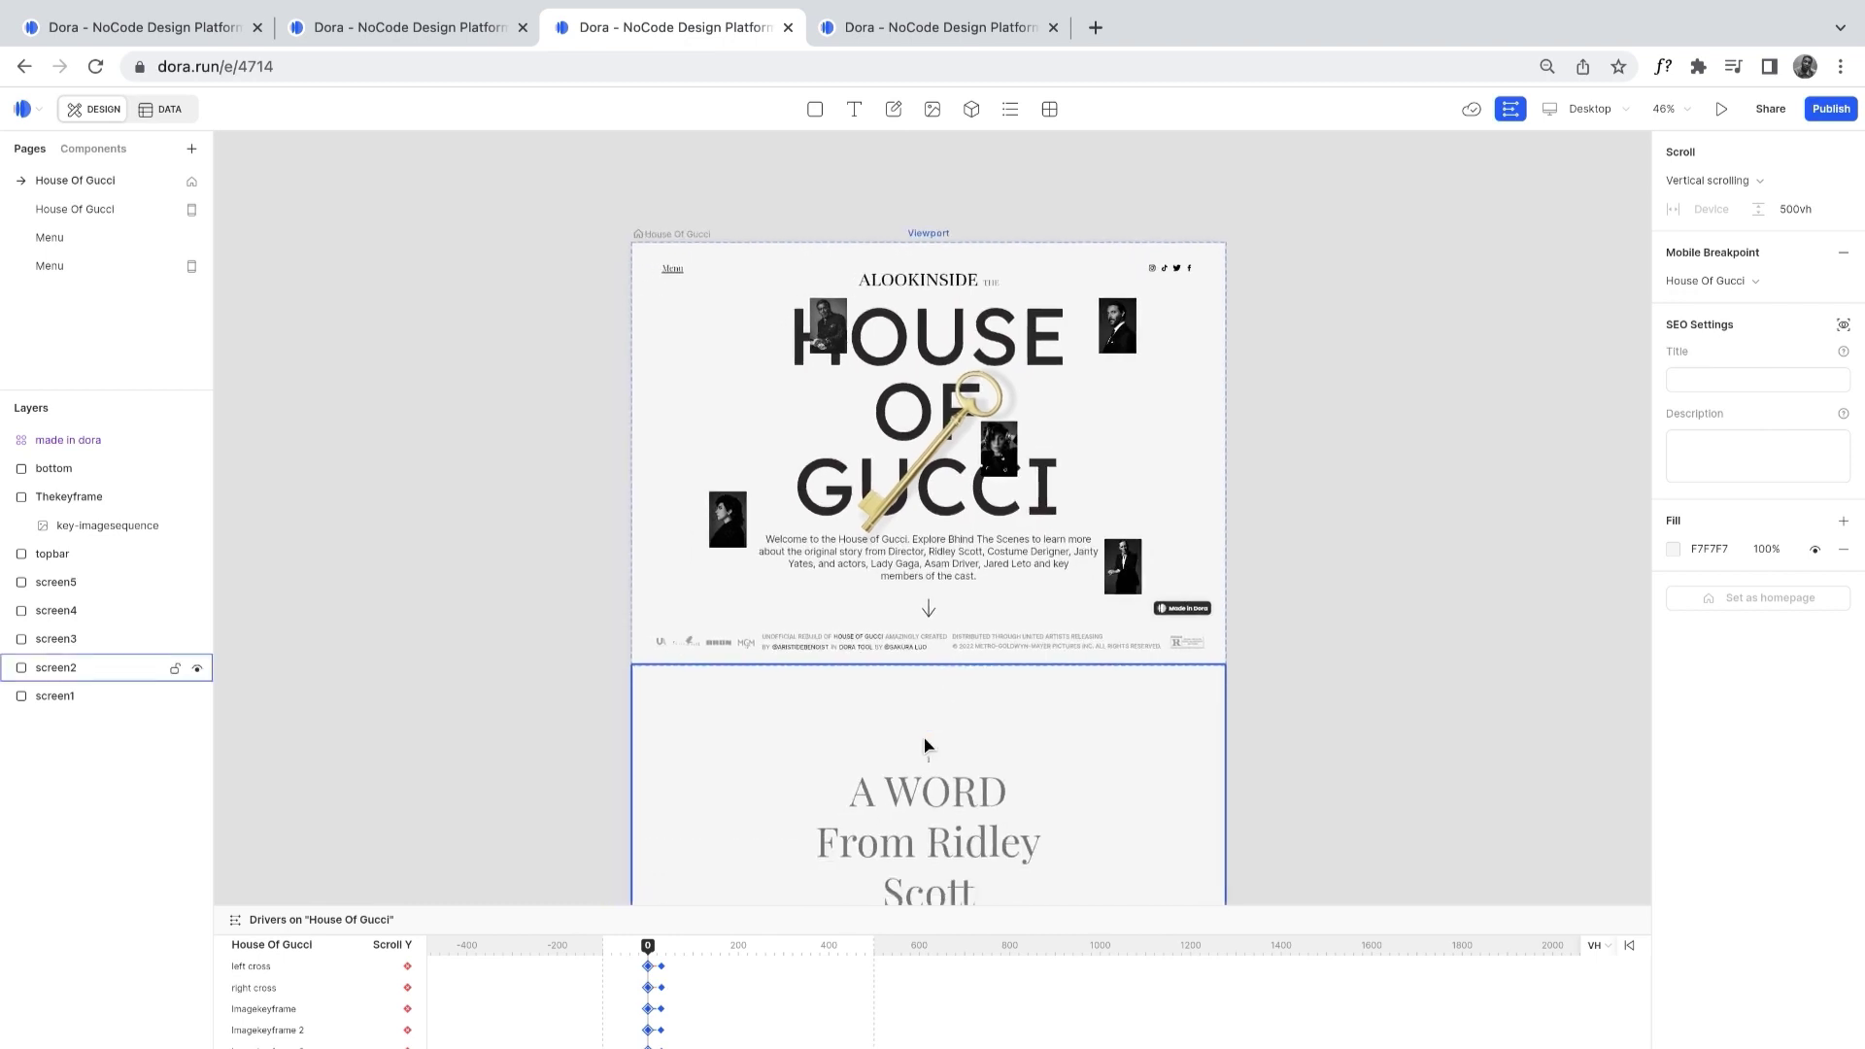
pyautogui.scroll(-10, 925, 745)
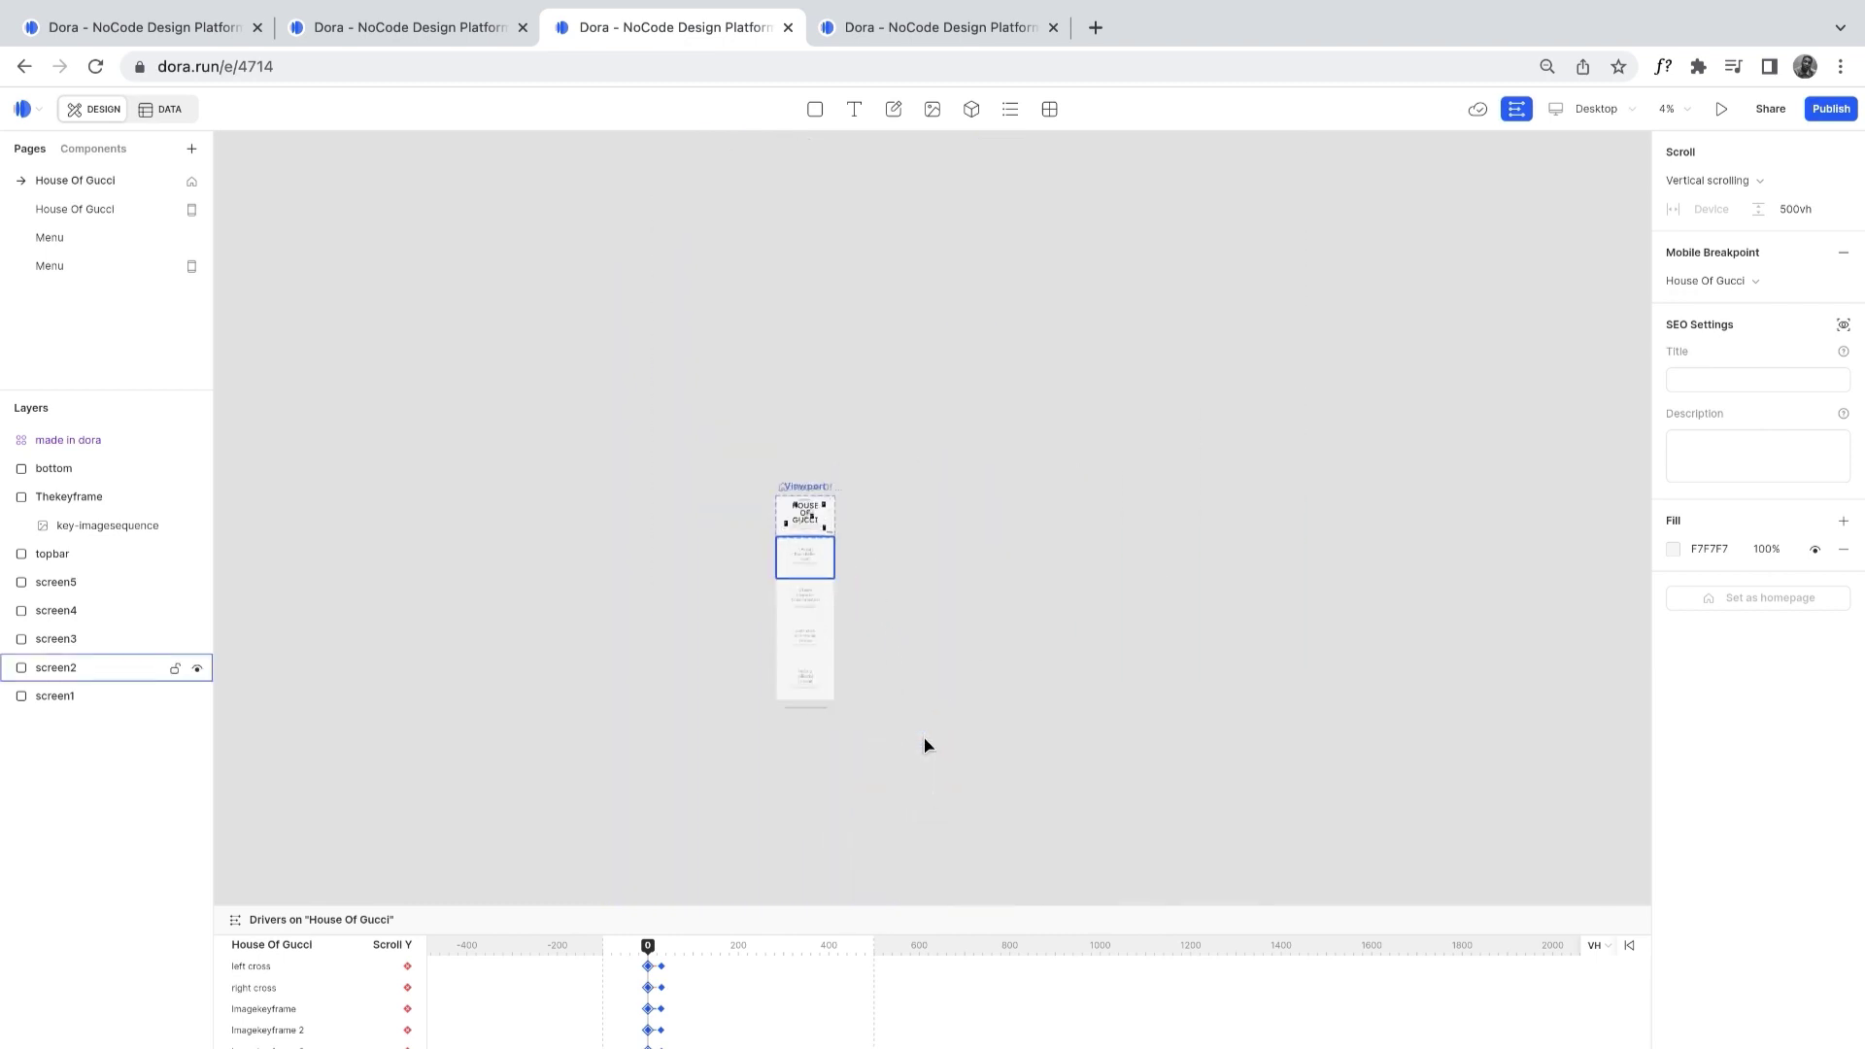
# Fit the canvas to show all five screens, from the hero to 'Media & Editorial Content'
pyautogui.hotkey('shift', '1')
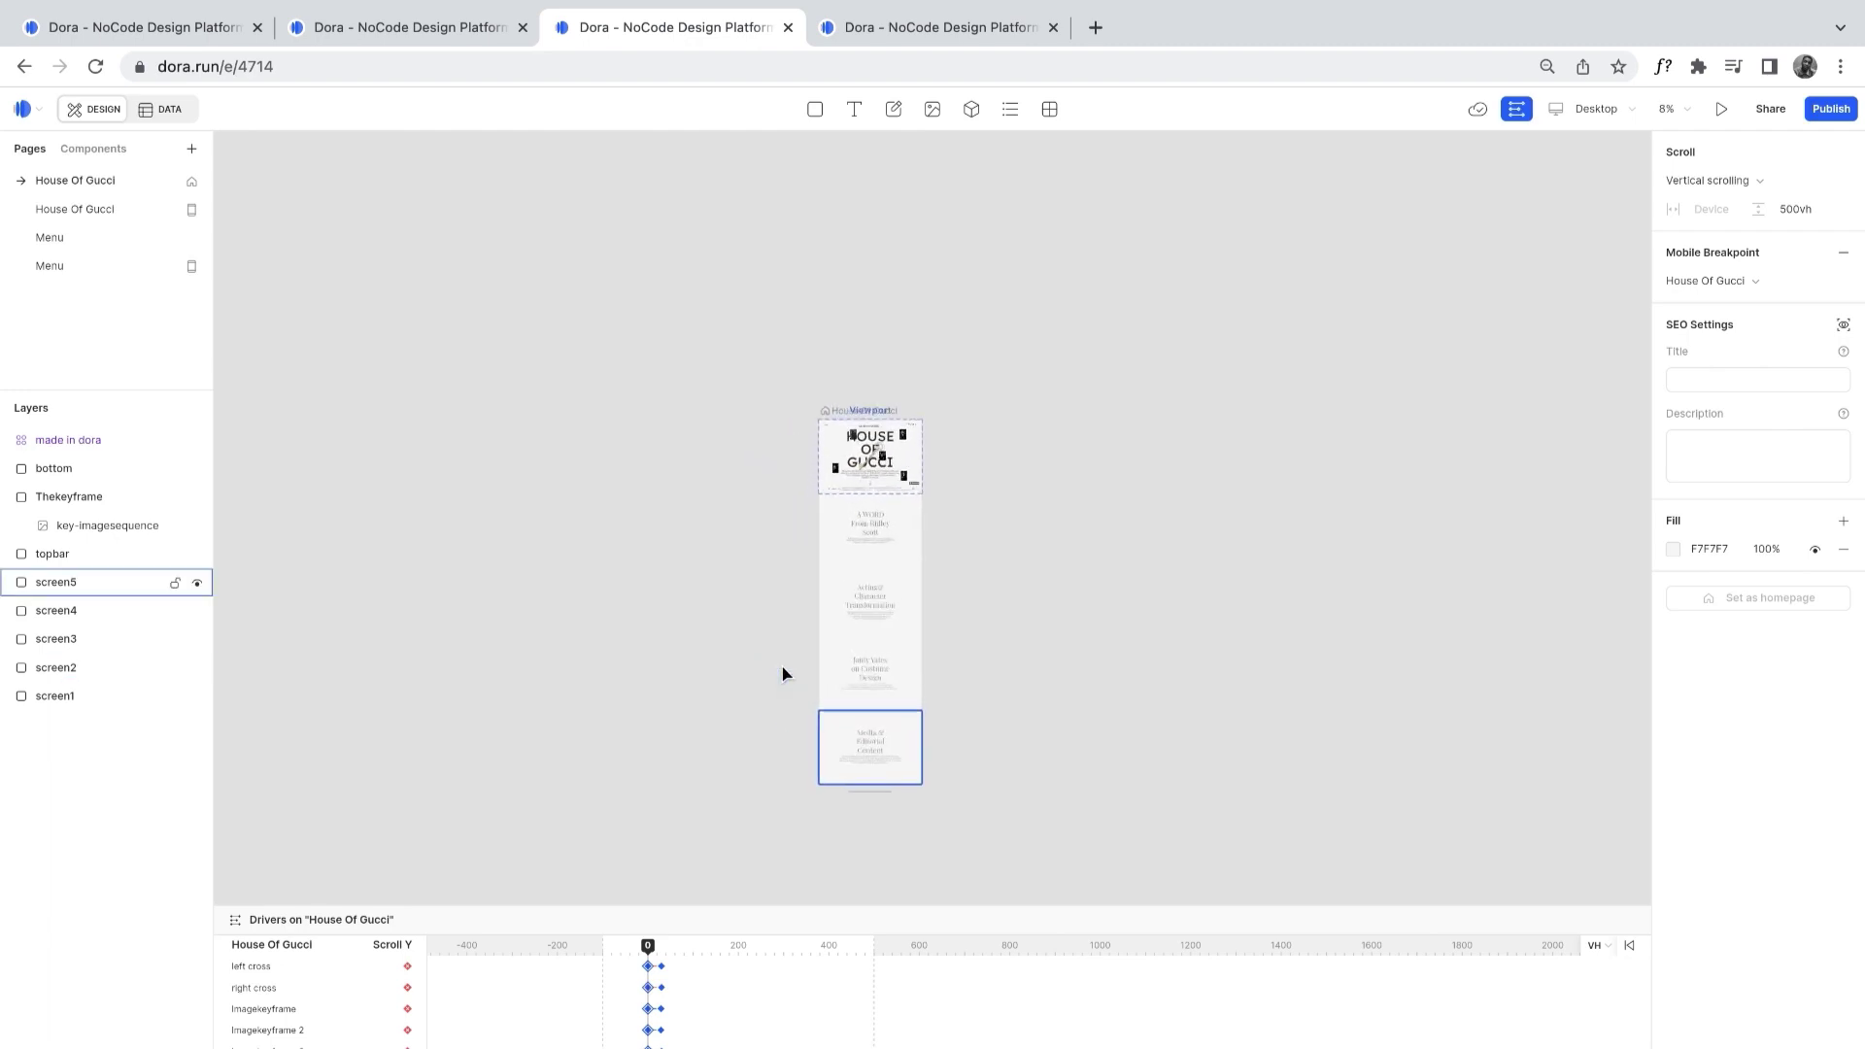
pyautogui.scroll(3, 785, 672)
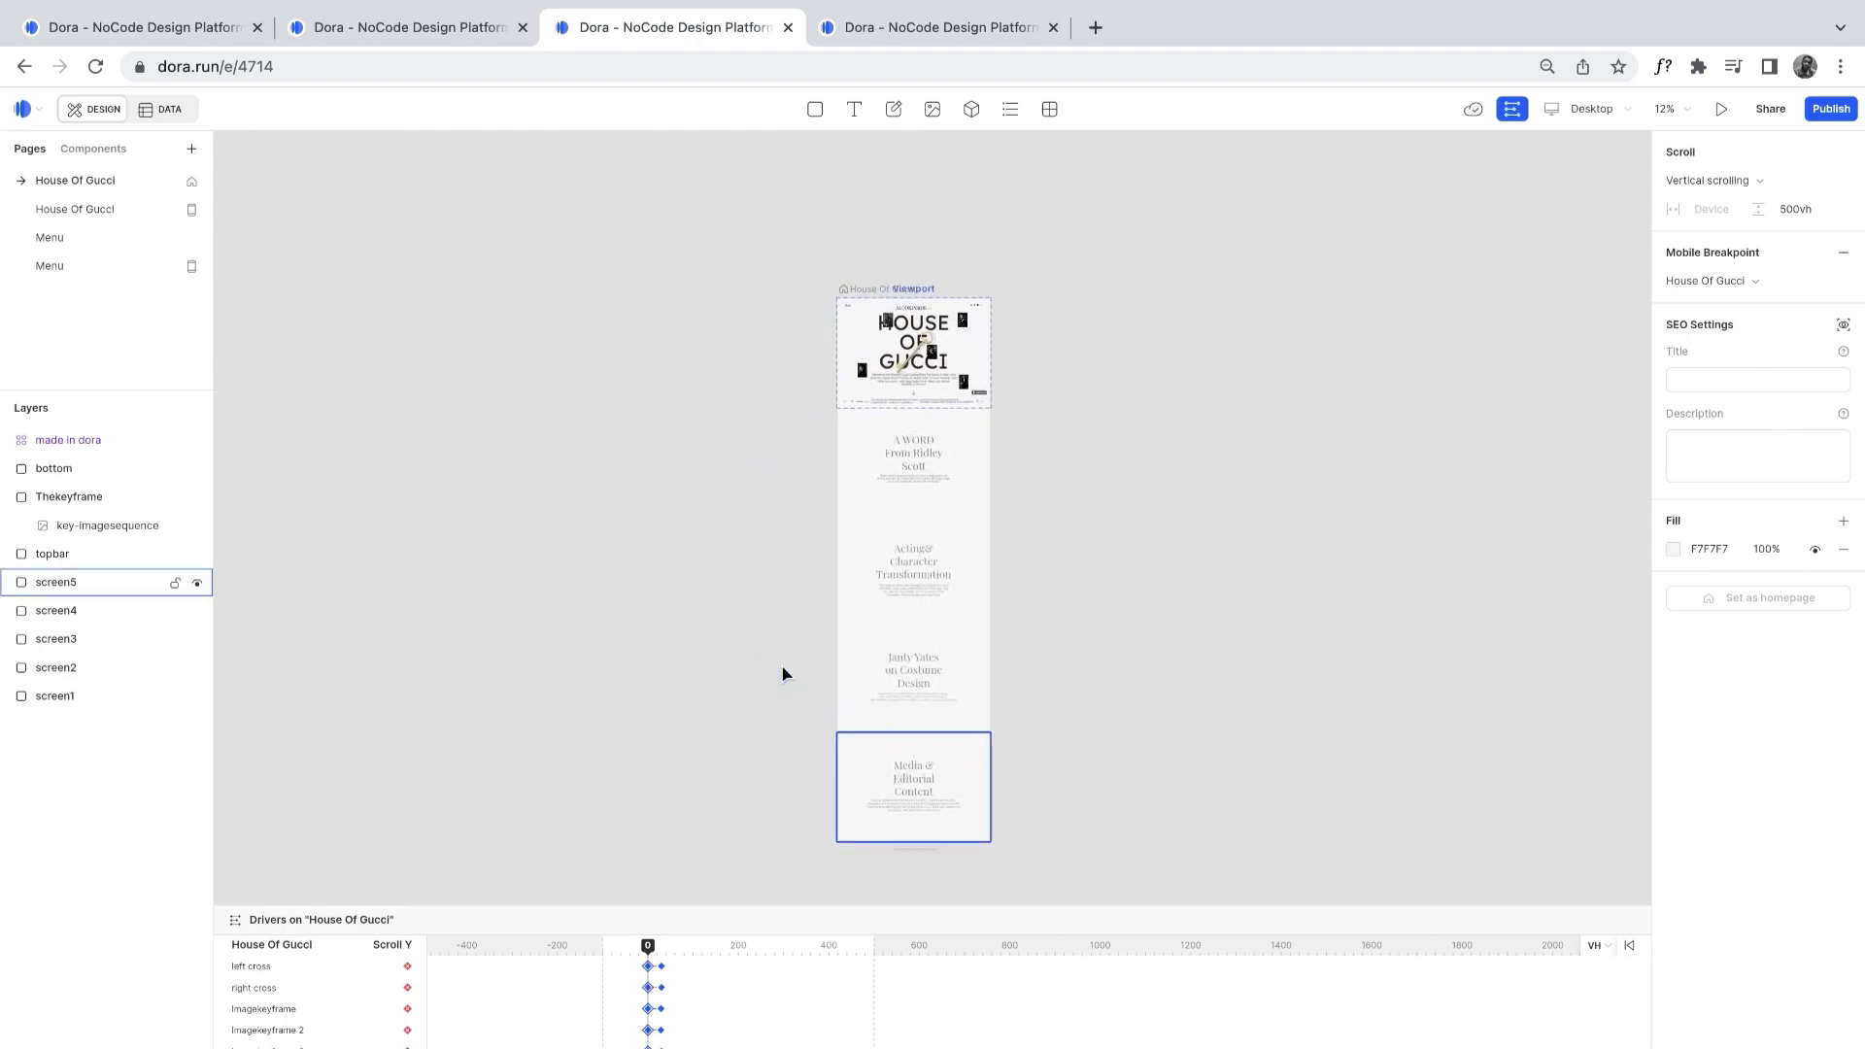
pyautogui.scroll(-1, 785, 672)
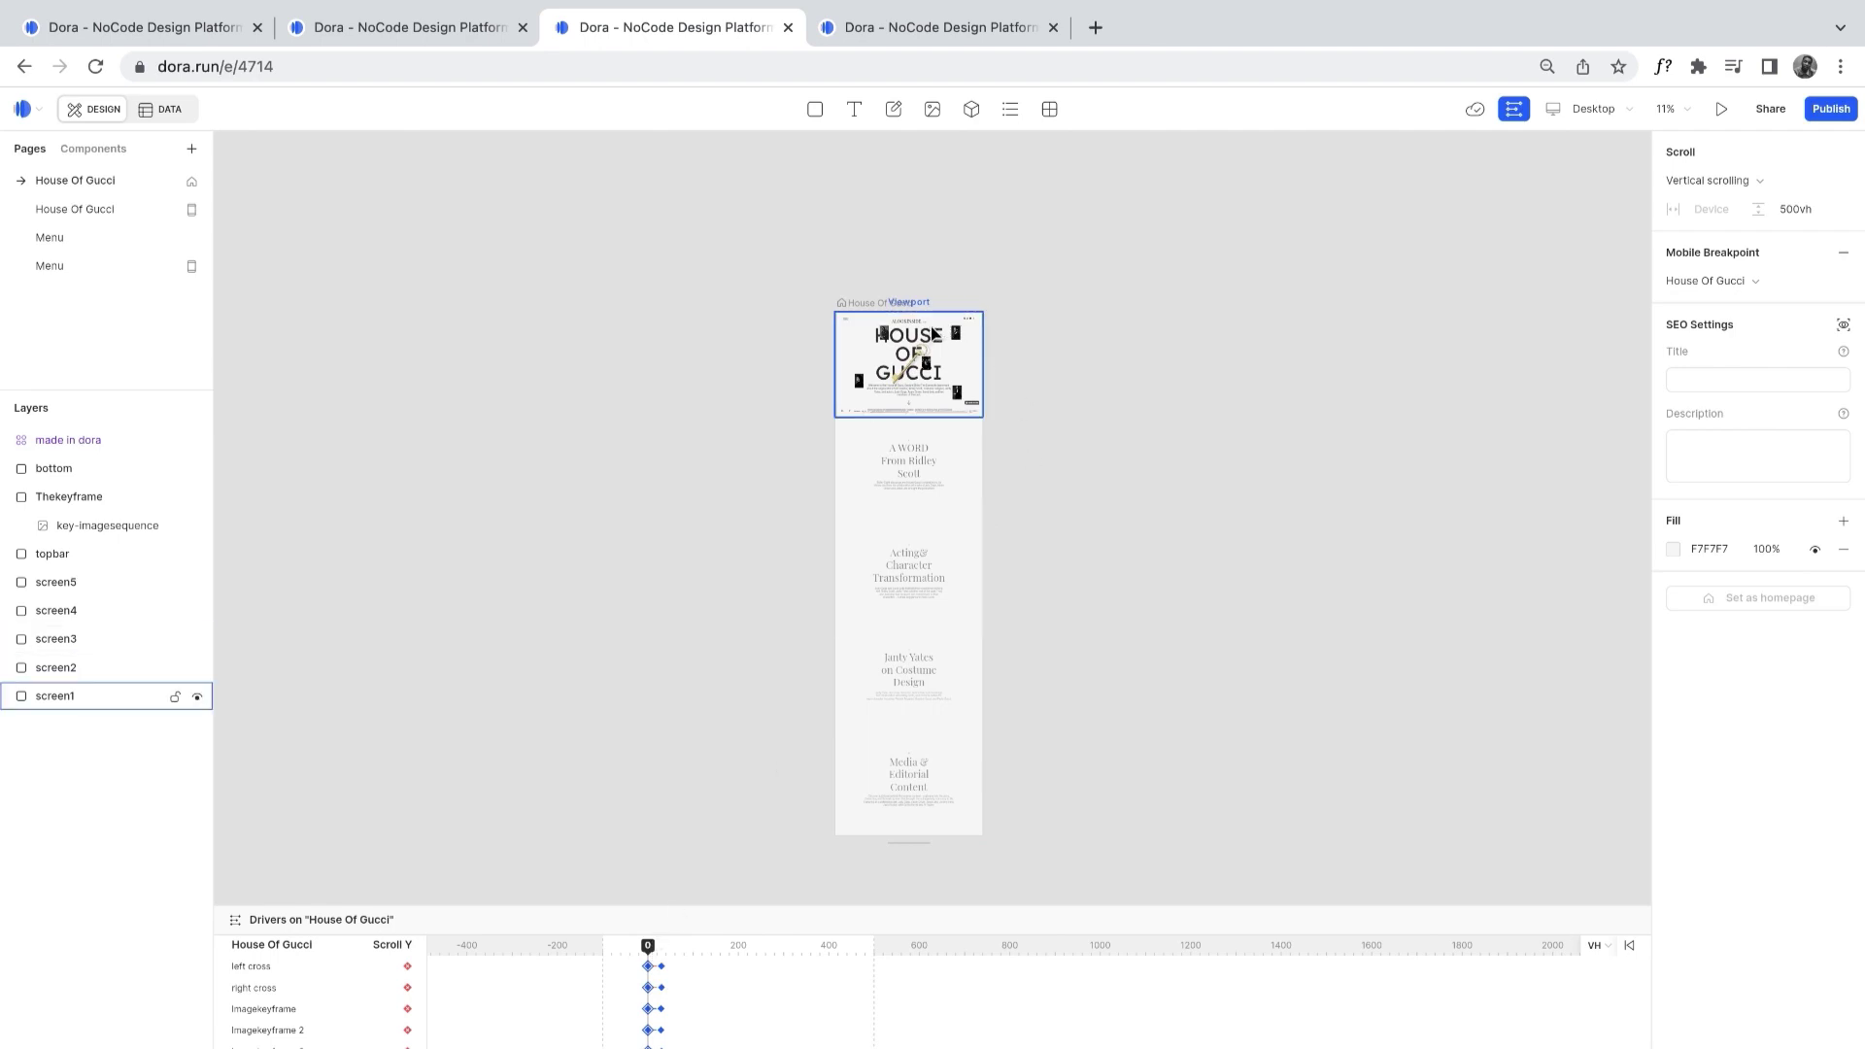
# Select screen1 and nudge the Drivers playhead to start the key animation
pyautogui.click(927, 345)
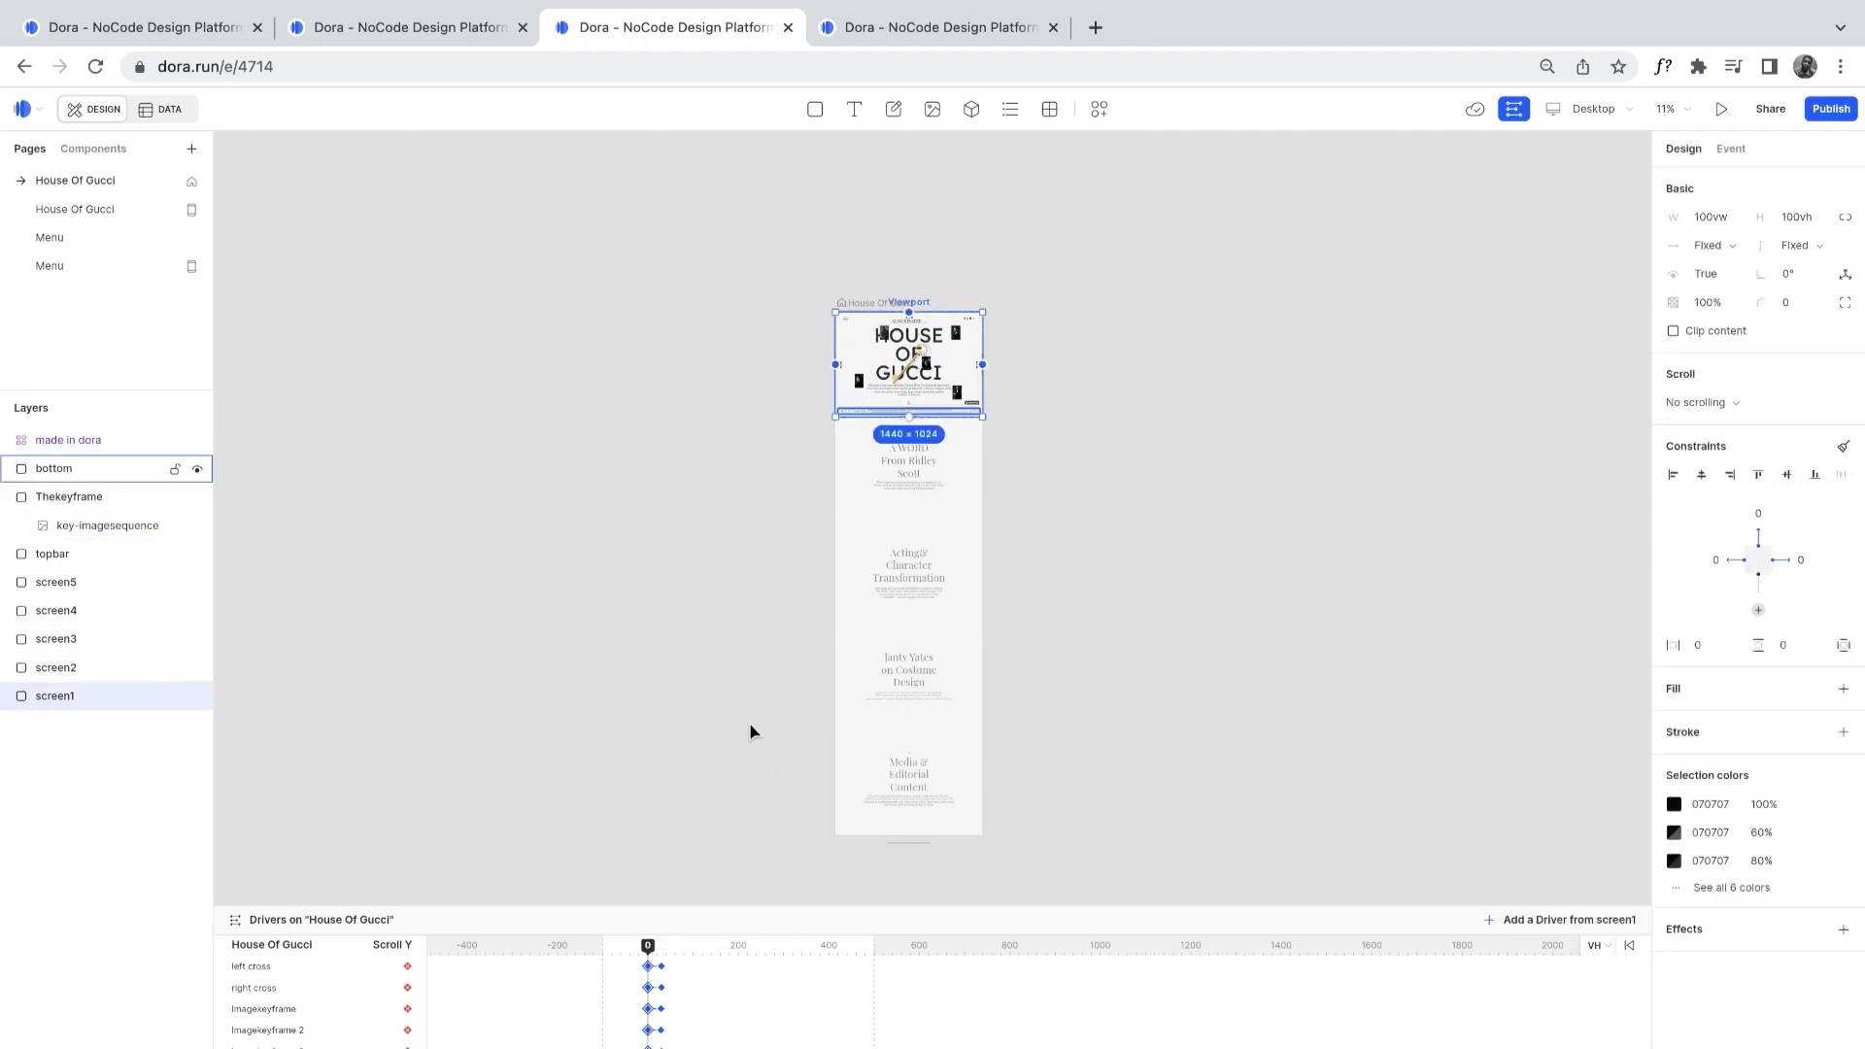
pyautogui.moveTo(648, 950); pyautogui.dragTo(672, 954)
pyautogui.scroll(10, 911, 406)
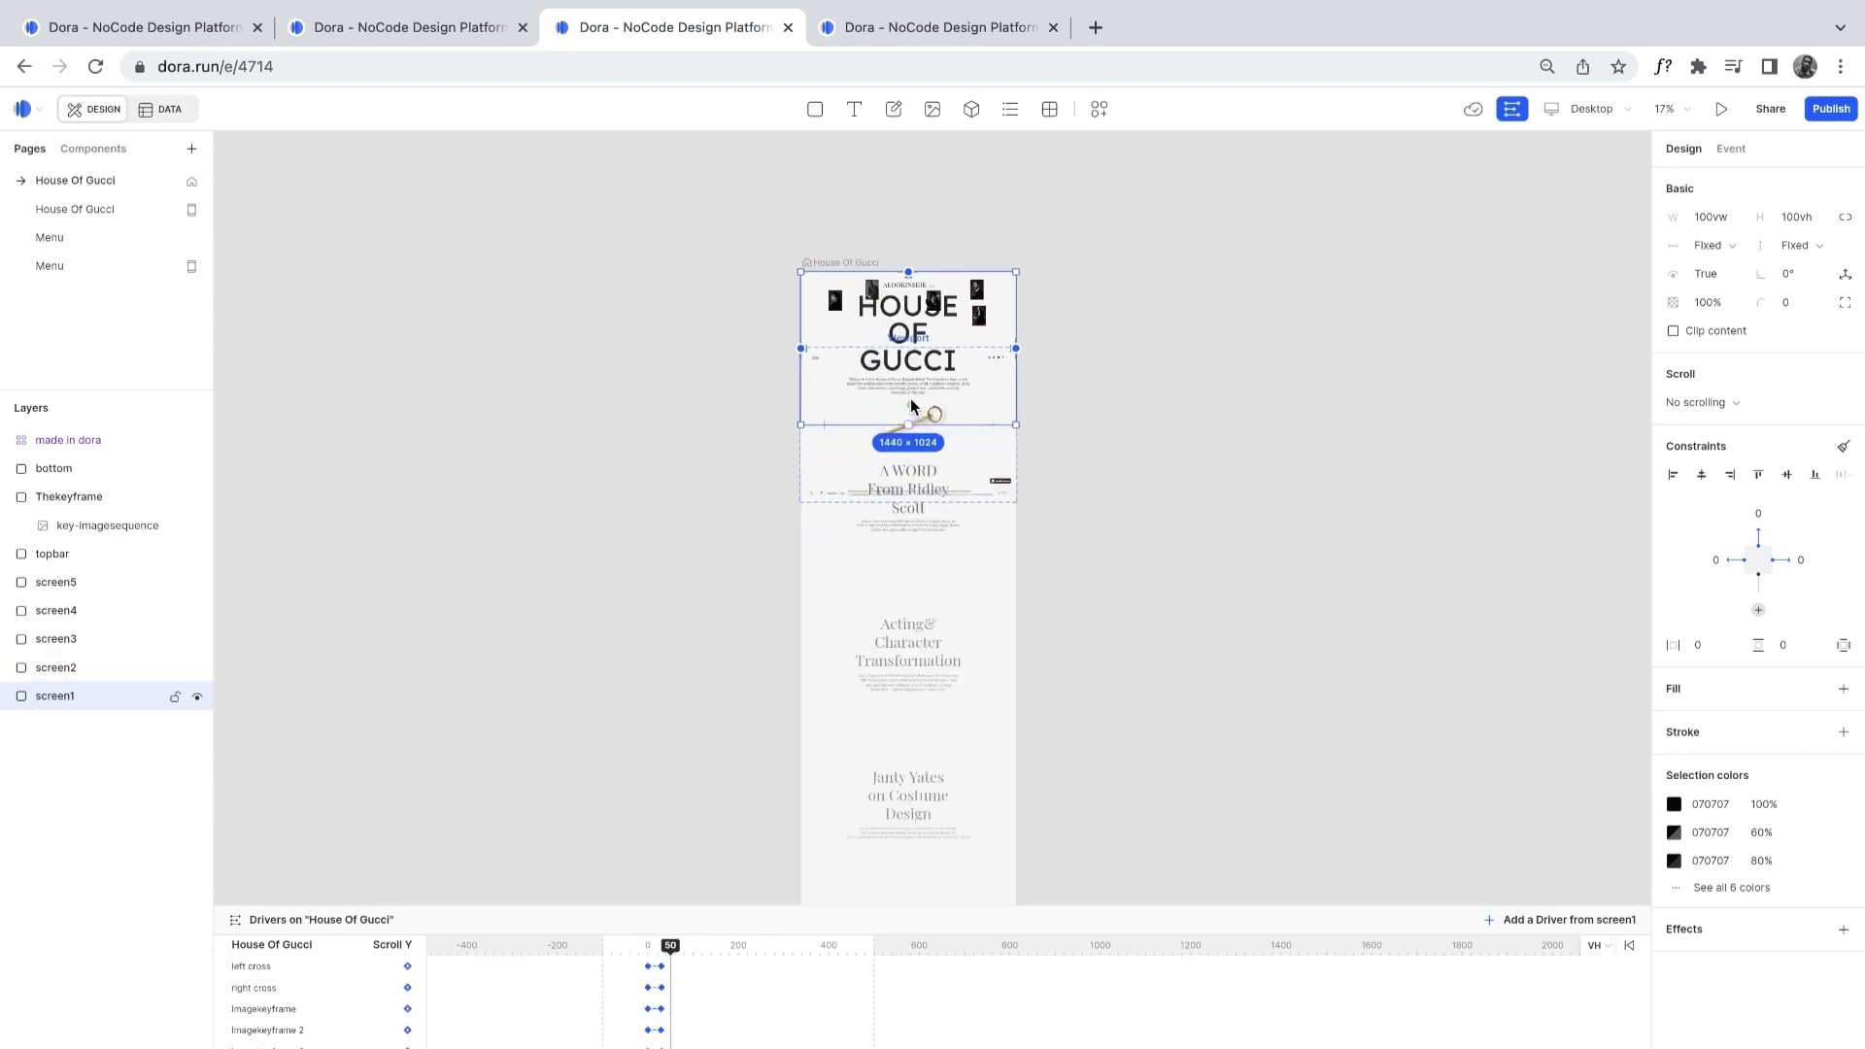
pyautogui.scroll(-4, 909, 406)
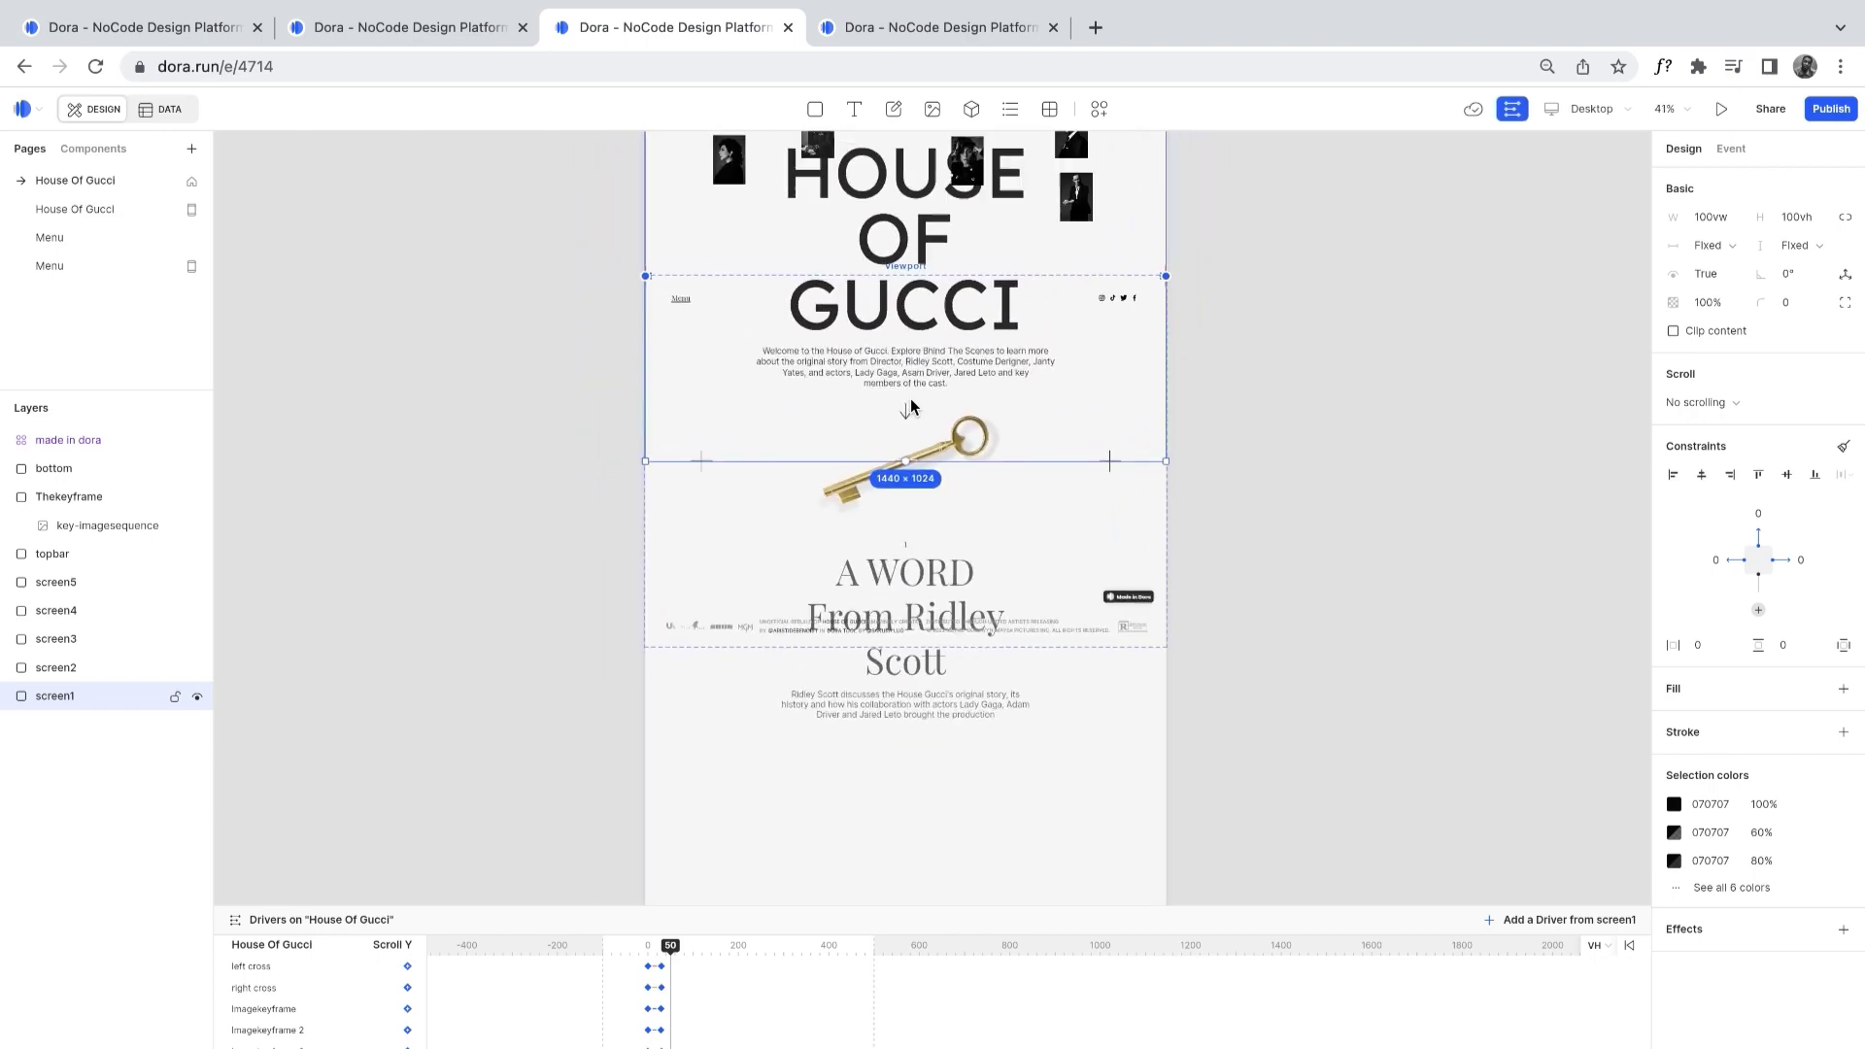
pyautogui.scroll(-3, 781, 816)
pyautogui.scroll(3, 782, 816)
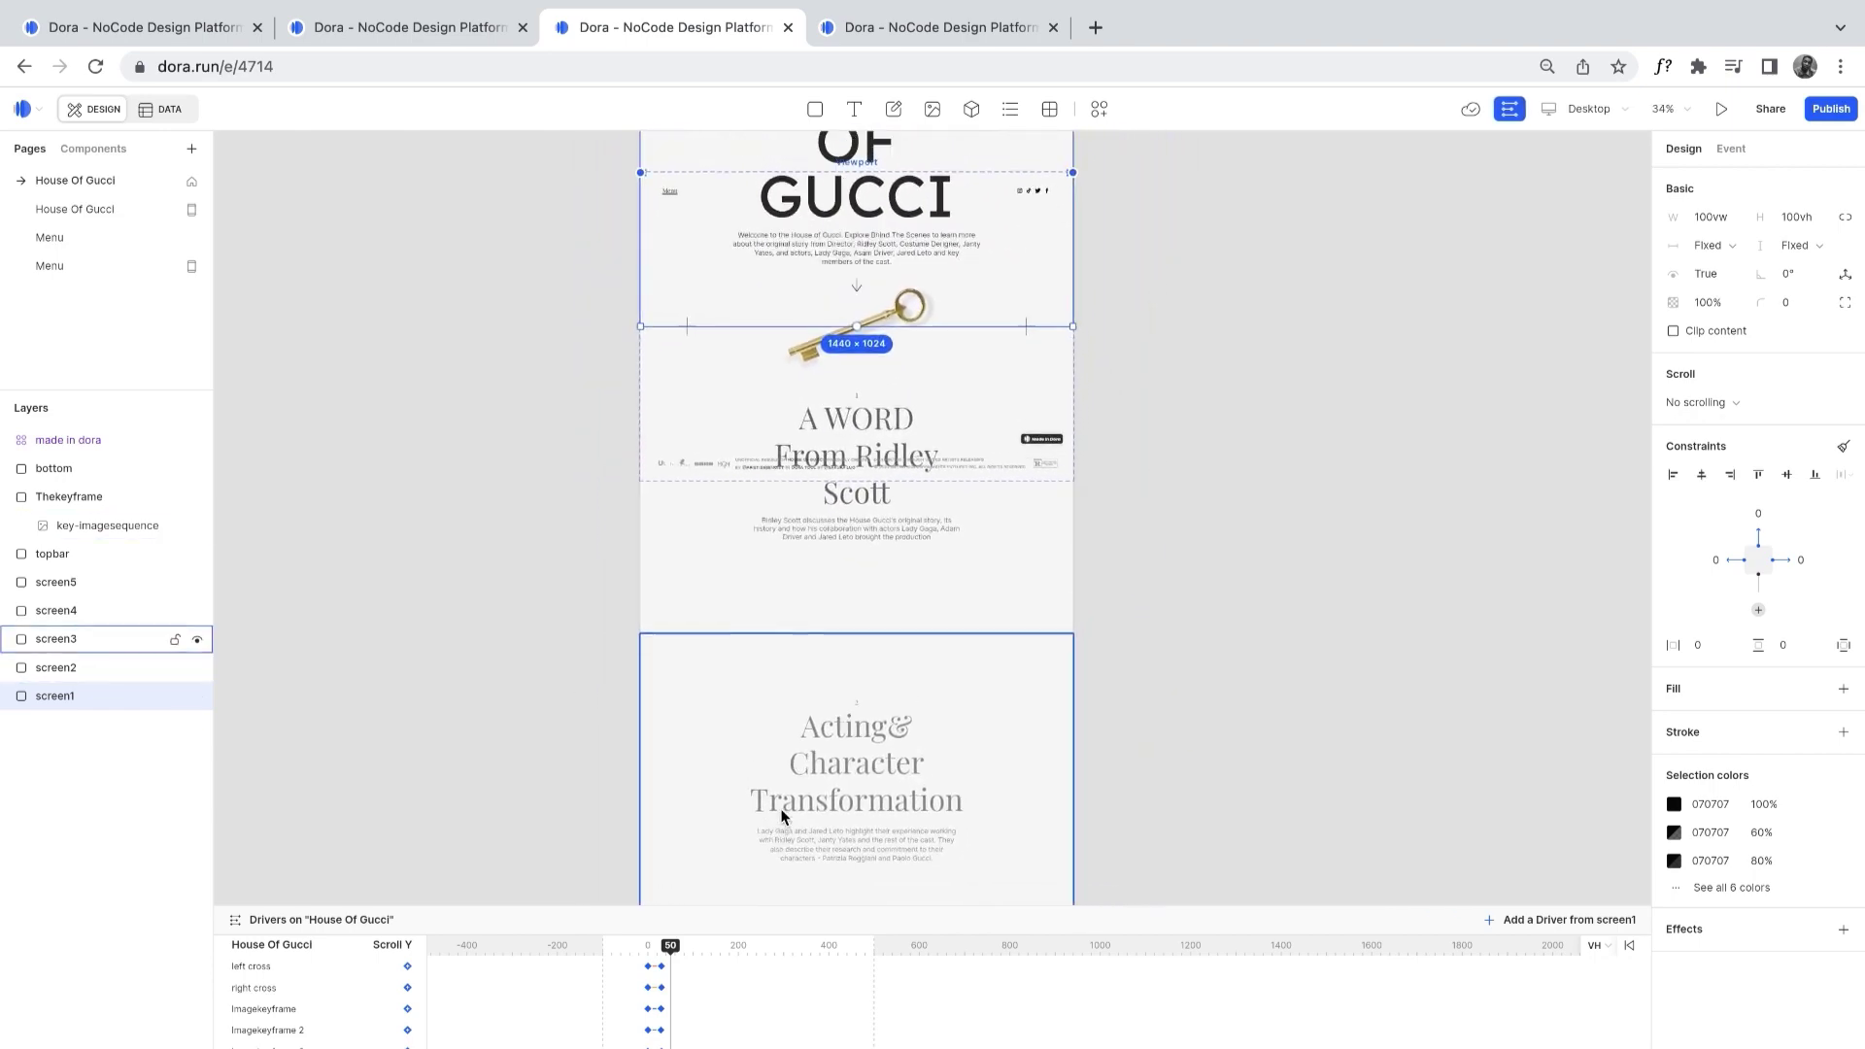
# Advance the playhead so the gold key turns horizontal and rotates further
pyautogui.moveTo(670, 950); pyautogui.dragTo(700, 950)
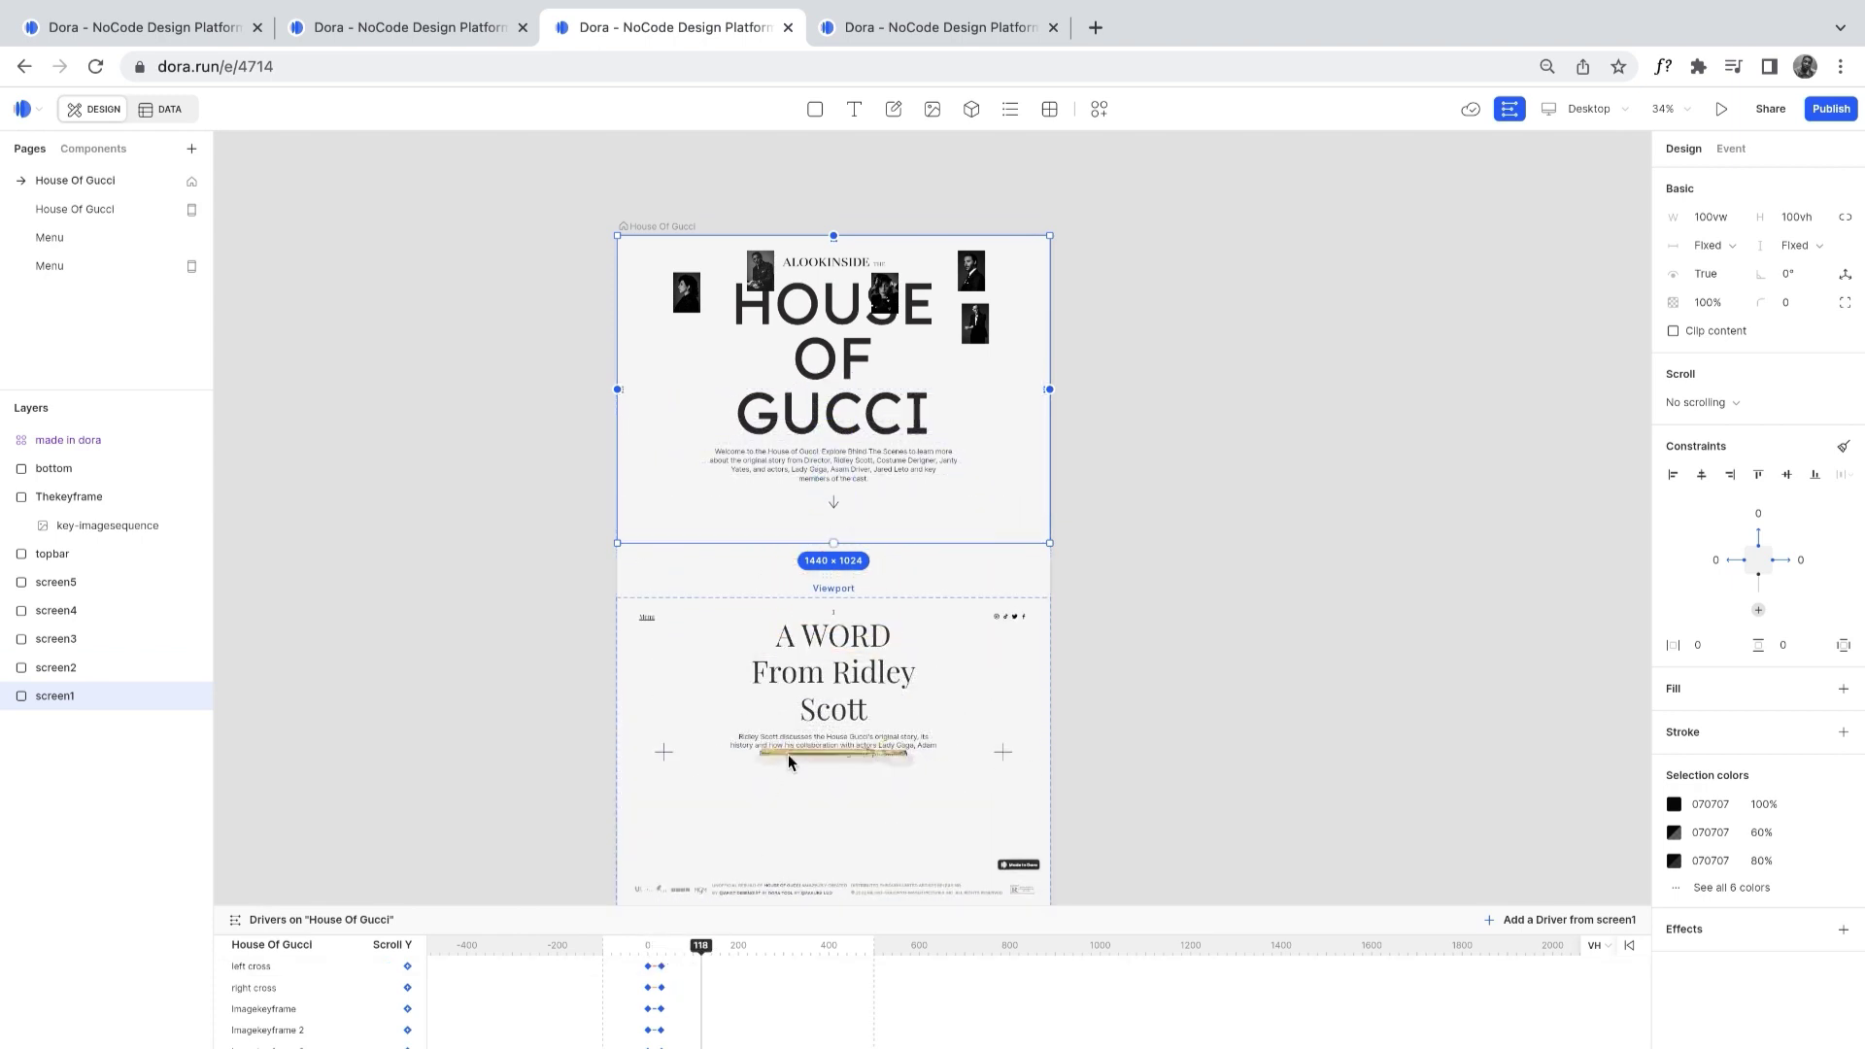
pyautogui.scroll(-4, 789, 754)
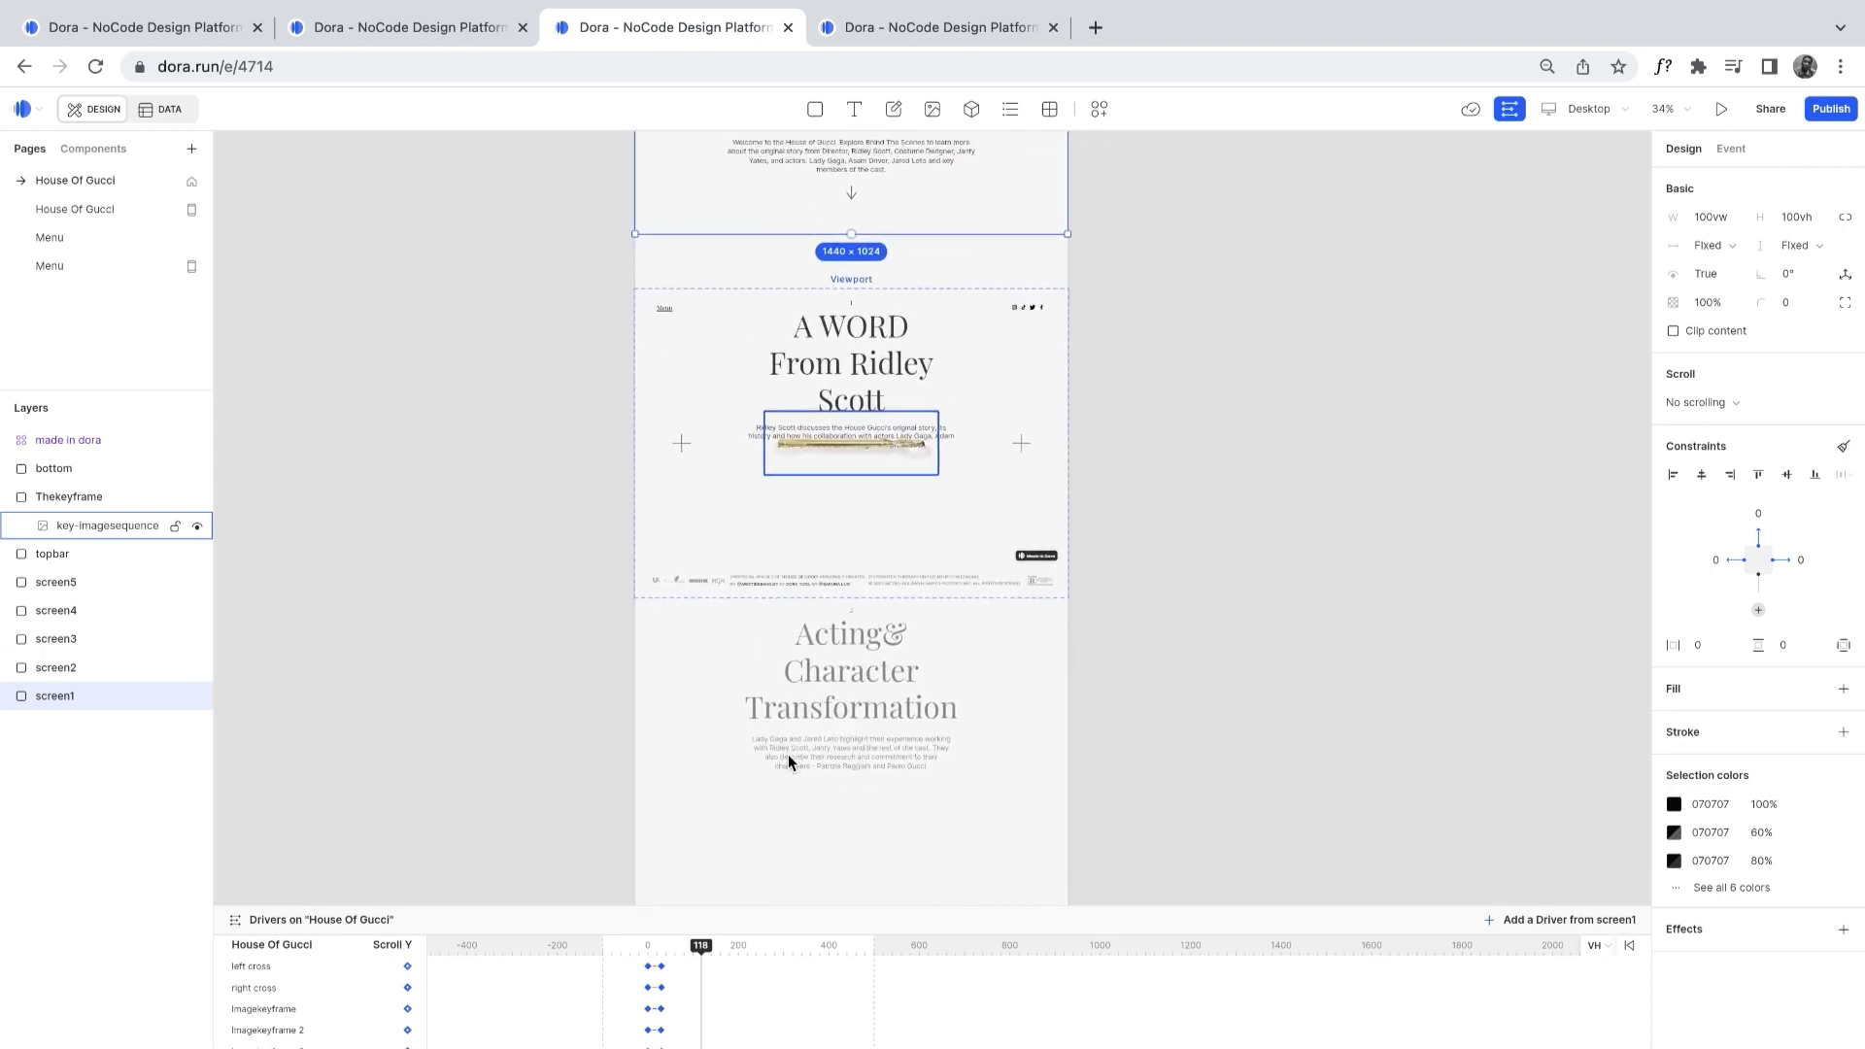
pyautogui.scroll(-2, 789, 753)
pyautogui.moveTo(700, 950)
pyautogui.mouseDown()
pyautogui.moveTo(771, 952)
pyautogui.moveTo(720, 949)
pyautogui.mouseUp()
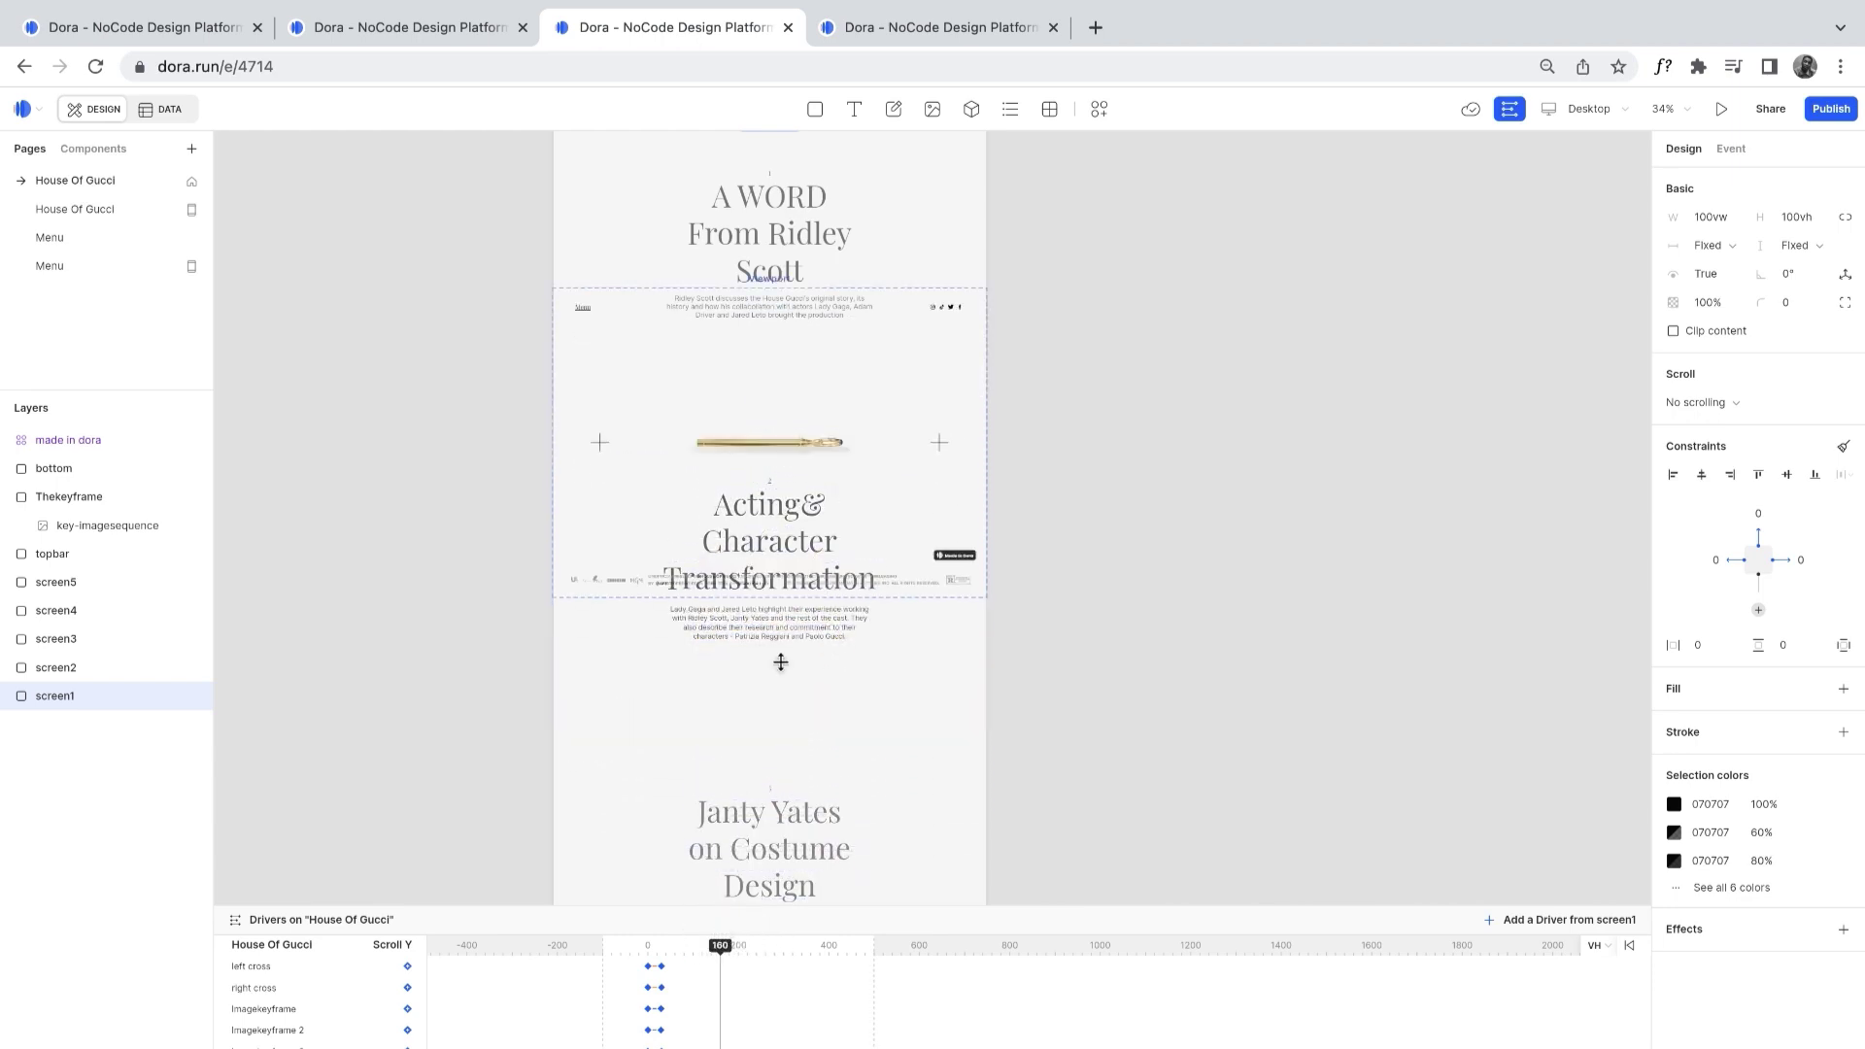
pyautogui.scroll(-5, 816, 583)
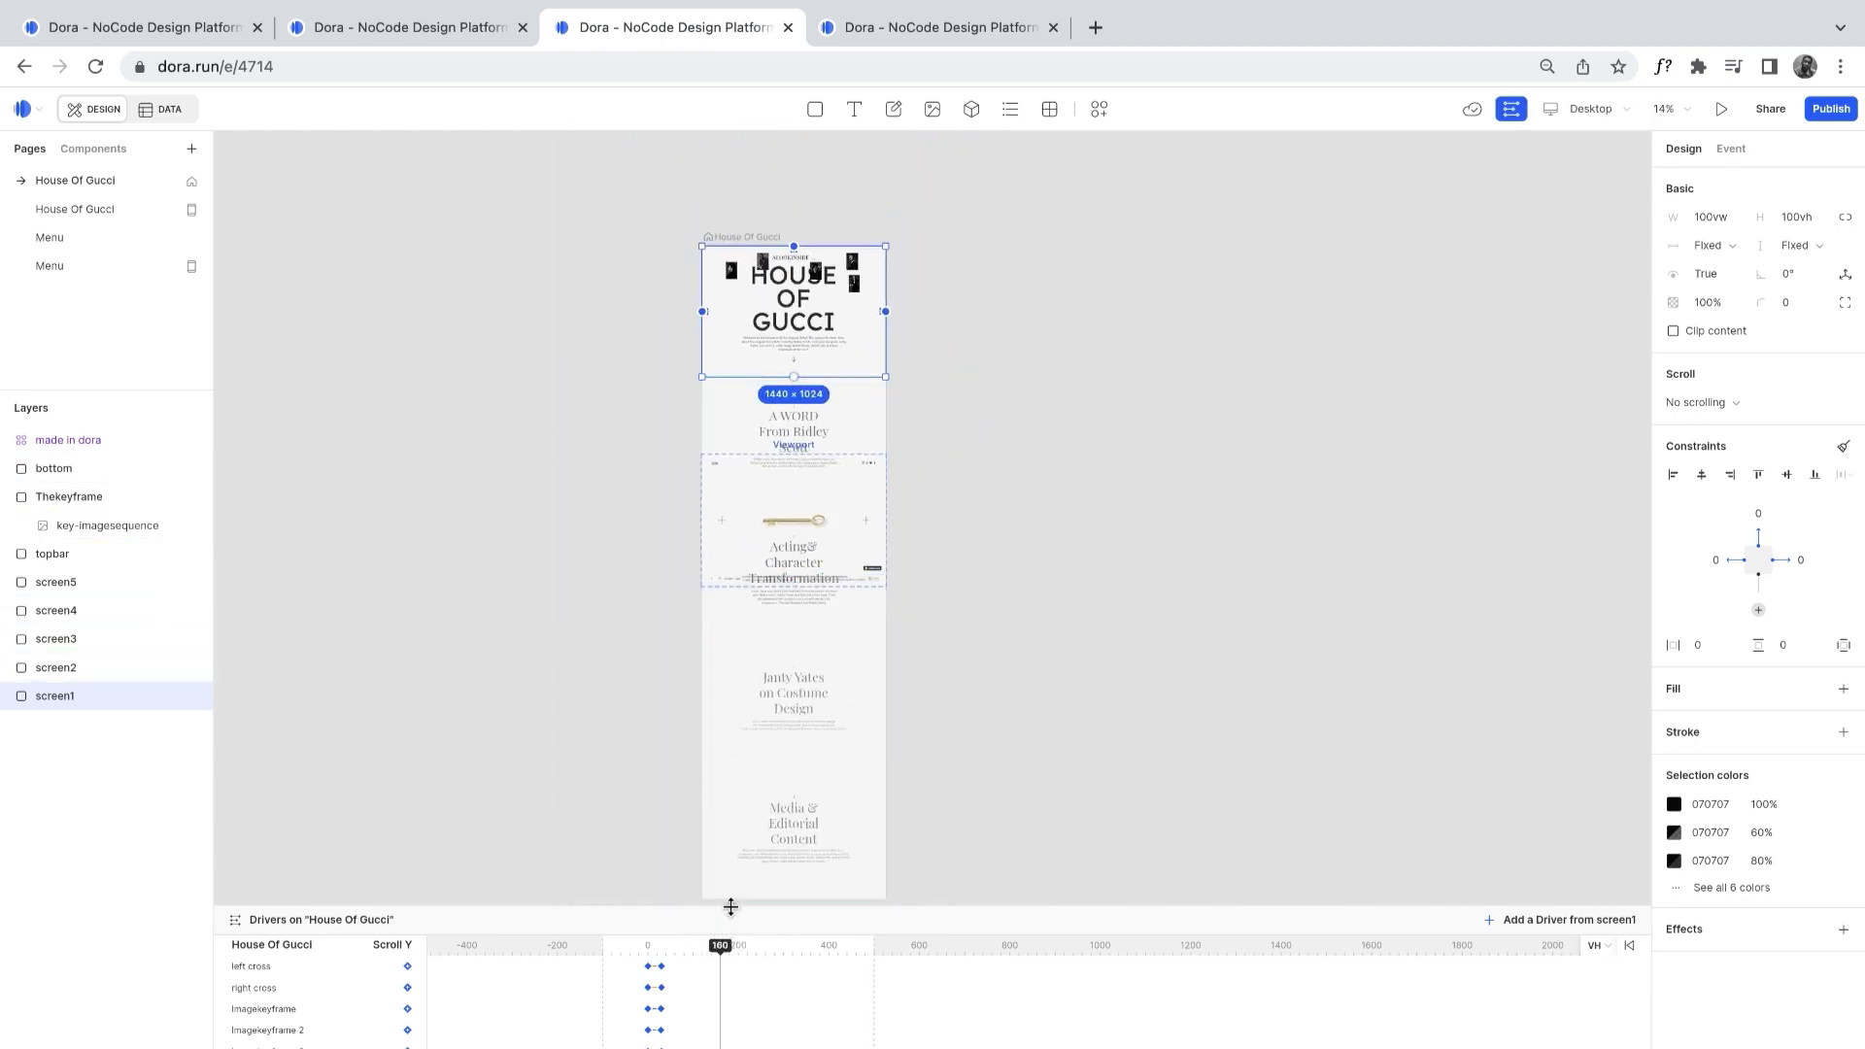
pyautogui.scroll(-2, 732, 816)
# Drag the playhead to 360, leaving the key over the Media & Editorial Content screen
pyautogui.moveTo(720, 949); pyautogui.dragTo(813, 956)
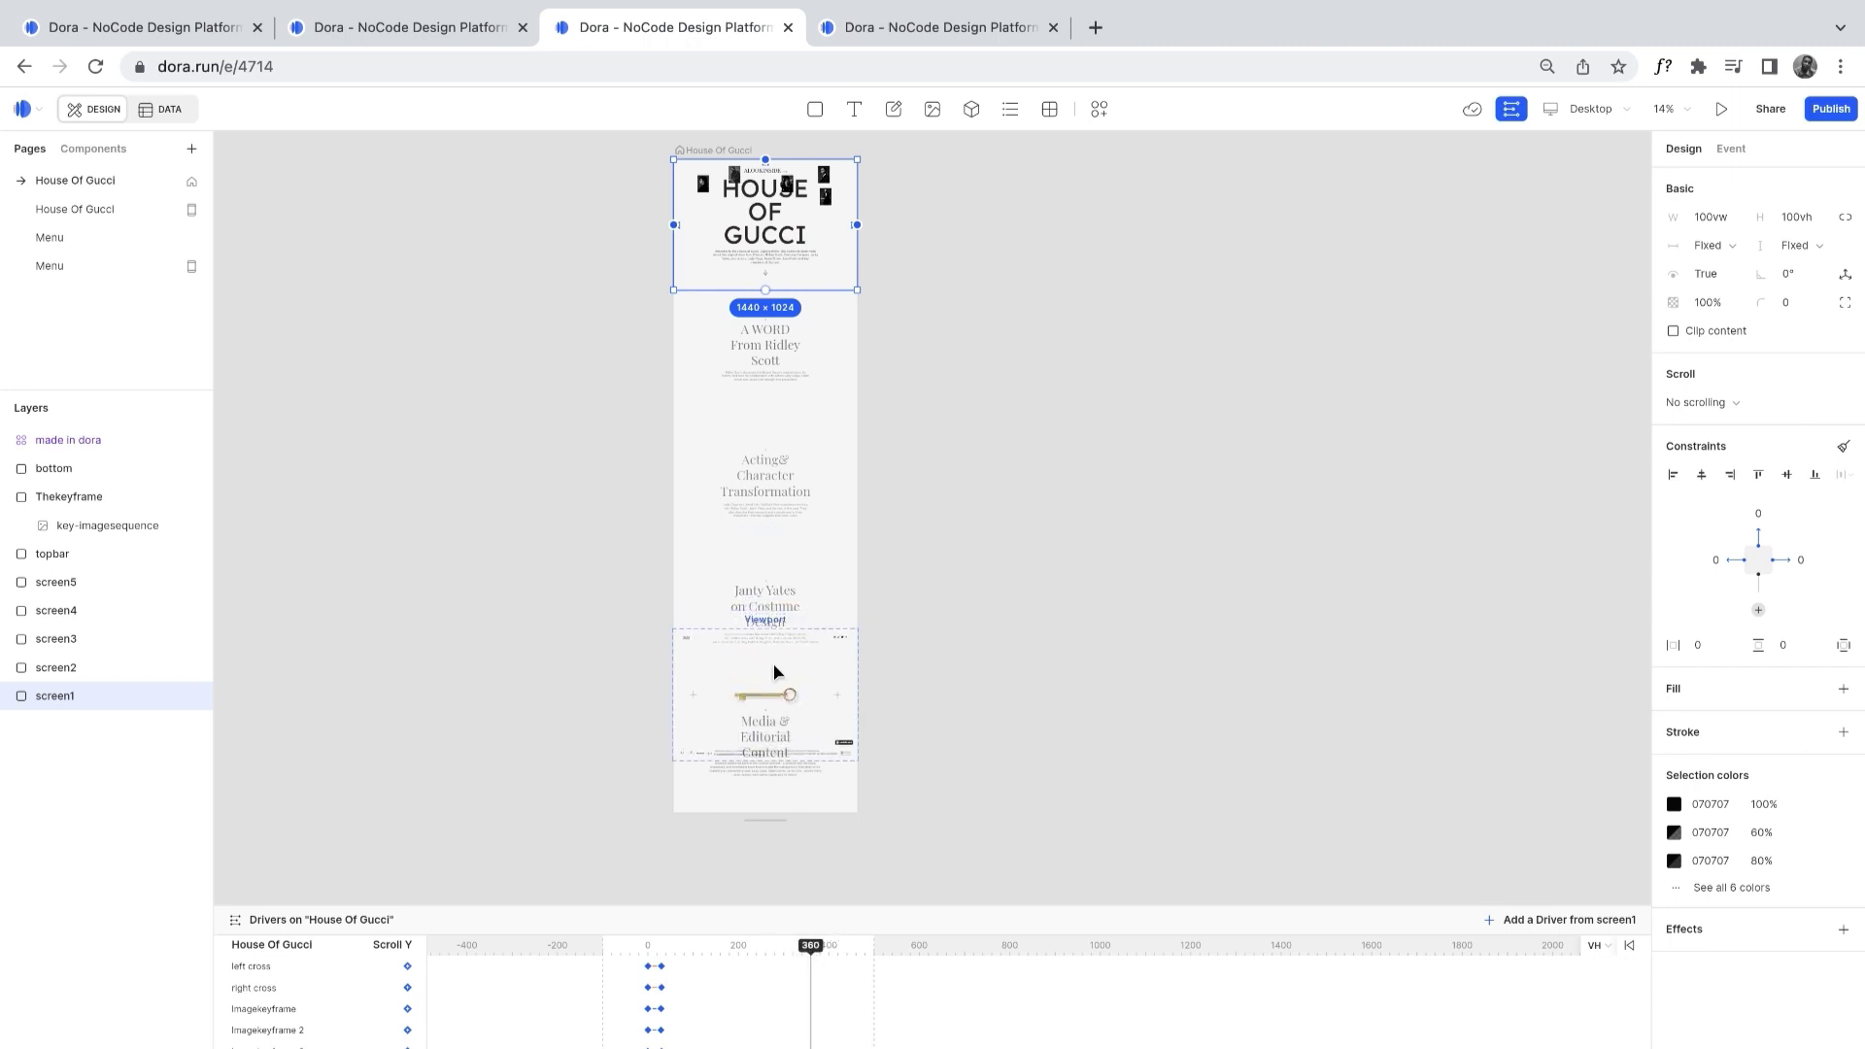
pyautogui.scroll(2, 766, 508)
pyautogui.hscroll(-1, 738, 456)
pyautogui.hscroll(-1, 670, 335)
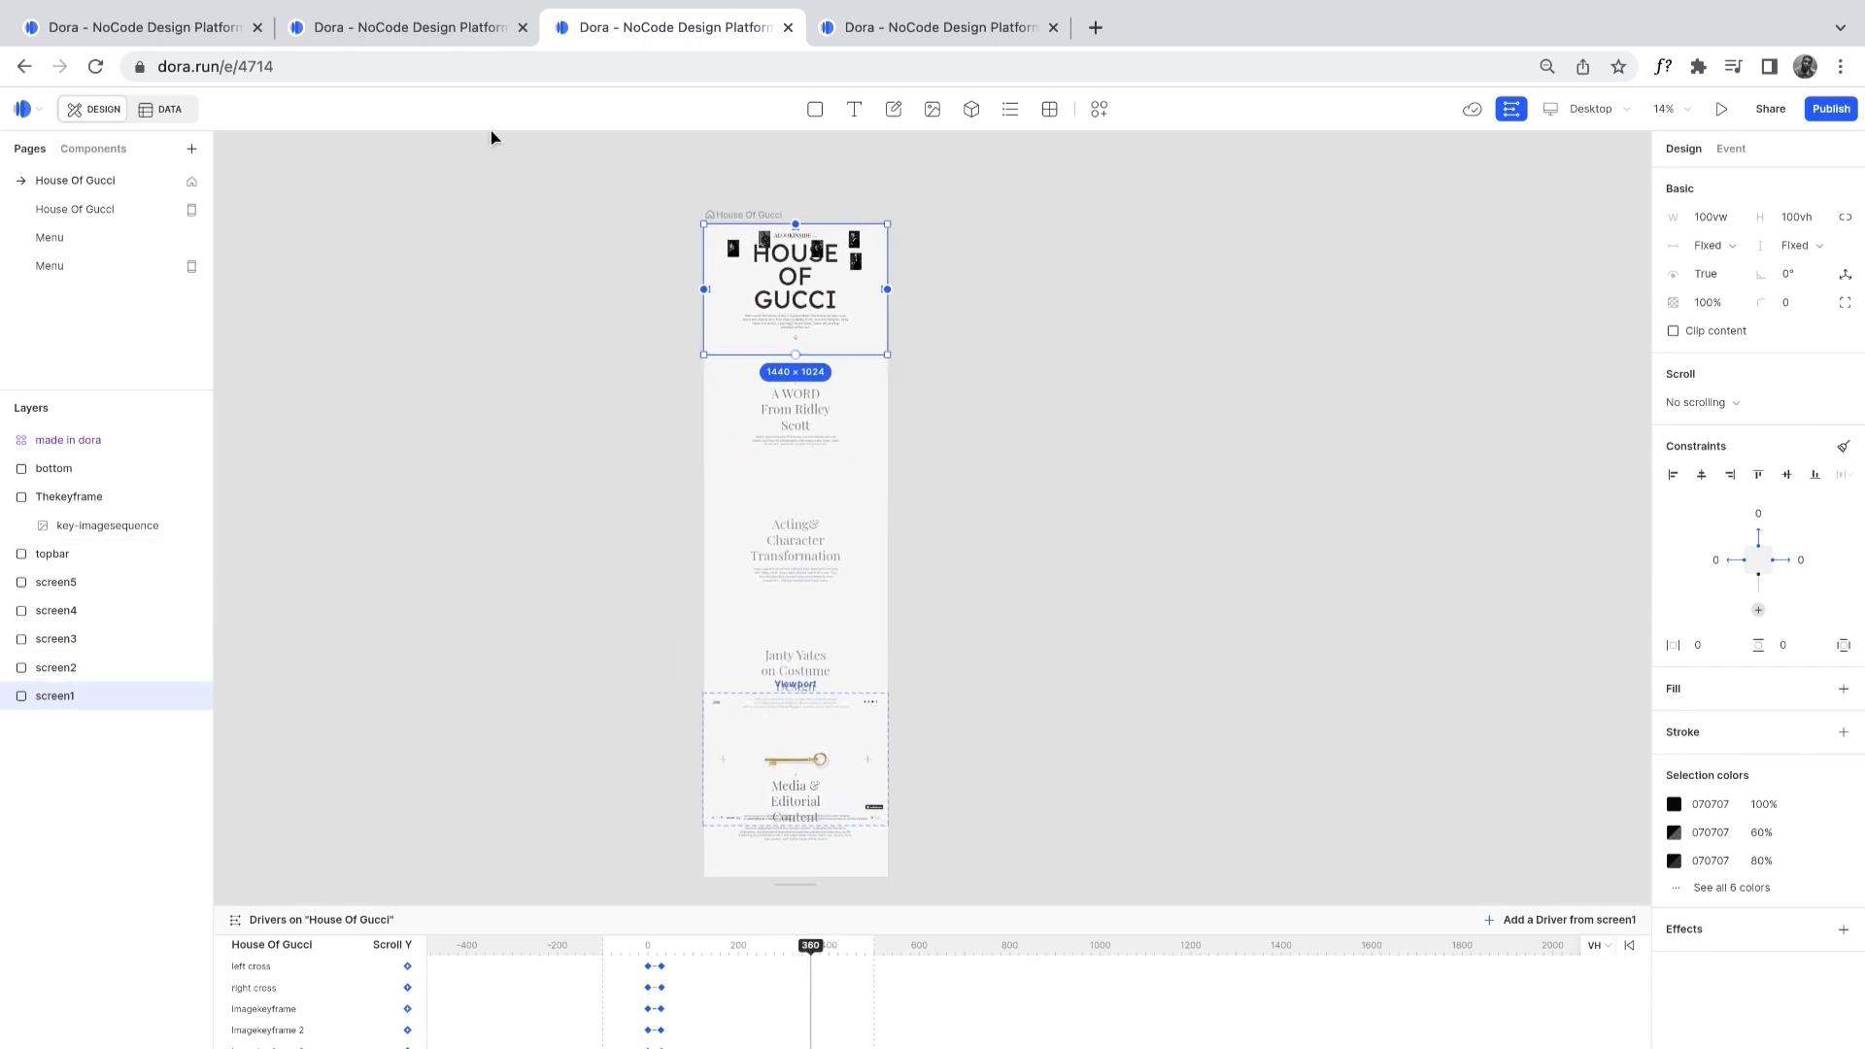
# Switch to the DJI Mini 3 Pro project and expand its Scroll Y timeline showing S1, Mini3Pro, Block1–3, Hand and BG tracks
pyautogui.click(979, 27)
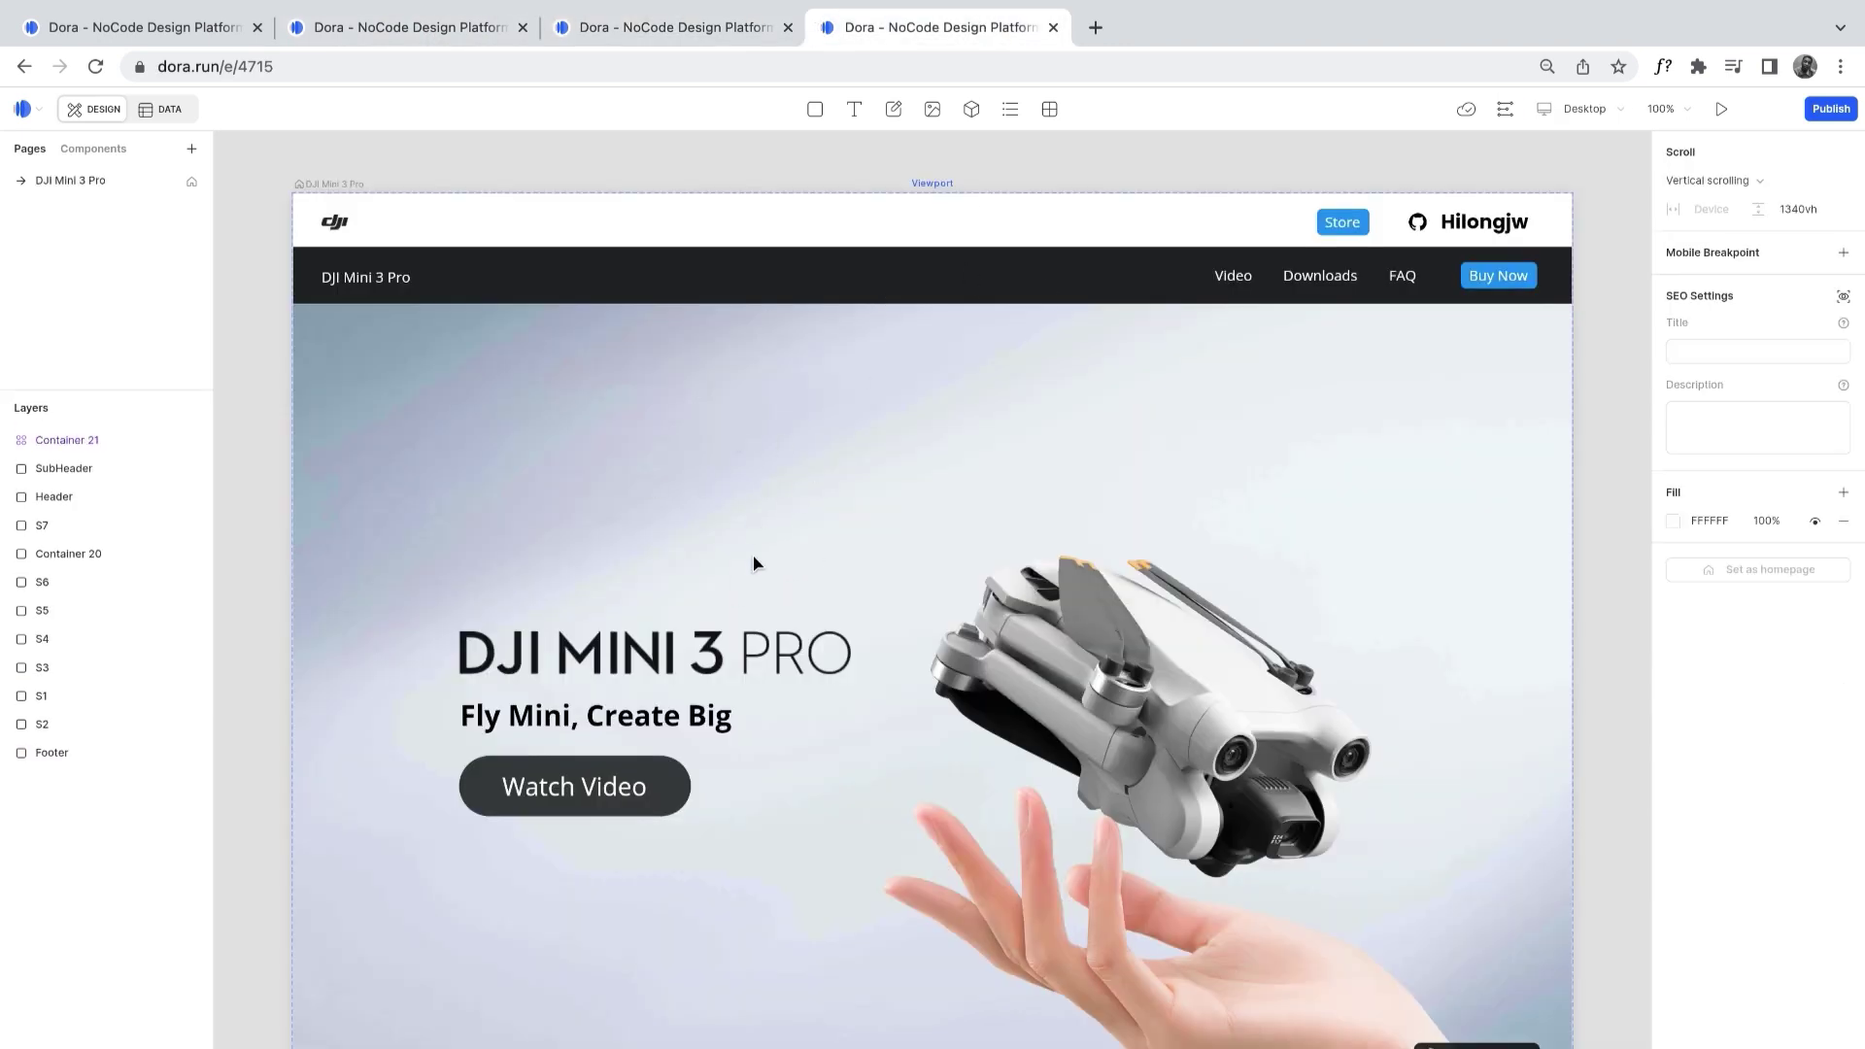
pyautogui.scroll(-5, 744, 560)
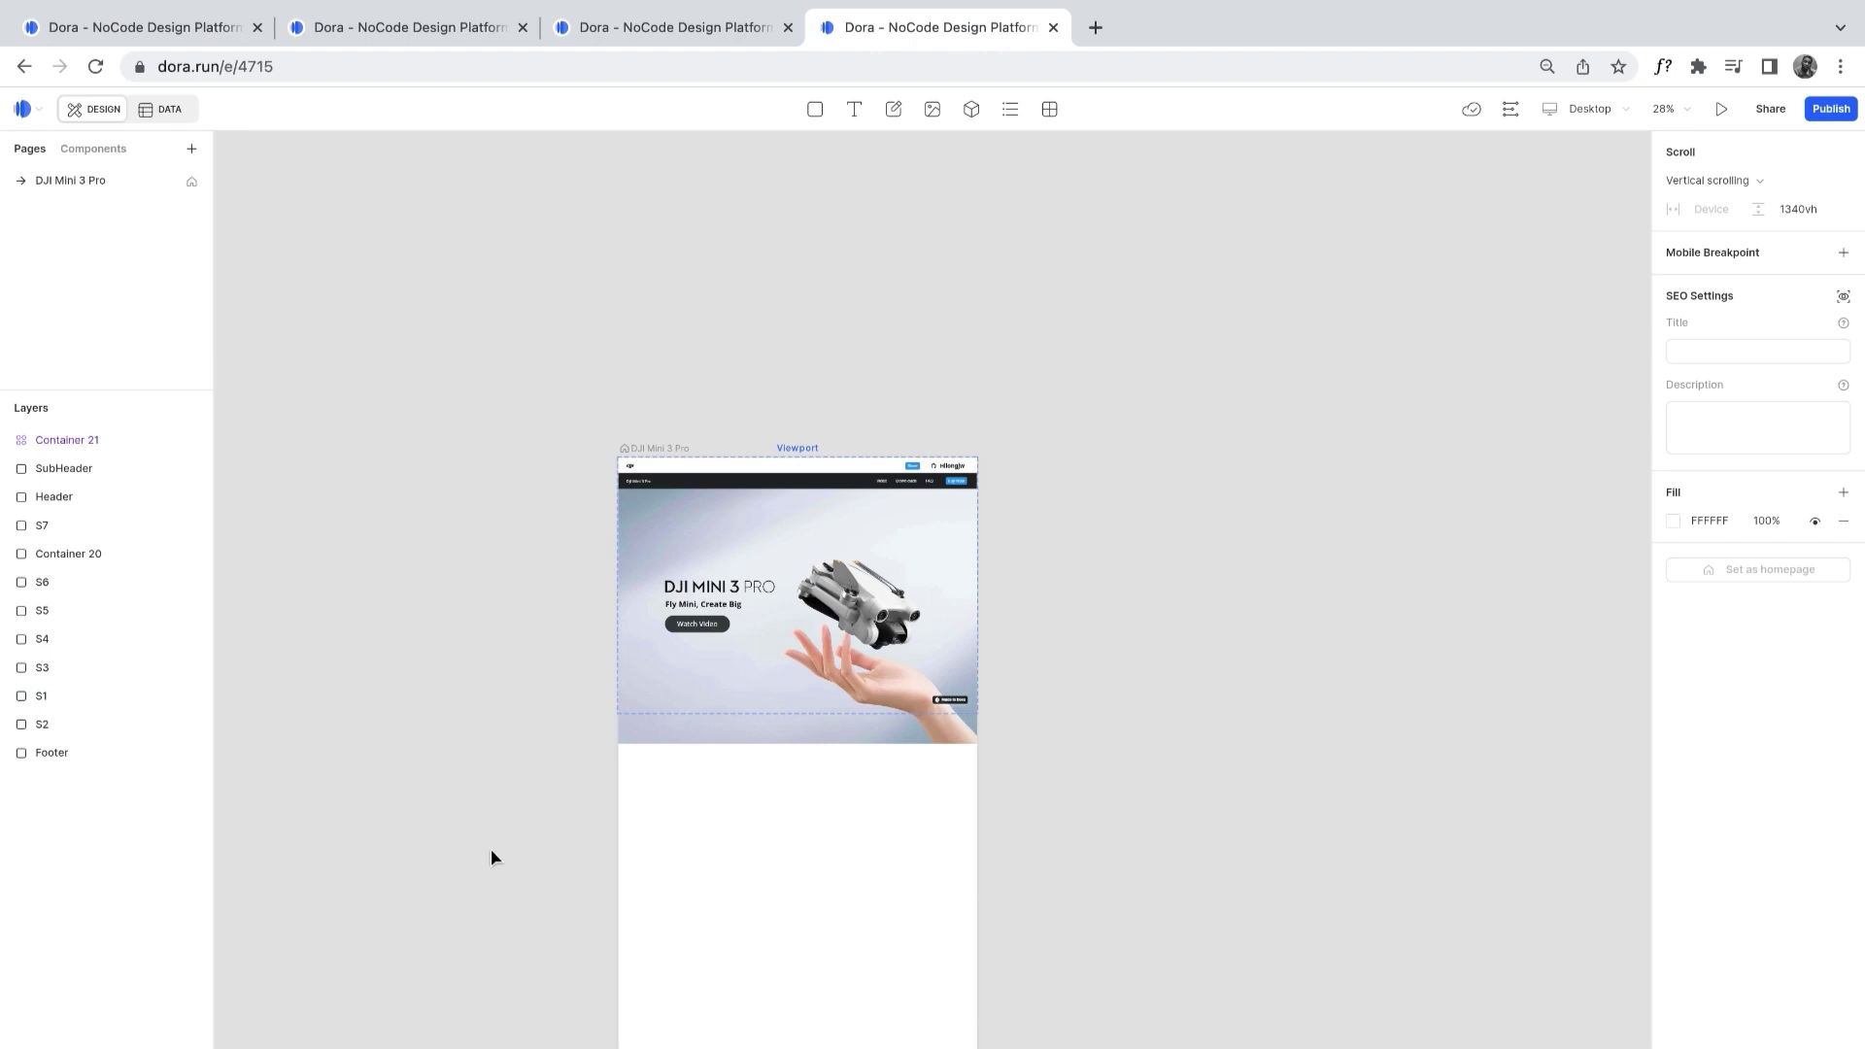
pyautogui.scroll(-4, 491, 857)
pyautogui.hscroll(-3, 491, 857)
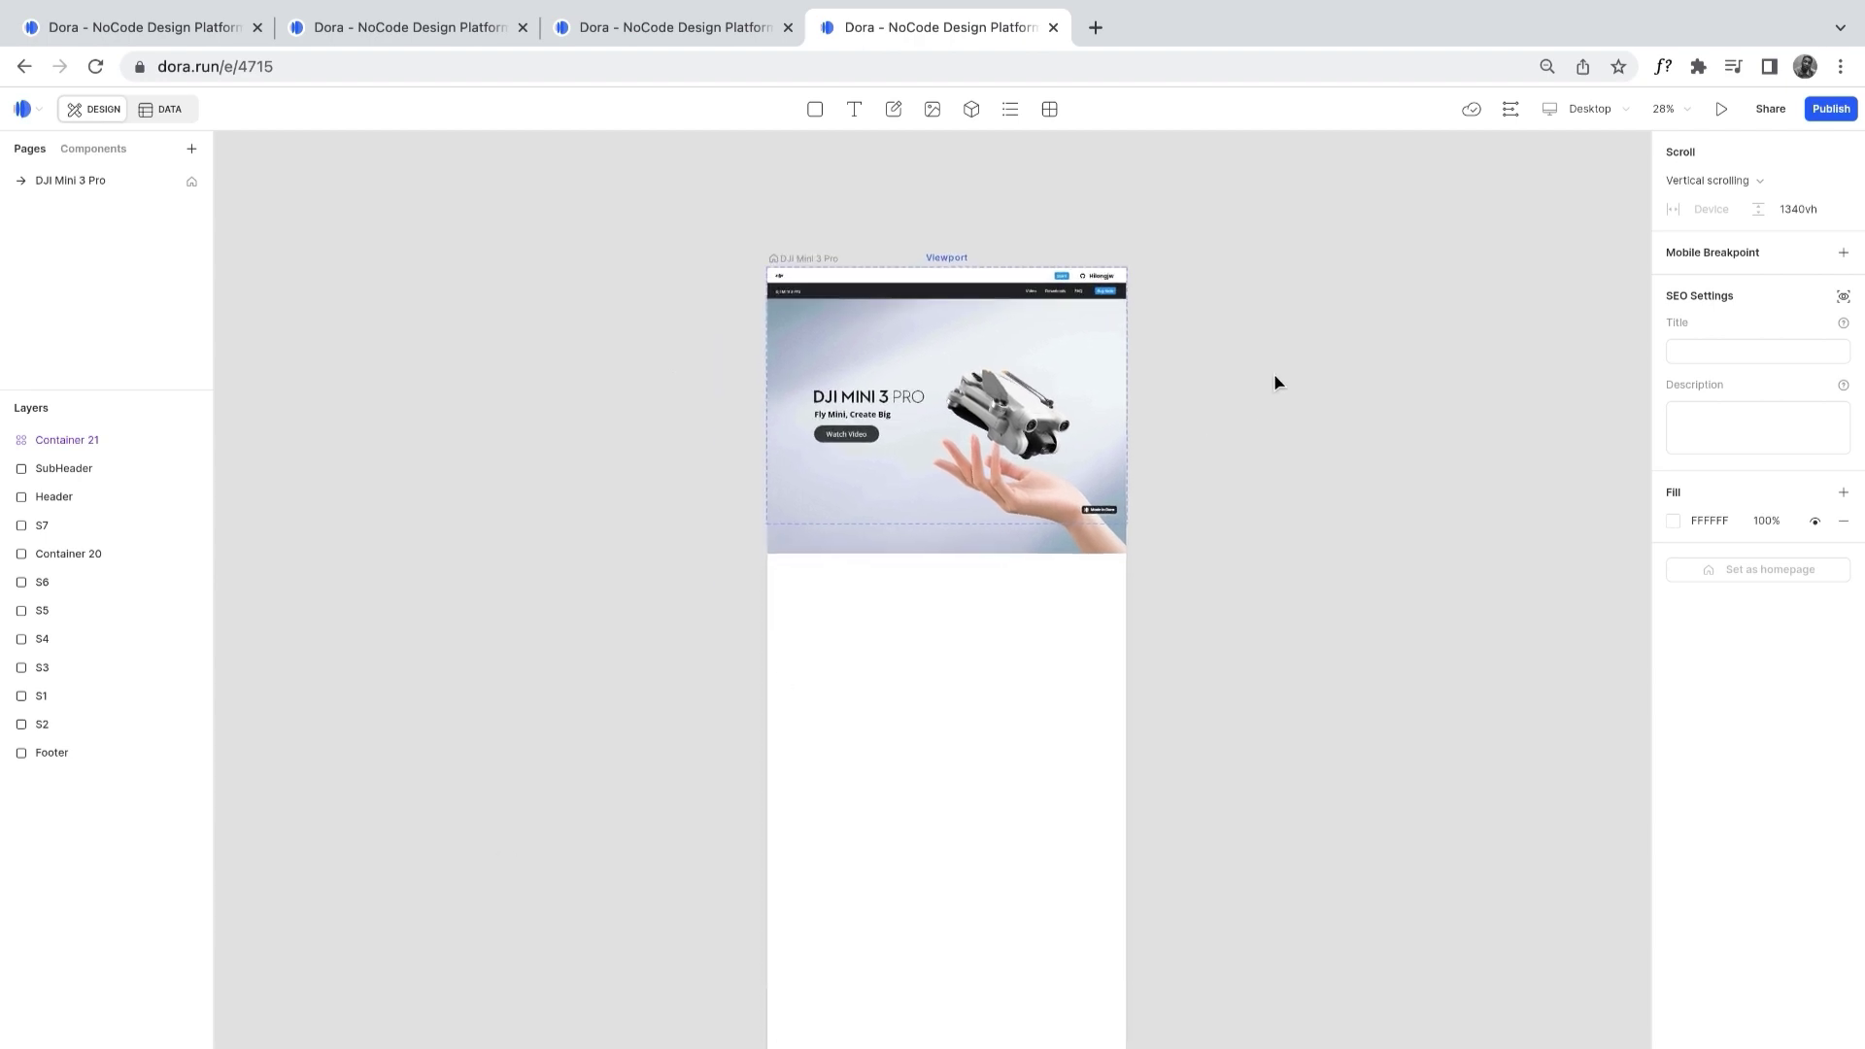
pyautogui.click(1509, 109)
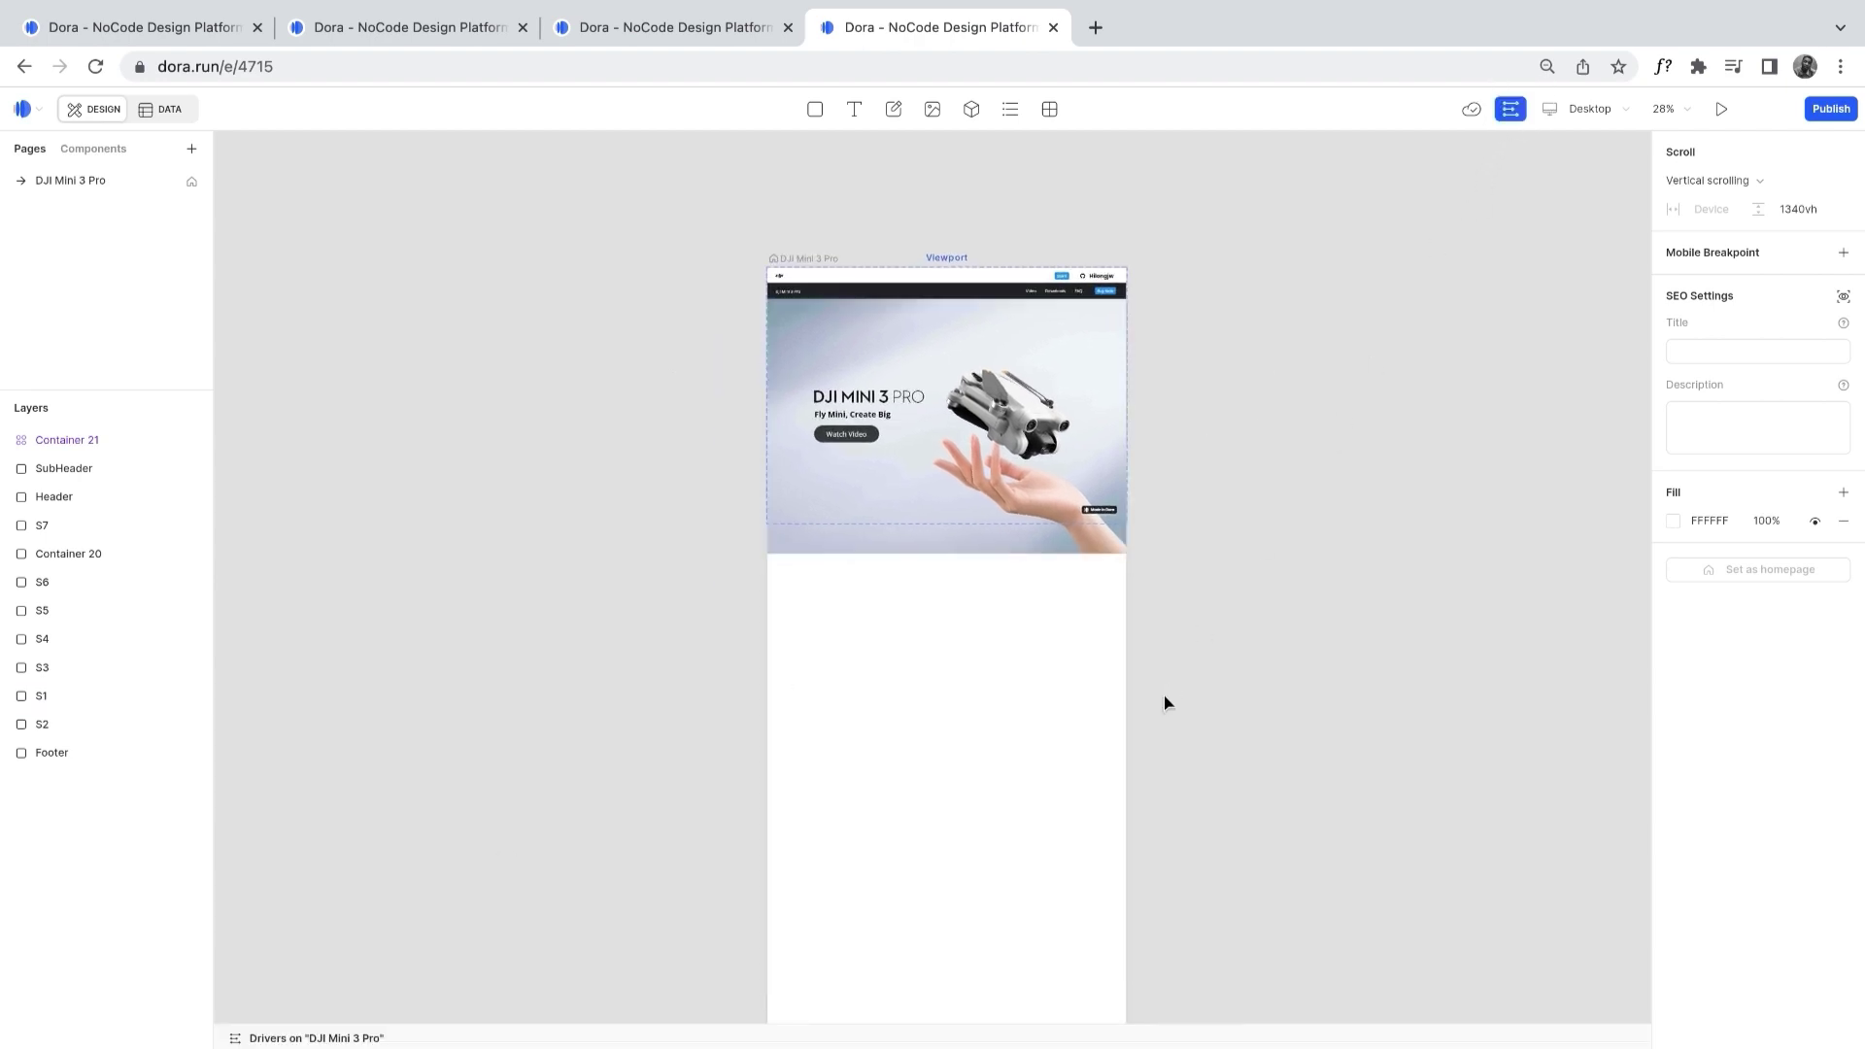
pyautogui.moveTo(1051, 1026); pyautogui.dragTo(1057, 844)
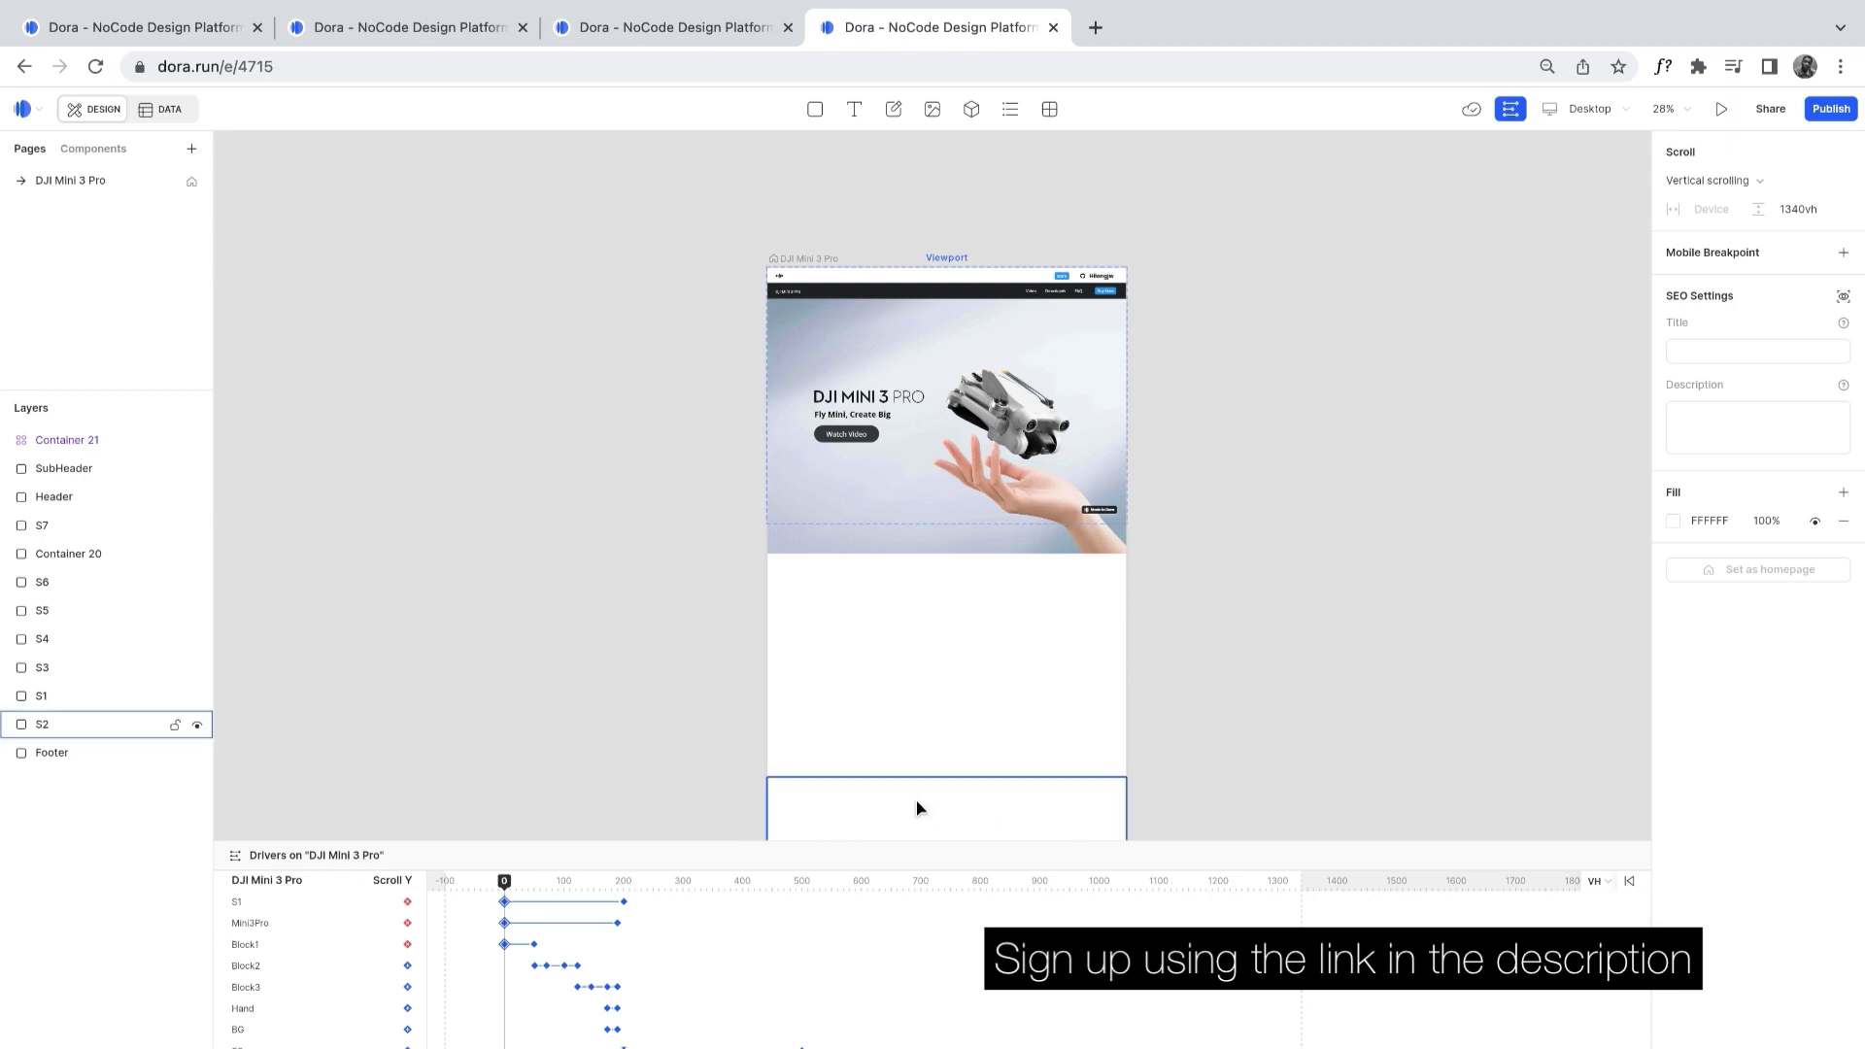
# Zoom the canvas out to 5% and scrub the Scroll Y playhead from 0 to about 470
pyautogui.hscroll(5, 979, 563)
pyautogui.scroll(-2, 979, 563)
pyautogui.scroll(-5, 977, 565)
pyautogui.scroll(-2, 977, 568)
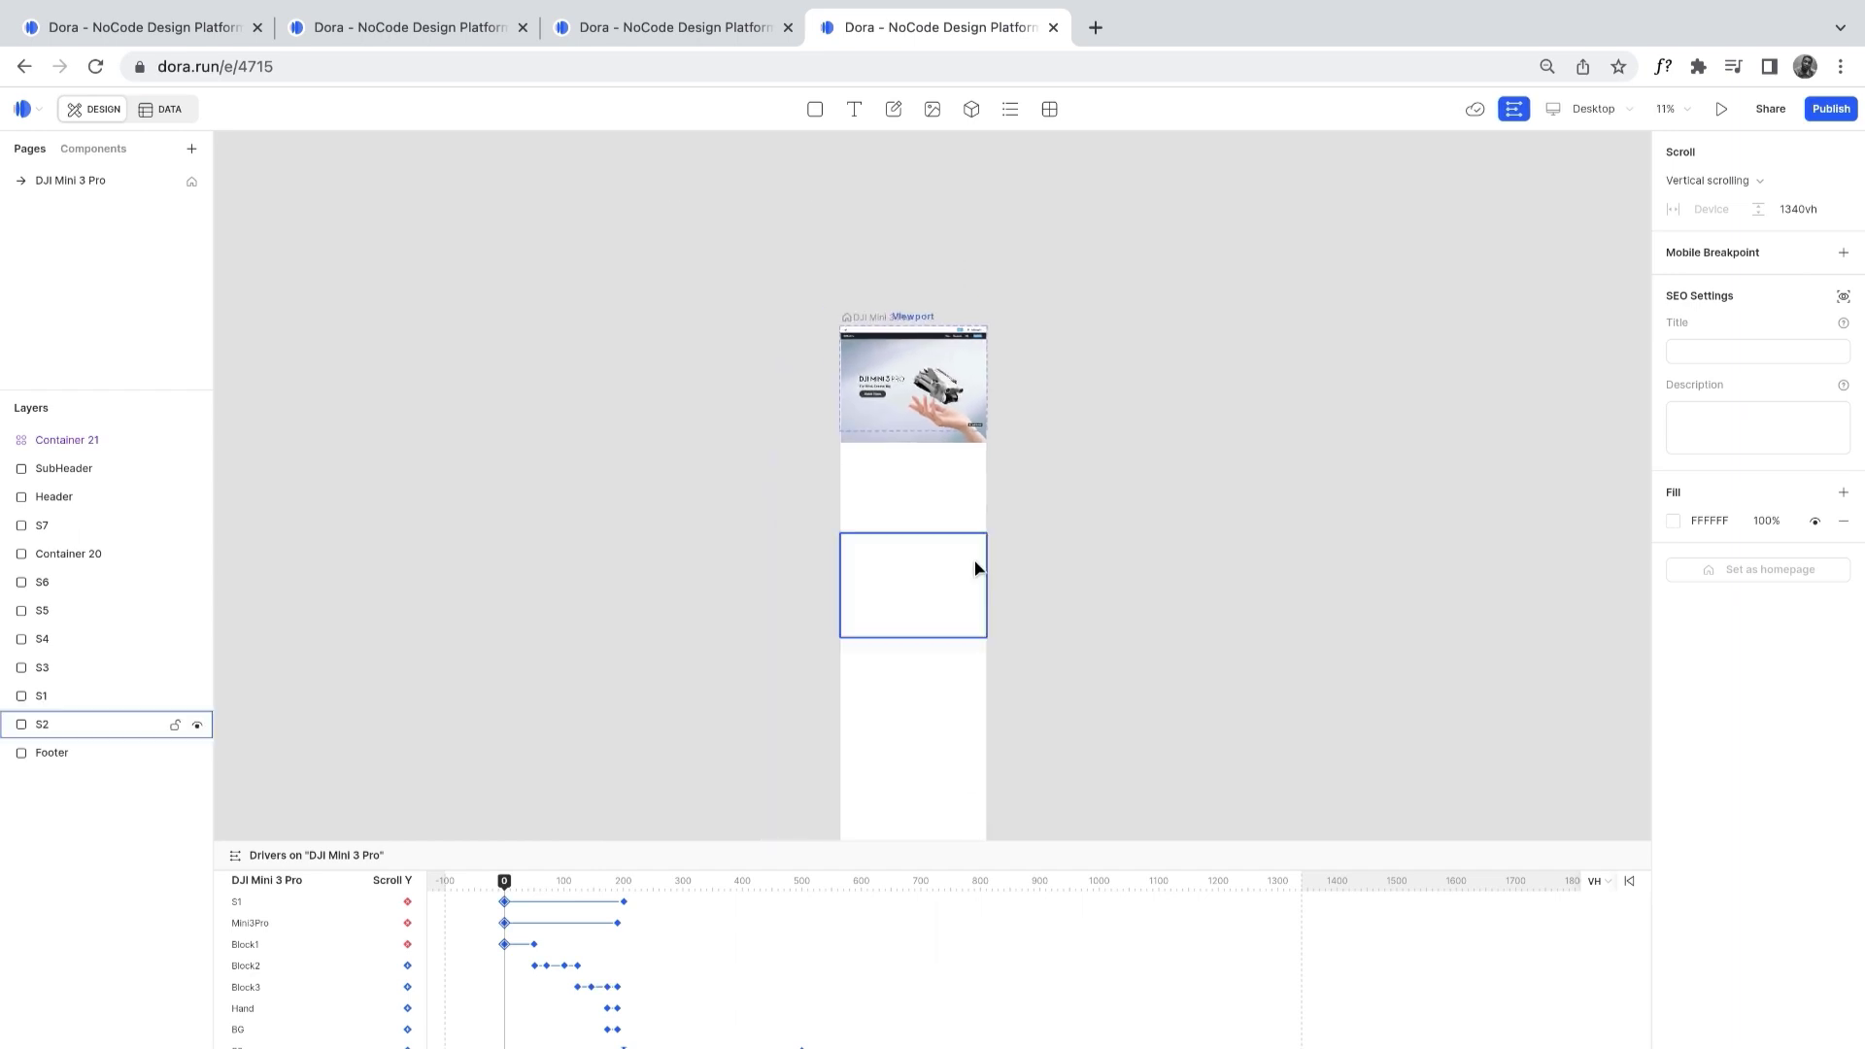
pyautogui.scroll(-2, 973, 571)
pyautogui.scroll(-1, 972, 572)
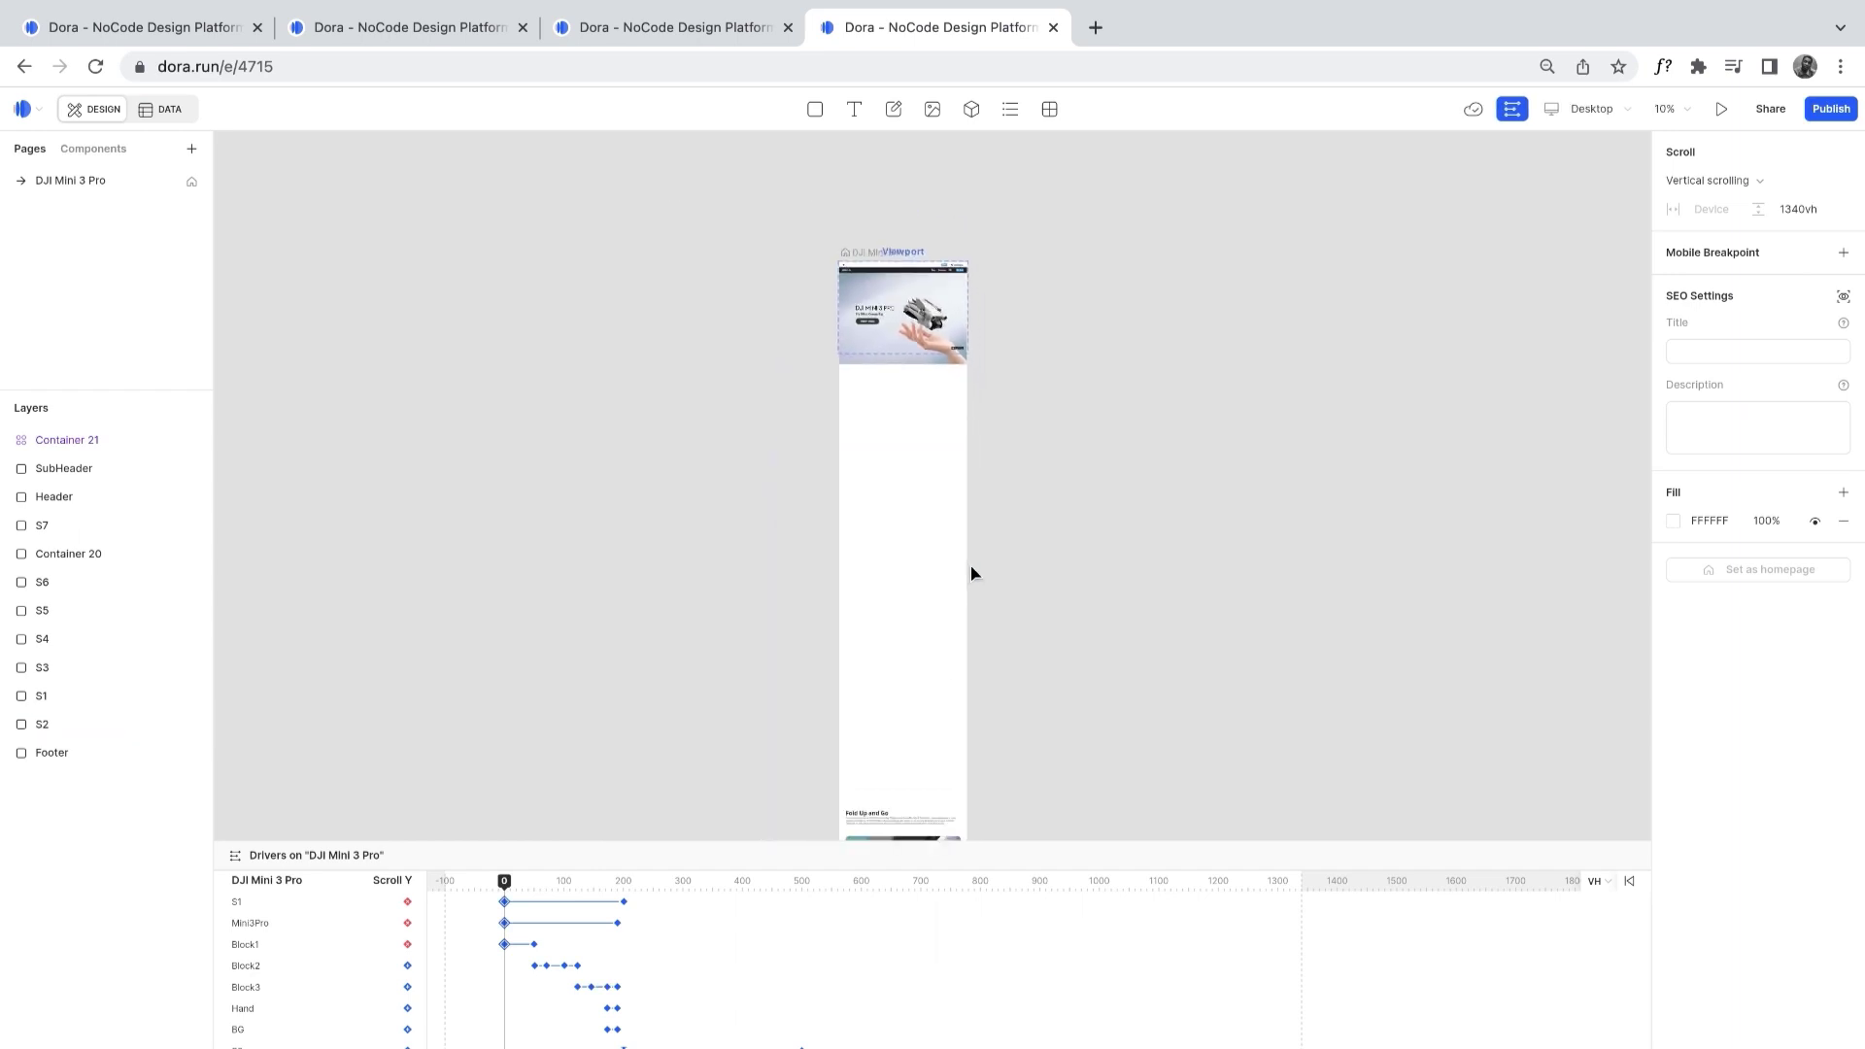
pyautogui.scroll(-3, 756, 785)
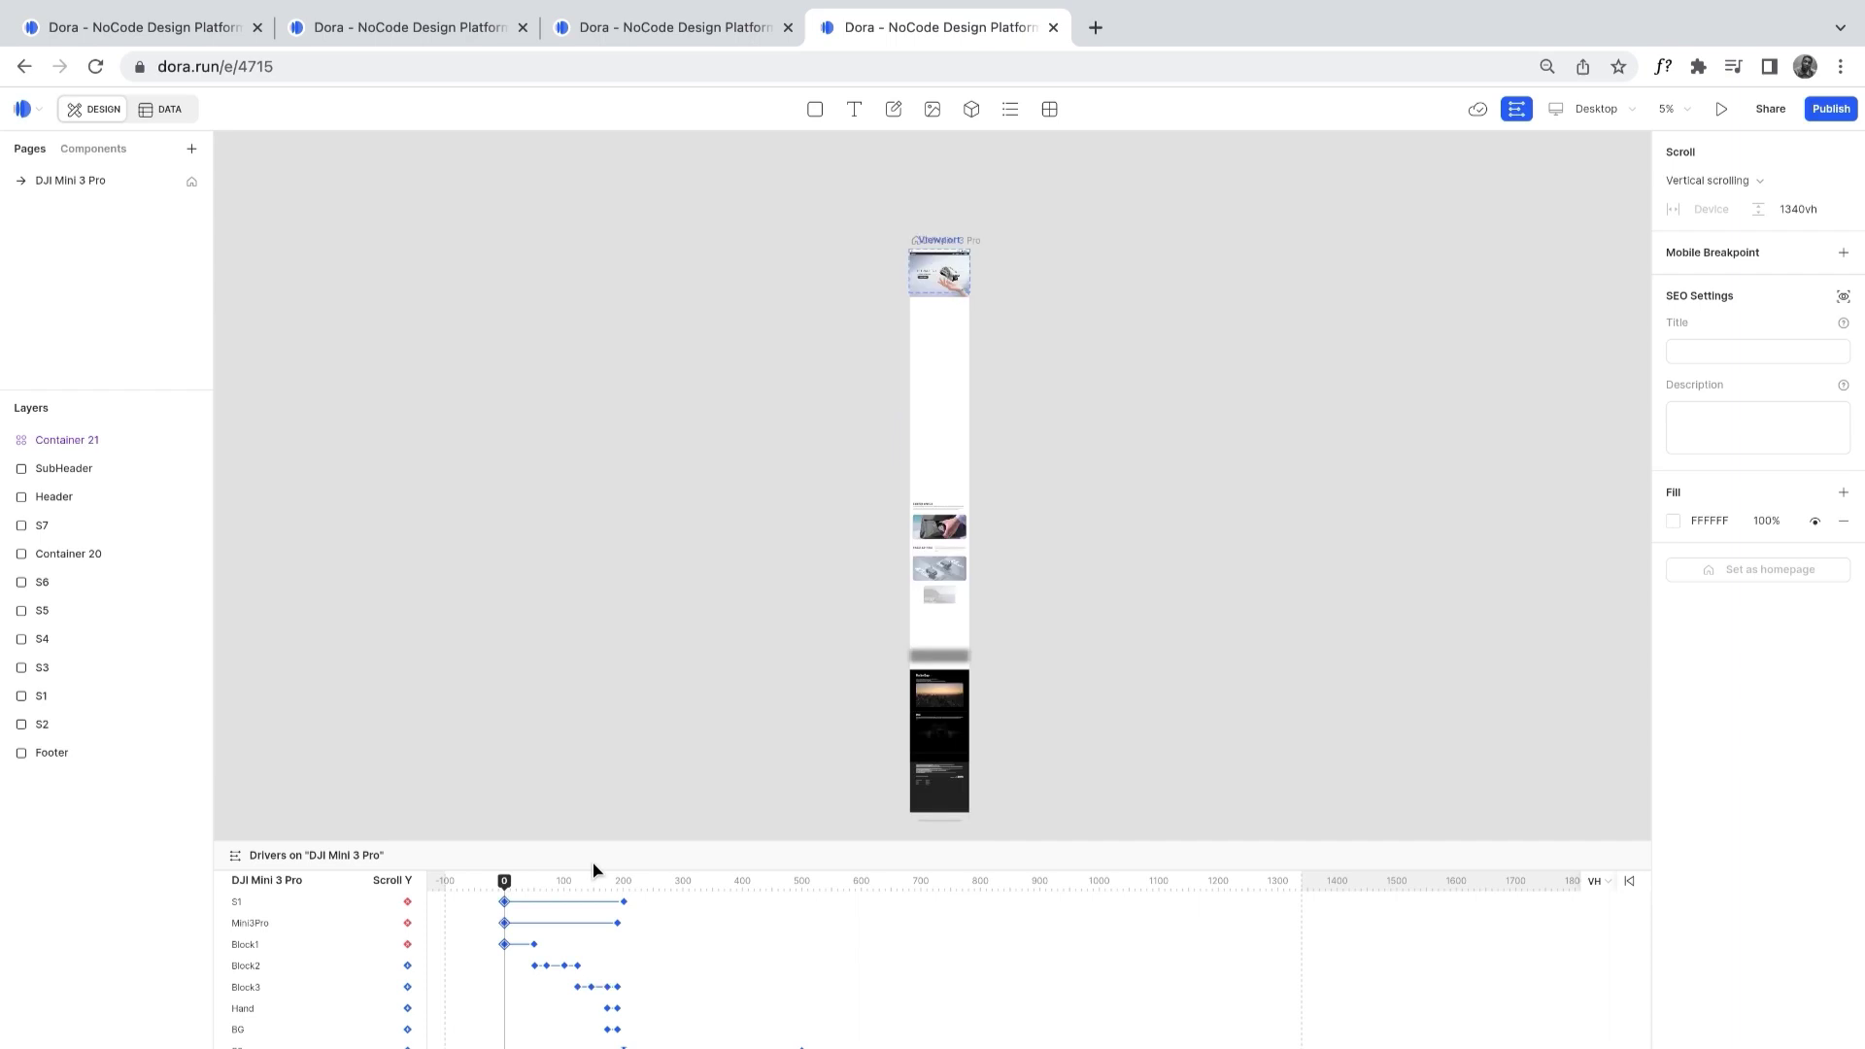
pyautogui.scroll(-1, 940, 544)
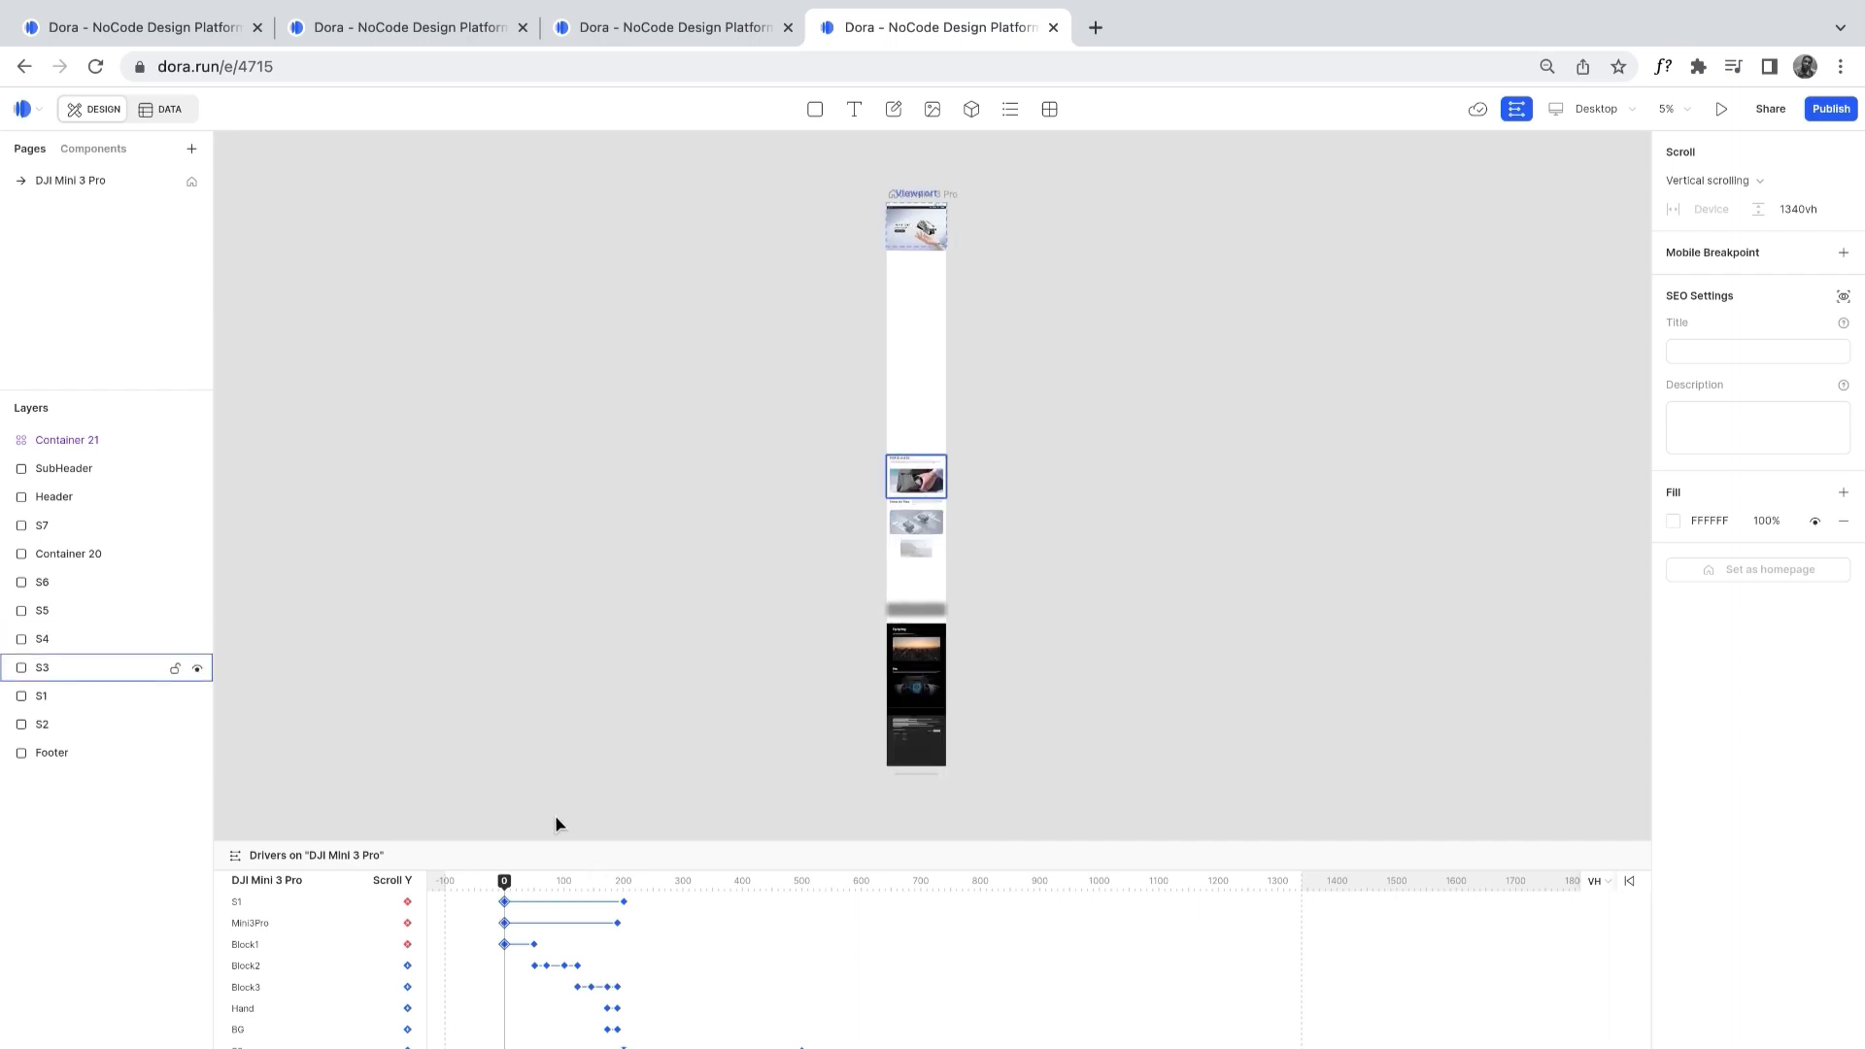
pyautogui.click(505, 884)
pyautogui.moveTo(514, 885); pyautogui.dragTo(784, 903)
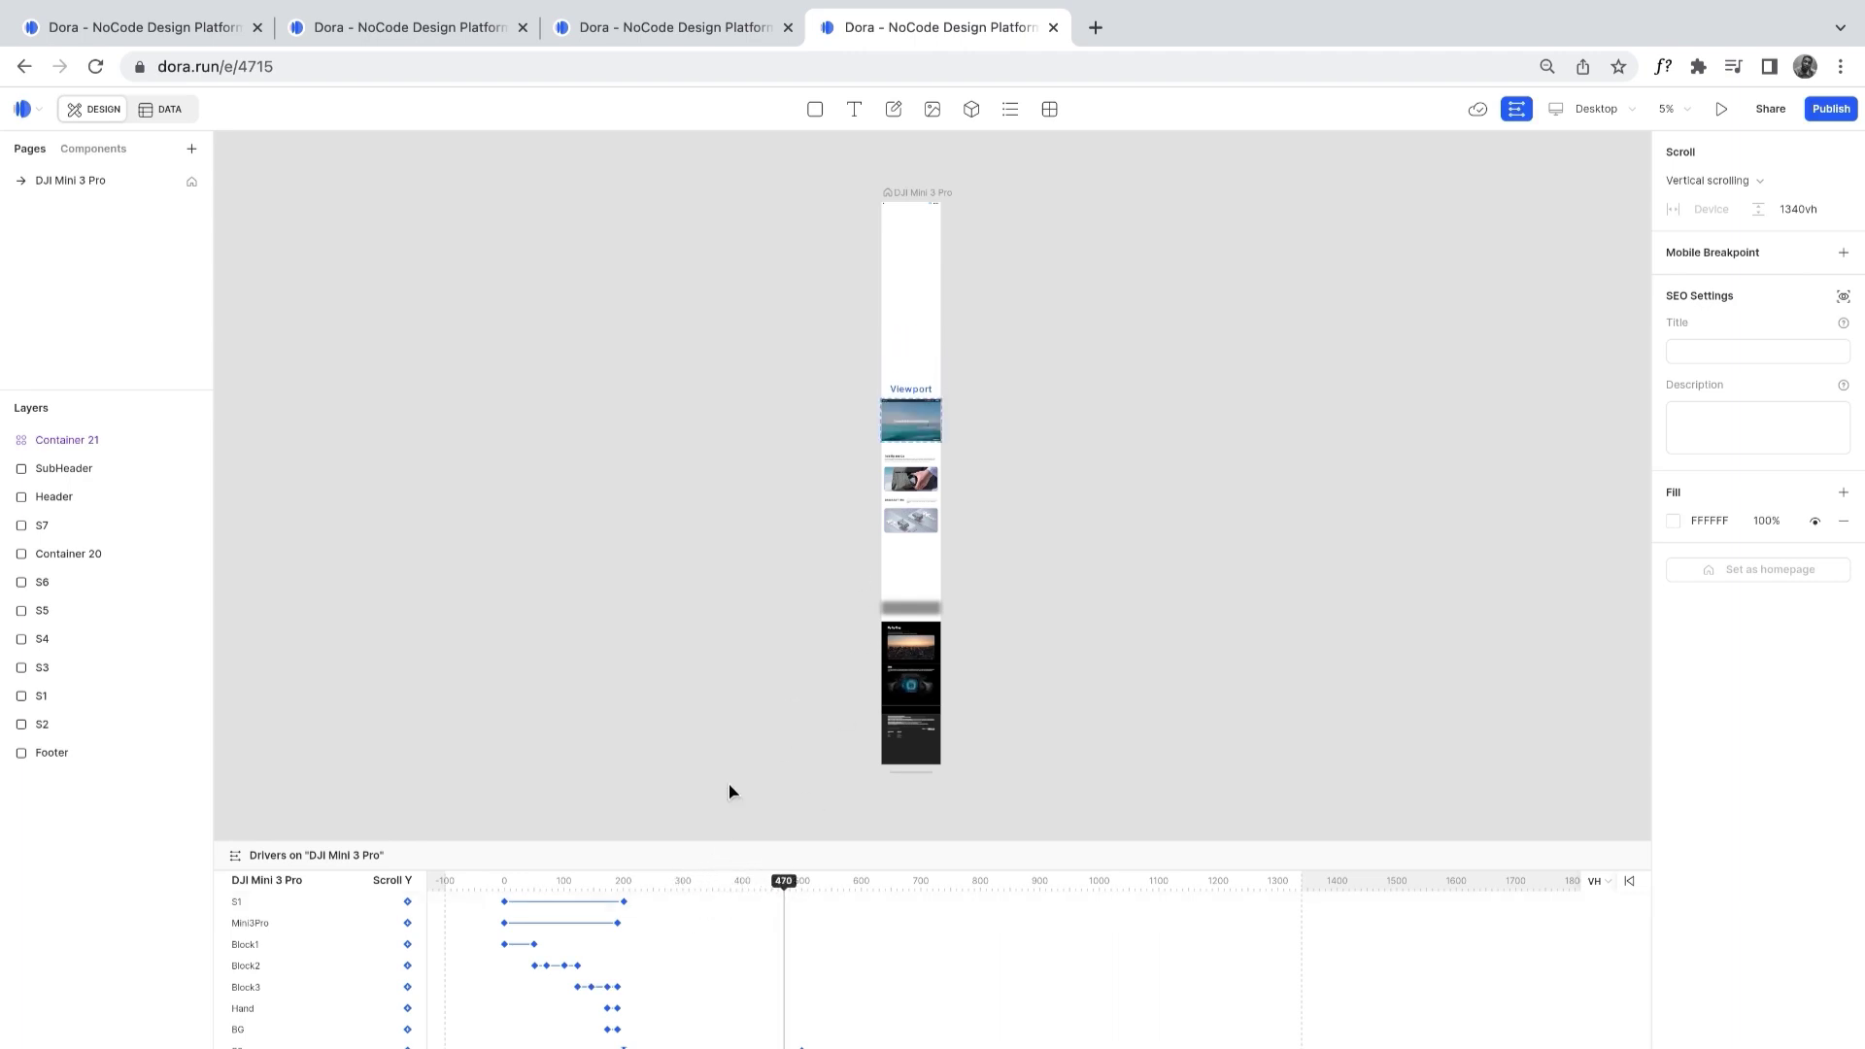
# Return the scroll playhead near 0, briefly selecting and then deselecting section S2
pyautogui.click(515, 885)
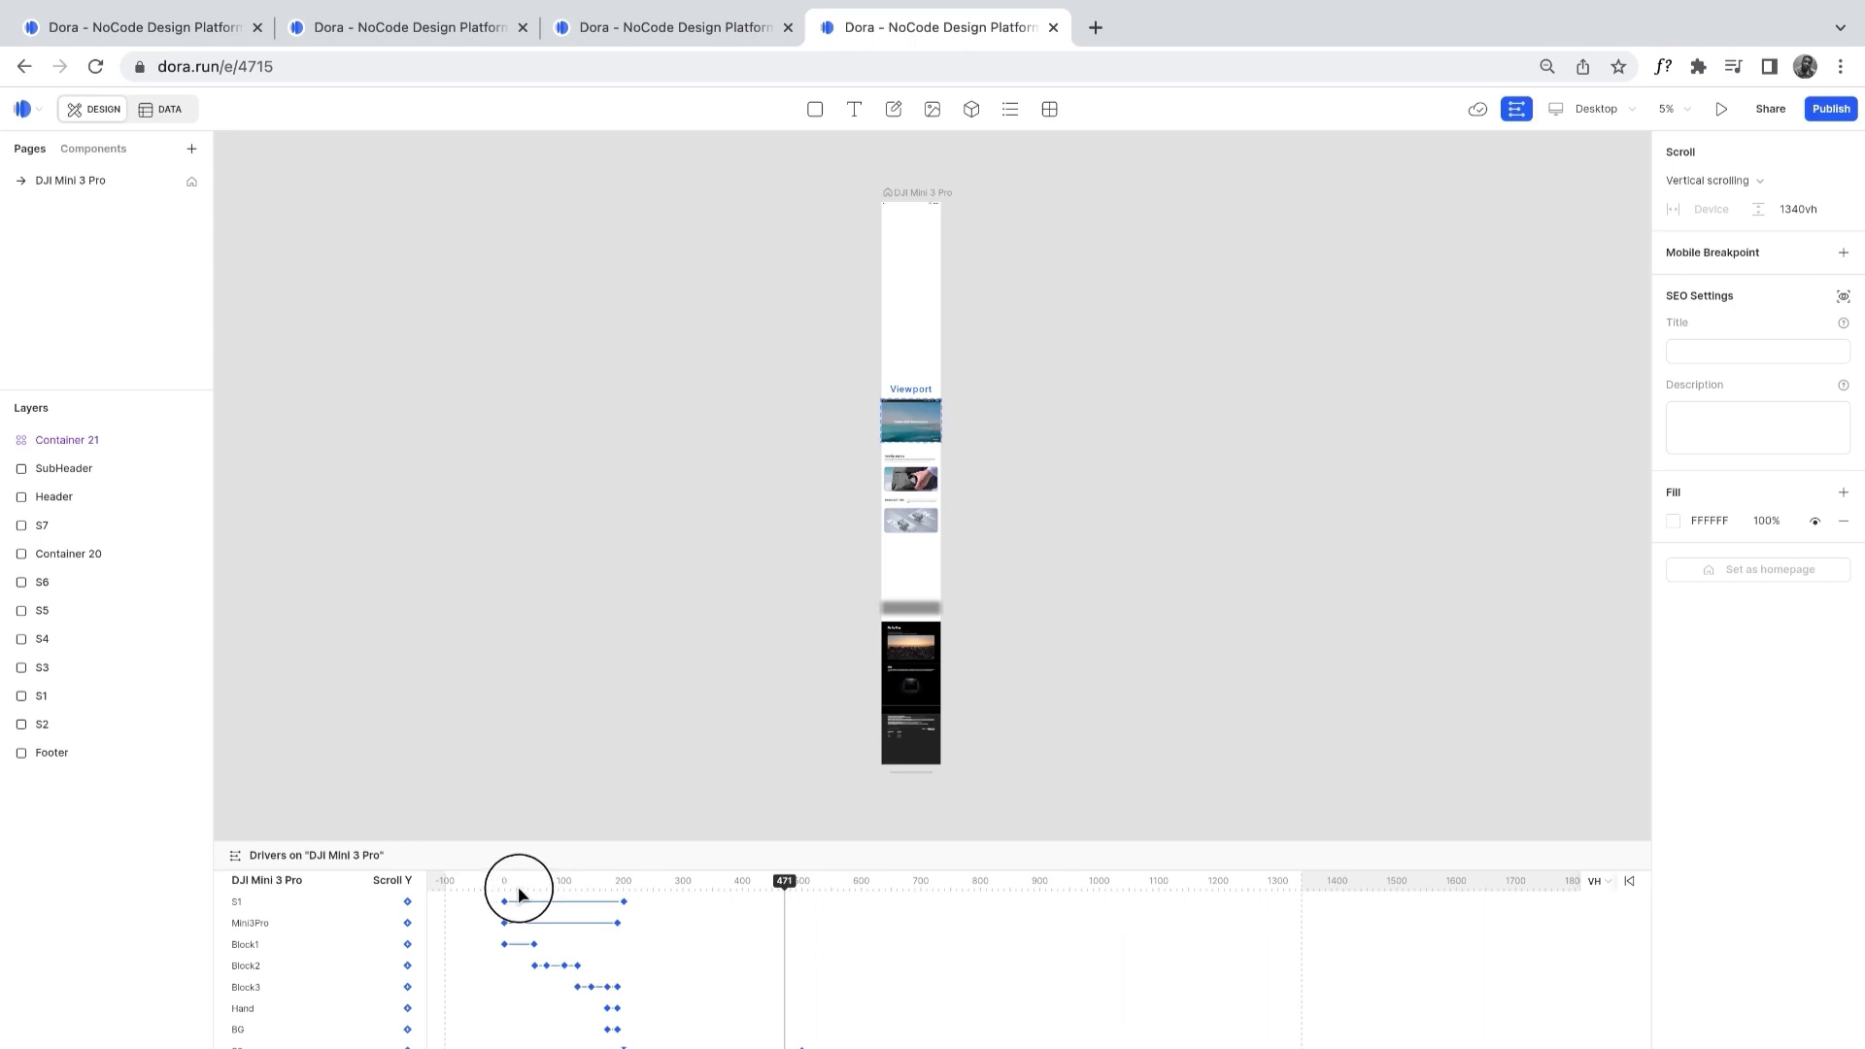
pyautogui.click(936, 313)
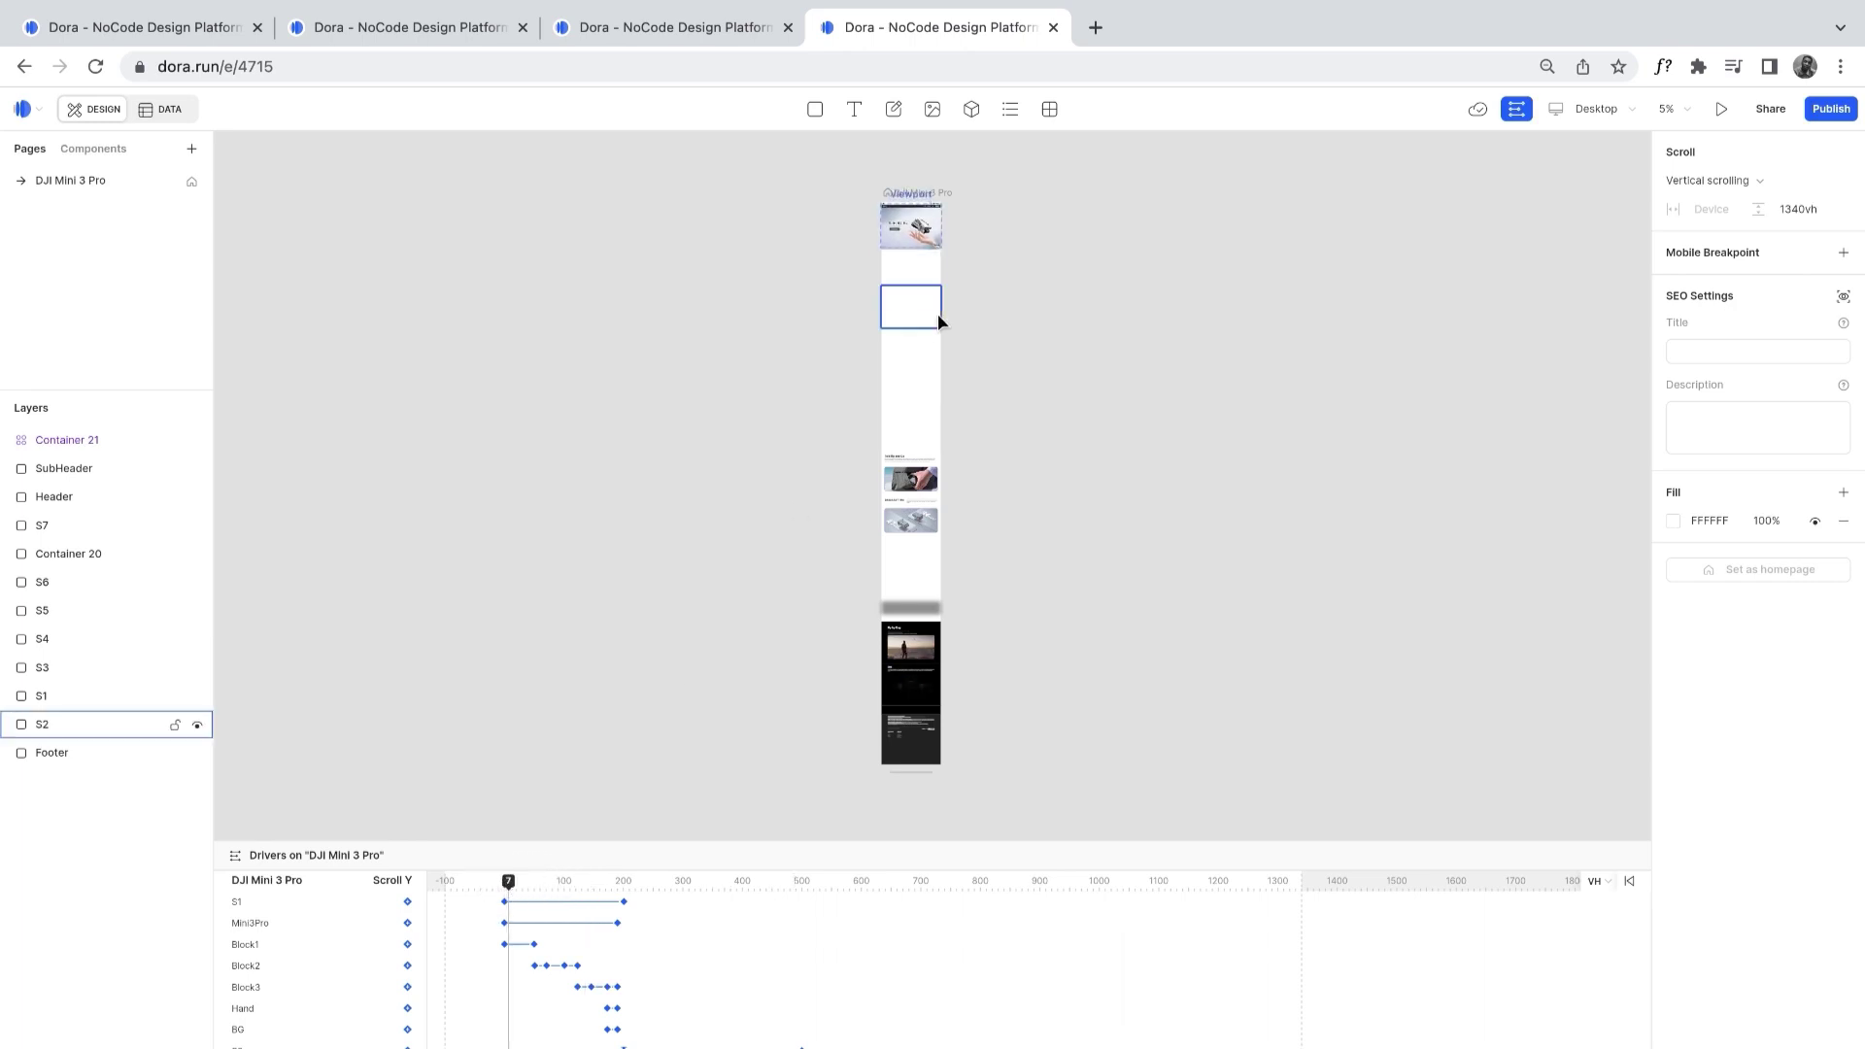
pyautogui.scroll(5, 936, 313)
pyautogui.scroll(5, 937, 313)
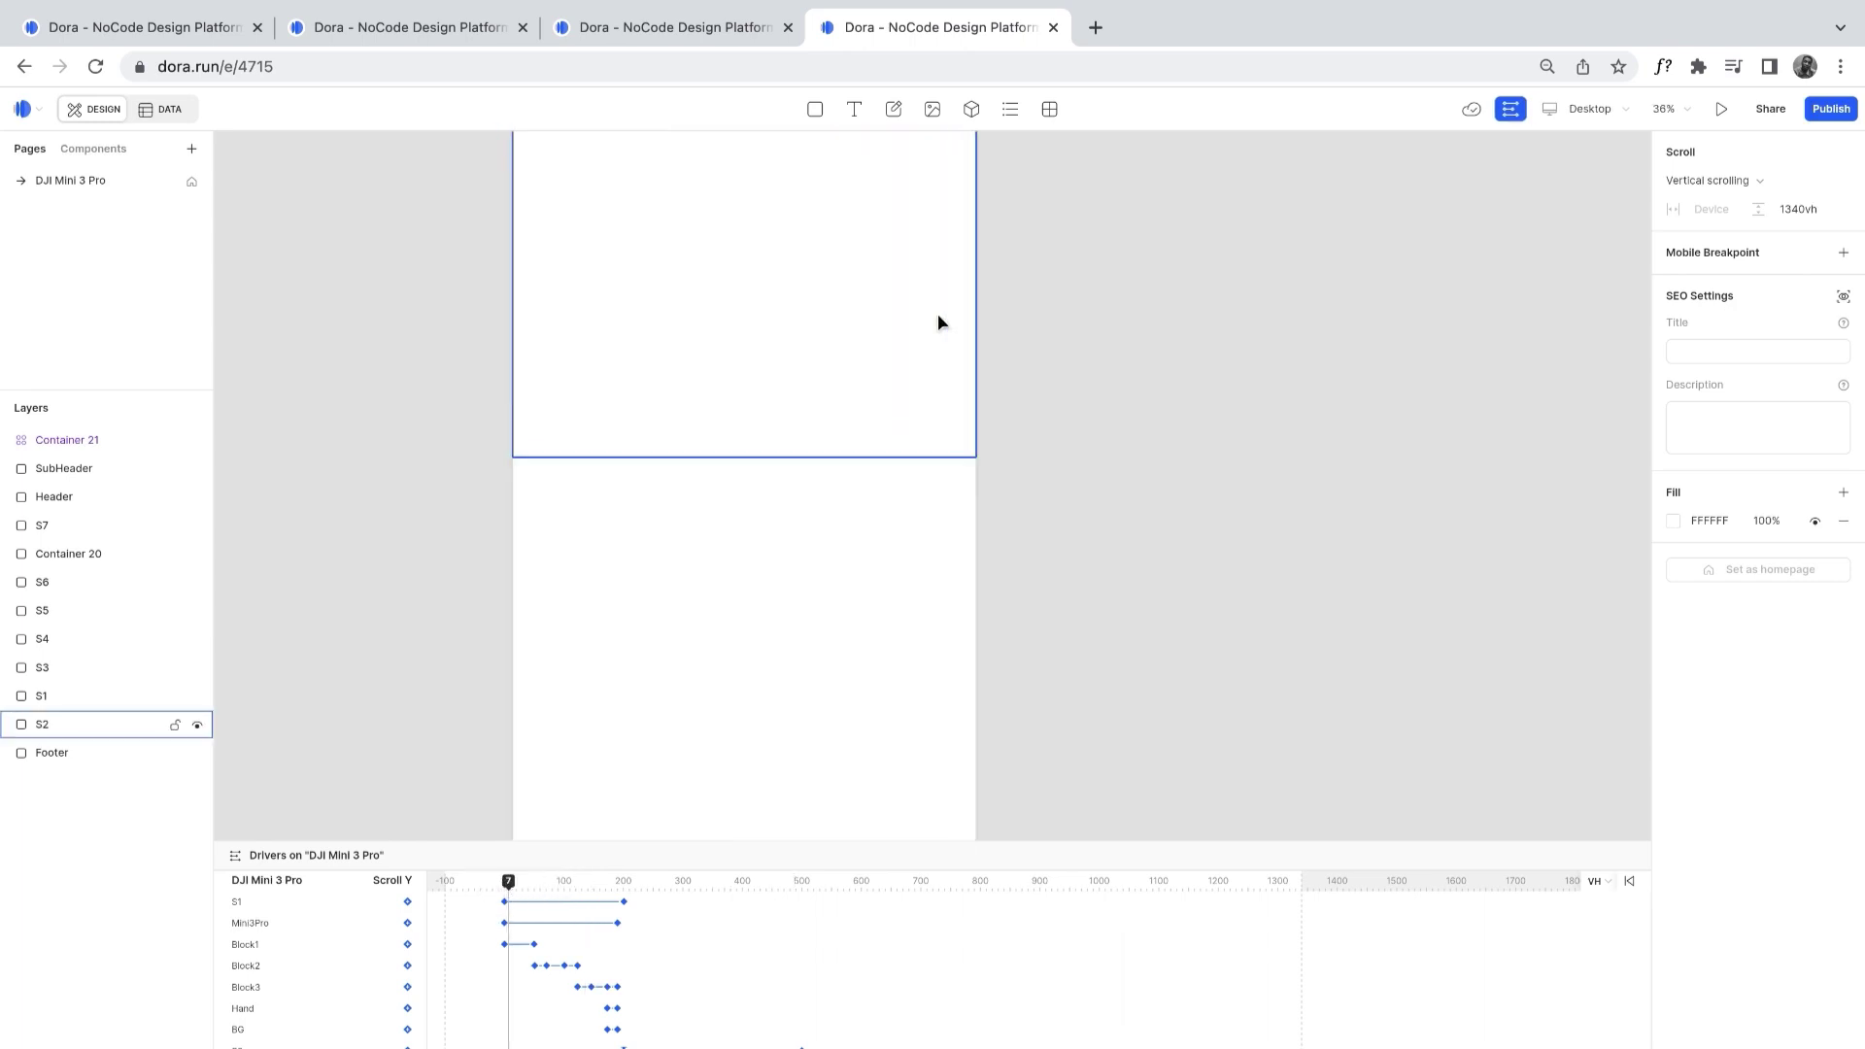
pyautogui.press('Escape')
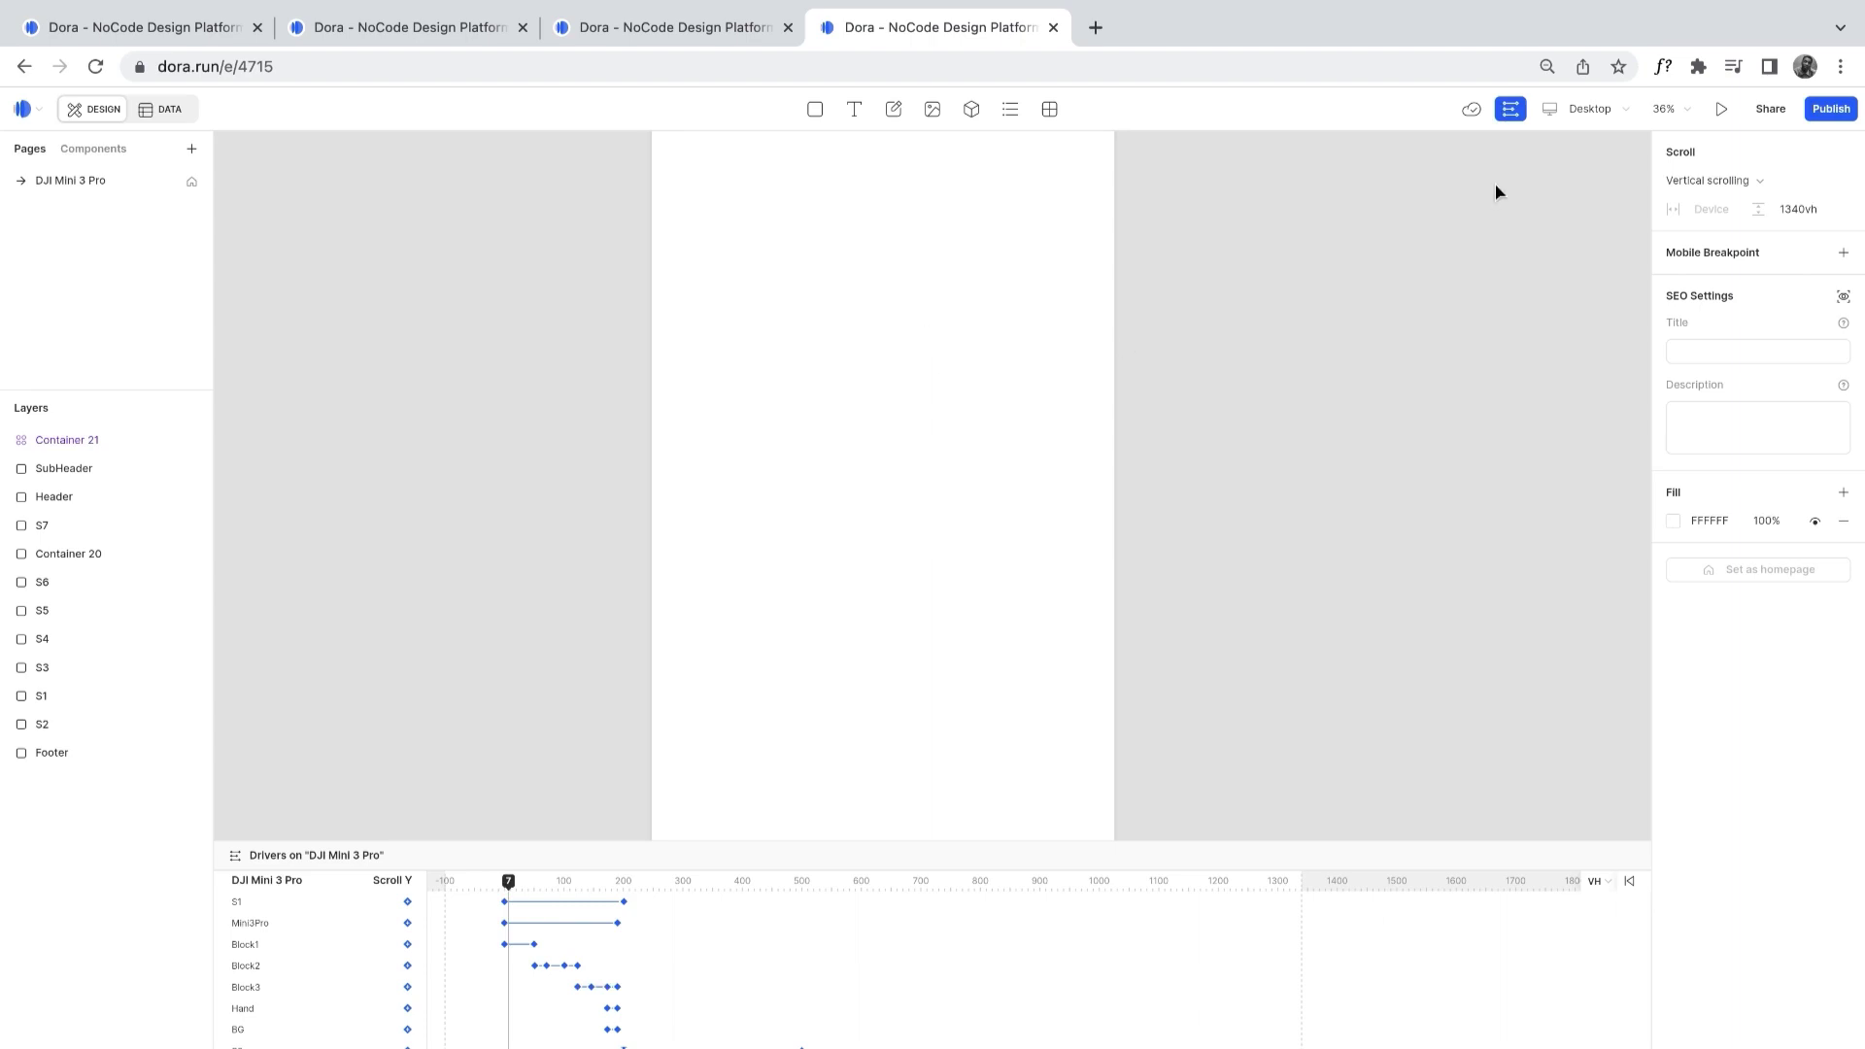
# Reduce Chrome's page zoom to 75%
pyautogui.click(1838, 66)
pyautogui.click(1686, 309)
pyautogui.click(1289, 426)
# Scrub the Scroll Y playhead past 40 to about 268 to watch the drone unfold
pyautogui.scroll(-5, 1289, 425)
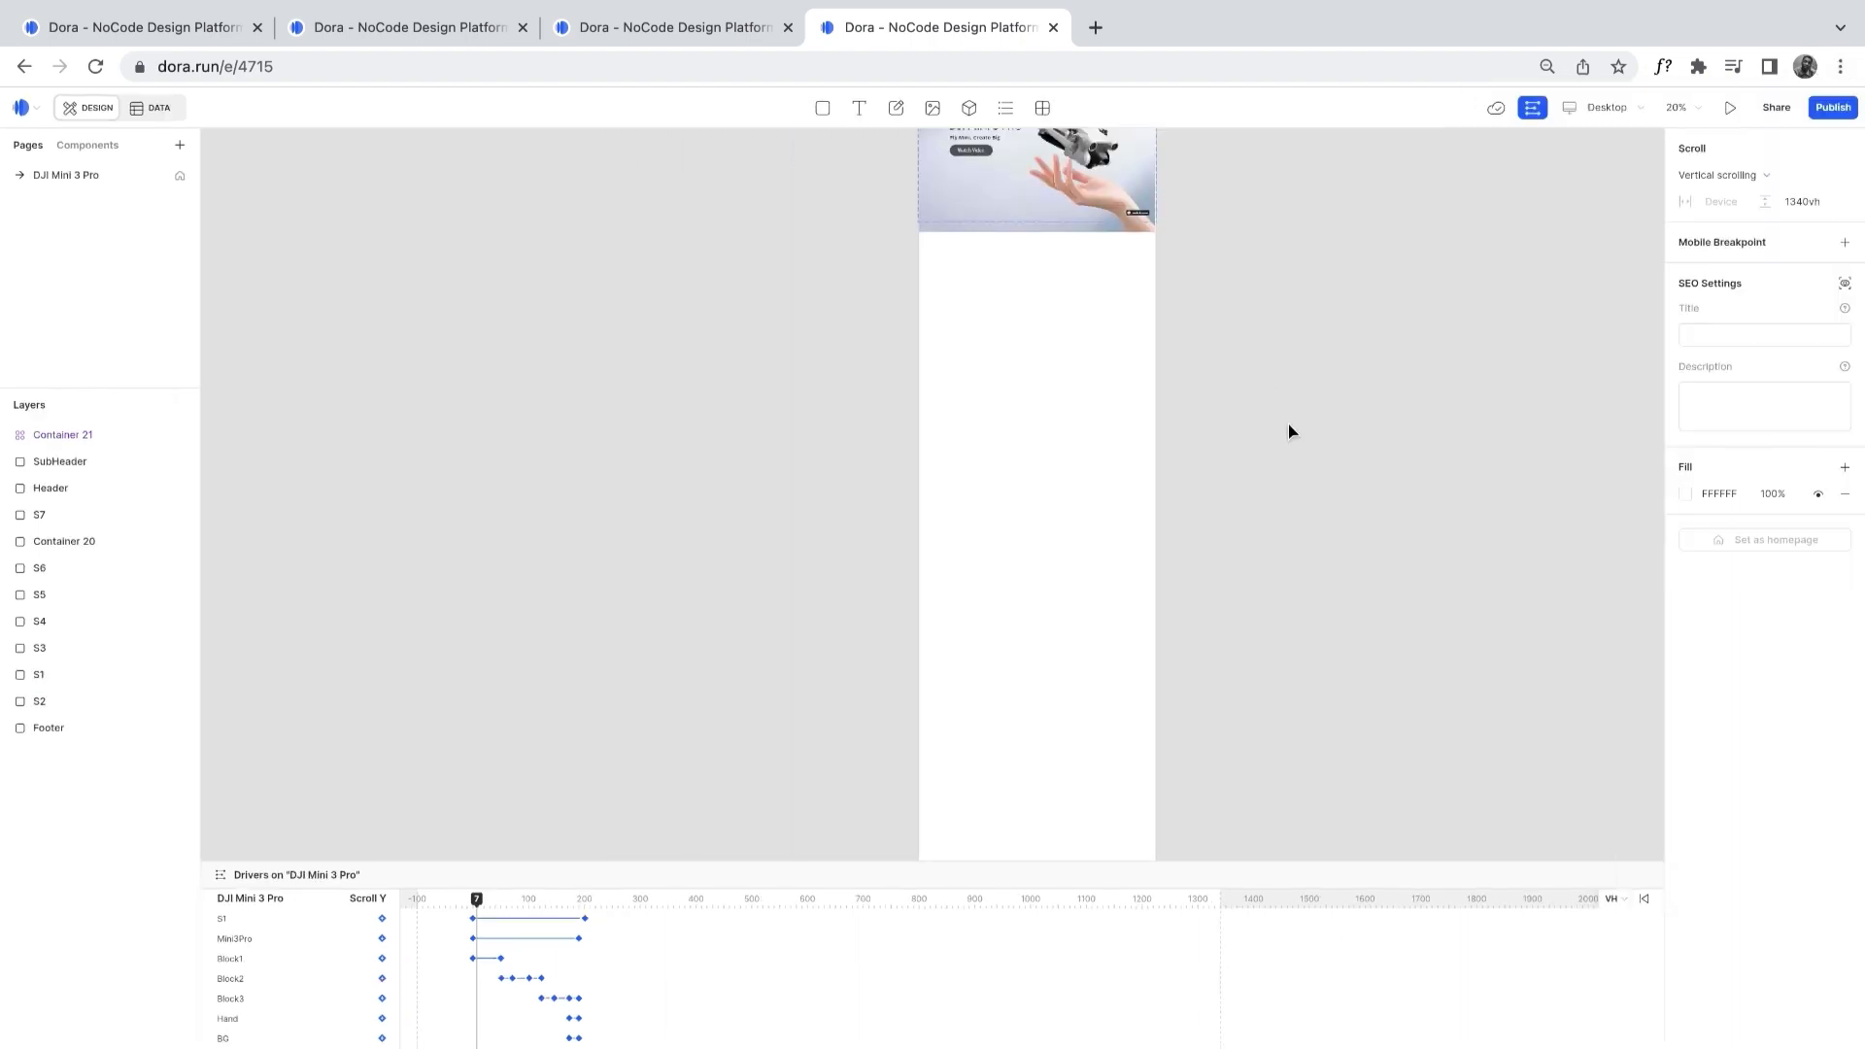
pyautogui.scroll(3, 1192, 484)
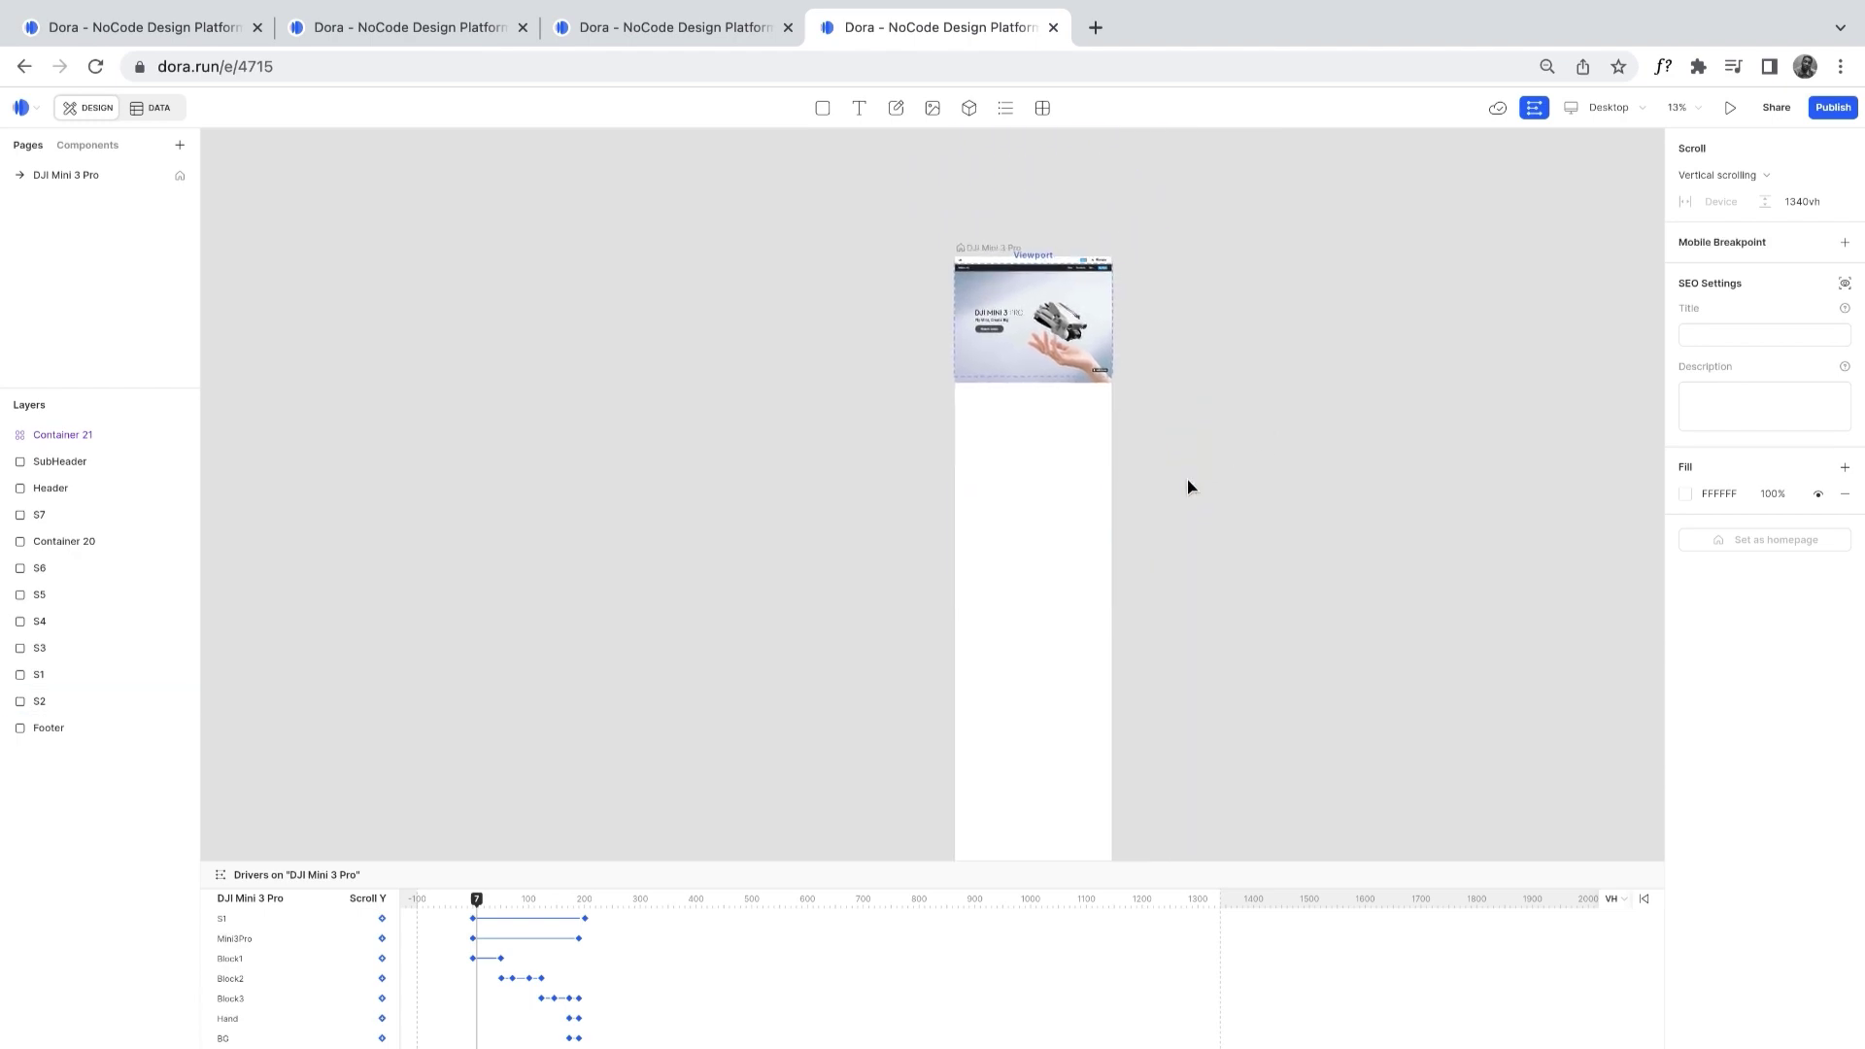
pyautogui.scroll(4, 1189, 486)
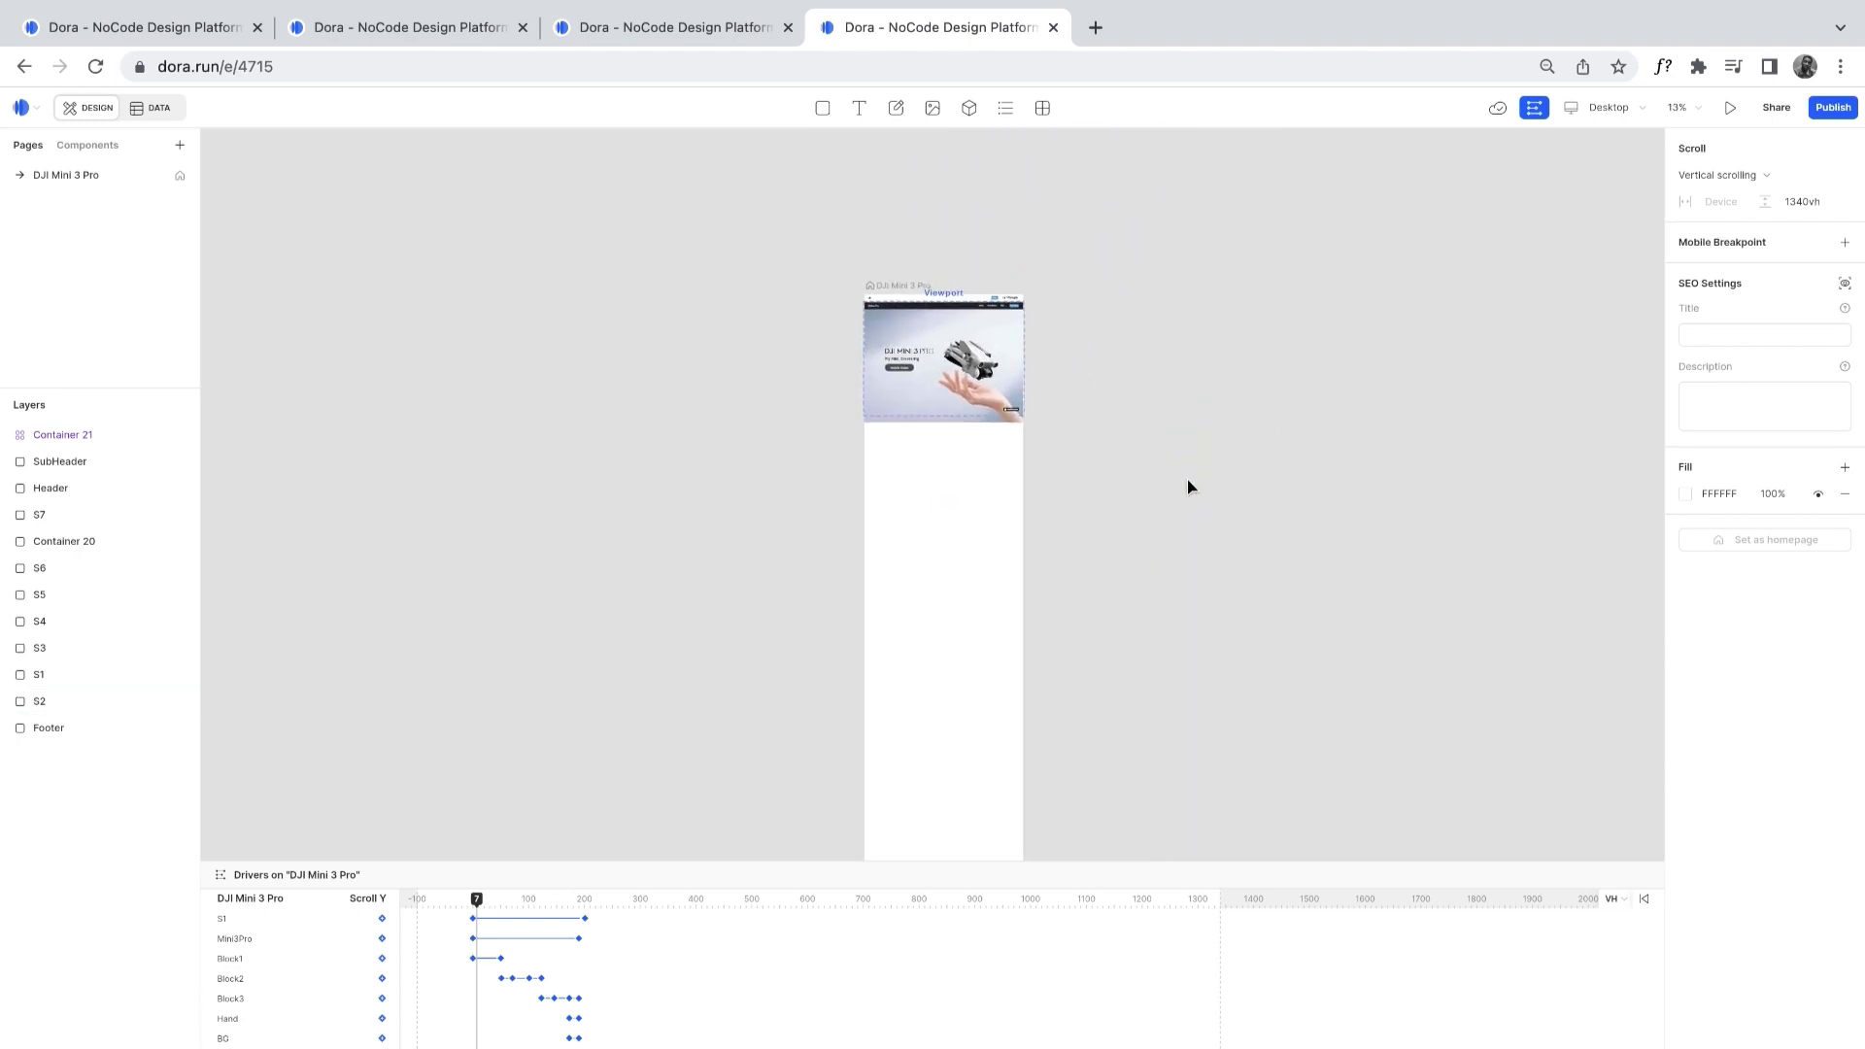
pyautogui.moveTo(478, 908); pyautogui.dragTo(548, 908)
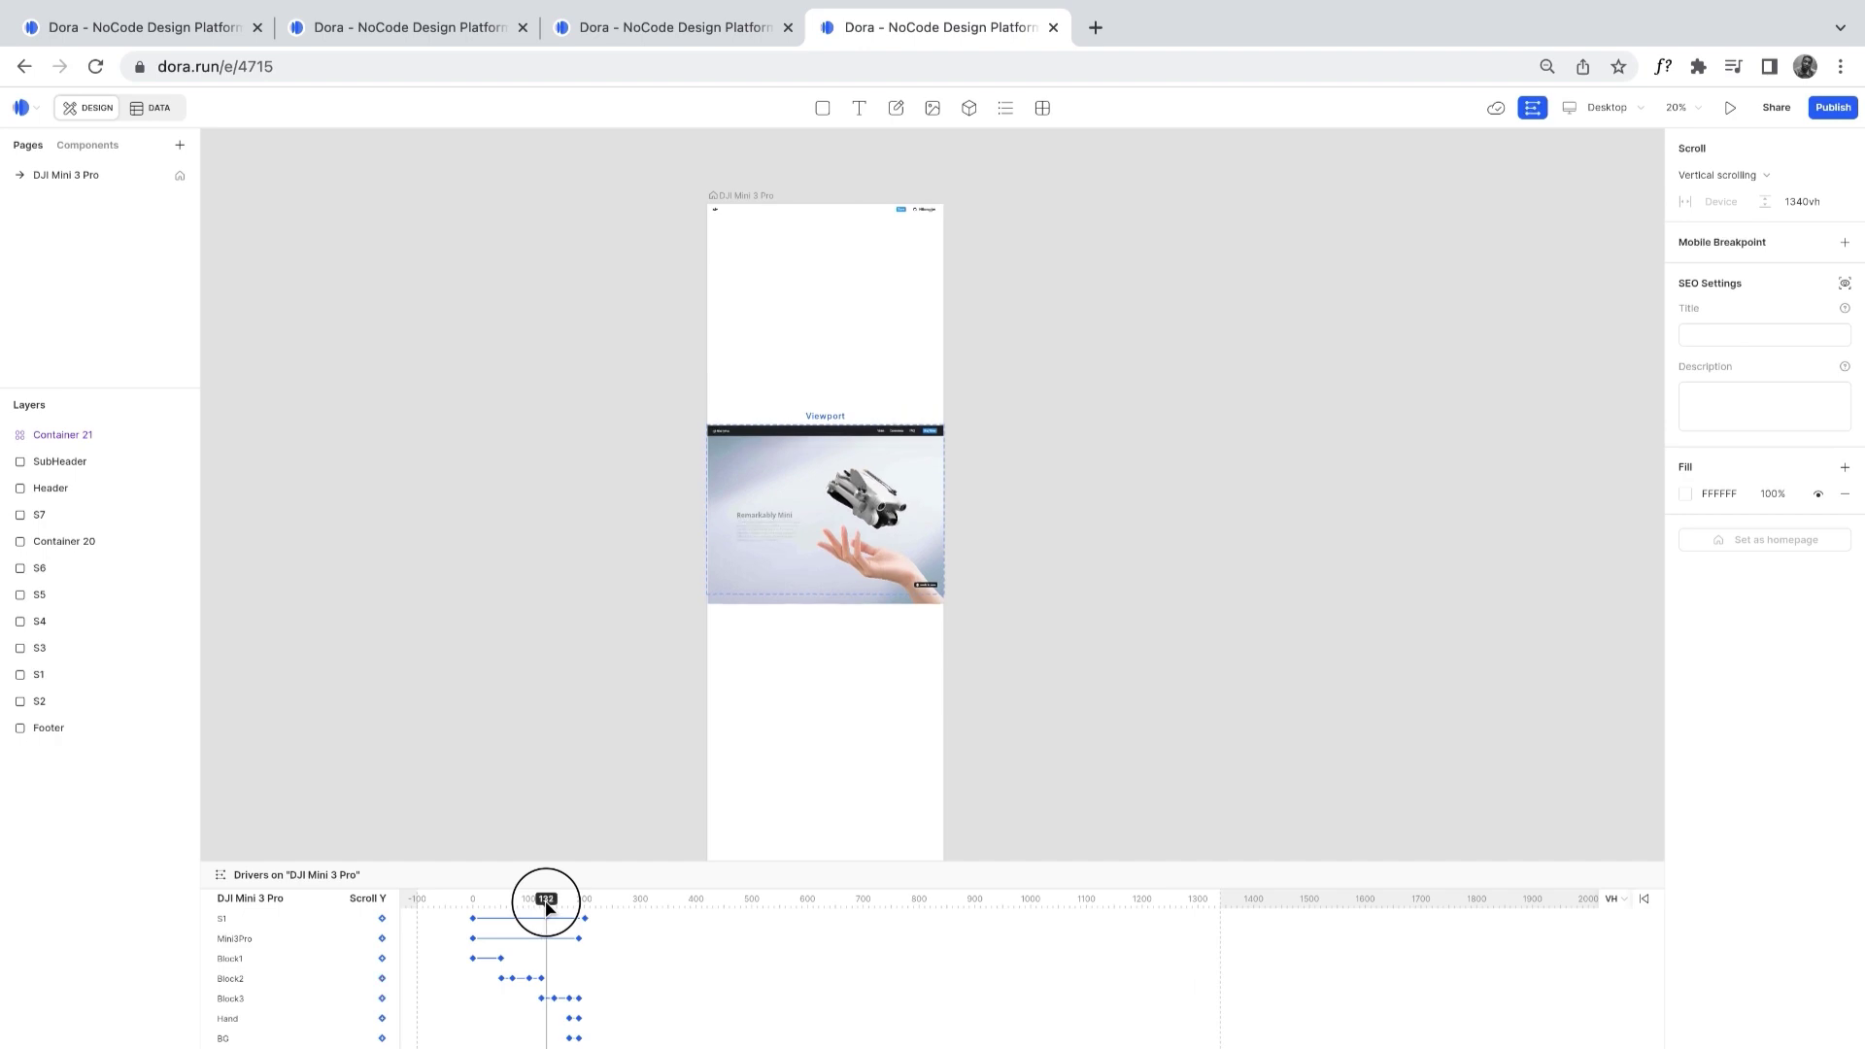
pyautogui.moveTo(548, 908); pyautogui.dragTo(625, 903)
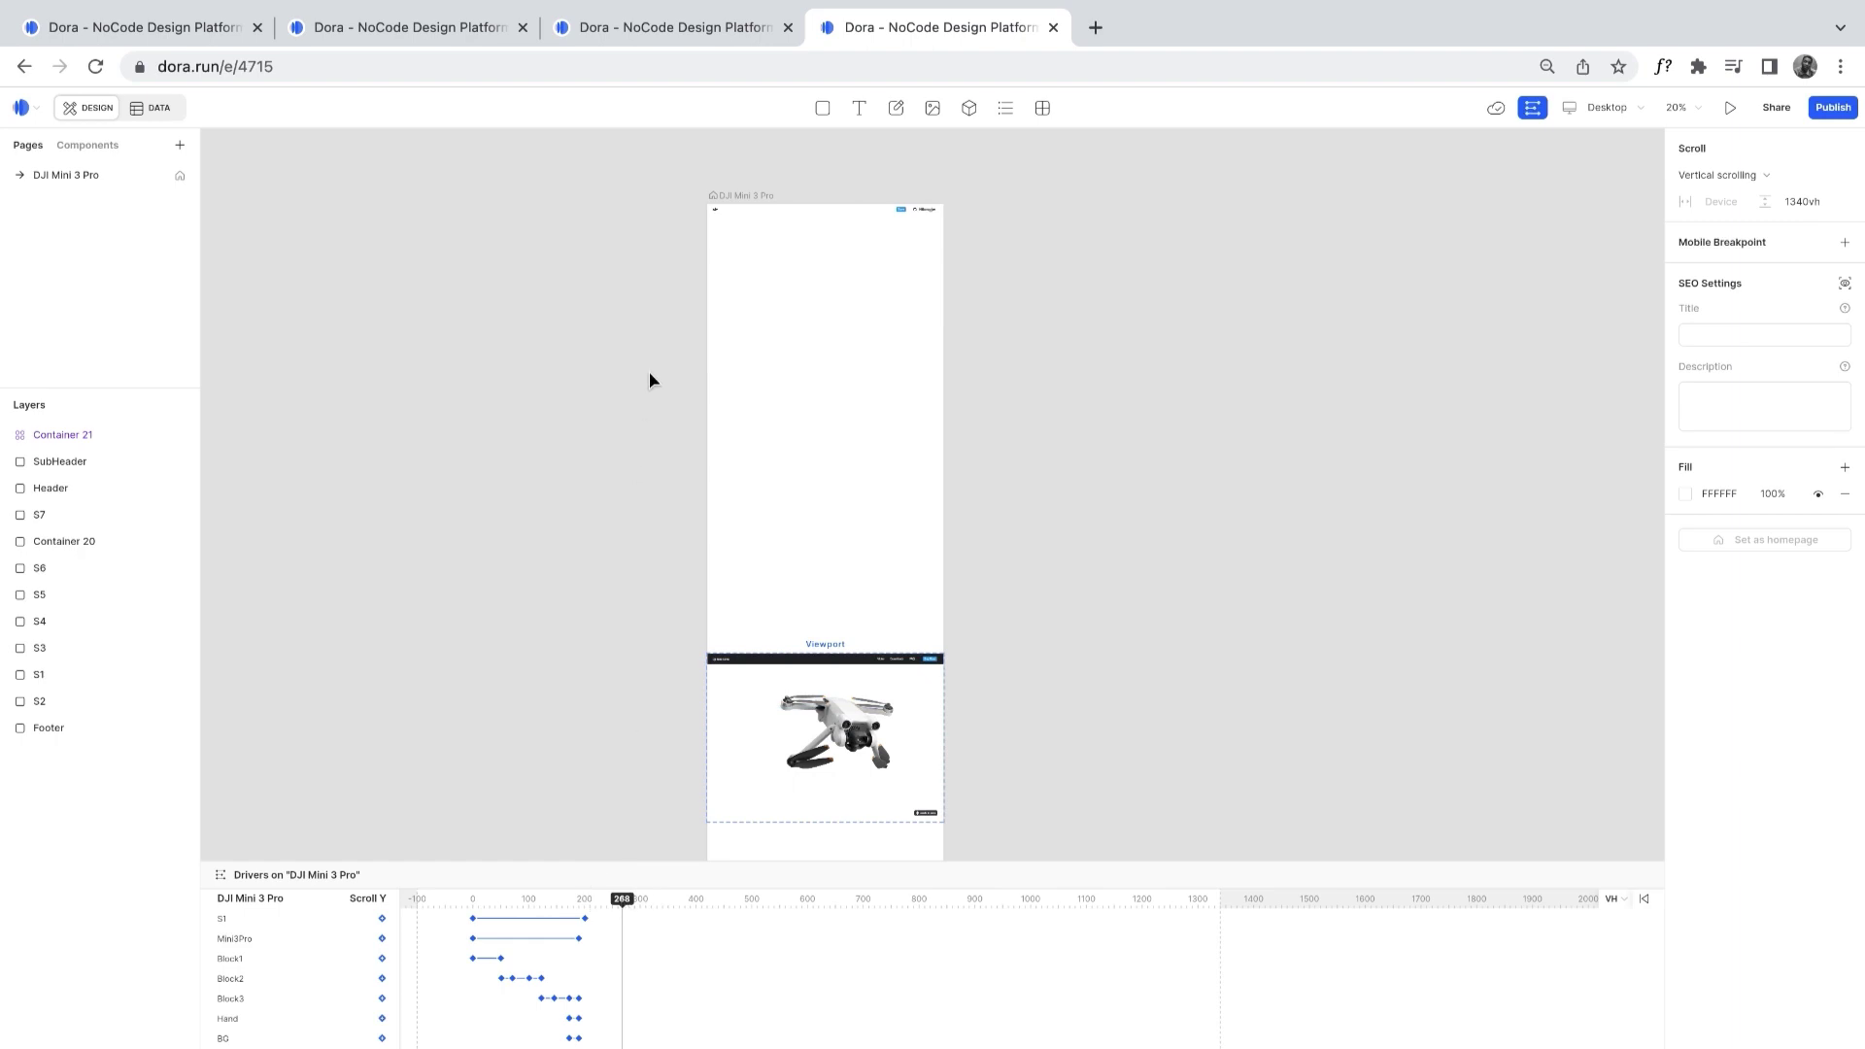
# Switch from the Invitation project to the Shuba duck project
pyautogui.moveTo(632, 4)
pyautogui.click(394, 29)
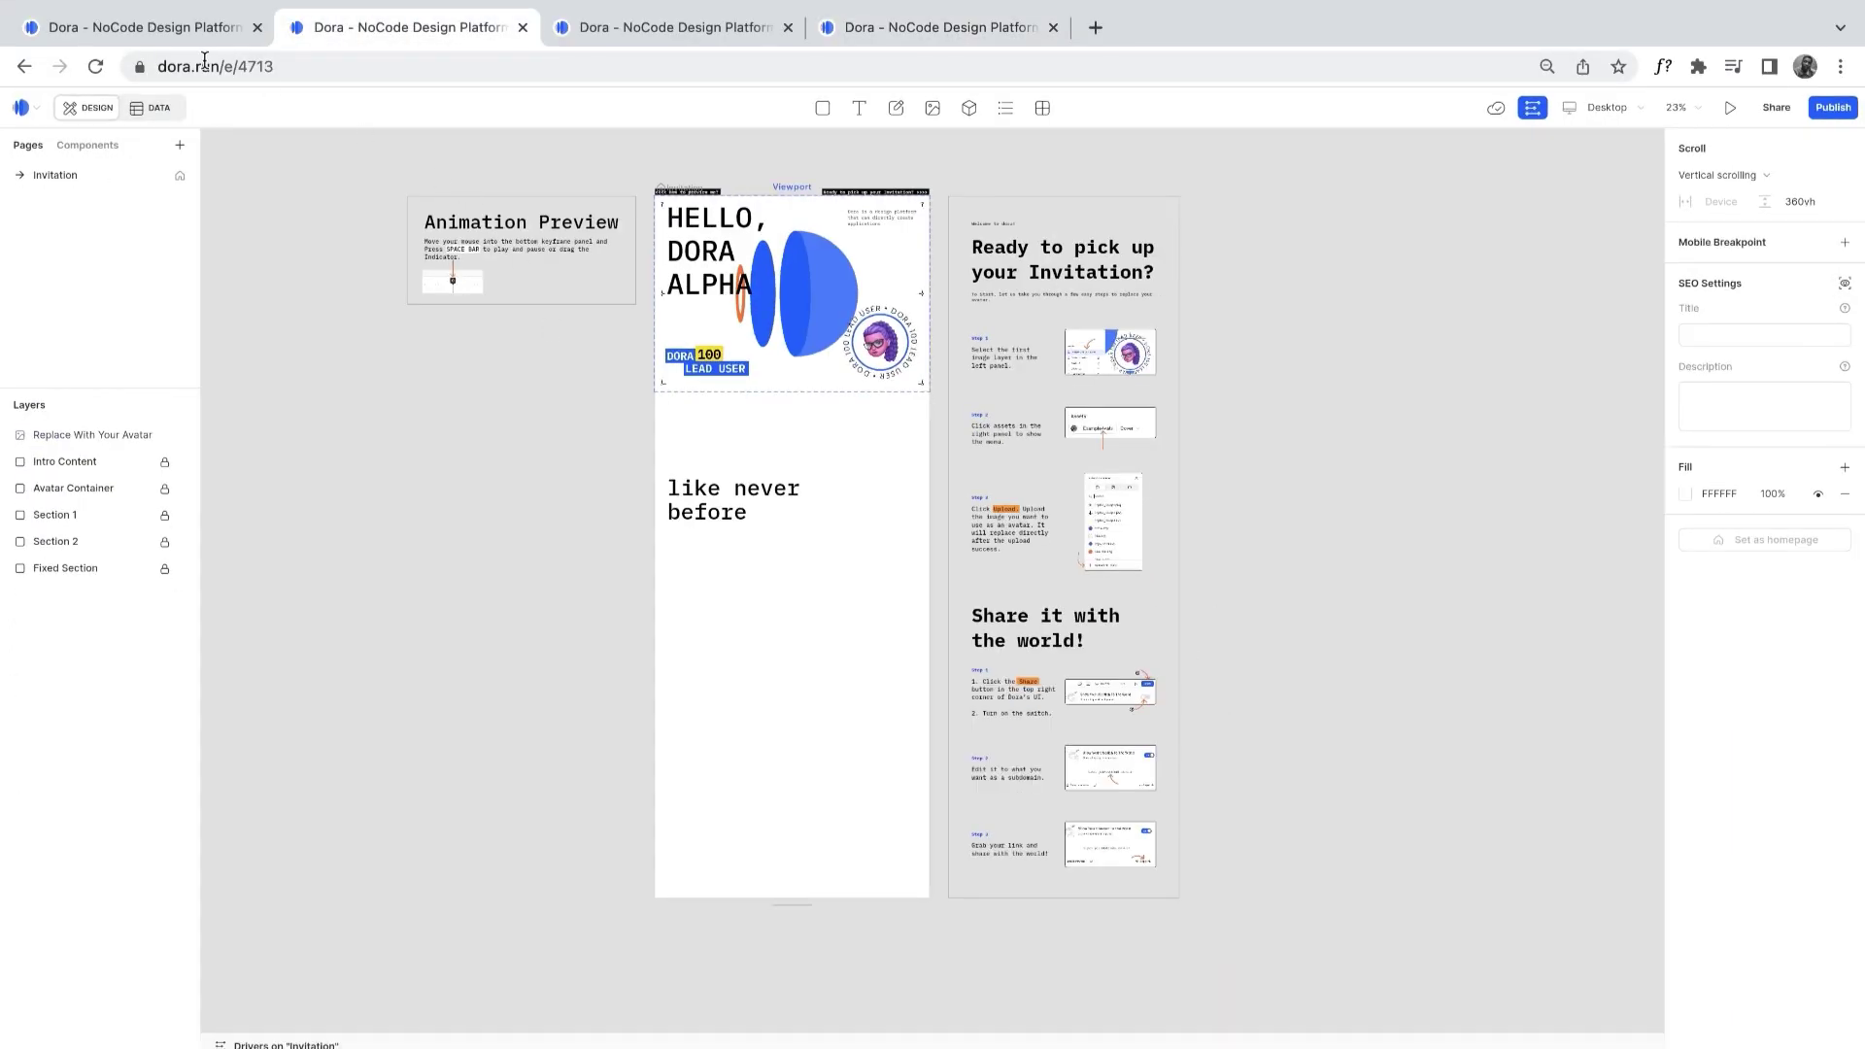
pyautogui.click(188, 34)
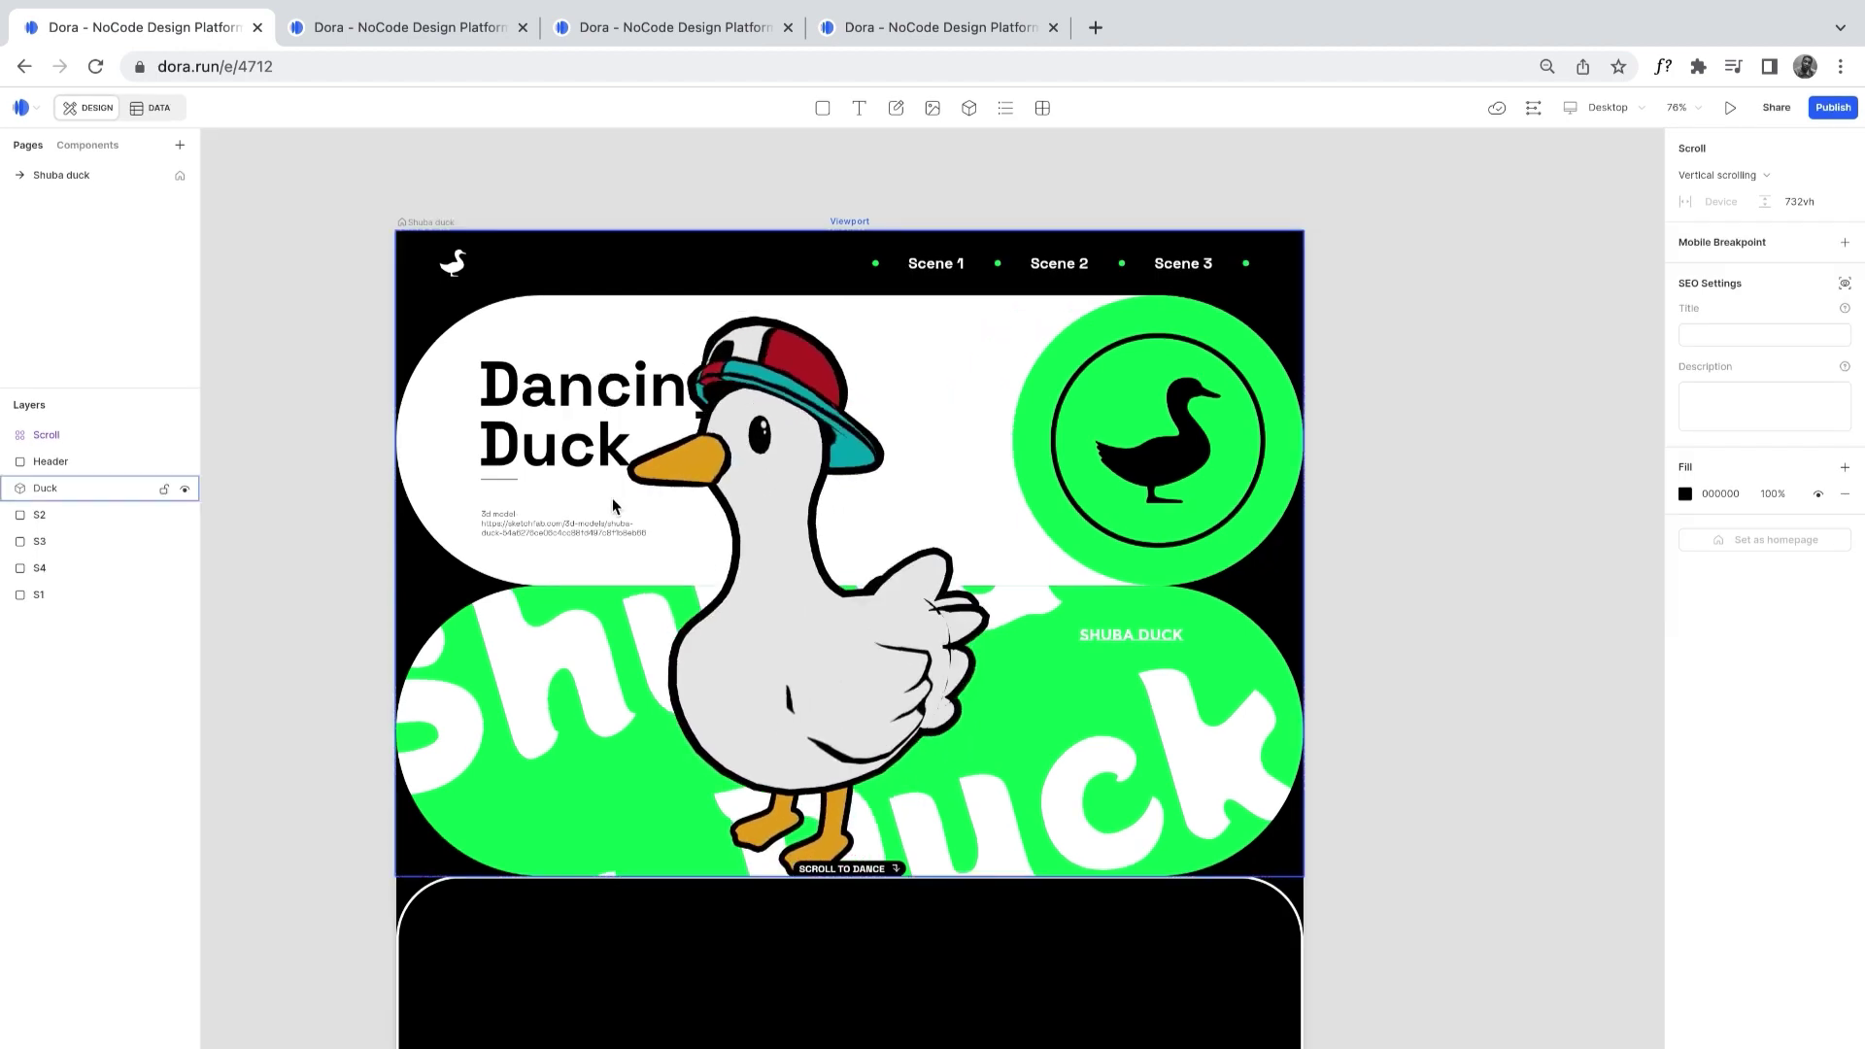
# Select the Duck 3D model, enter its editing mode, and show the scroll drivers
pyautogui.click(846, 629)
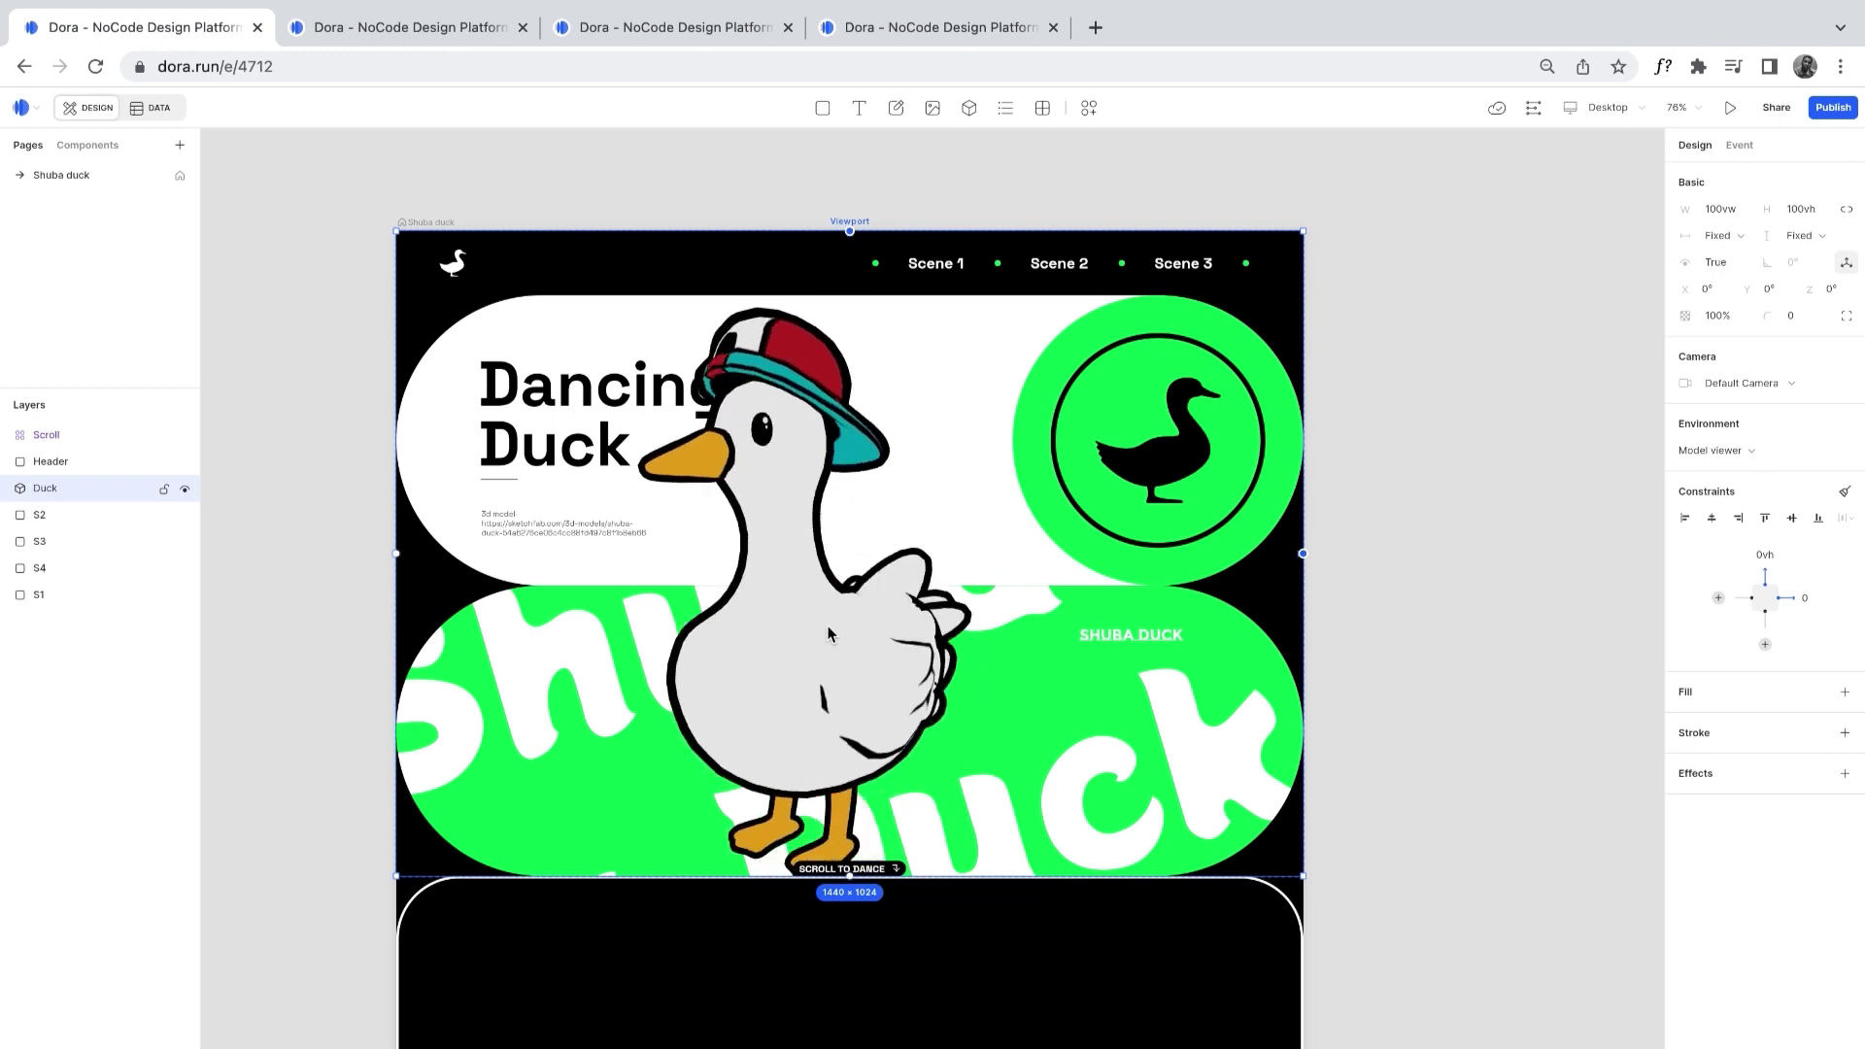
pyautogui.doubleClick(21, 491)
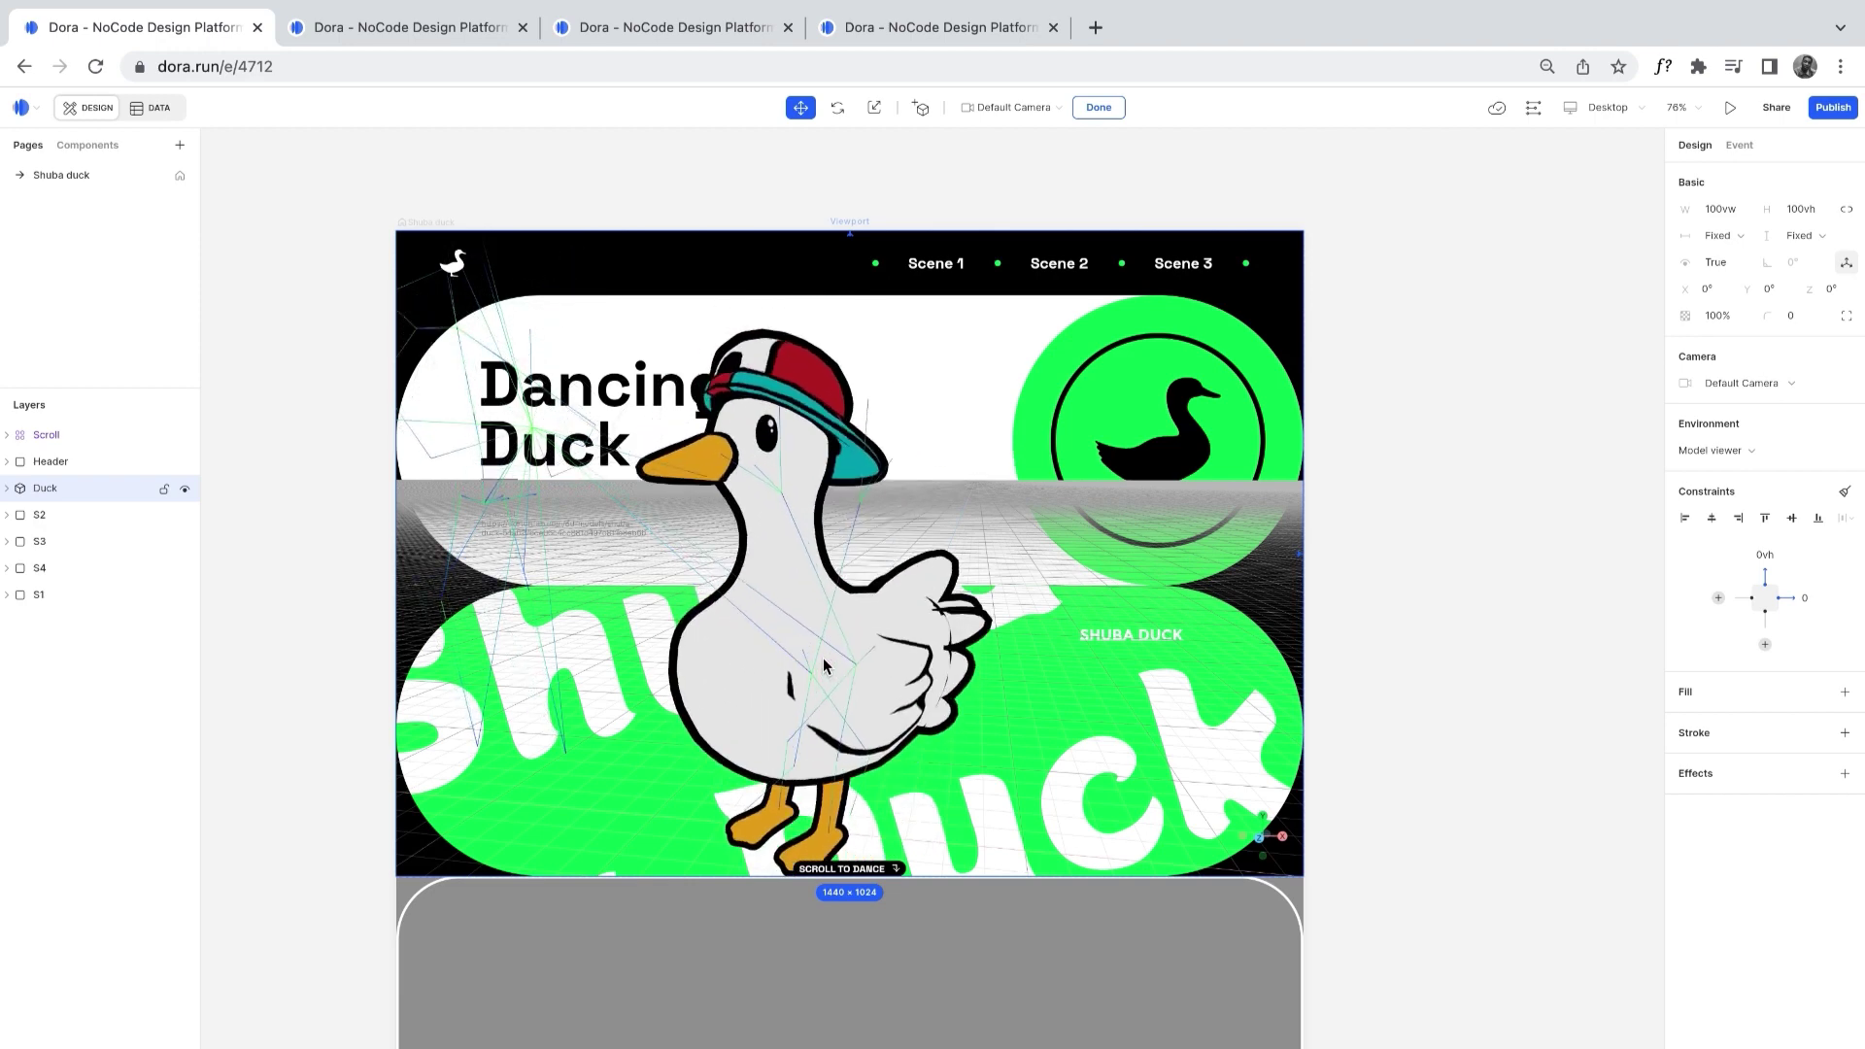
pyautogui.press('d')
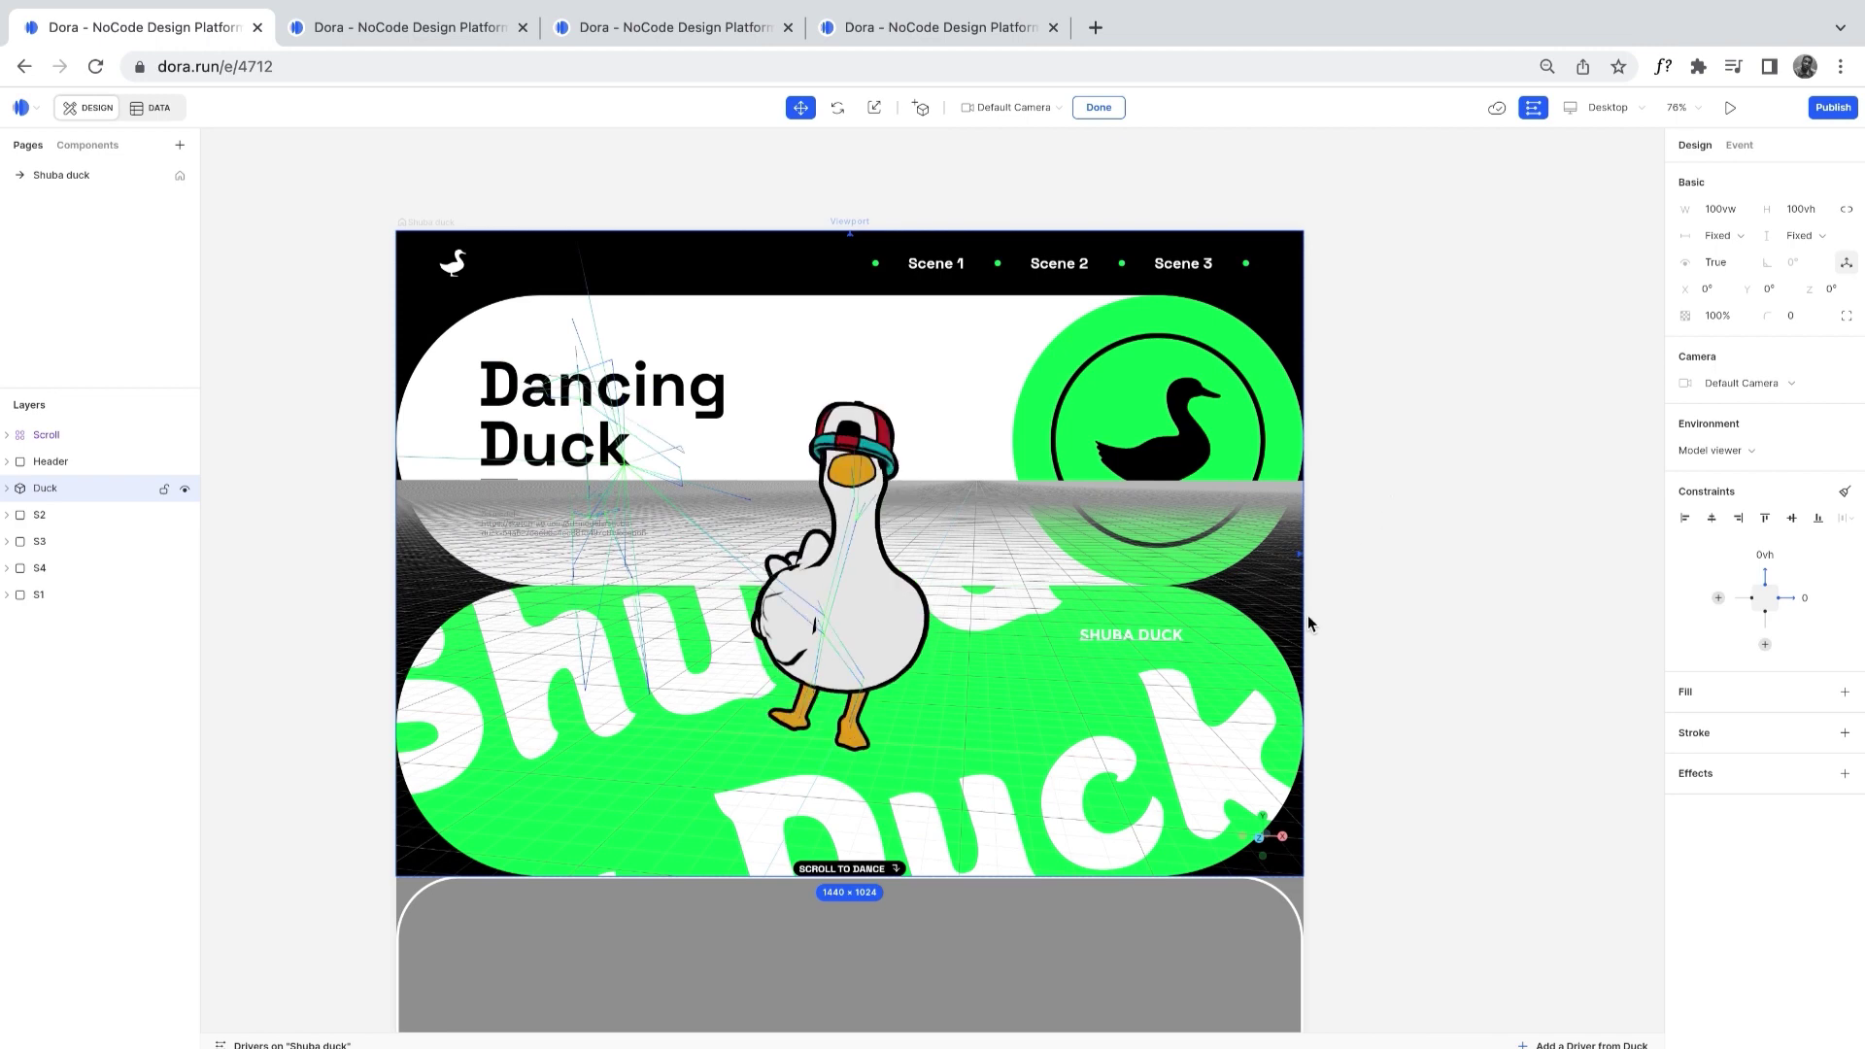